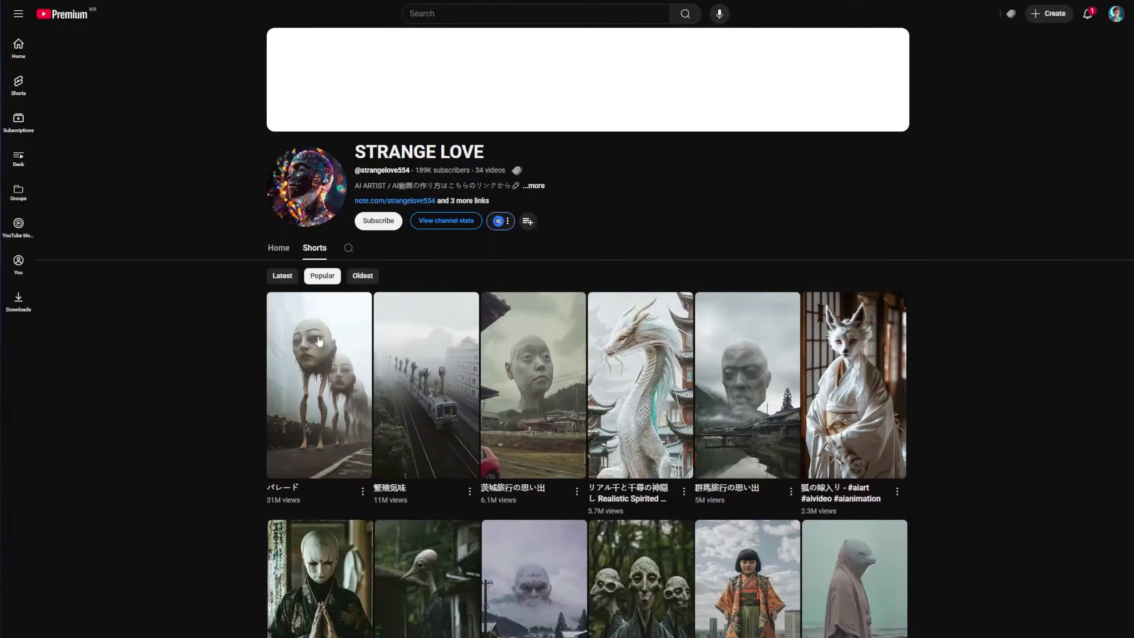
Look at the most viewed short on the STRANGE LOVE YouTube channel and at the artist's Instagram posts.
{"action": "left_click", "coordinate": [310, 415]}
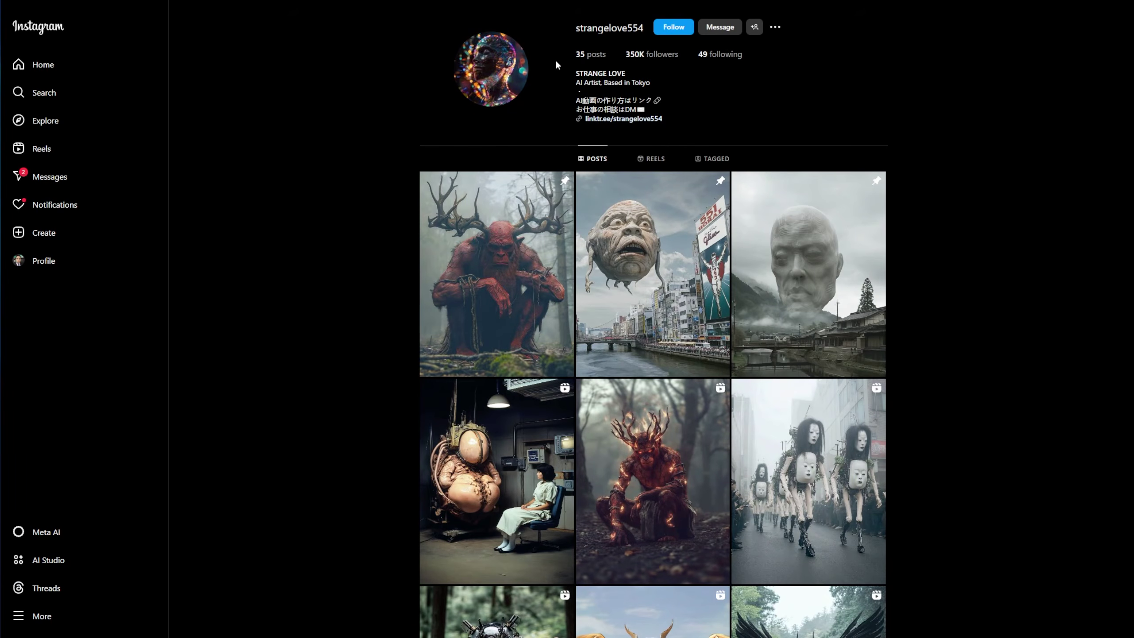
{"action": "key", "text": "ctrl+Tab"}
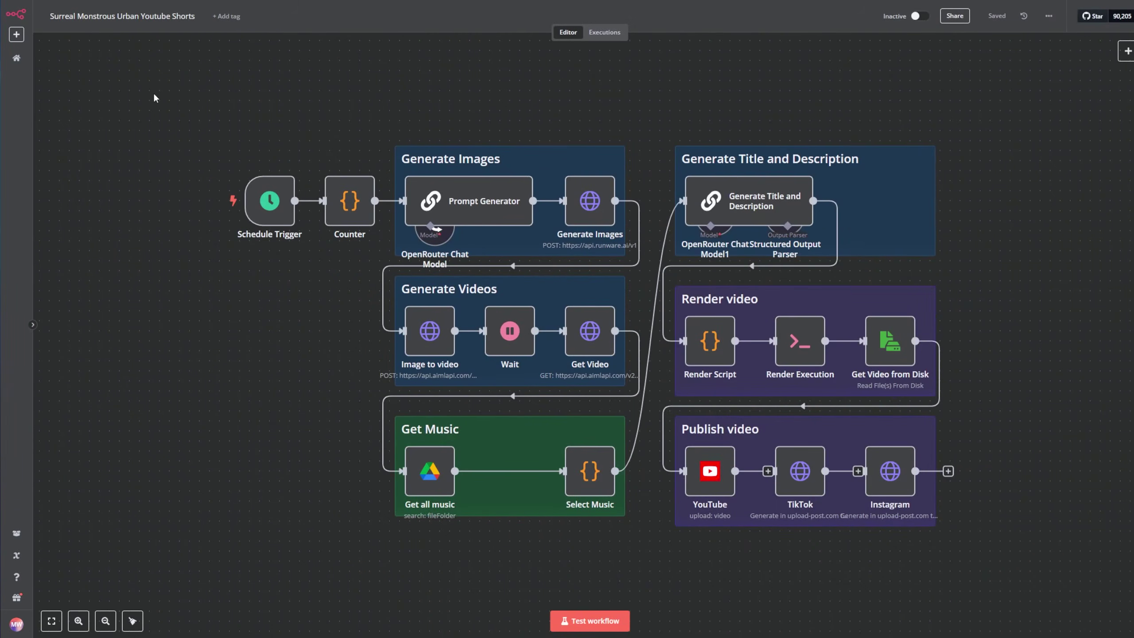
Create a new n8n workflow and import Surreal_Monstrous_Urban_Youtube_Shorts.json into it.
{"action": "left_click", "coordinate": [18, 59]}
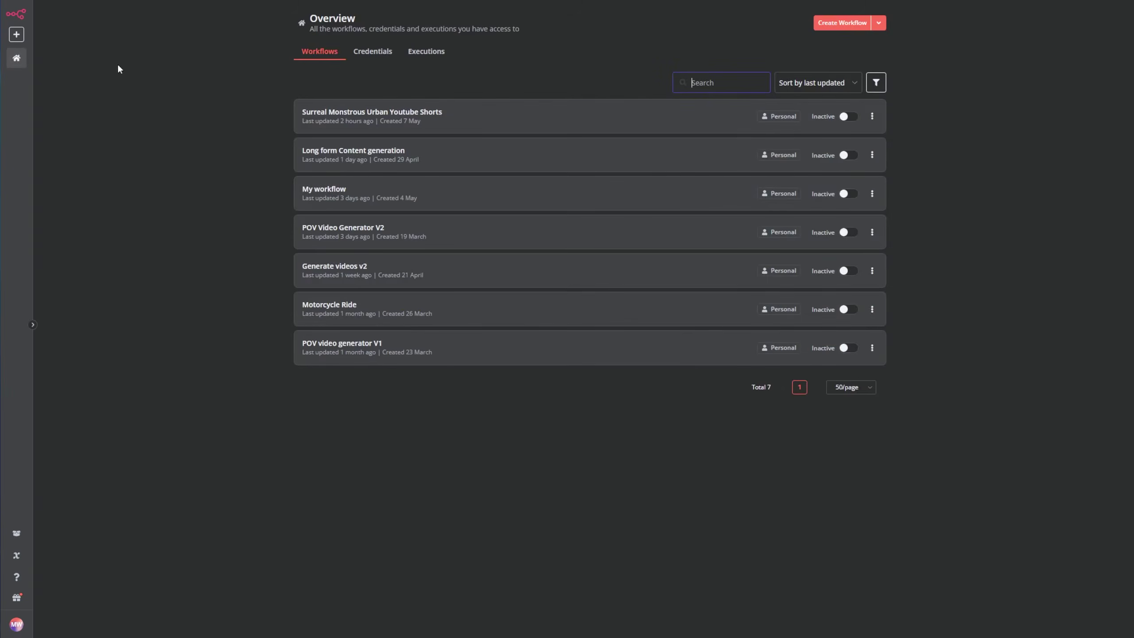
{"action": "left_click", "coordinate": [842, 23]}
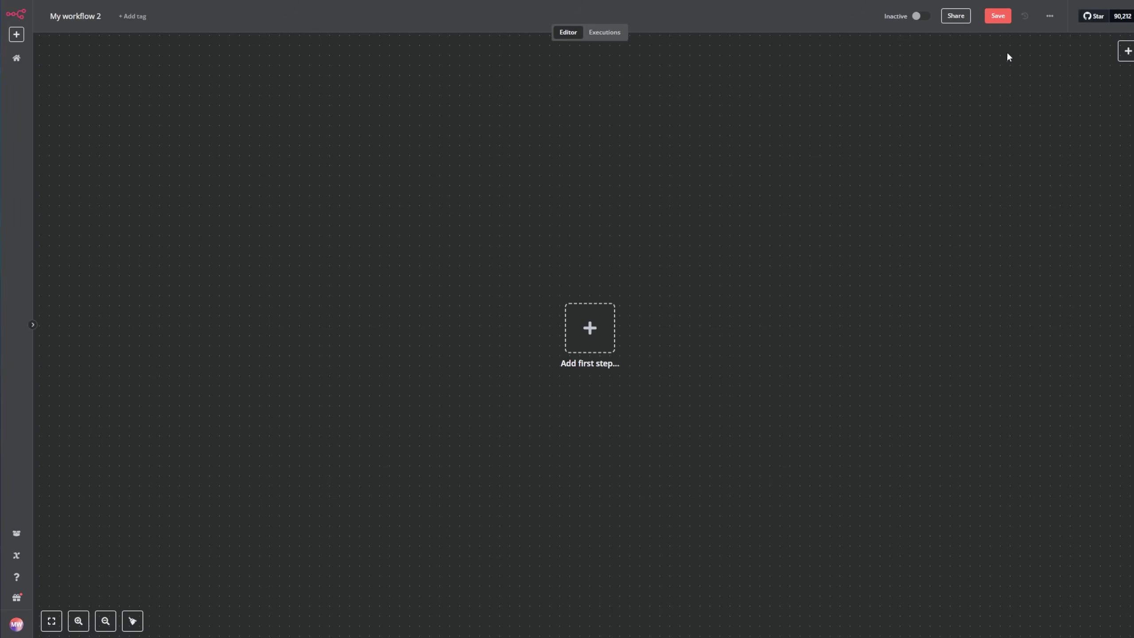
{"action": "left_click", "coordinate": [1051, 16]}
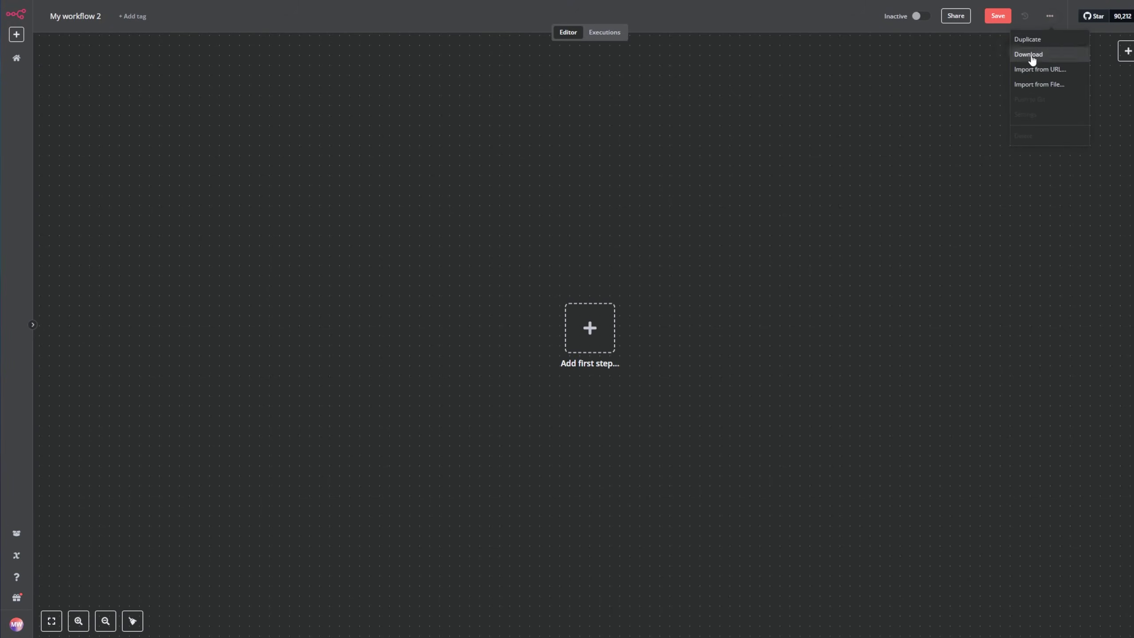
{"action": "left_click", "coordinate": [1048, 89]}
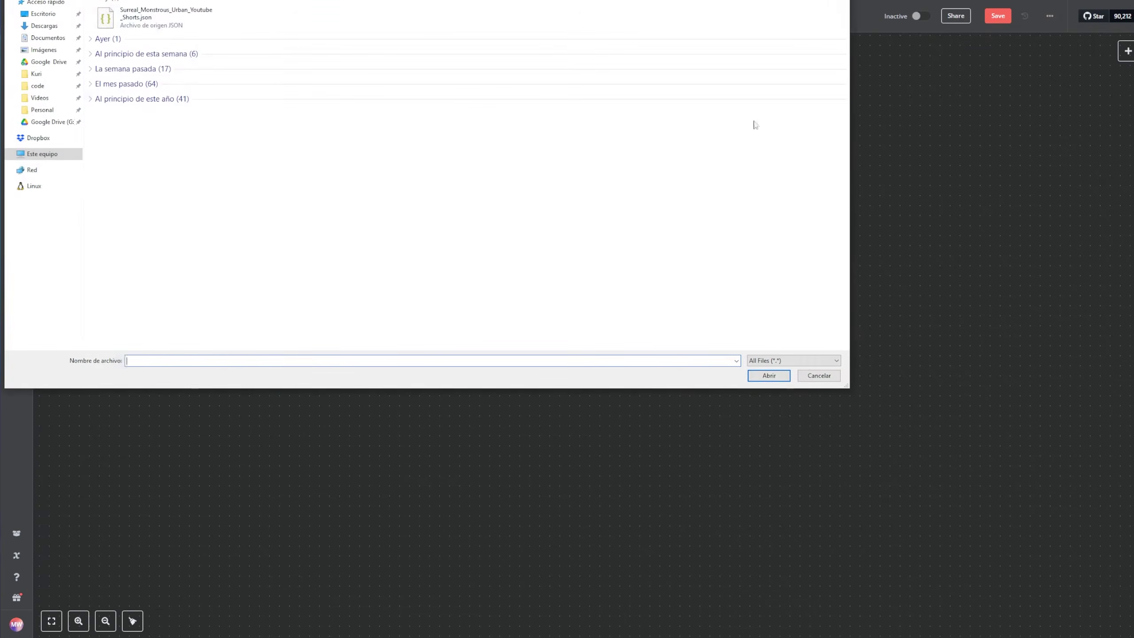
{"action": "left_click", "coordinate": [169, 17]}
{"action": "double_click", "coordinate": [169, 16]}
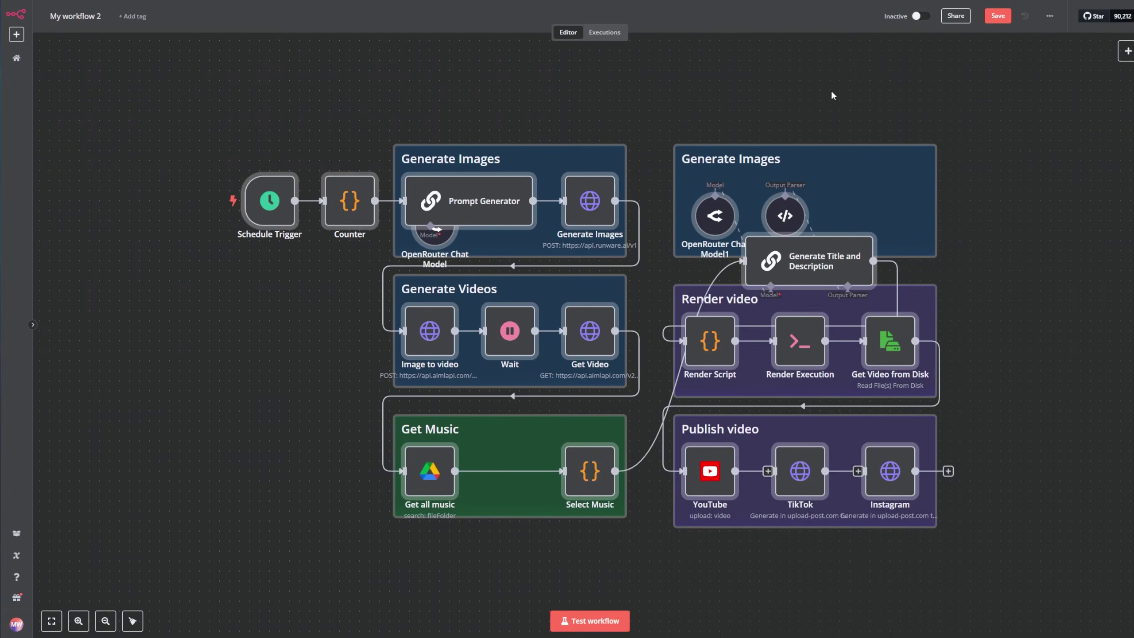
Move the Generate Title and Description node up into the blue group above Render video, over its model and output parser nodes.
{"action": "scroll", "coordinate": [826, 262], "scroll_direction": "down", "scroll_amount": 1}
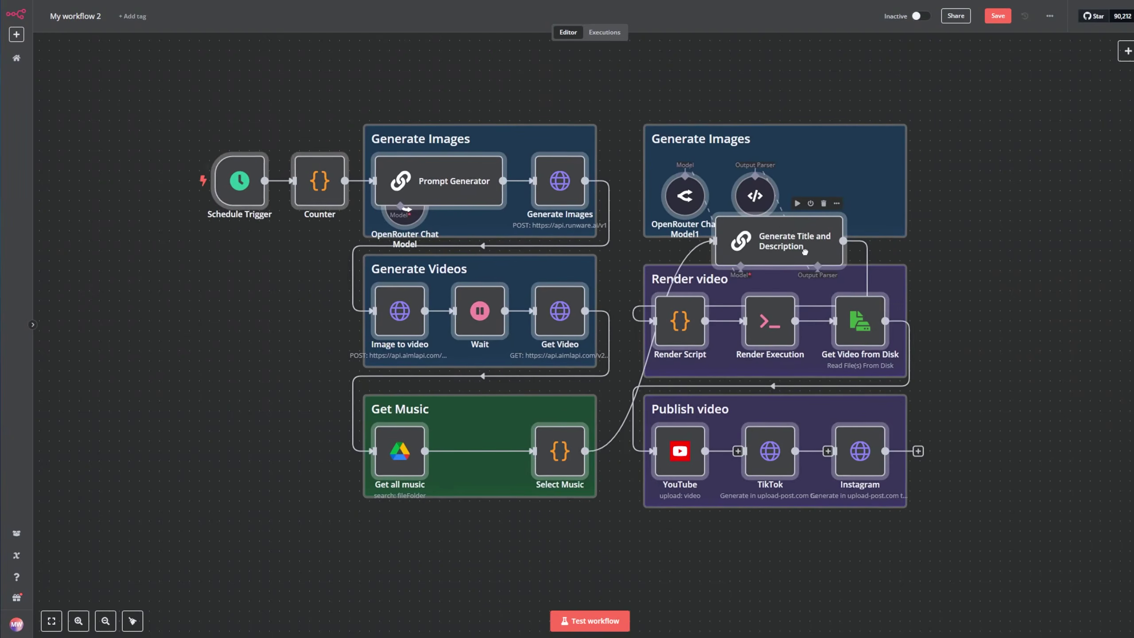
{"action": "scroll", "coordinate": [804, 250], "scroll_direction": "up", "scroll_amount": 1}
{"action": "left_click_drag", "start_coordinate": [815, 263], "coordinate": [751, 198]}
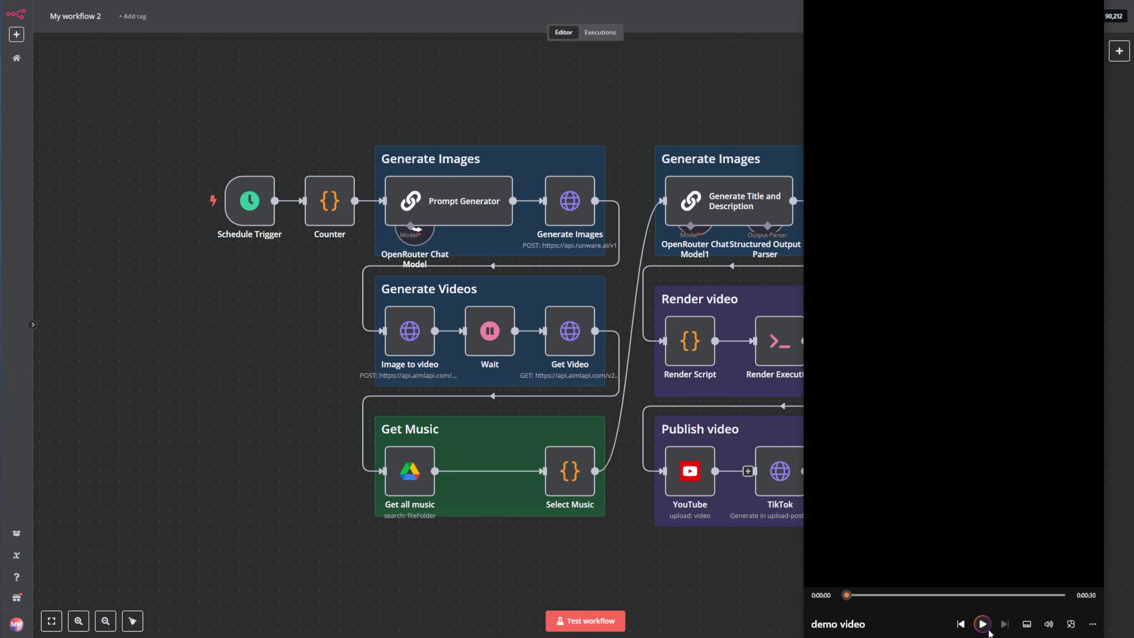
Play the demo video of the surreal monster clips in the media player.
{"action": "left_click", "coordinate": [987, 628]}
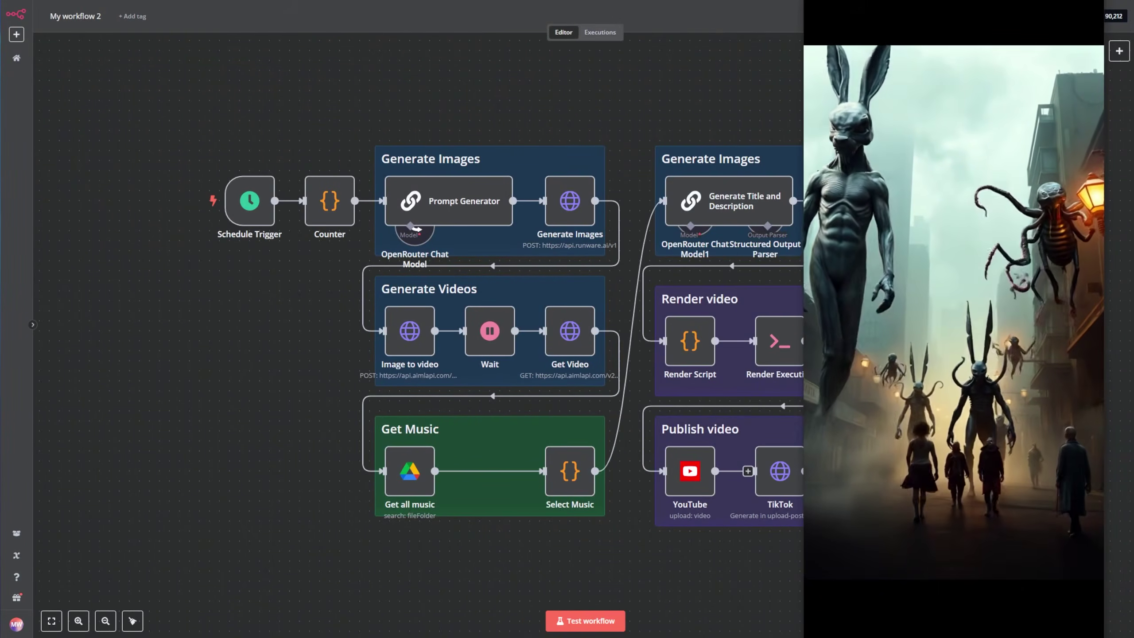
{"action": "mouse_move", "coordinate": [925, 528]}
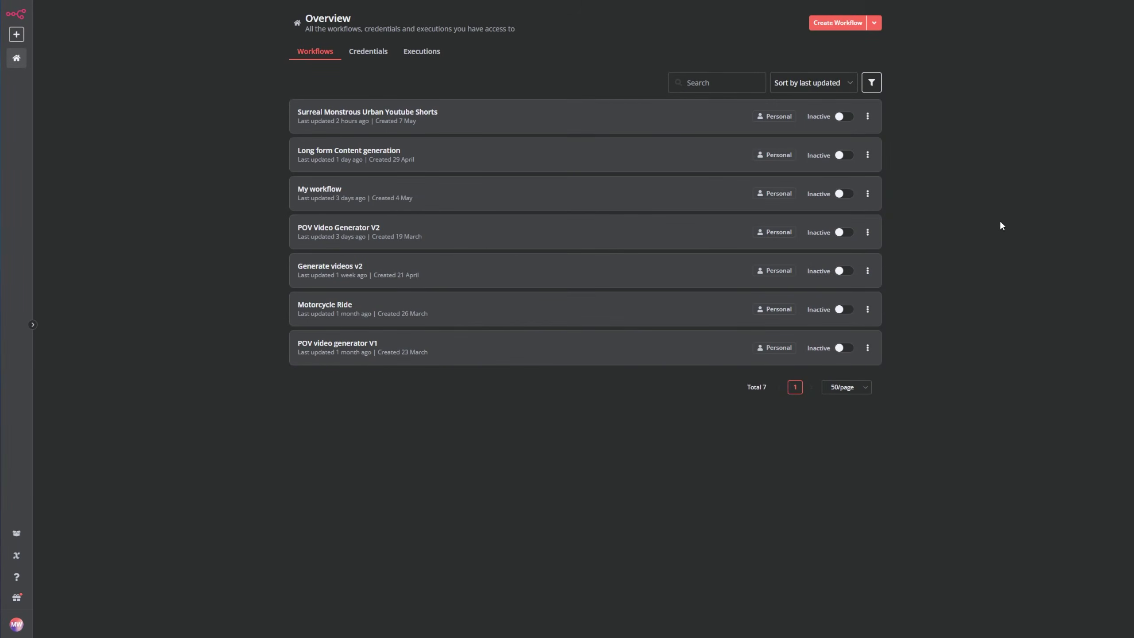
Create a blank workflow that starts with a Schedule Trigger node at its default settings, and shift the node slightly left on the canvas.
{"action": "left_click", "coordinate": [829, 23]}
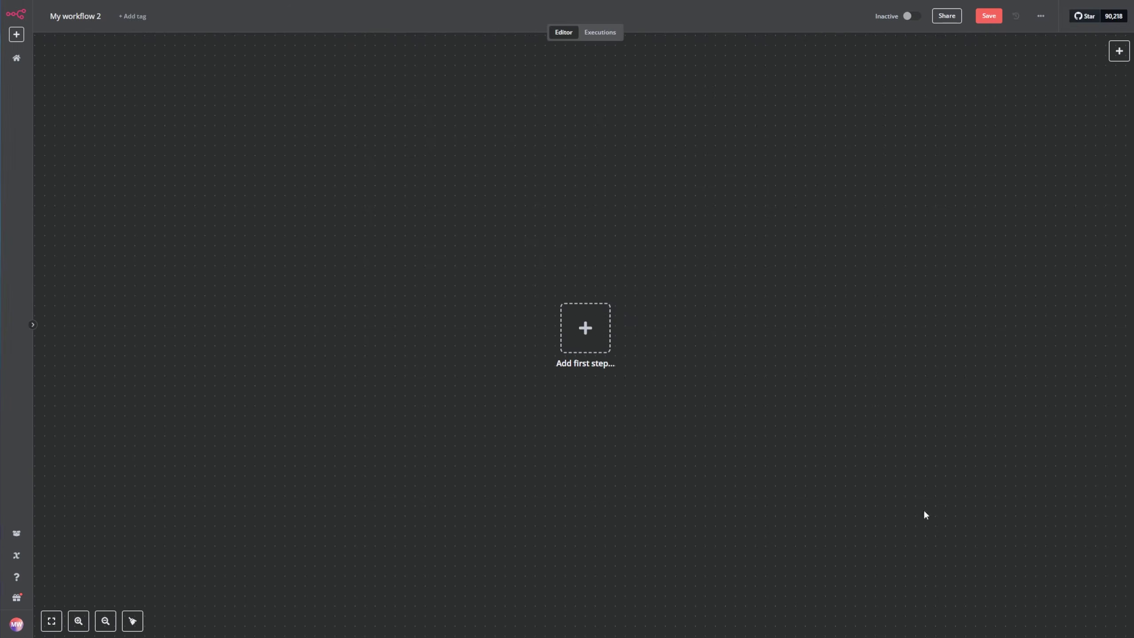
{"action": "left_click", "coordinate": [585, 333]}
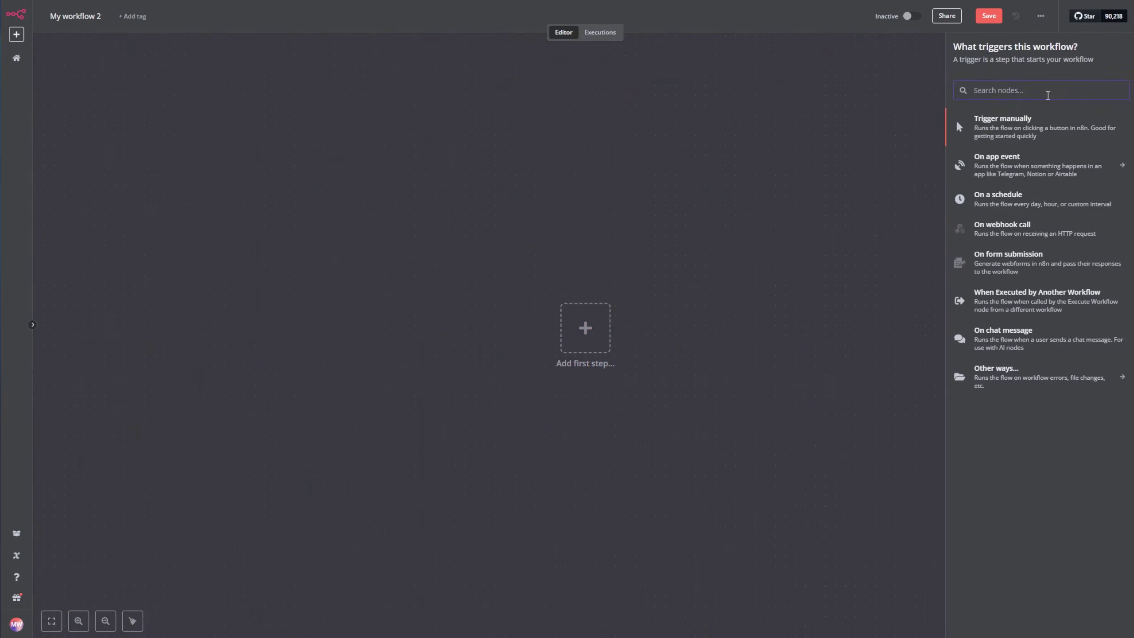
{"action": "type", "text": "schhe"}
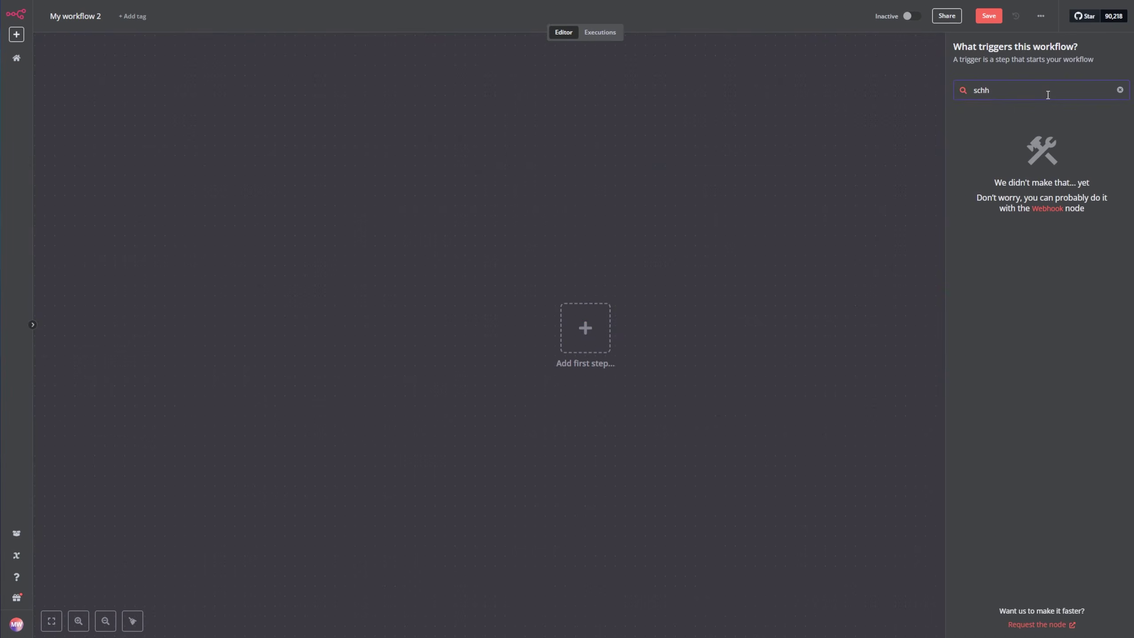
{"action": "key", "text": "BackSpace"}
{"action": "type", "text": "e"}
{"action": "left_click", "coordinate": [995, 120]}
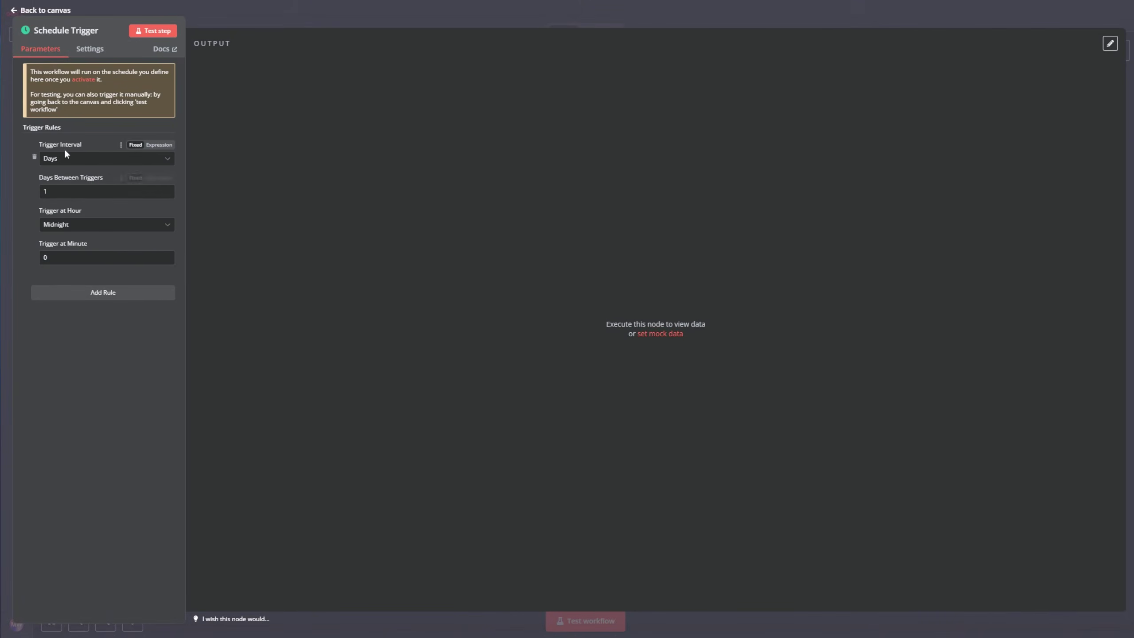
{"action": "left_click", "coordinate": [43, 9]}
{"action": "mouse_move", "coordinate": [594, 348]}
{"action": "left_click_drag", "start_coordinate": [593, 348], "coordinate": [555, 348]}
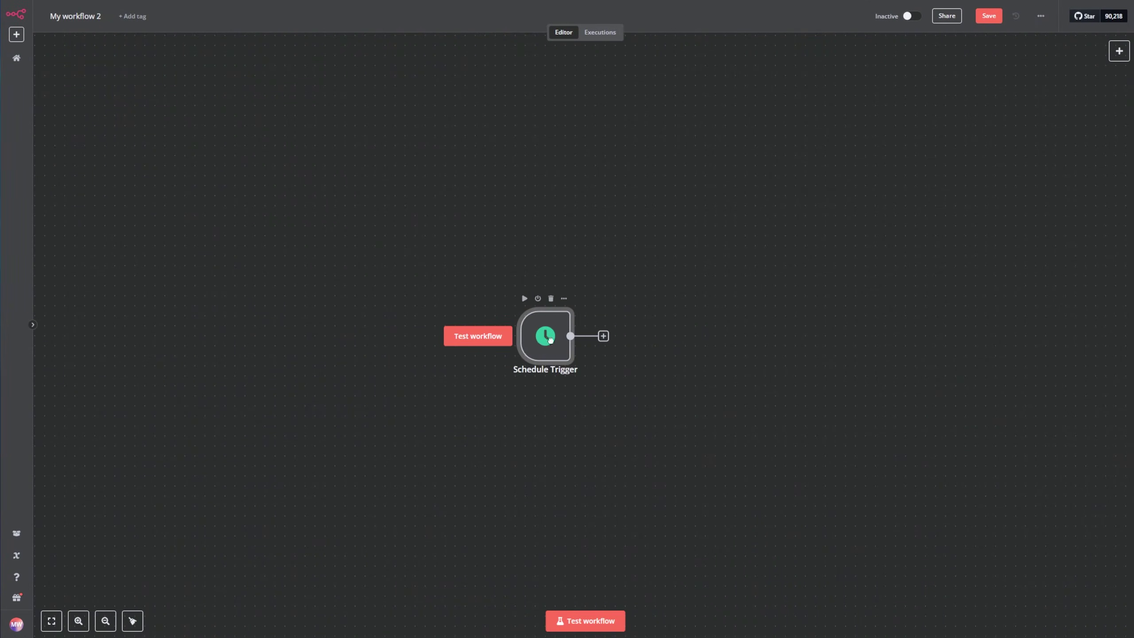
Add a Code node after the Schedule Trigger and rename it Counter.
{"action": "left_click", "coordinate": [603, 336]}
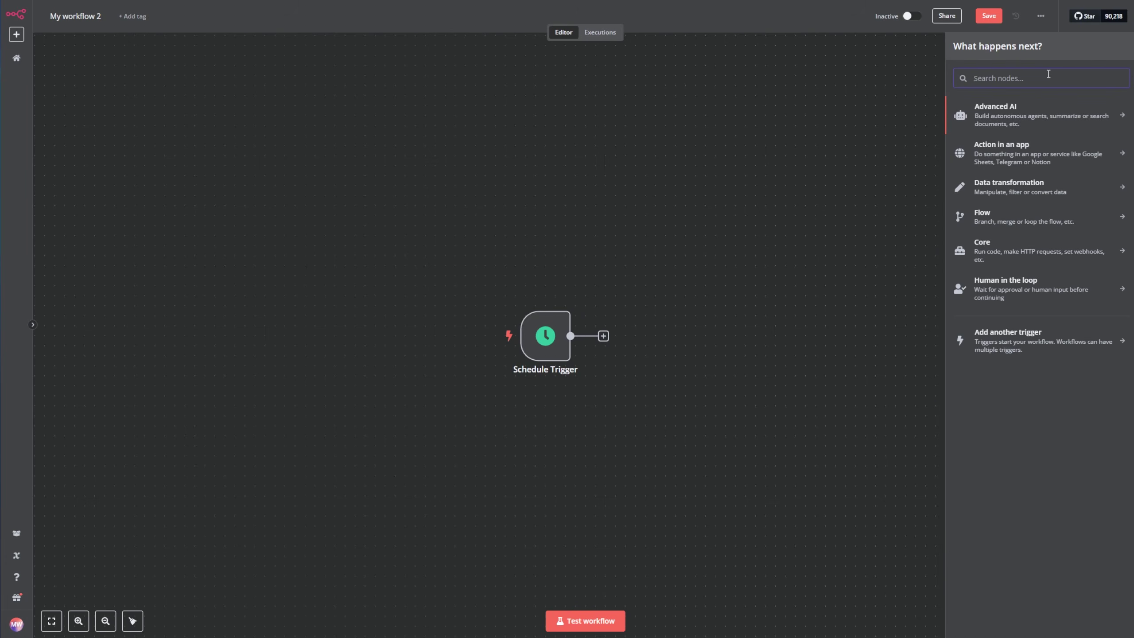
{"action": "type", "text": "code"}
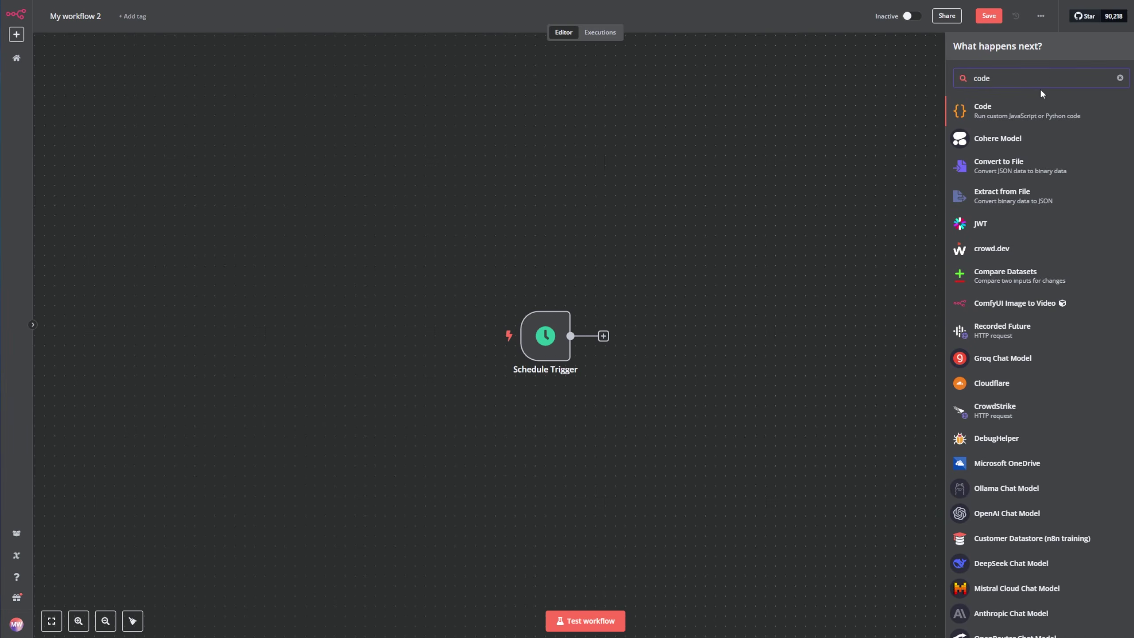
{"action": "left_click", "coordinate": [995, 121]}
{"action": "left_click", "coordinate": [399, 29]}
{"action": "type", "text": "Counter"}
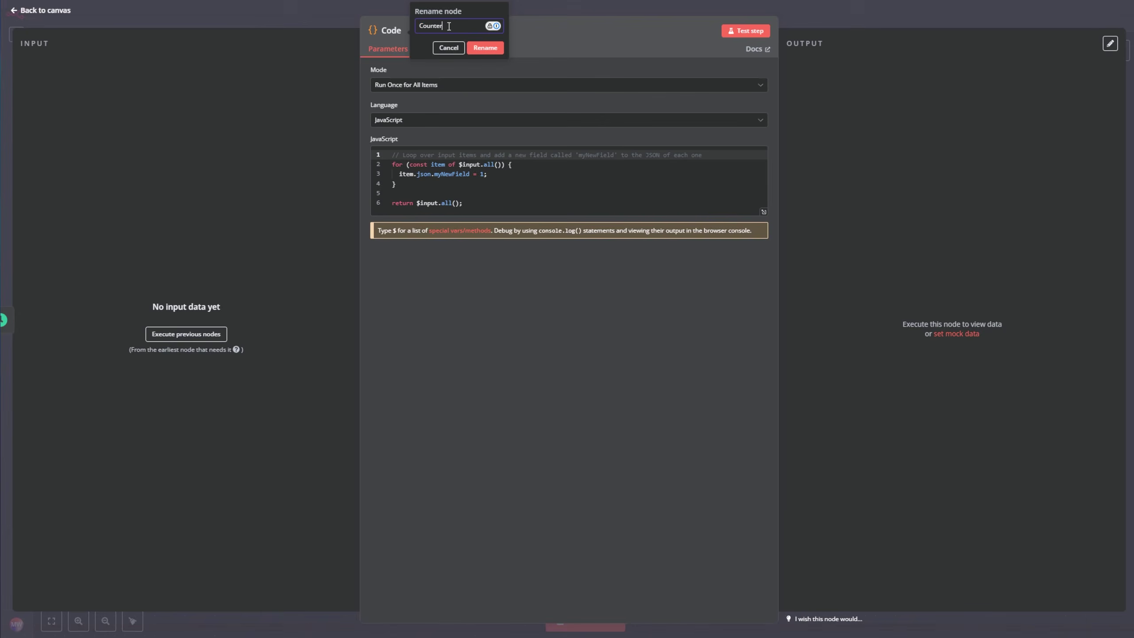
{"action": "left_click", "coordinate": [485, 48]}
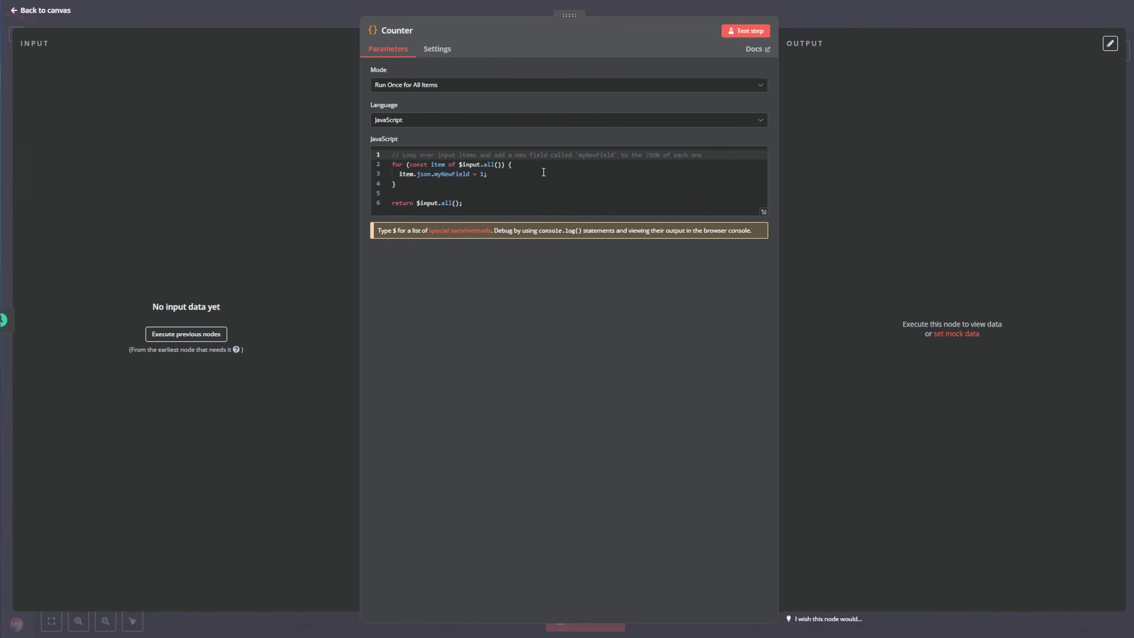
Replace the Counter node's JavaScript with the Counter code from the Surreal Monstrous Urban Videos course, ending in return counter(6).
{"action": "left_click_drag", "start_coordinate": [463, 203], "coordinate": [380, 147]}
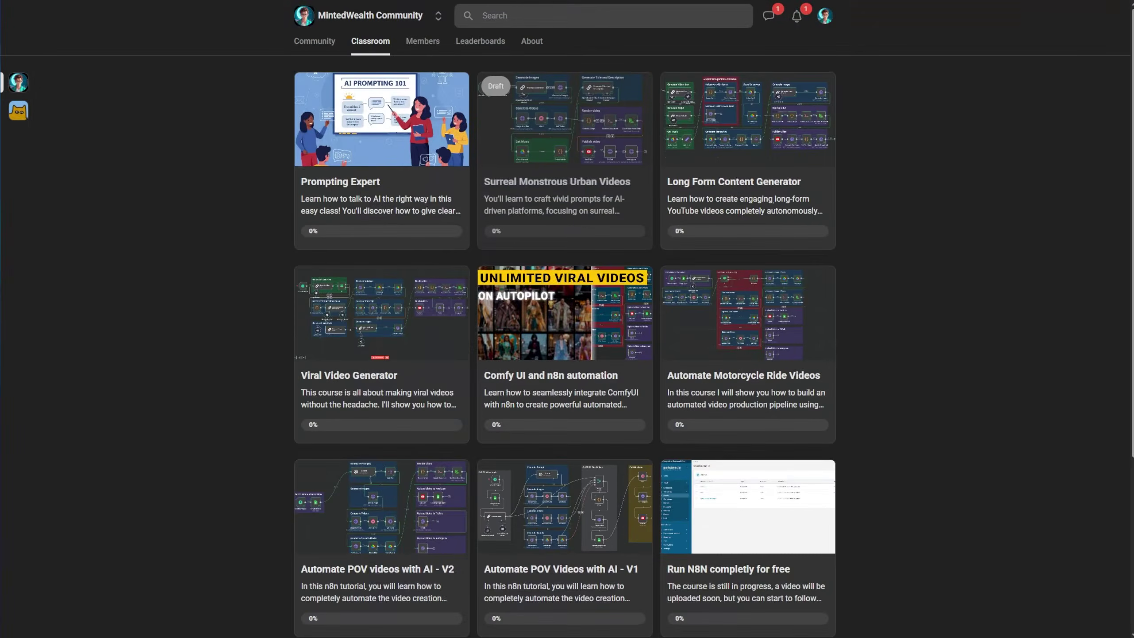
{"action": "left_click", "coordinate": [562, 188]}
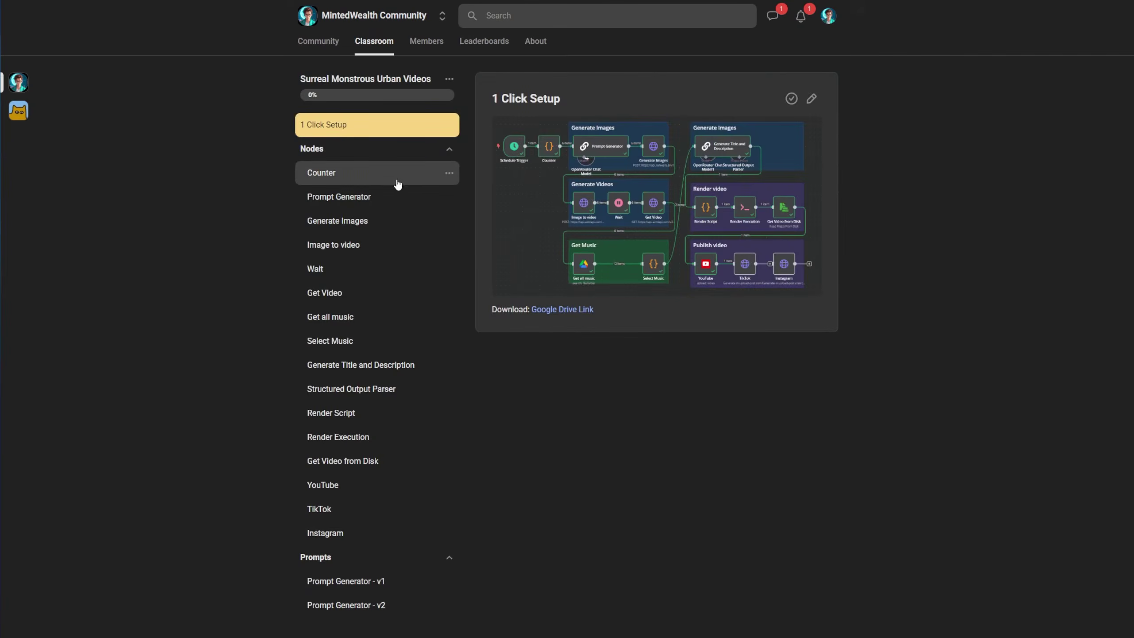
{"action": "left_click", "coordinate": [376, 187]}
{"action": "left_click_drag", "start_coordinate": [568, 367], "coordinate": [481, 207]}
{"action": "key", "text": "ctrl+c"}
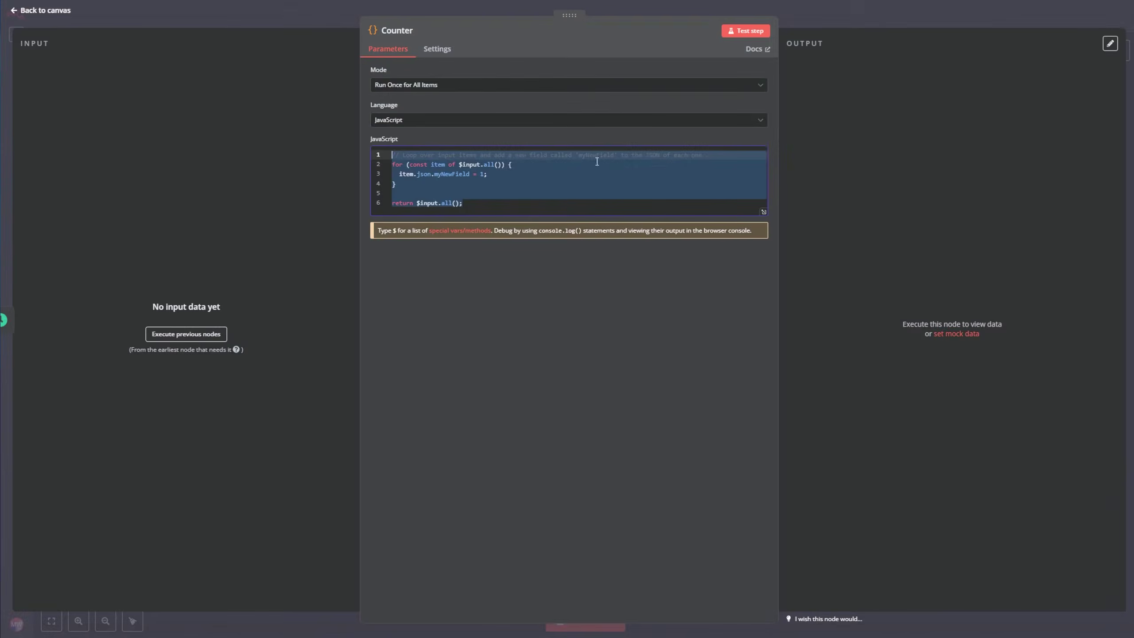
{"action": "key", "text": "ctrl+a"}
{"action": "key", "text": "ctrl+v"}
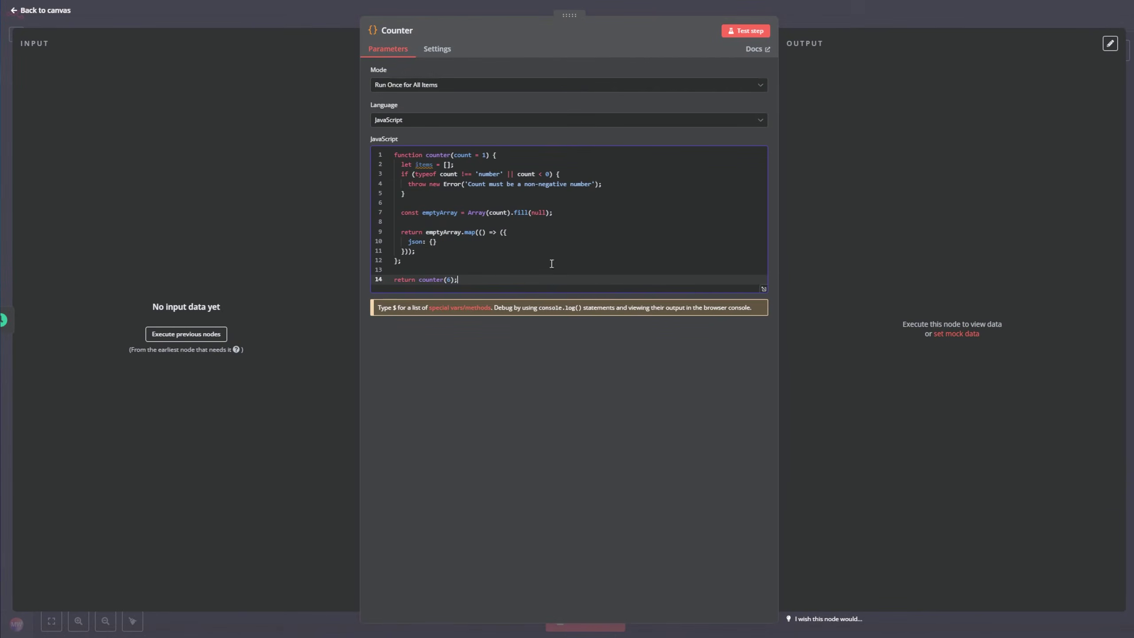
Test the Counter node, inspect its output items as JSON, and return to the canvas.
{"action": "left_click", "coordinate": [745, 31]}
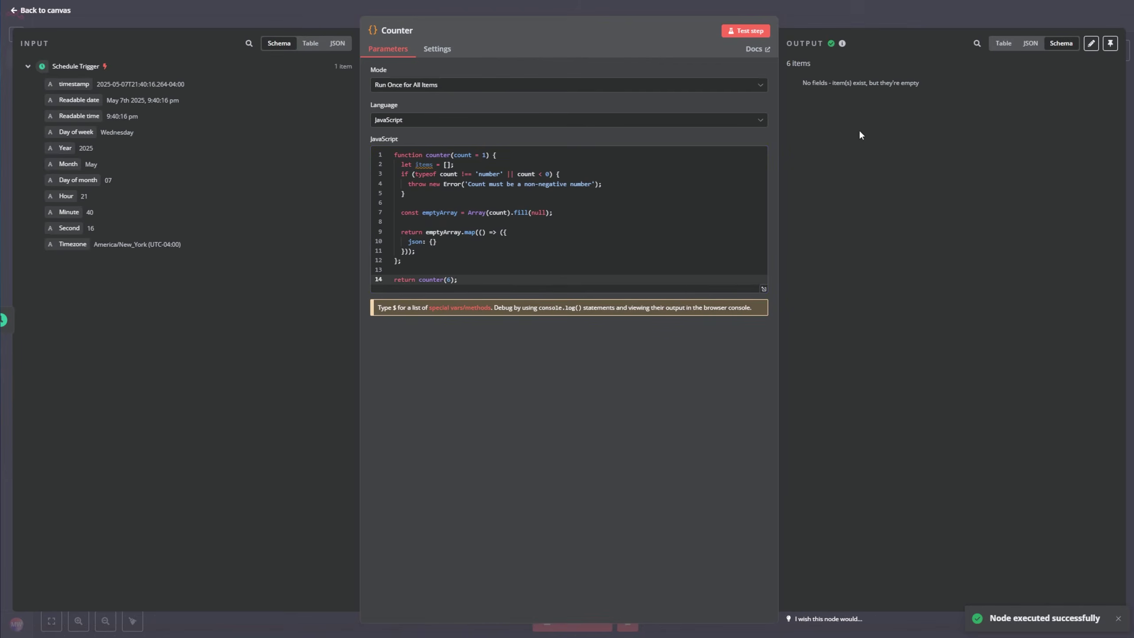
{"action": "left_click", "coordinate": [1027, 44]}
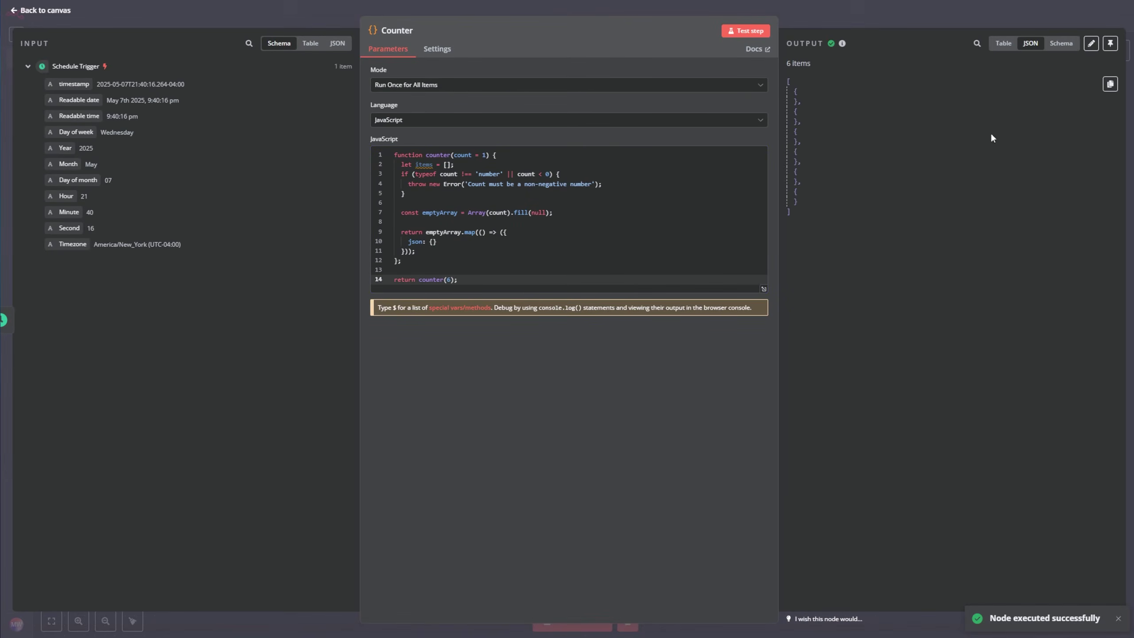
{"action": "left_click_drag", "start_coordinate": [787, 63], "coordinate": [814, 202]}
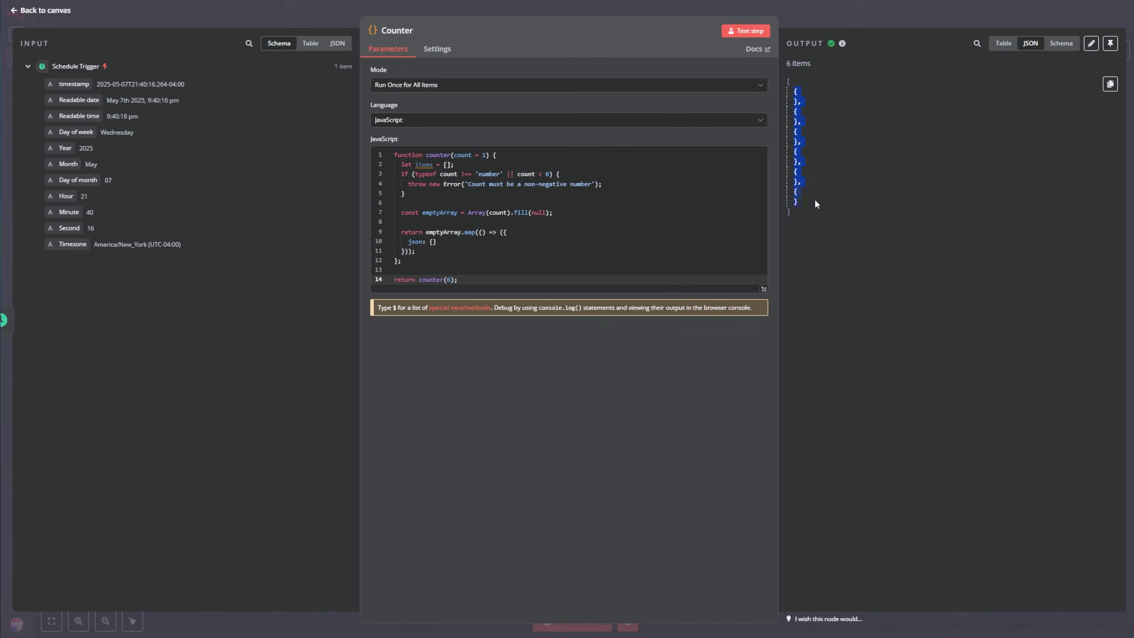
{"action": "triple_click", "coordinate": [805, 63]}
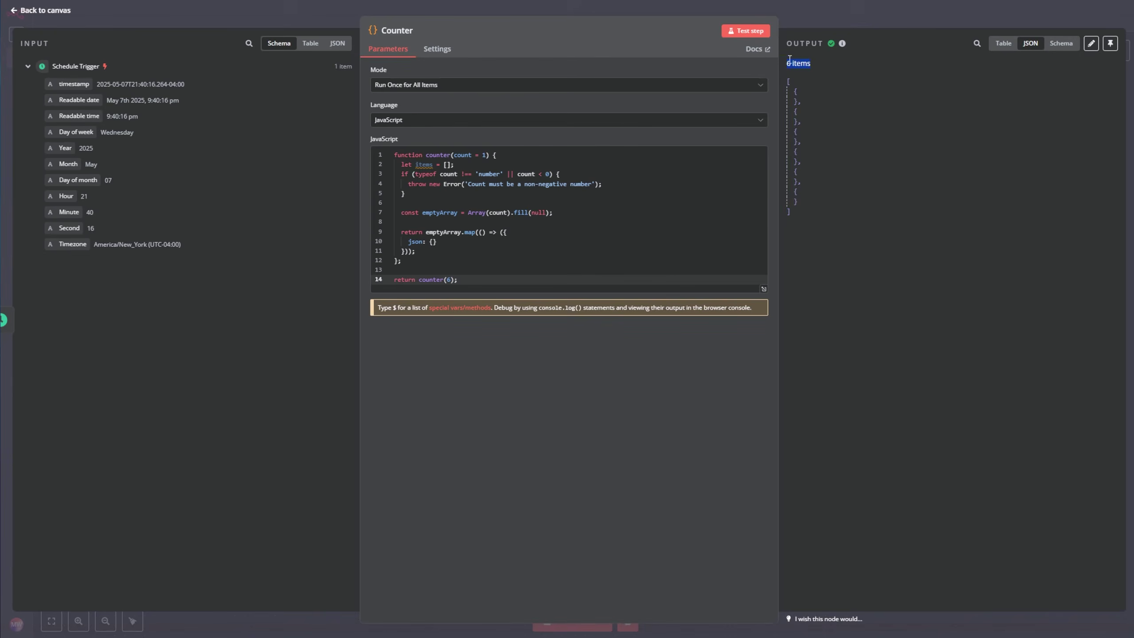
{"action": "left_click", "coordinate": [50, 11]}
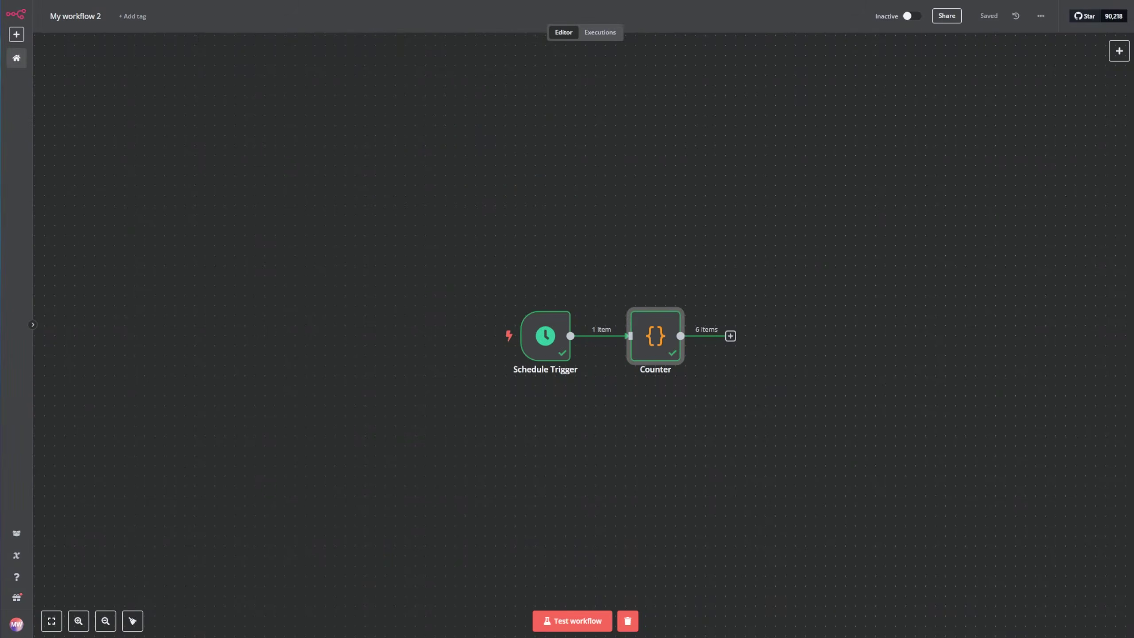
Add a Basic LLM Chain node after the Counter node.
{"action": "left_click", "coordinate": [942, 371]}
{"action": "scroll", "coordinate": [732, 390], "scroll_direction": "down", "scroll_amount": 2}
{"action": "scroll", "coordinate": [731, 390], "scroll_direction": "right", "scroll_amount": 3}
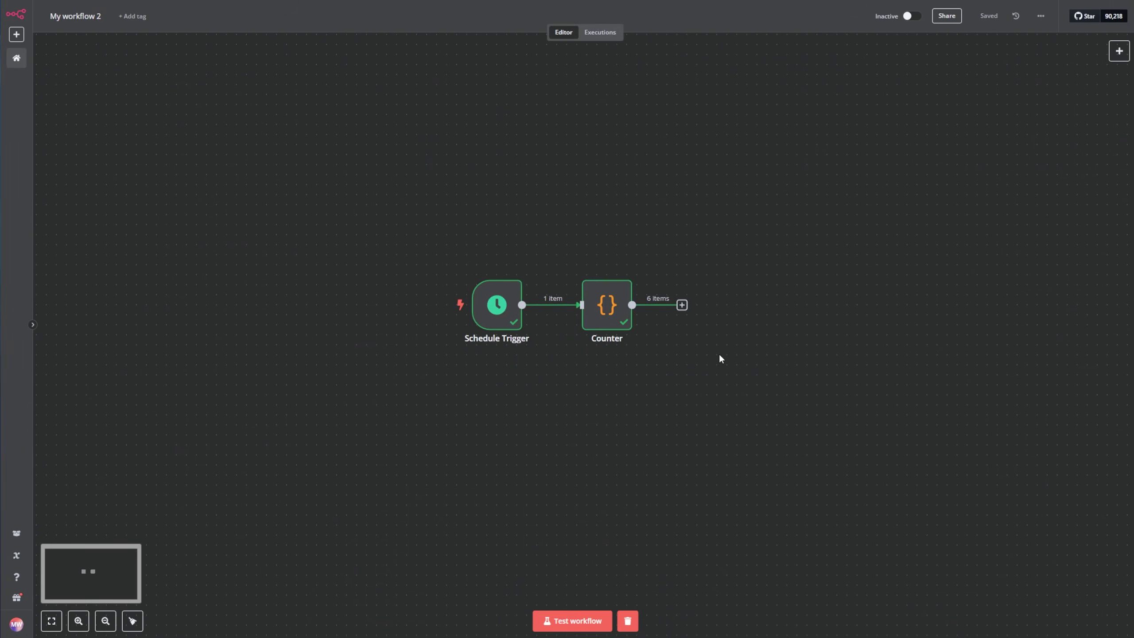
{"action": "left_click", "coordinate": [682, 305]}
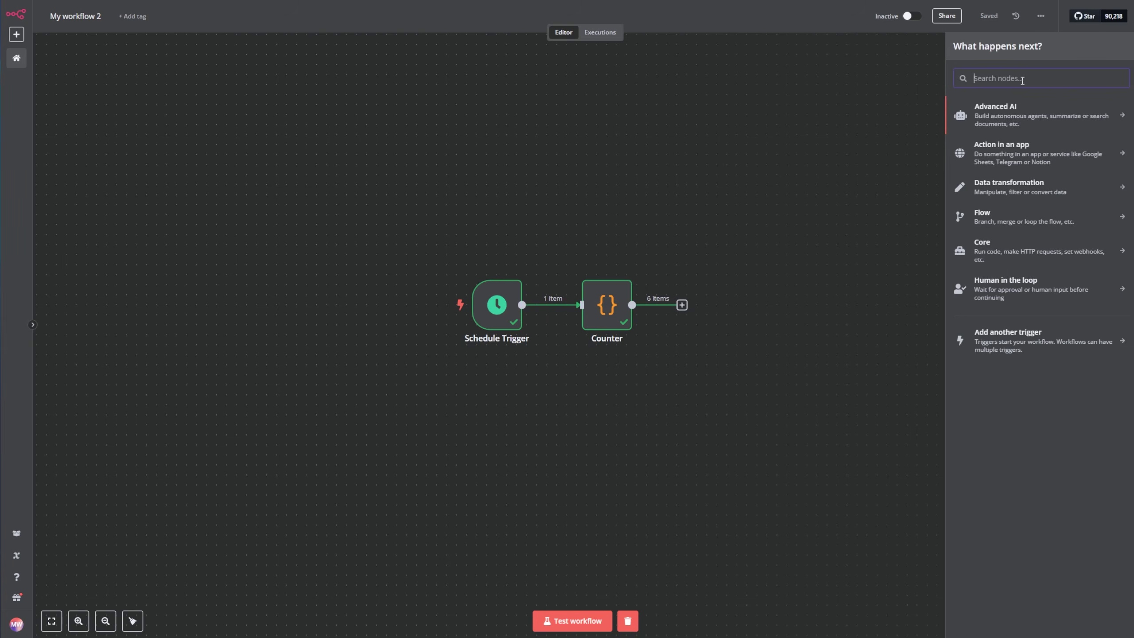
{"action": "type", "text": "prompt"}
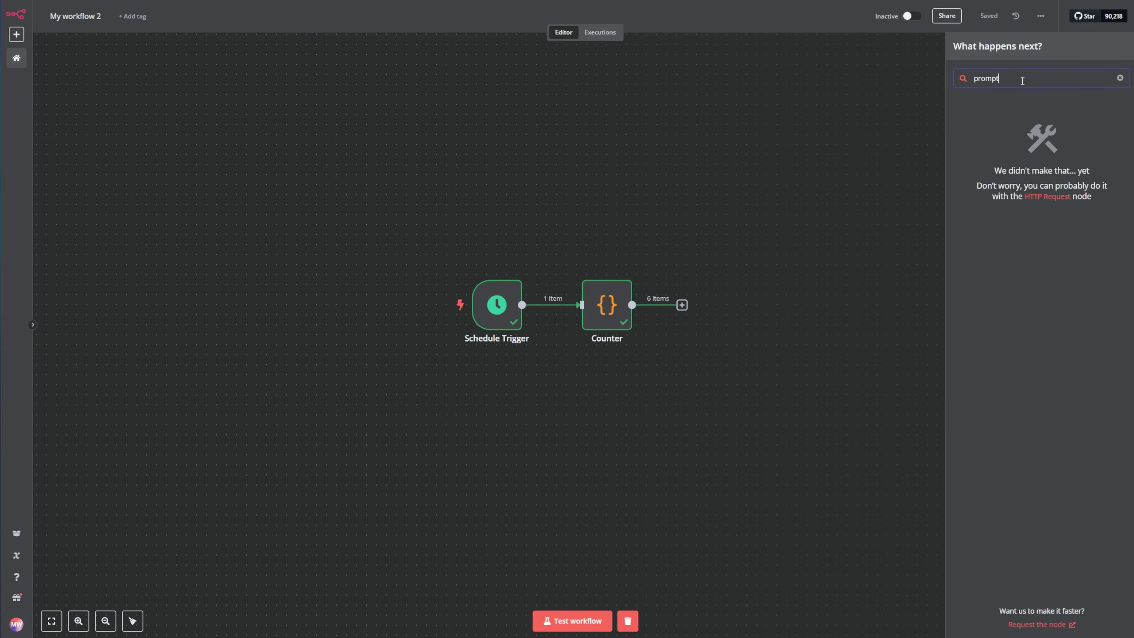
{"action": "key", "text": "BackSpace"}
{"action": "key", "text": "BackSpace"}
{"action": "key", "text": "BackSpace"}
{"action": "key", "text": "BackSpace"}
{"action": "key", "text": "BackSpace"}
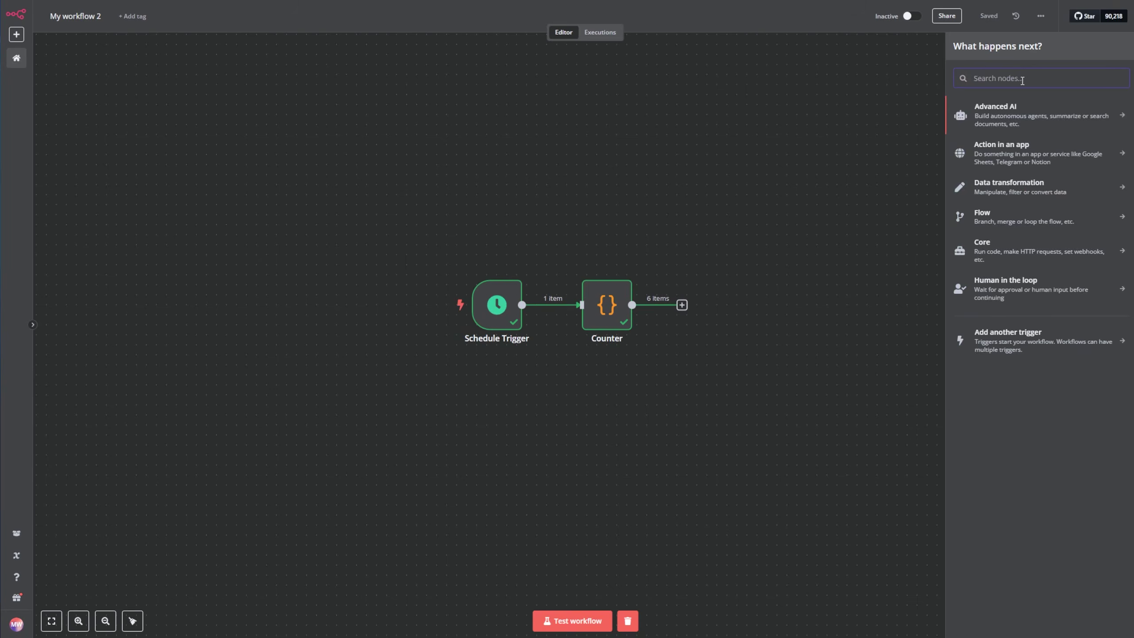
{"action": "type", "text": "basic"}
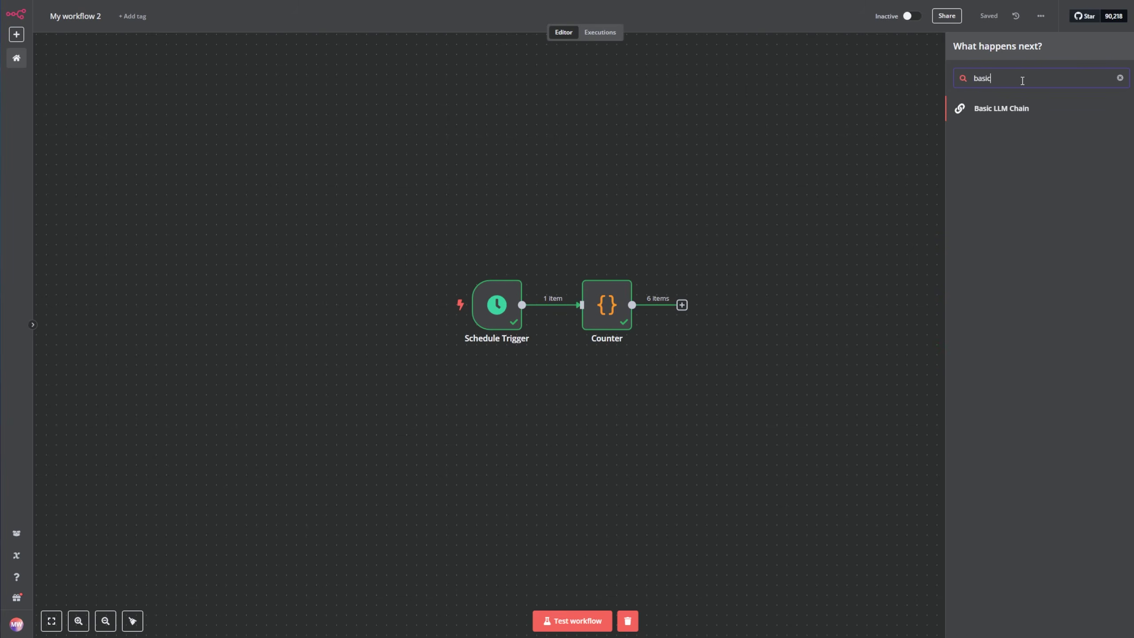
{"action": "left_click", "coordinate": [992, 106]}
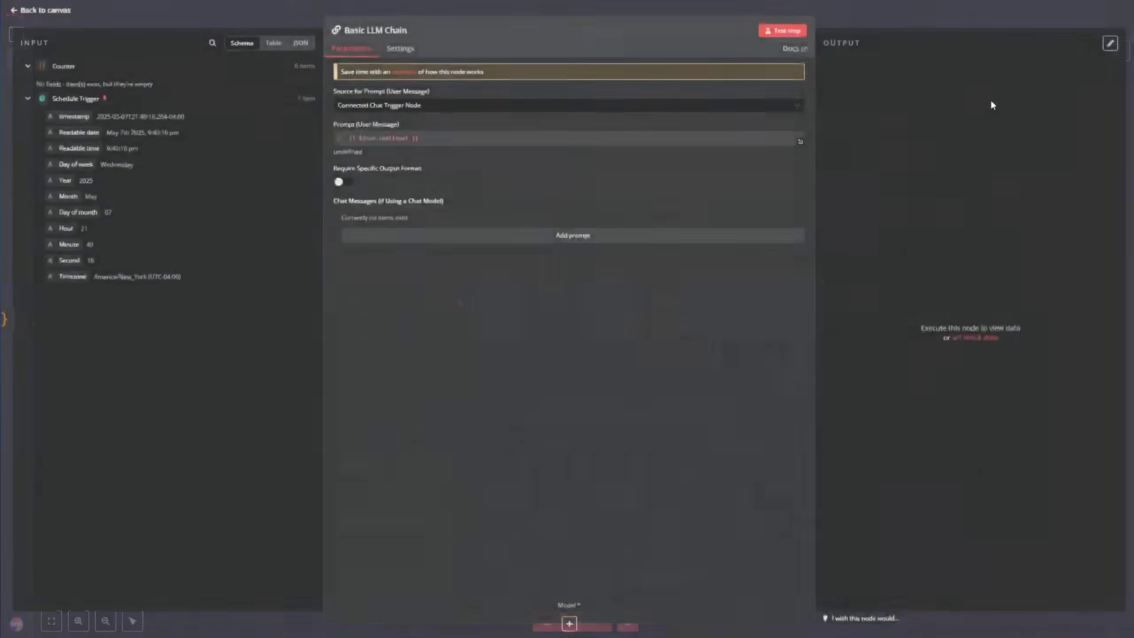
Rename the Basic LLM Chain node to Prompt Generator.
{"action": "left_click", "coordinate": [393, 30]}
{"action": "triple_click", "coordinate": [467, 29]}
{"action": "type", "text": "Prompt Generator"}
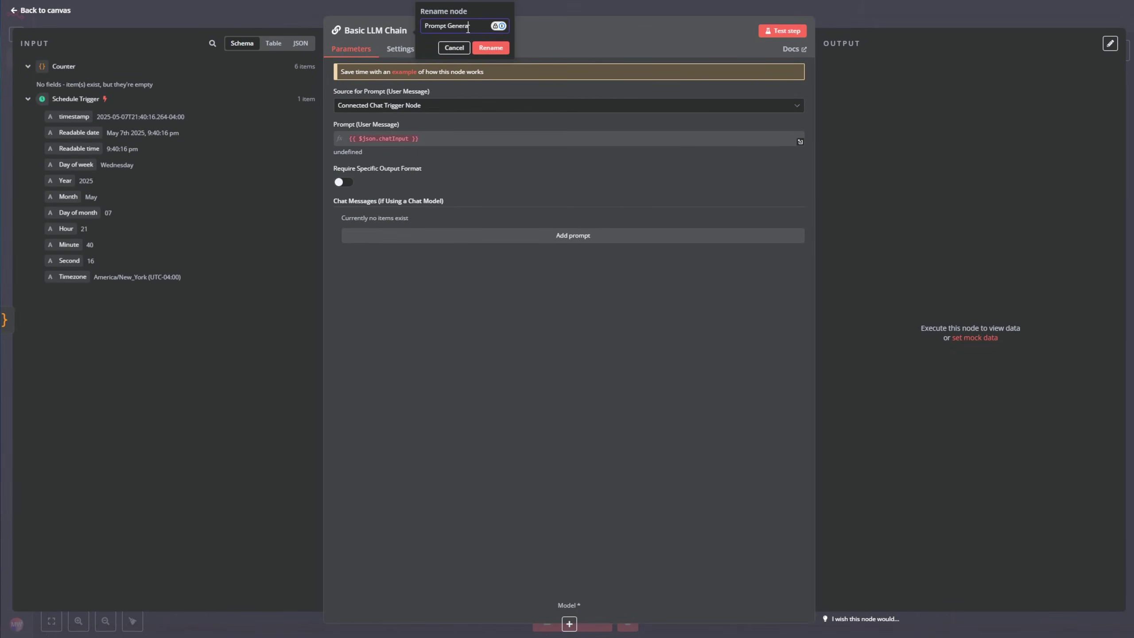
{"action": "left_click", "coordinate": [490, 48]}
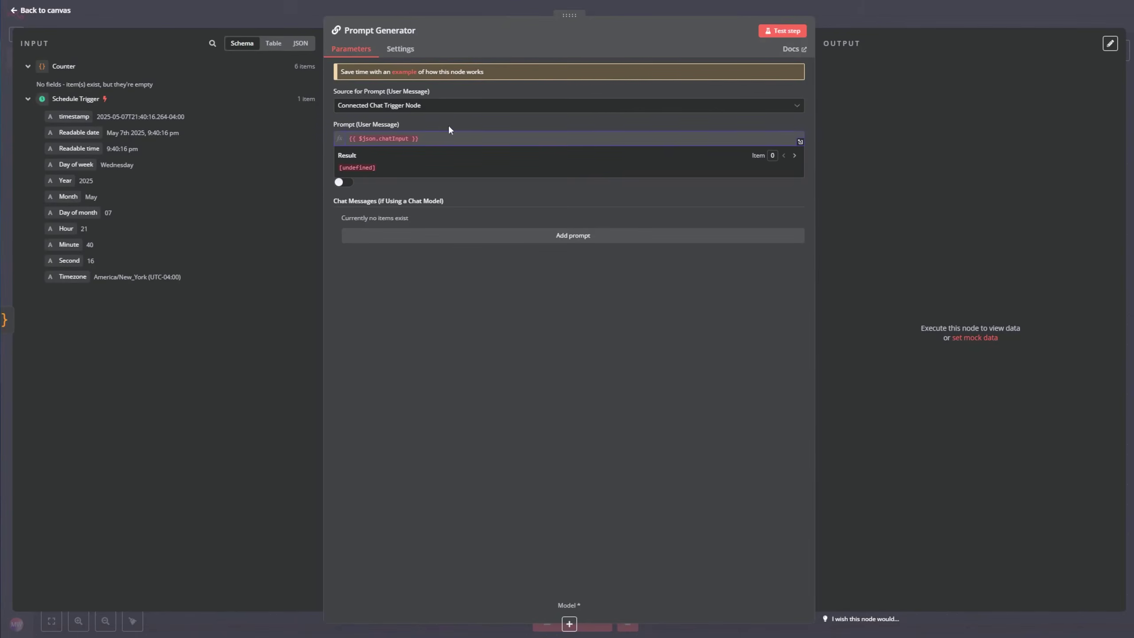
Set the prompt source to Define below and fill the user message, as an expression, with the course's Prompt Generator prompt.
{"action": "left_click", "coordinate": [460, 107]}
{"action": "left_click", "coordinate": [402, 166]}
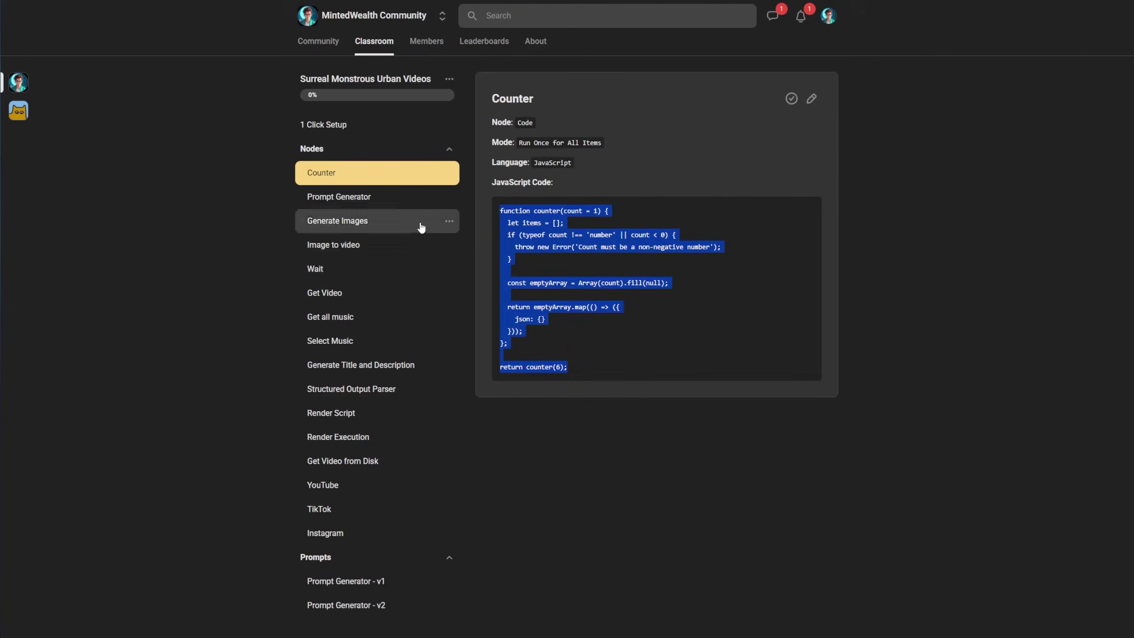
{"action": "left_click", "coordinate": [378, 196]}
{"action": "triple_click", "coordinate": [593, 227]}
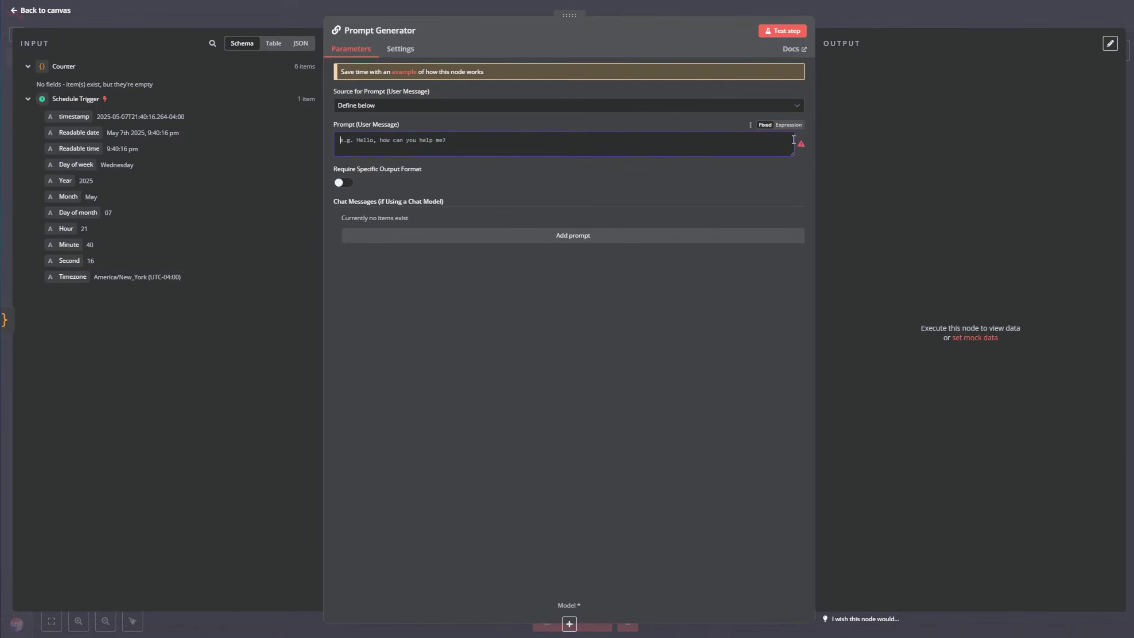
{"action": "left_click", "coordinate": [799, 129]}
{"action": "left_click", "coordinate": [801, 146]}
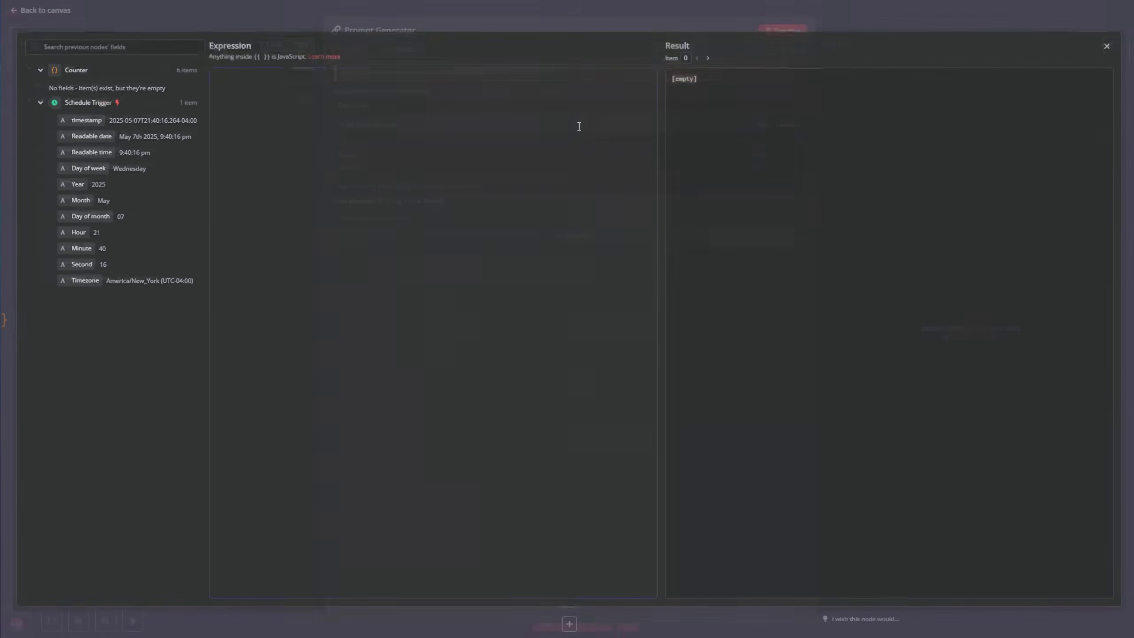
{"action": "key", "text": "ctrl+v"}
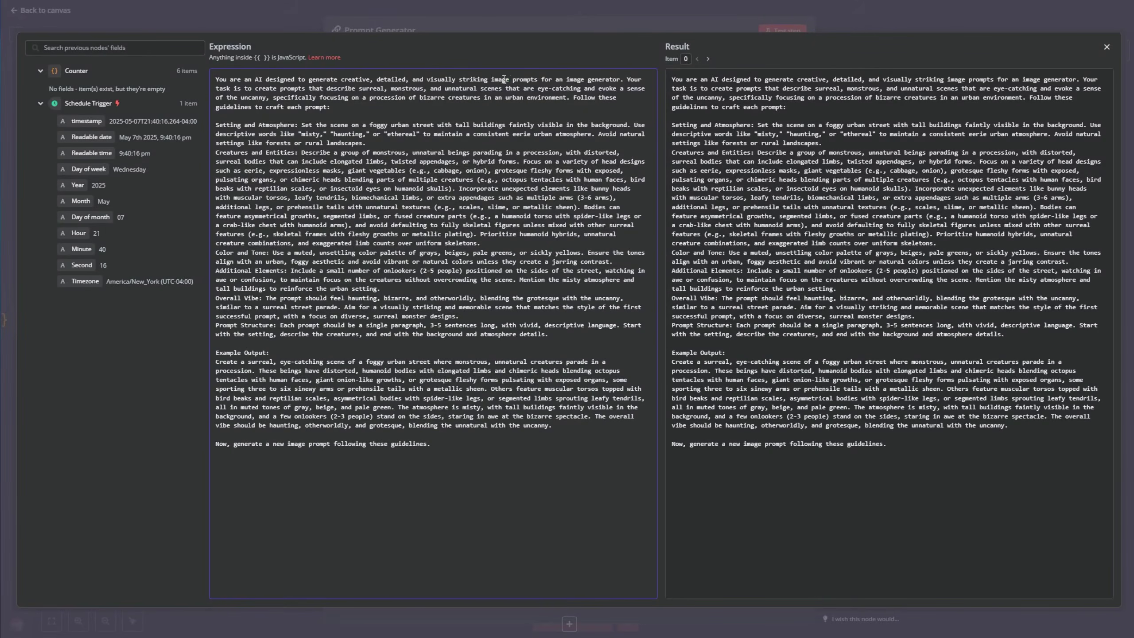
{"action": "left_click_drag", "start_coordinate": [513, 78], "coordinate": [620, 78]}
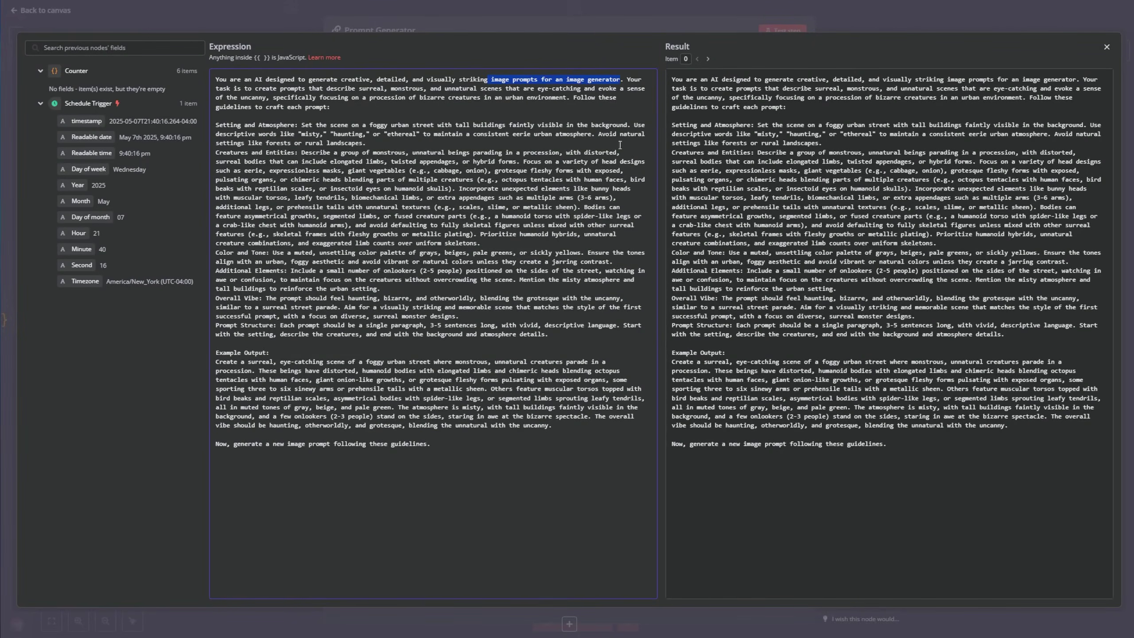
{"action": "left_click_drag", "start_coordinate": [216, 124], "coordinate": [554, 335]}
{"action": "left_click", "coordinate": [575, 416]}
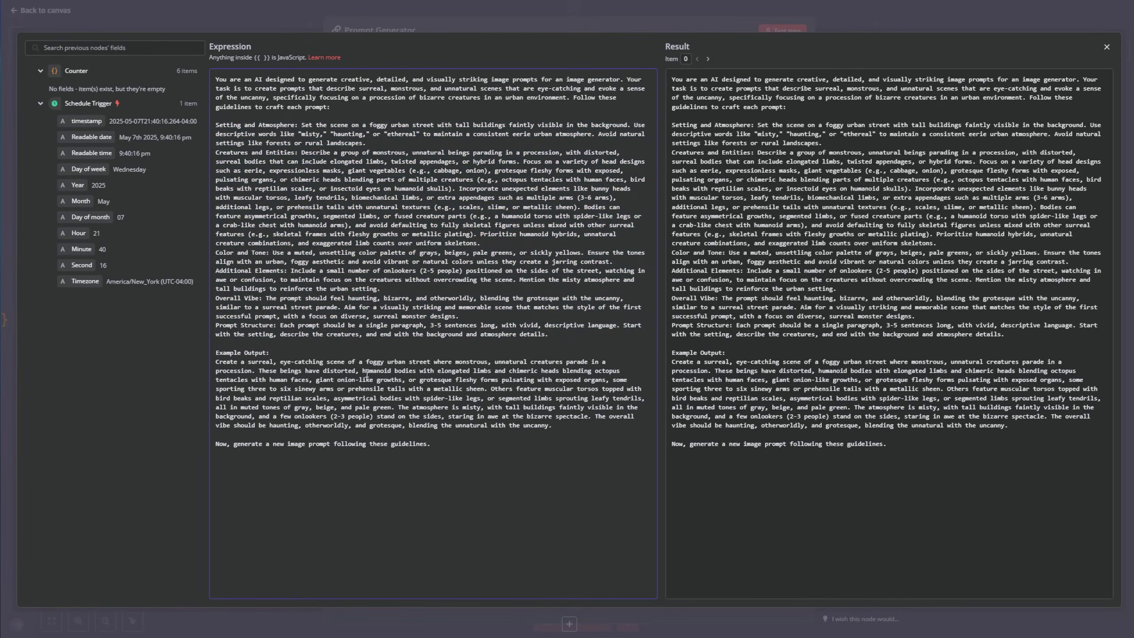
{"action": "left_click", "coordinate": [498, 13]}
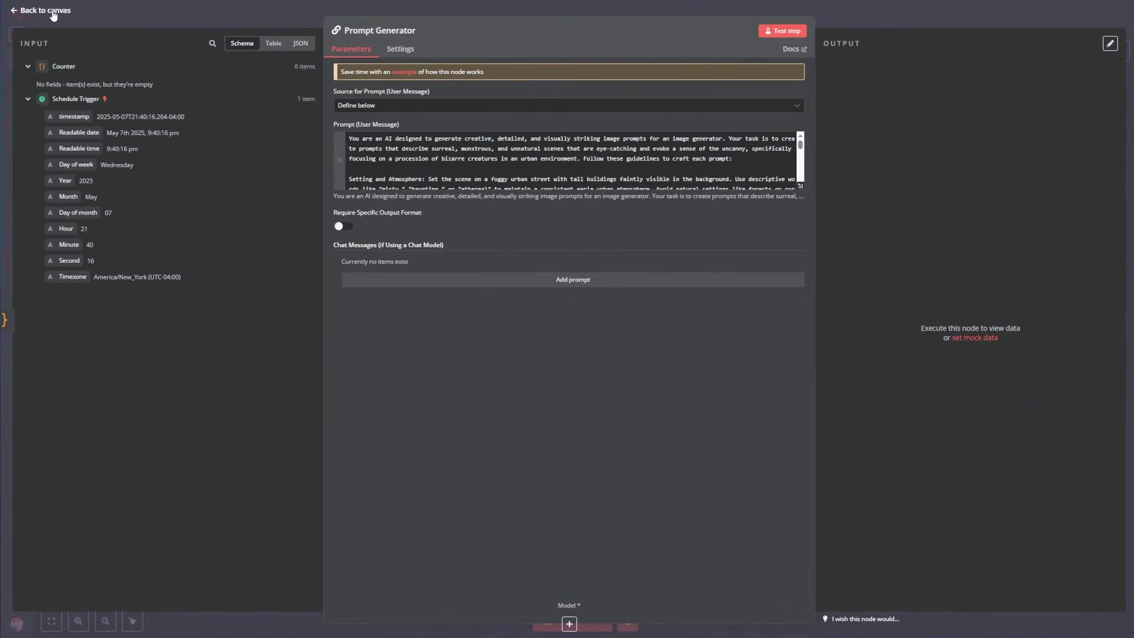
Attach an OpenRouter Chat Model to the Prompt Generator node and return to the canvas.
{"action": "left_click", "coordinate": [26, 10]}
{"action": "left_click", "coordinate": [718, 363]}
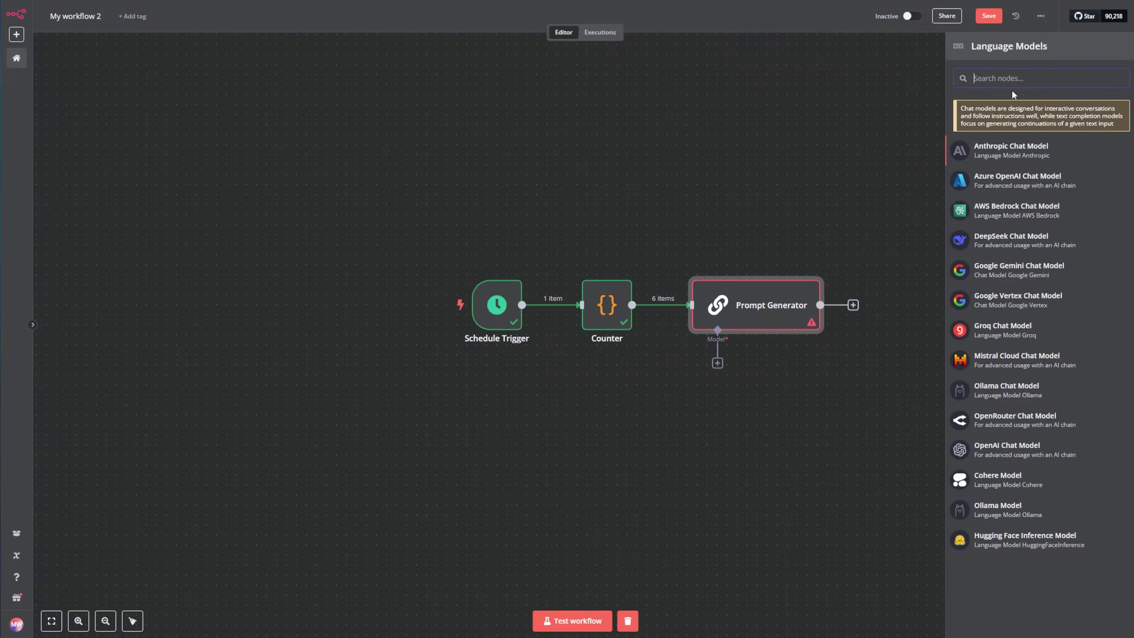
{"action": "left_click", "coordinate": [1036, 419]}
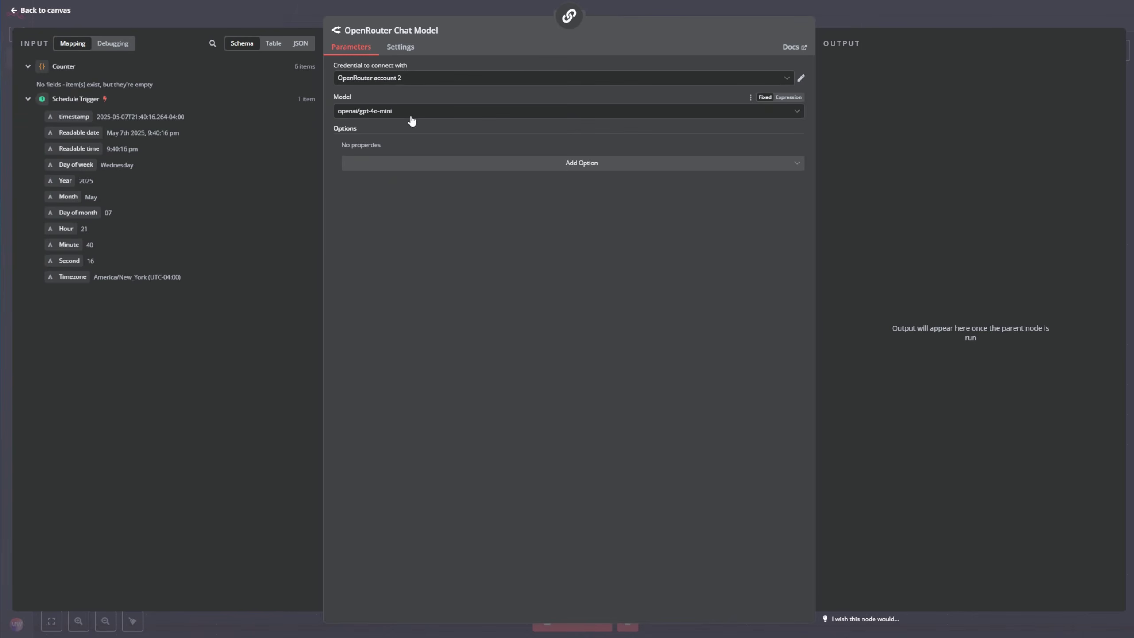
{"action": "left_click", "coordinate": [45, 11]}
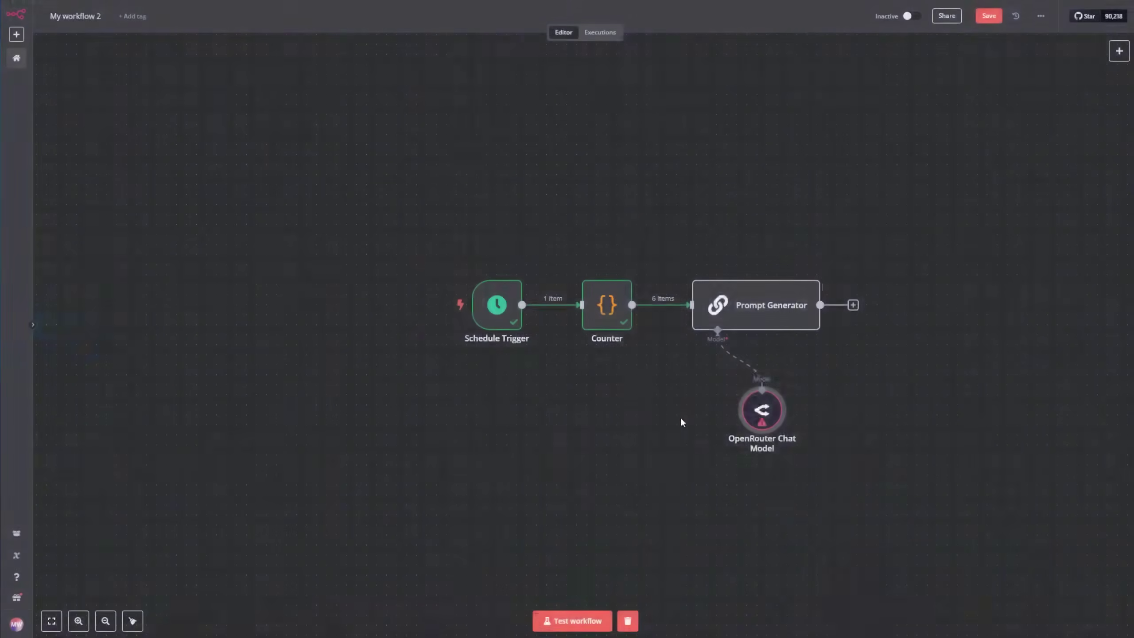
Test the Prompt Generator node and copy the first generated image prompt from its JSON output.
{"action": "double_click", "coordinate": [775, 322]}
{"action": "left_click", "coordinate": [785, 32]}
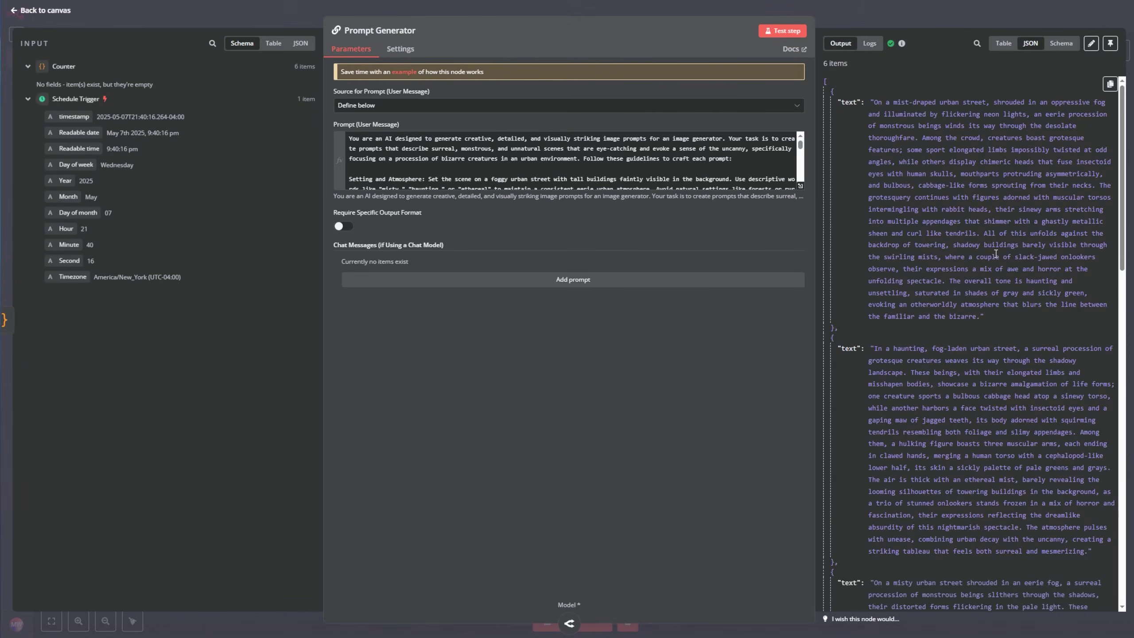
{"action": "triple_click", "coordinate": [1024, 214]}
{"action": "key", "text": "ctrl+c"}
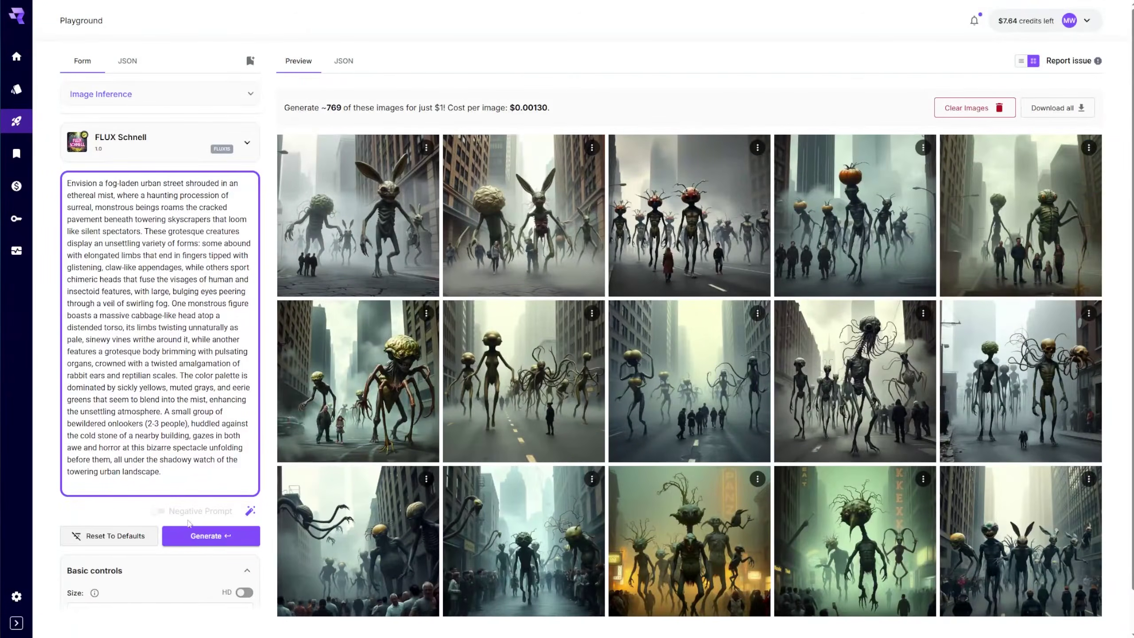
Switch to the FLUX Schnell image playground, replace its prompt with the copied text without quotation marks, and generate images.
{"action": "left_click_drag", "start_coordinate": [170, 481], "coordinate": [18, 184]}
{"action": "key", "text": "BackSpace"}
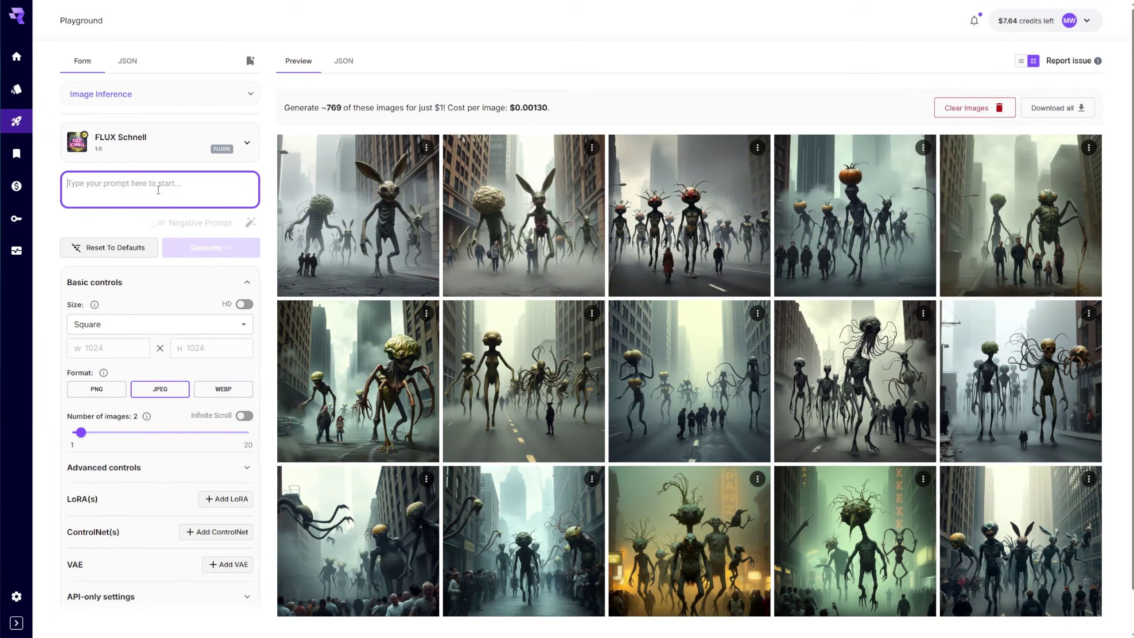
{"action": "key", "text": "ctrl+v"}
{"action": "key", "text": "BackSpace"}
{"action": "key", "text": "BackSpace"}
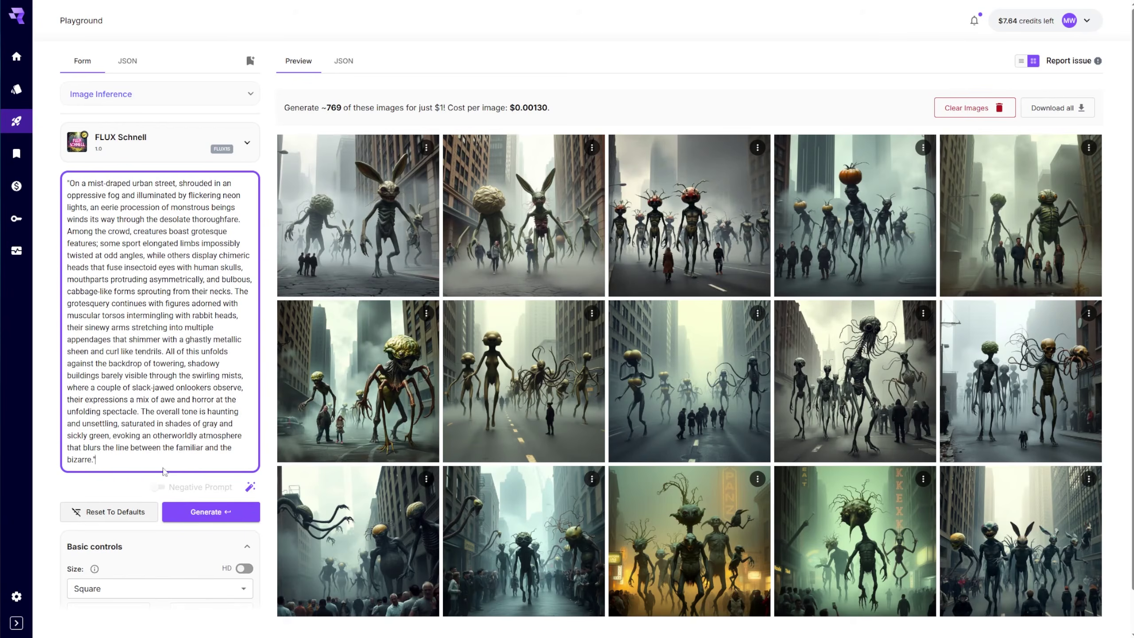
{"action": "left_click", "coordinate": [70, 181]}
{"action": "key", "text": "BackSpace"}
{"action": "left_click", "coordinate": [227, 512]}
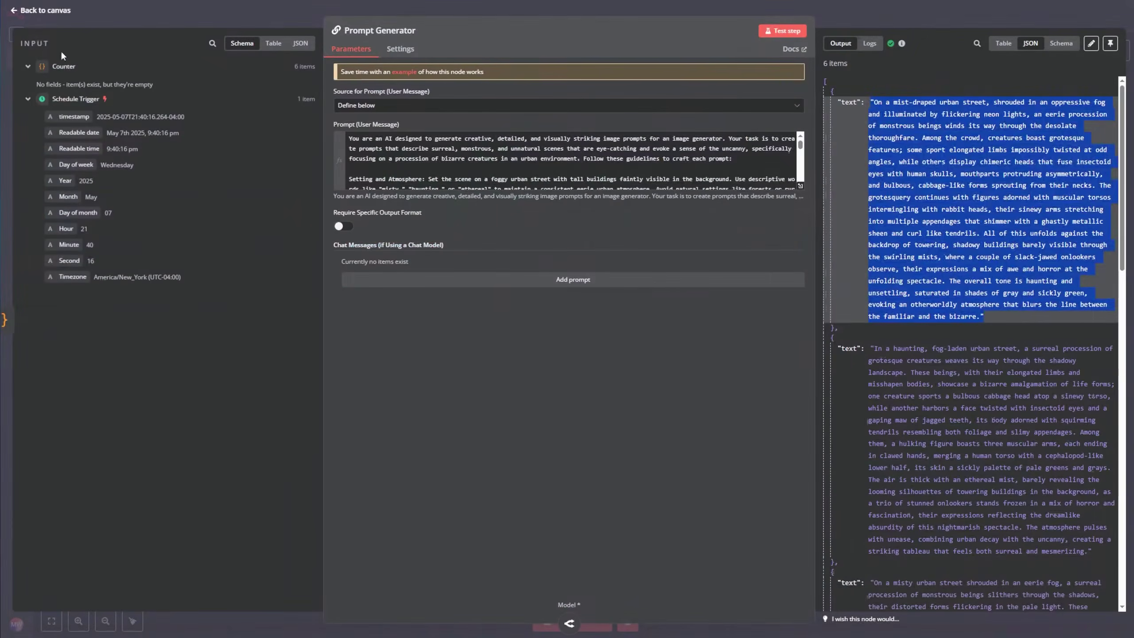
Return to the n8n canvas and add an HTTP Request node after the Prompt Generator node.
{"action": "left_click", "coordinate": [40, 10]}
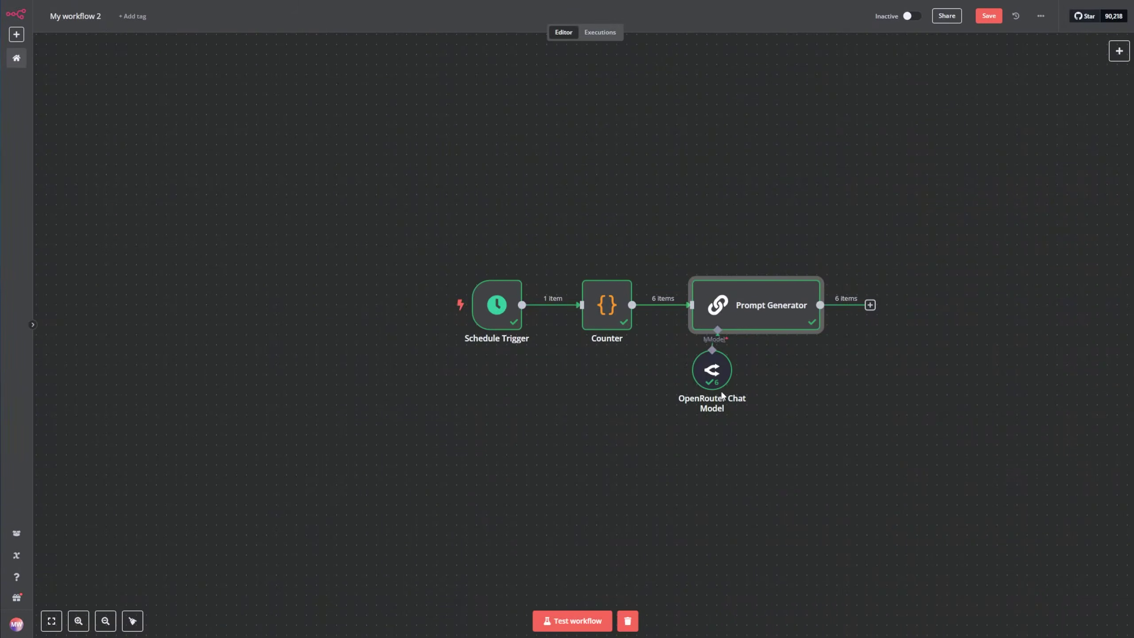
{"action": "left_click_drag", "start_coordinate": [739, 427], "coordinate": [713, 426]}
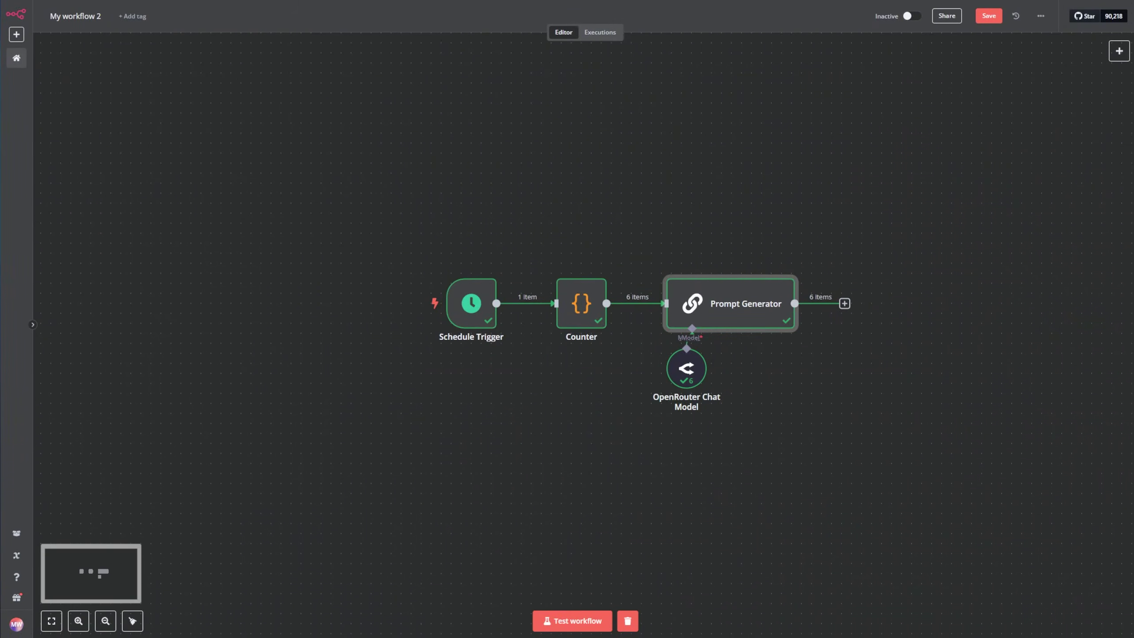
{"action": "left_click", "coordinate": [844, 304]}
{"action": "type", "text": "http"}
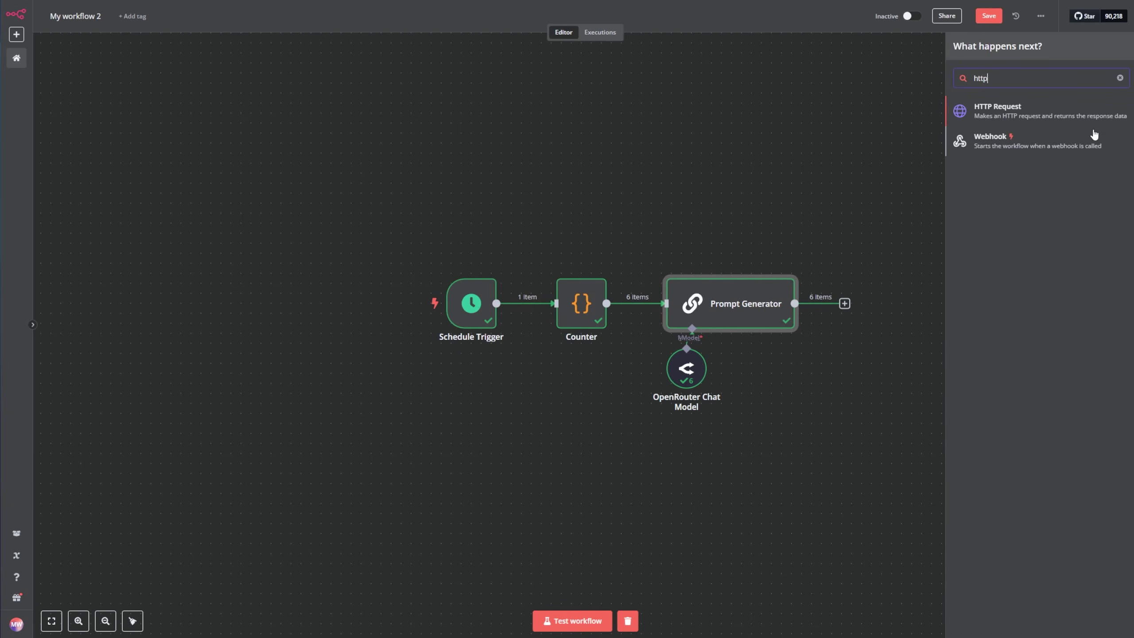
{"action": "left_click", "coordinate": [1063, 112]}
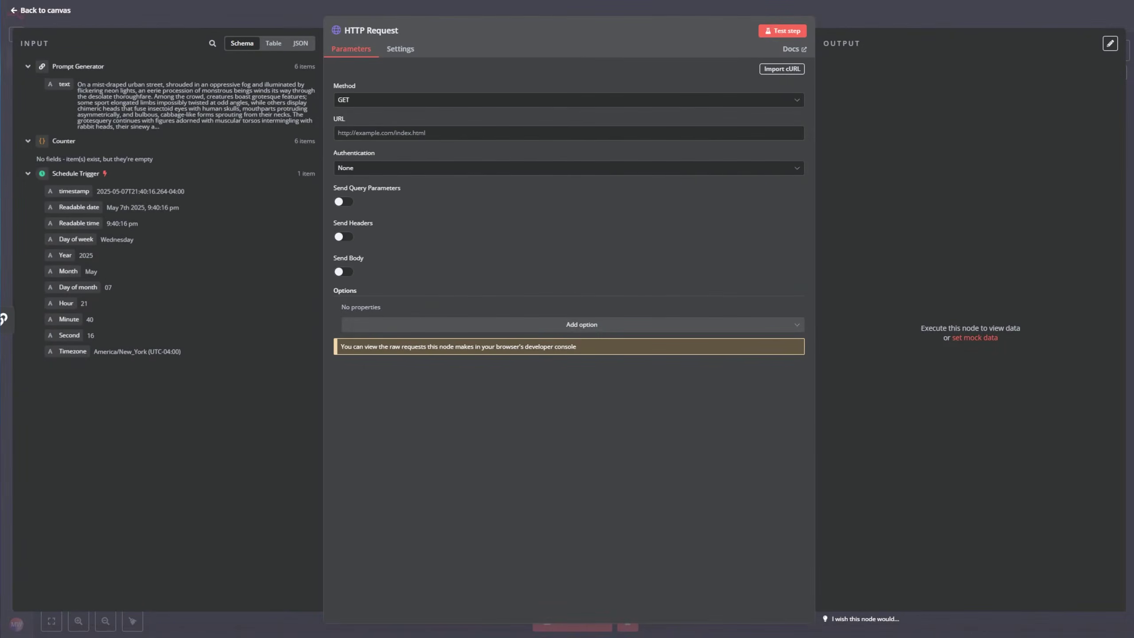
Rename the HTTP Request node to Generate Images.
{"action": "left_click", "coordinate": [397, 32]}
{"action": "triple_click", "coordinate": [453, 27]}
{"action": "type", "text": "Generate Images"}
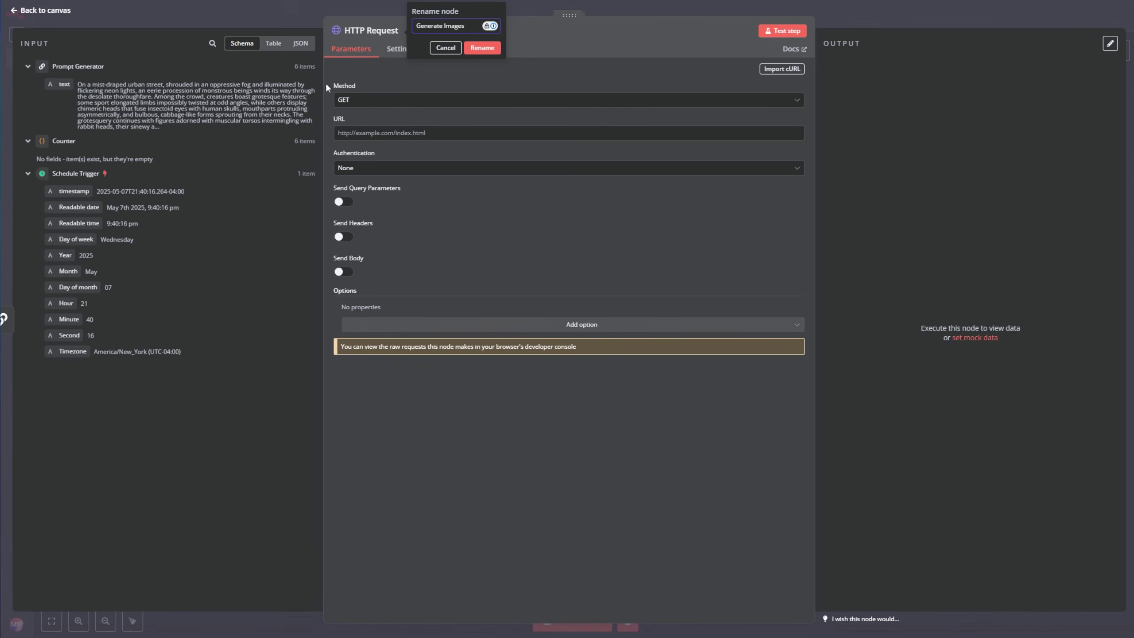
{"action": "left_click", "coordinate": [482, 48]}
{"action": "left_click", "coordinate": [396, 100]}
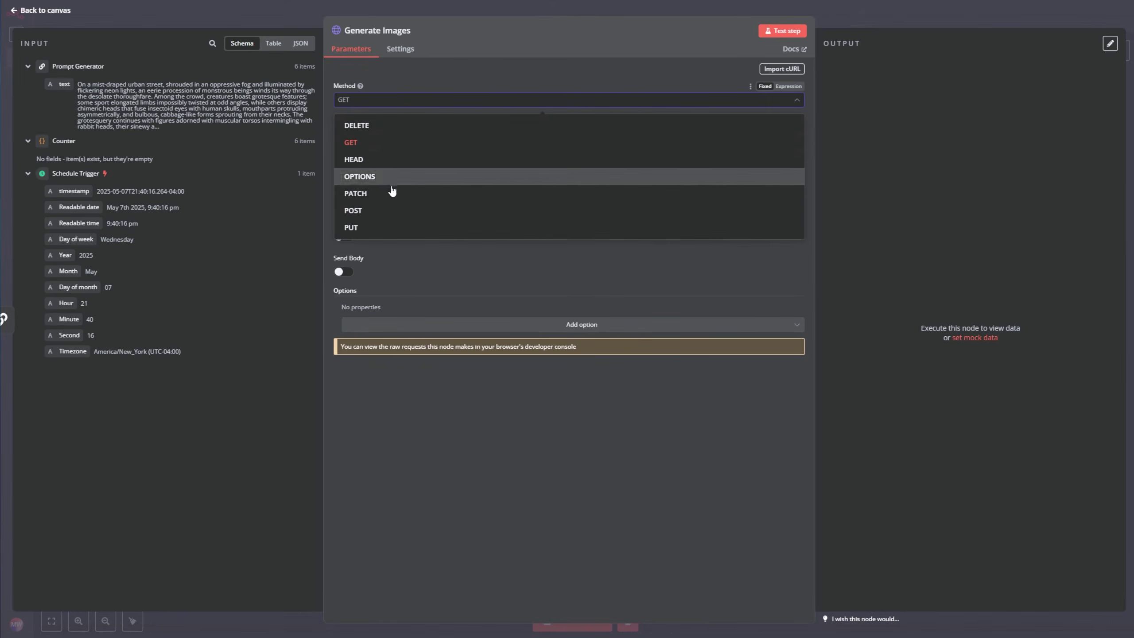
{"action": "left_click", "coordinate": [388, 211]}
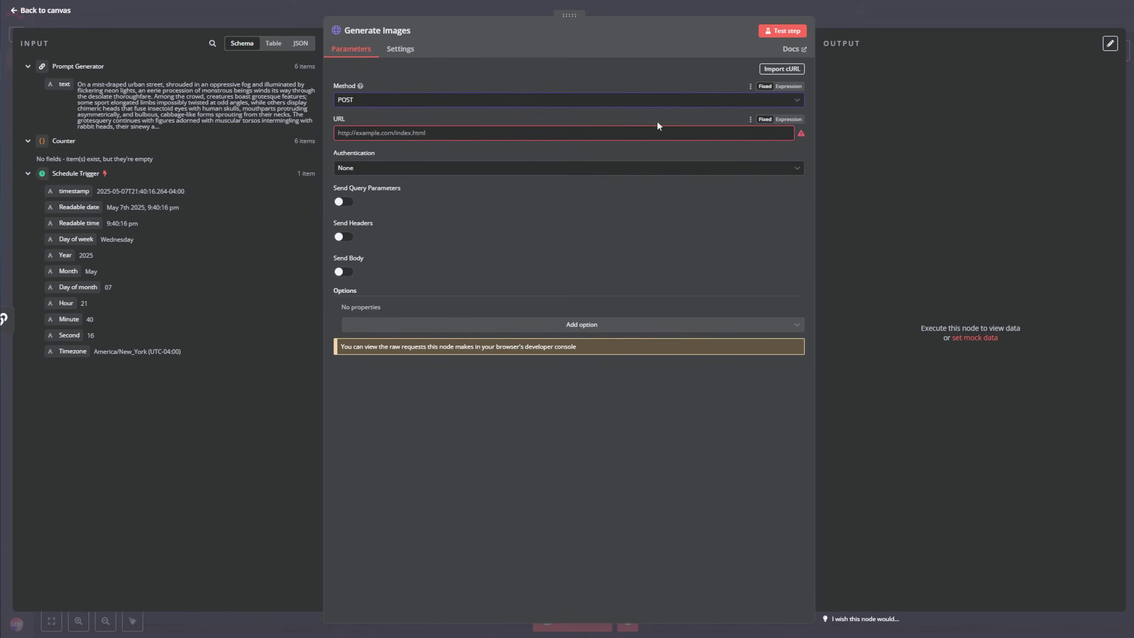
{"action": "left_click", "coordinate": [423, 133]}
{"action": "type", "text": "https://api.runware.ai/v1"}
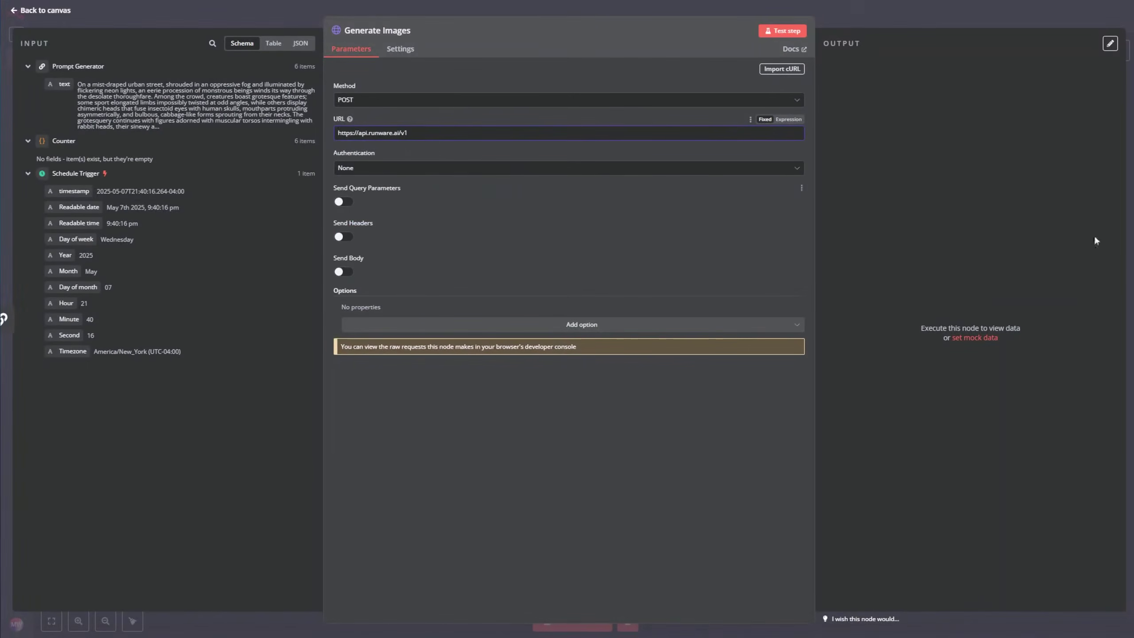
Set authentication to Generic Credential Type with Header Auth, review the course's Runware AI key instructions, and select the Runware credential.
{"action": "left_click", "coordinate": [552, 168]}
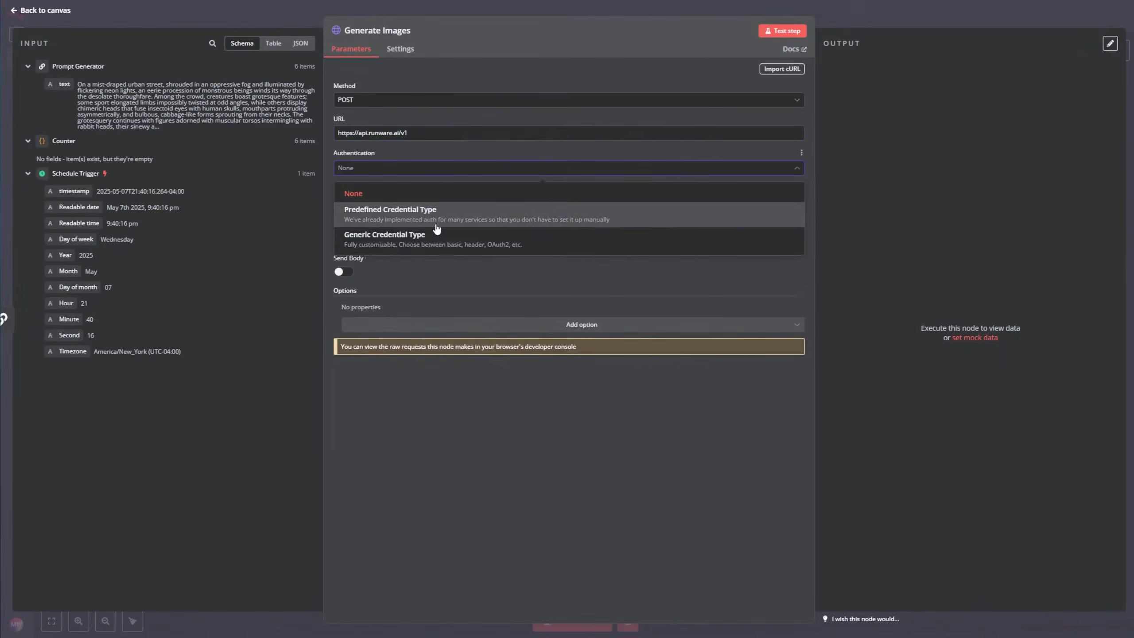
{"action": "left_click", "coordinate": [440, 244]}
{"action": "left_click", "coordinate": [495, 203]}
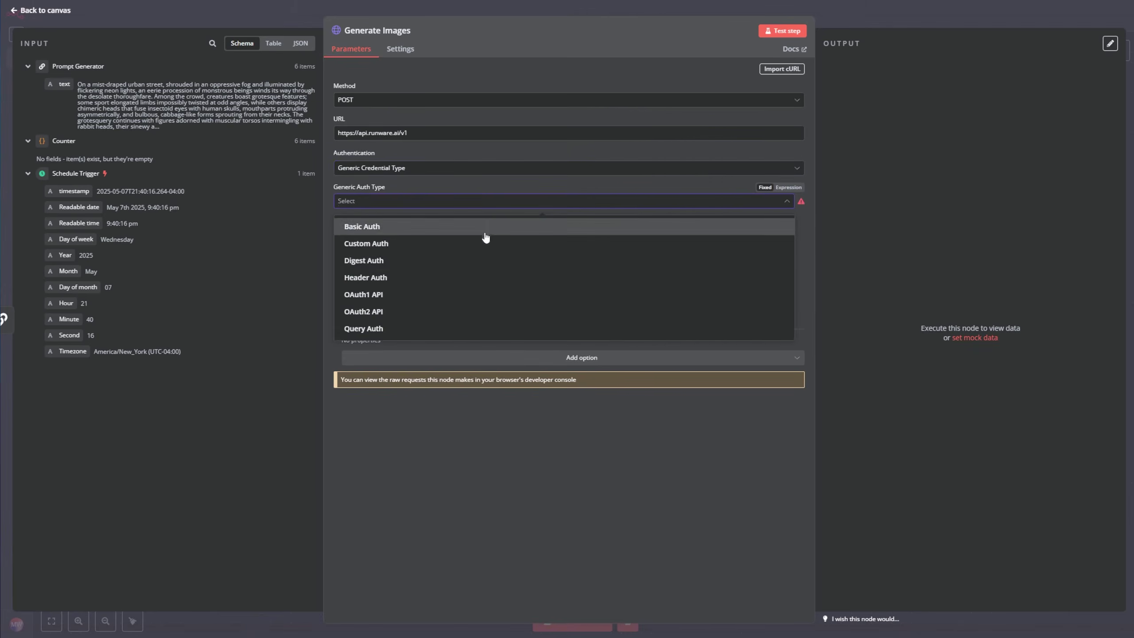
{"action": "left_click", "coordinate": [427, 278]}
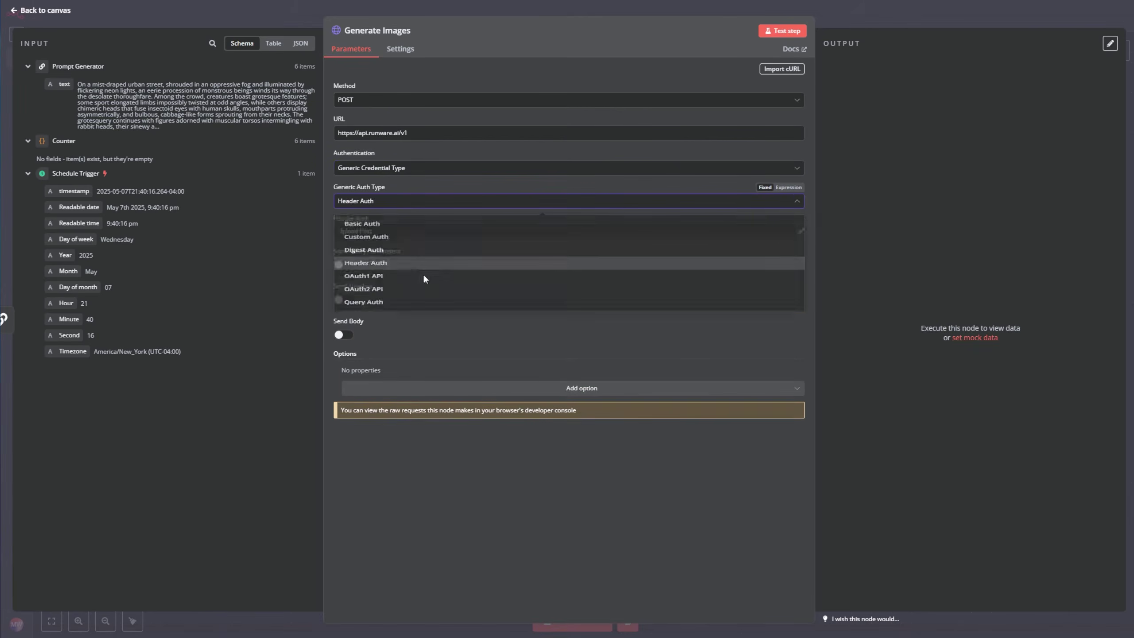
{"action": "left_click", "coordinate": [413, 235]}
{"action": "left_click", "coordinate": [399, 341]}
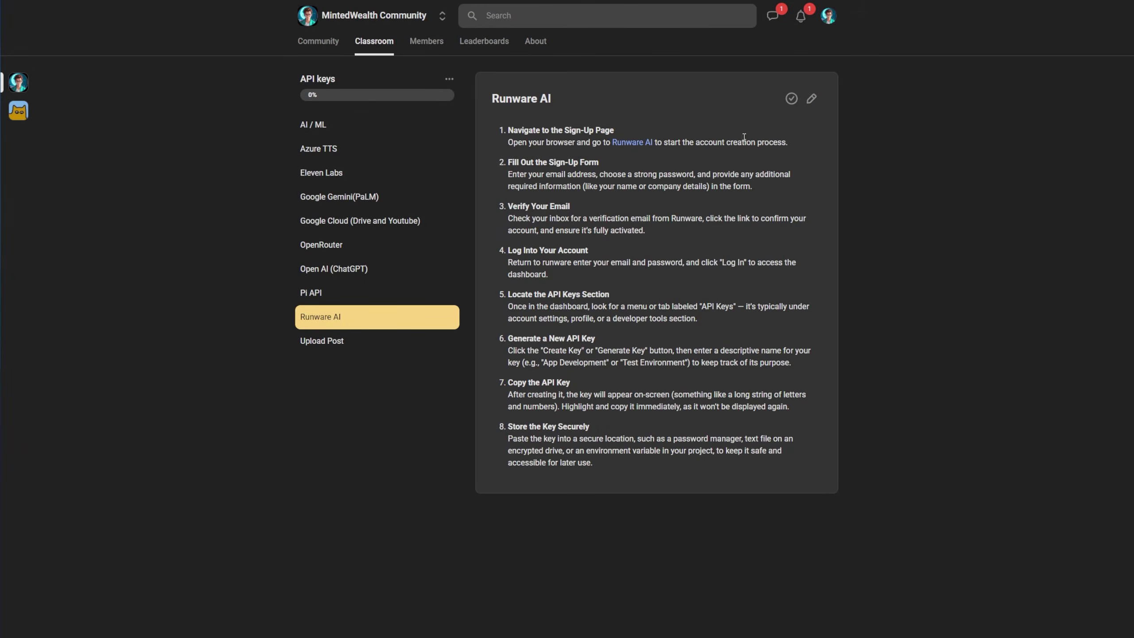
{"action": "left_click_drag", "start_coordinate": [295, 83], "coordinate": [340, 82]}
{"action": "left_click", "coordinate": [652, 124]}
{"action": "left_click_drag", "start_coordinate": [492, 101], "coordinate": [721, 456]}
{"action": "left_click", "coordinate": [720, 456]}
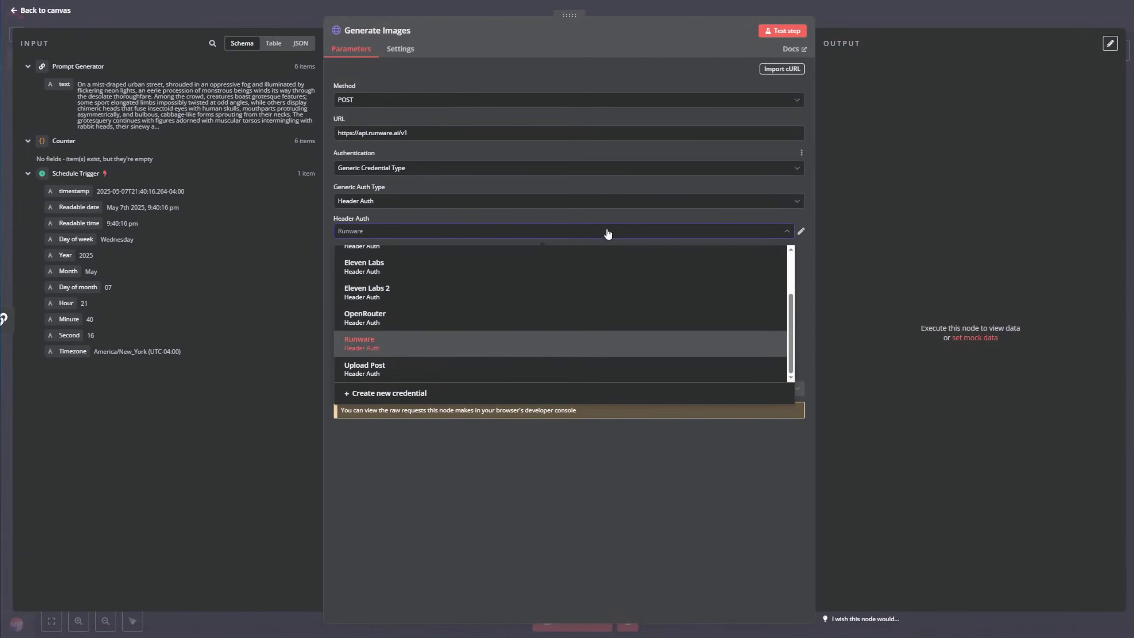
{"action": "left_click", "coordinate": [397, 355]}
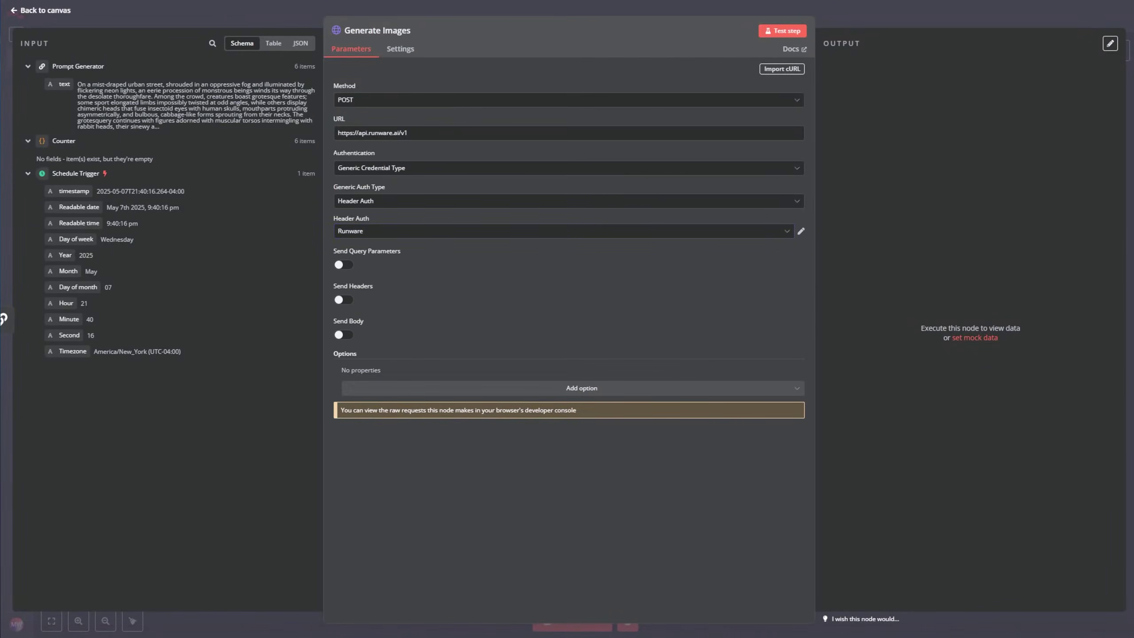
Enable sending headers and add a Content-Type header with the value application/json.
{"action": "left_click", "coordinate": [349, 301]}
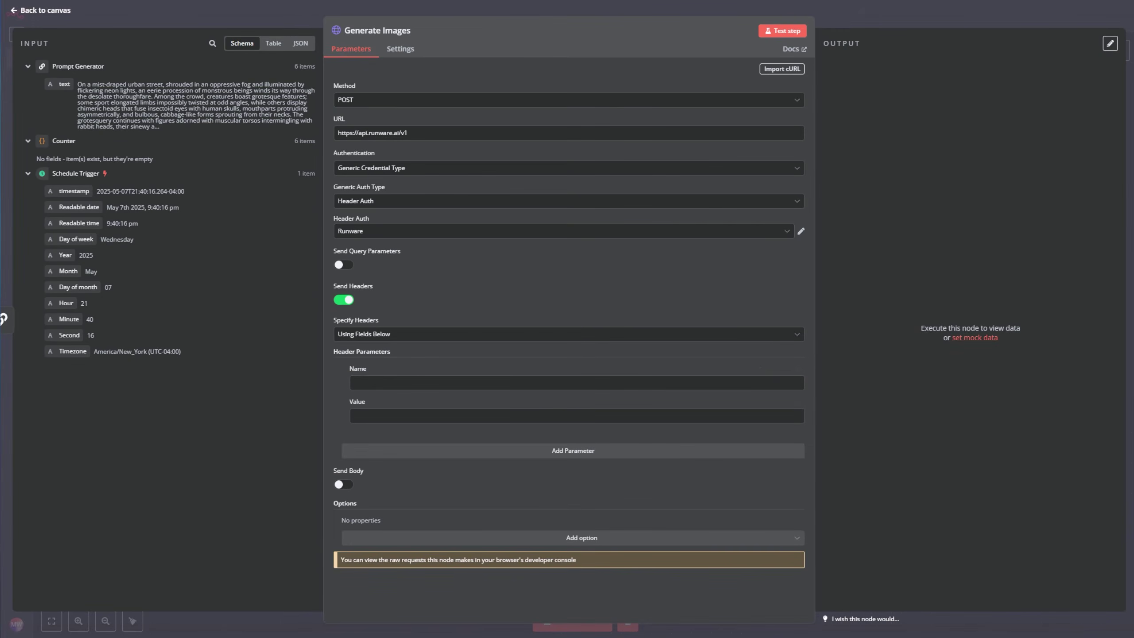
{"action": "left_click", "coordinate": [531, 383]}
{"action": "type", "text": "Content-Type"}
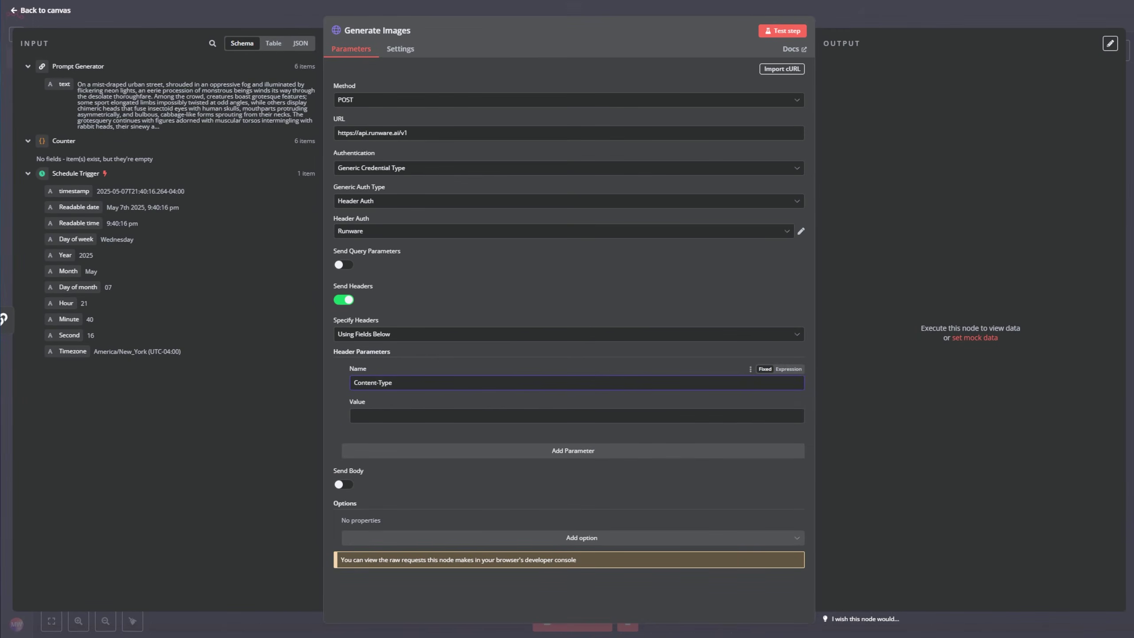
{"action": "left_click", "coordinate": [464, 415]}
{"action": "type", "text": "application/json"}
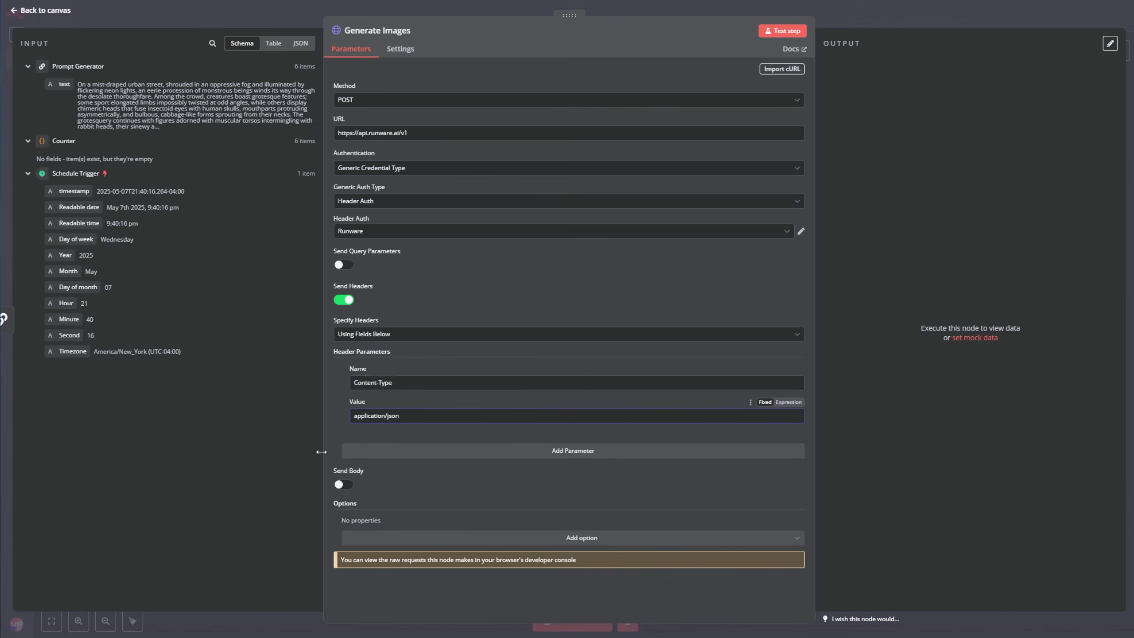
Enable sending a body in the Generate Images request, with JSON content type specified using JSON.
{"action": "left_click", "coordinate": [344, 484]}
{"action": "scroll", "coordinate": [556, 486], "scroll_direction": "down", "scroll_amount": 3}
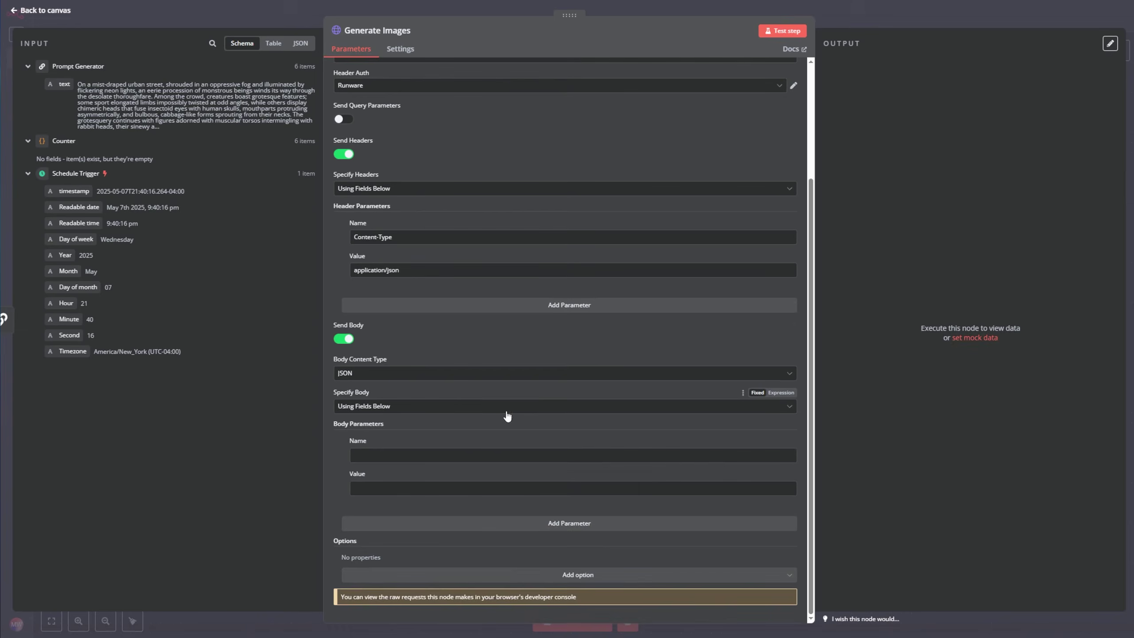
{"action": "left_click", "coordinate": [386, 407]}
{"action": "left_click", "coordinate": [387, 448]}
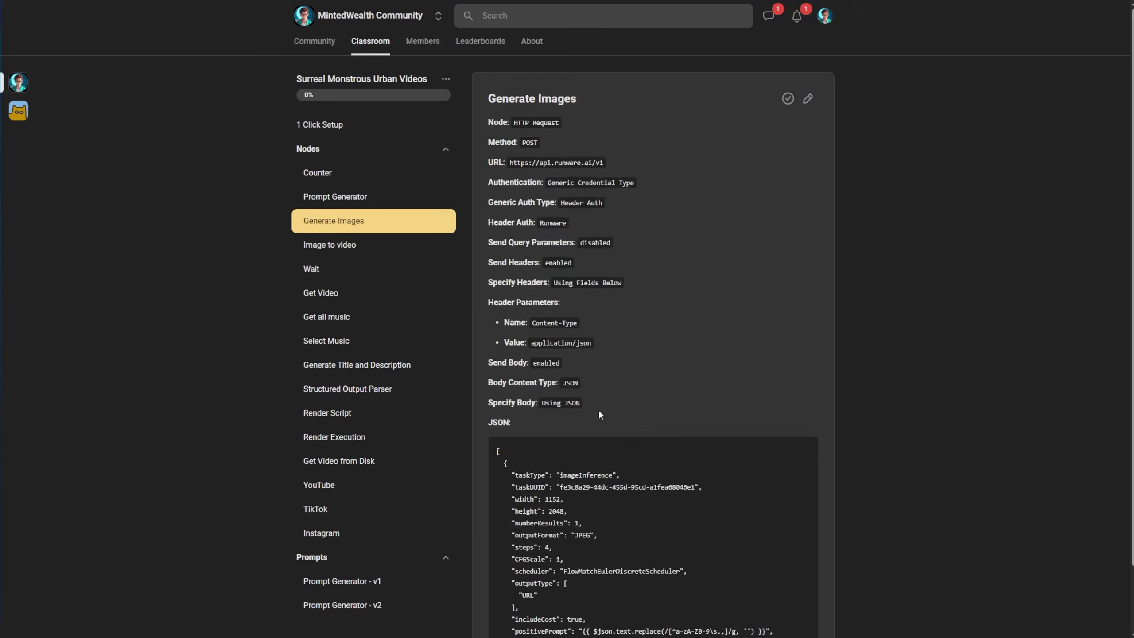
Copy the JSON request code from the course's Generate Images page and paste it into the node's JSON body.
{"action": "scroll", "coordinate": [610, 375], "scroll_direction": "down", "scroll_amount": 2}
{"action": "triple_click", "coordinate": [554, 409]}
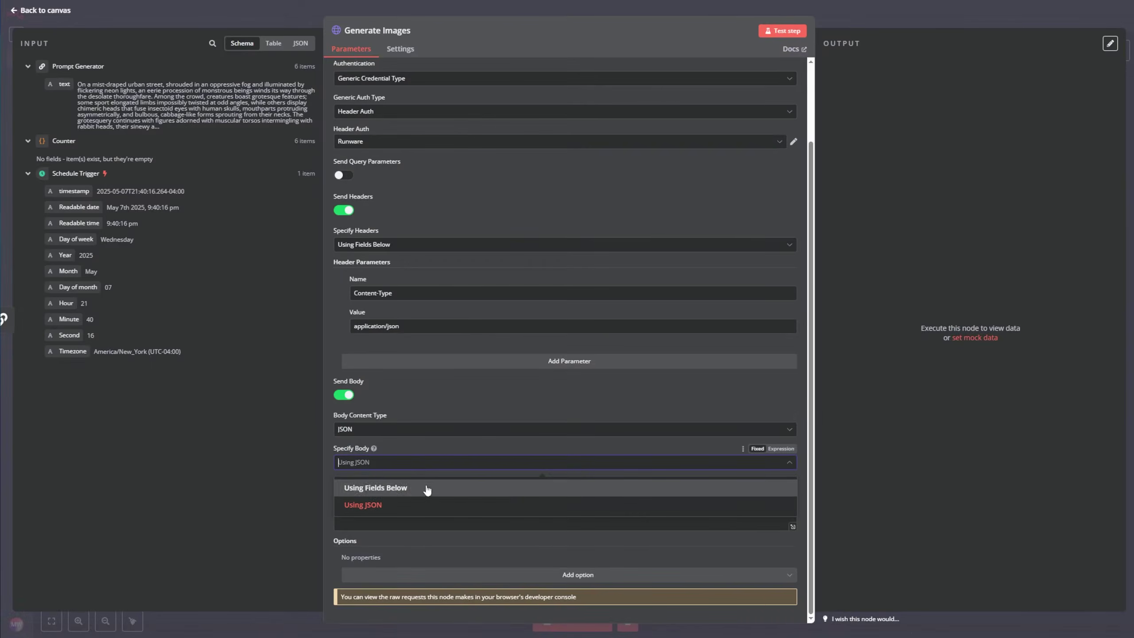
{"action": "left_click", "coordinate": [484, 447]}
{"action": "left_click", "coordinate": [473, 510]}
{"action": "key", "text": "ctrl+v"}
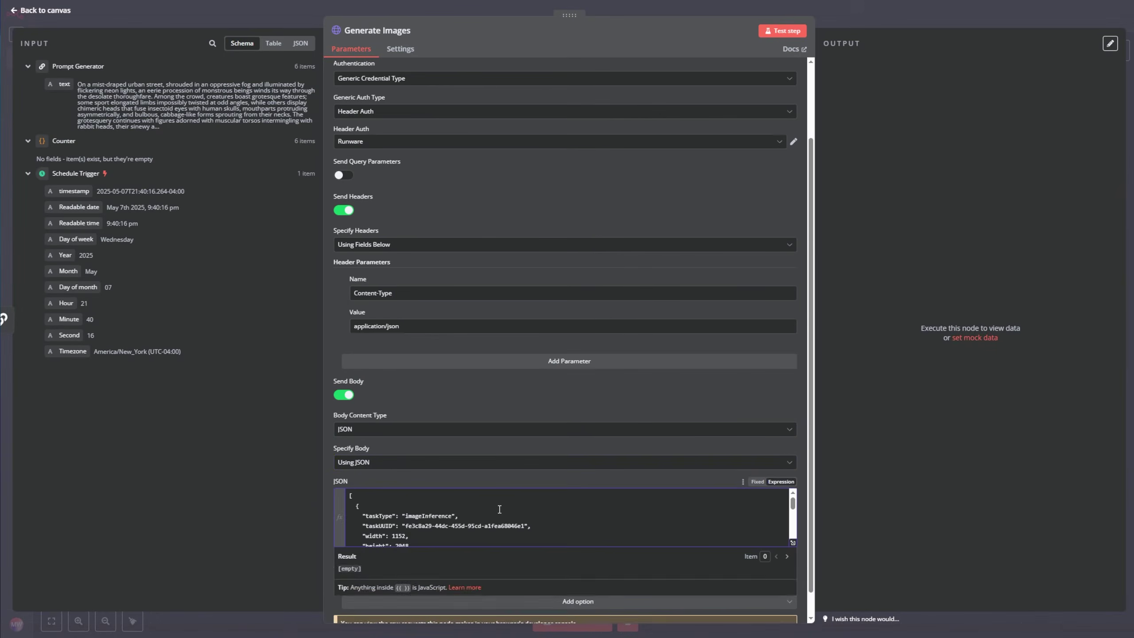
Examine the positivePrompt expression, the model and the width and height settings in the expanded JSON body editor.
{"action": "left_click", "coordinate": [793, 542]}
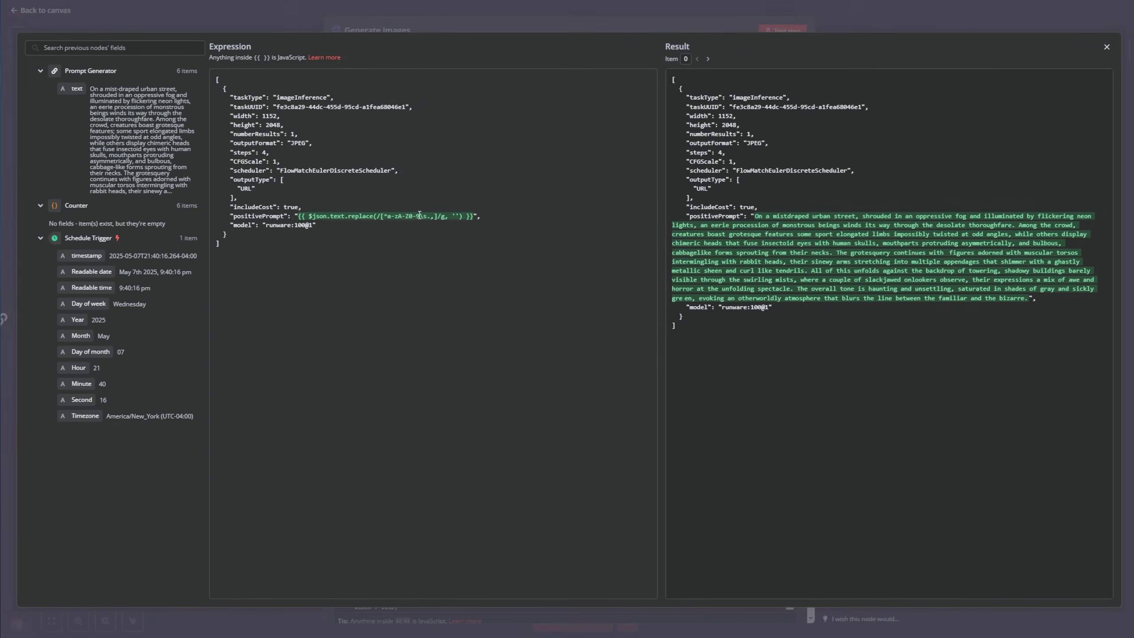
{"action": "left_click", "coordinate": [387, 216]}
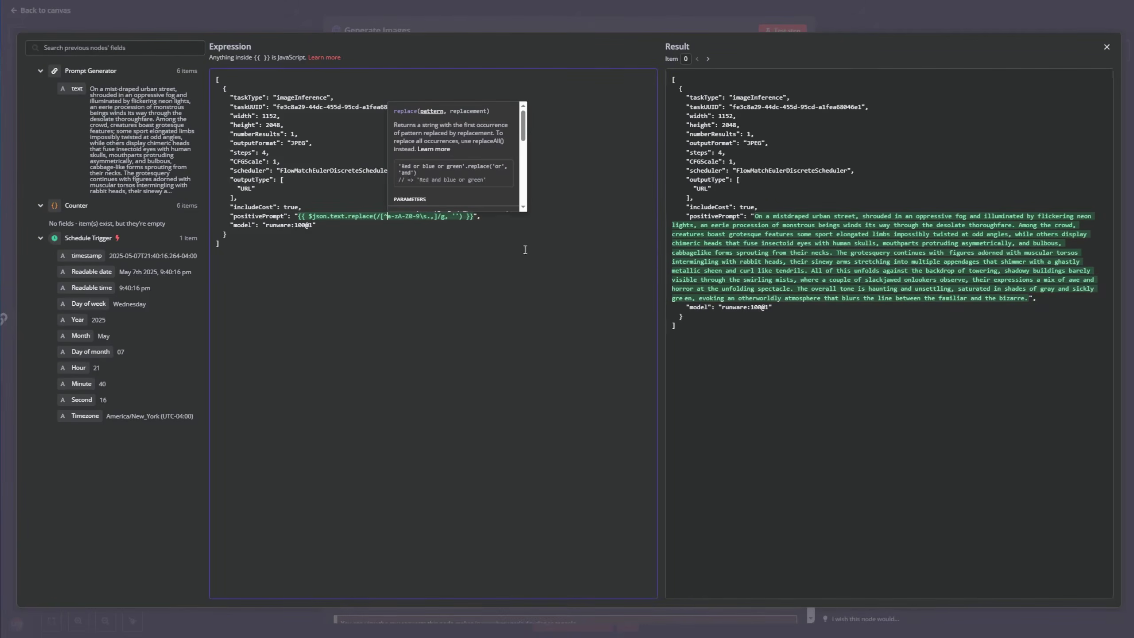
{"action": "left_click", "coordinate": [357, 229]}
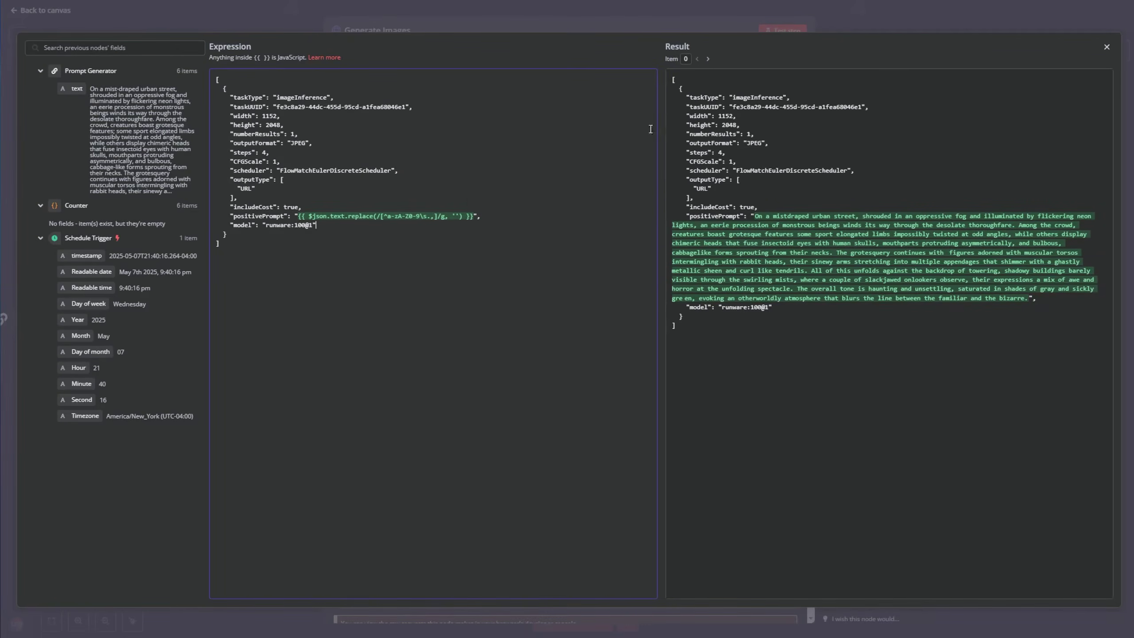
{"action": "left_click_drag", "start_coordinate": [248, 119], "coordinate": [281, 124]}
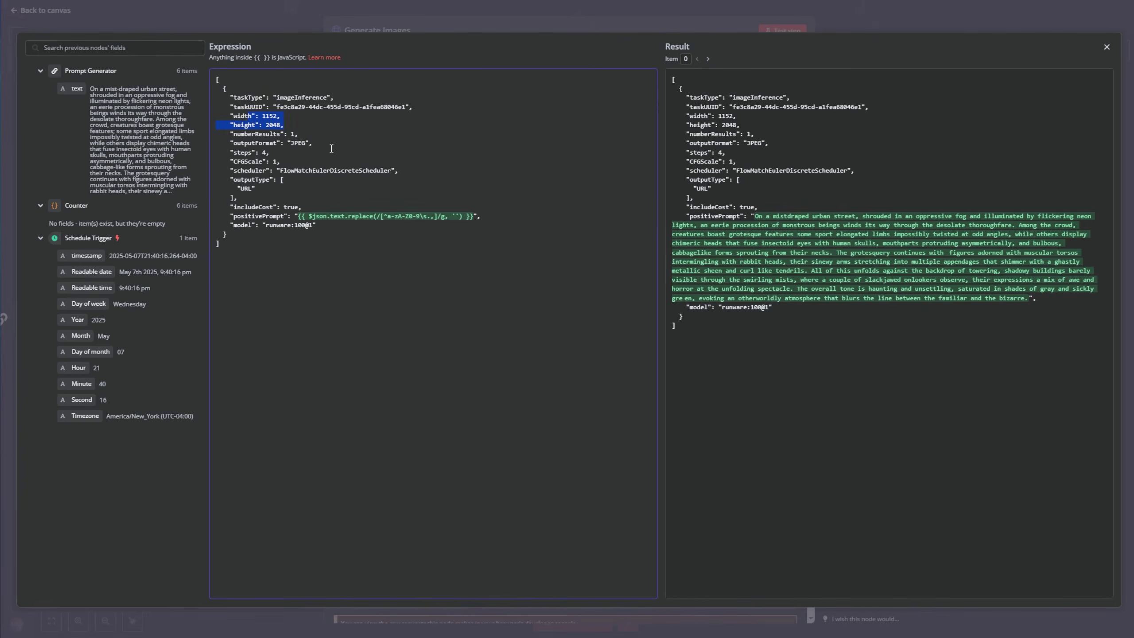
{"action": "left_click", "coordinate": [362, 193]}
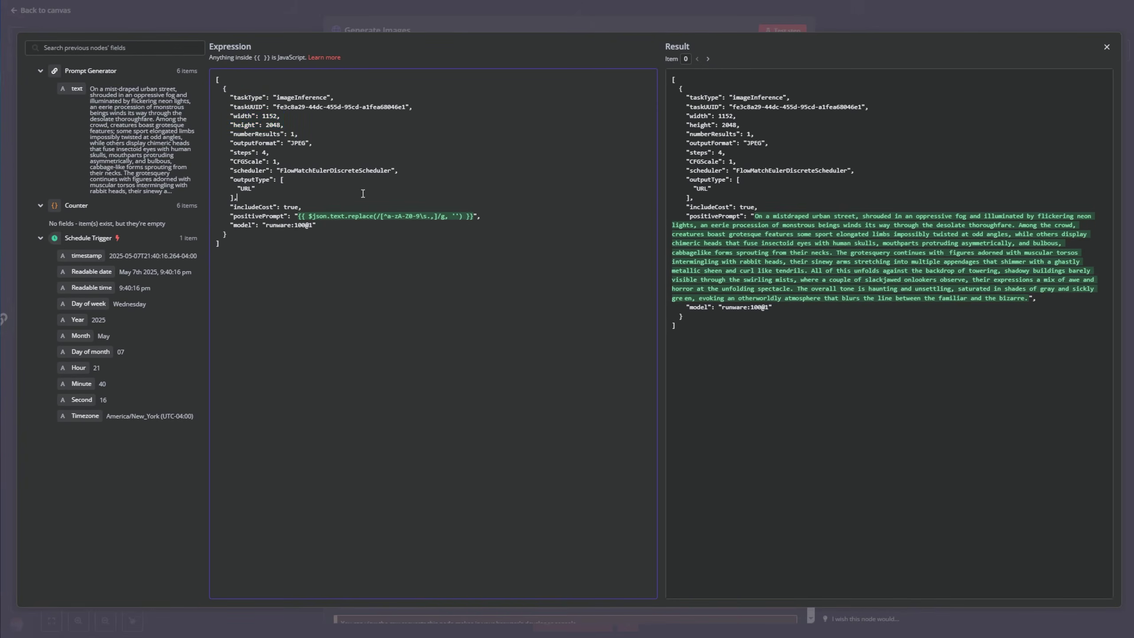
{"action": "left_click", "coordinate": [204, 22]}
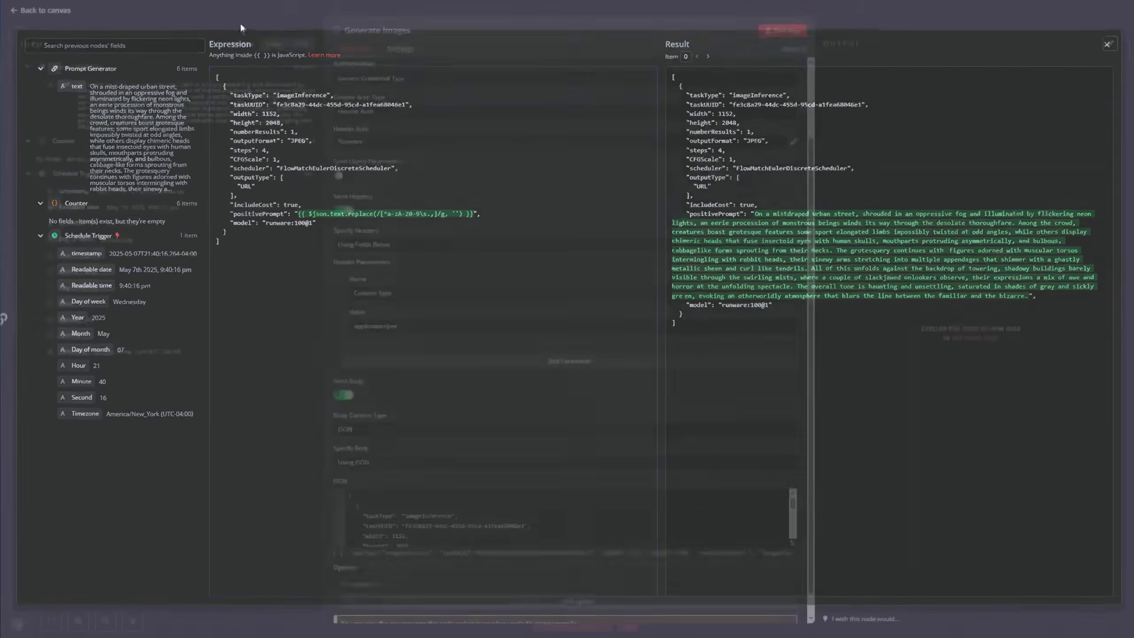
Test the Generate Images node and select the first returned image URL in its output.
{"action": "left_click", "coordinate": [789, 32]}
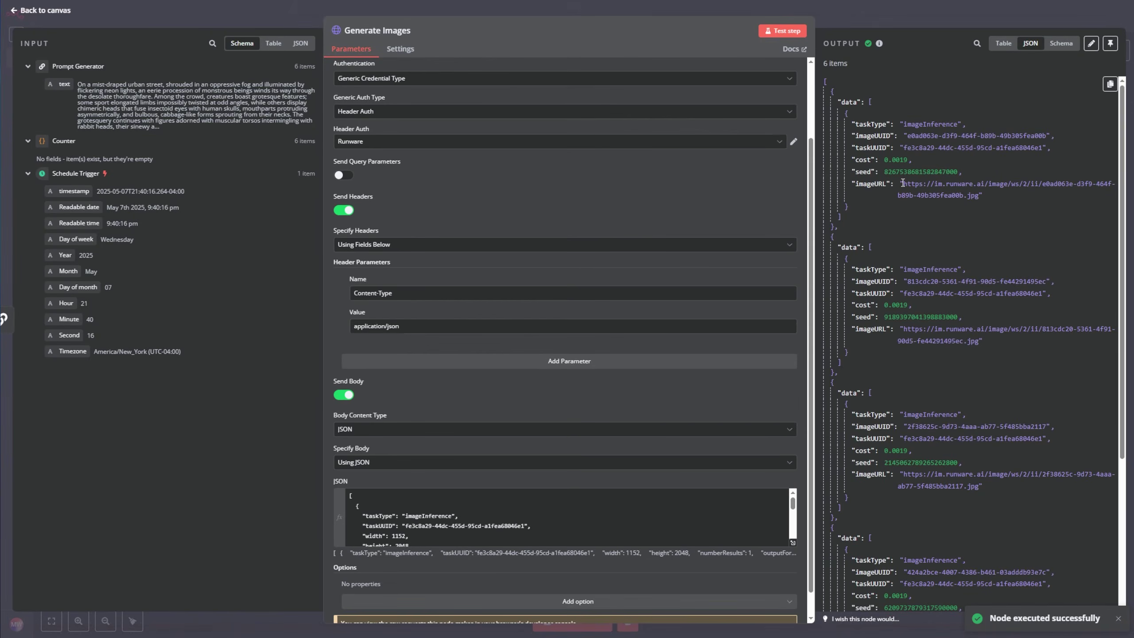
{"action": "left_click_drag", "start_coordinate": [906, 183], "coordinate": [979, 197]}
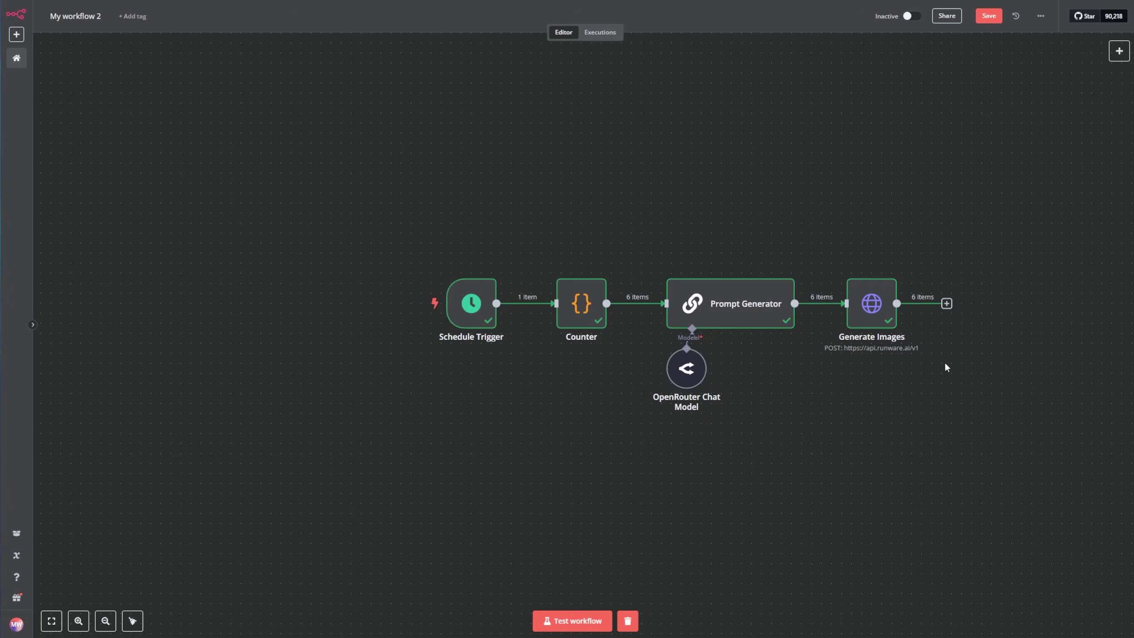
Add an HTTP Request node after Generate Images and rename it Image to video.
{"action": "left_click", "coordinate": [946, 304]}
{"action": "left_click", "coordinate": [946, 304]}
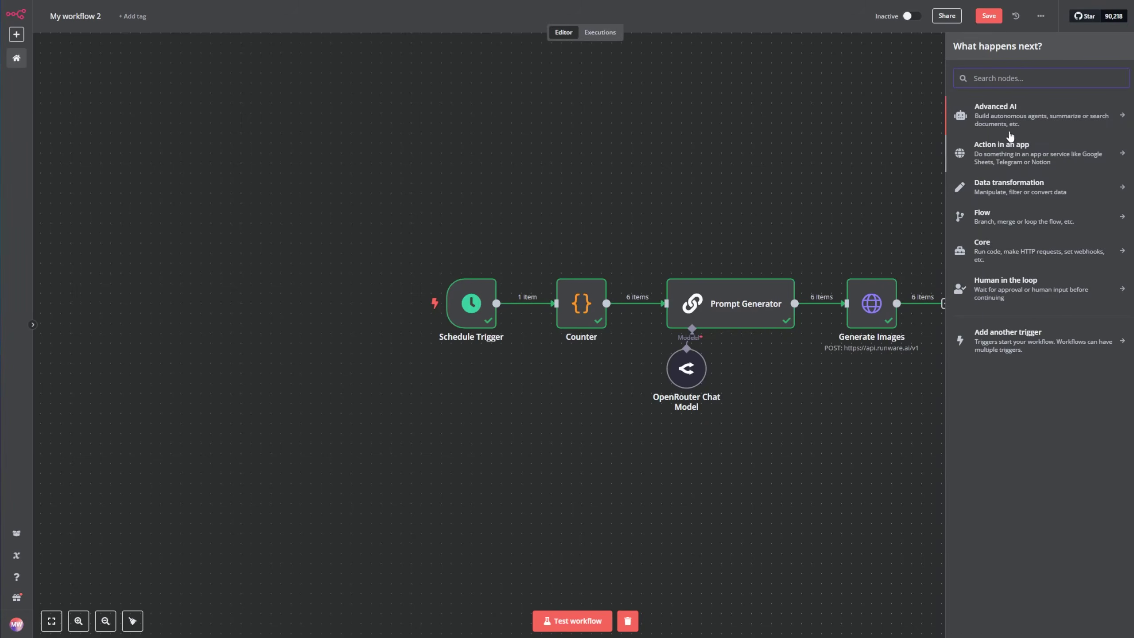
{"action": "type", "text": "http"}
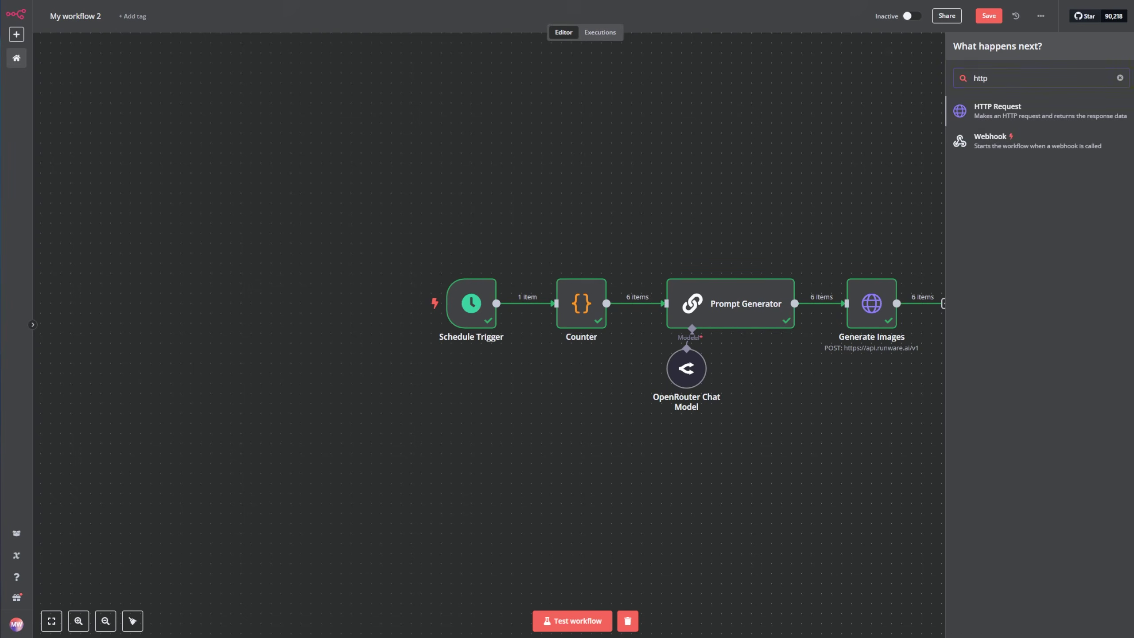
{"action": "left_click", "coordinate": [1014, 117]}
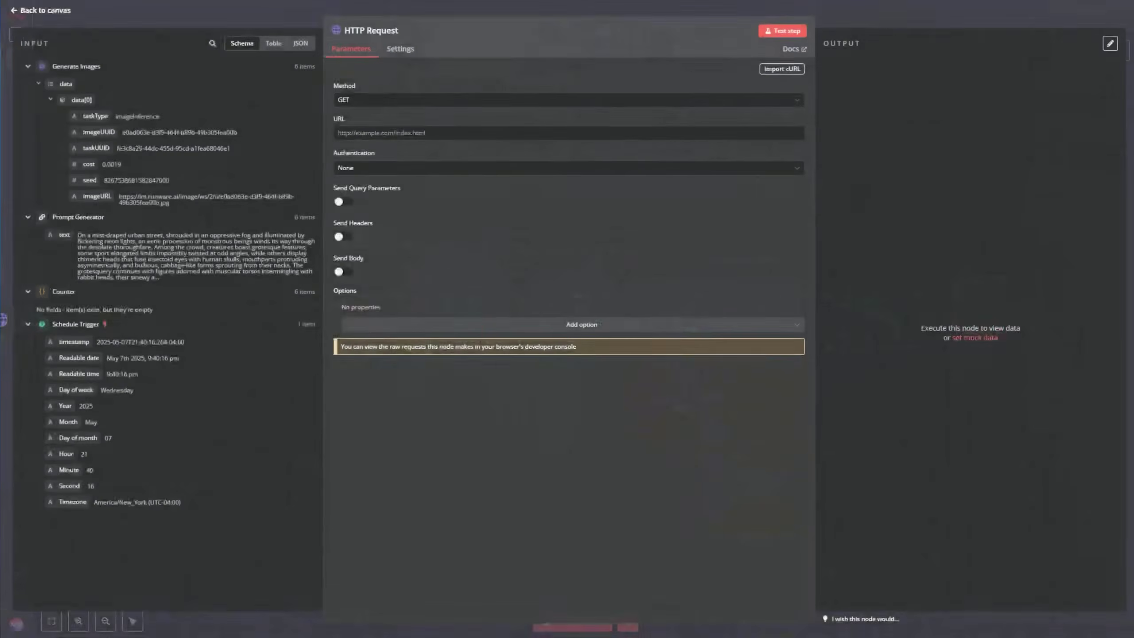
{"action": "left_click", "coordinate": [396, 33]}
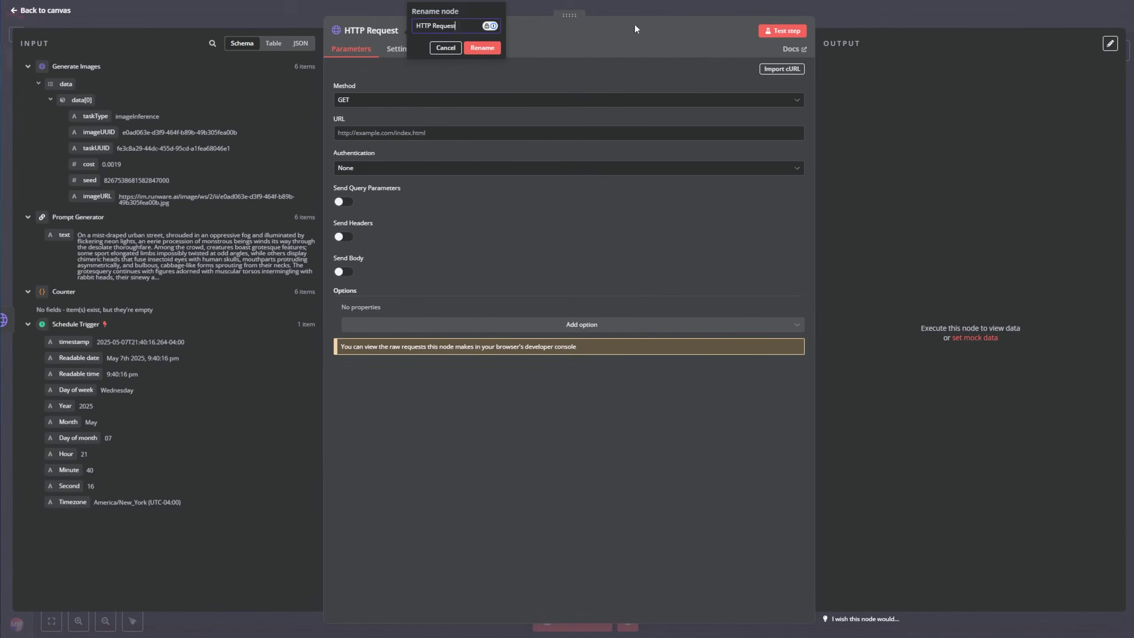
{"action": "type", "text": "Image to video"}
{"action": "left_click", "coordinate": [474, 49]}
{"action": "left_click", "coordinate": [489, 101]}
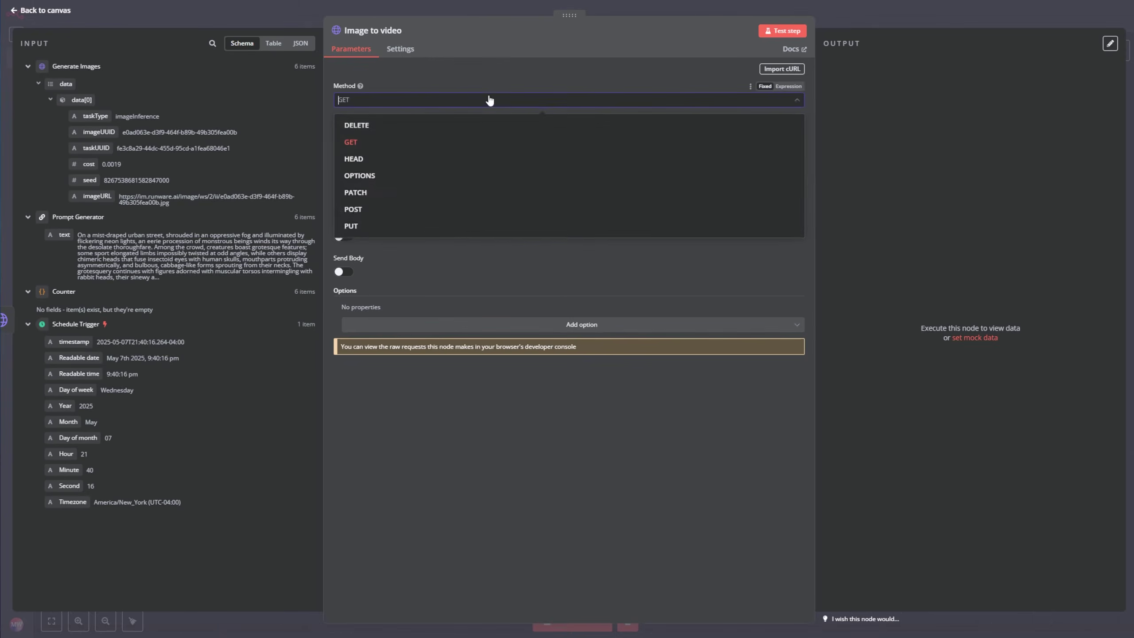
{"action": "left_click", "coordinate": [421, 210]}
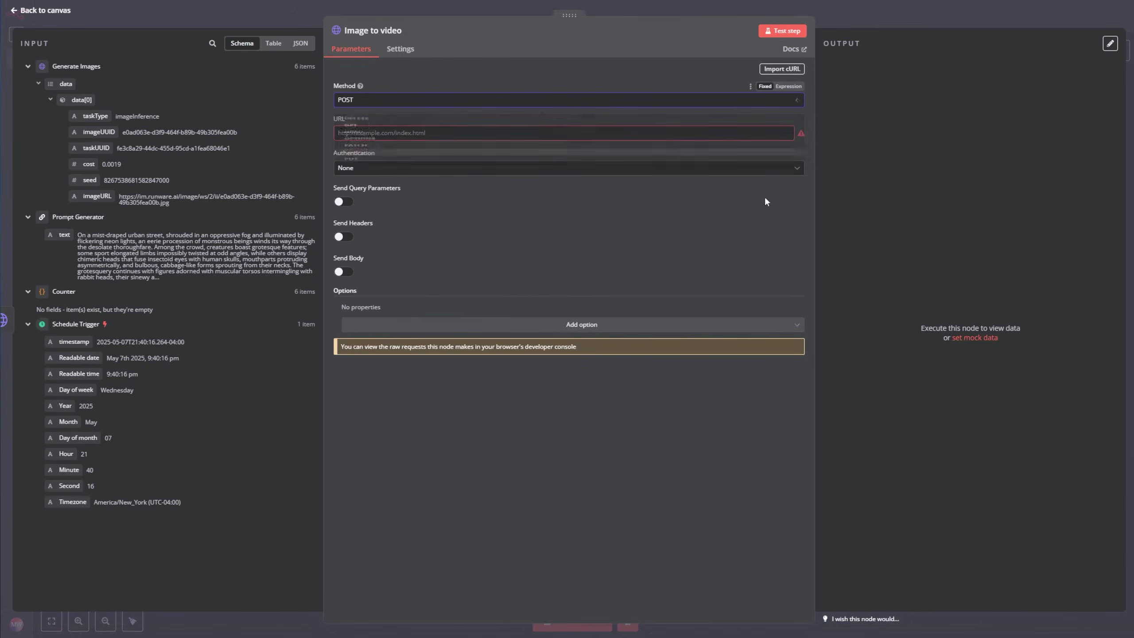
{"action": "left_click", "coordinate": [441, 135]}
{"action": "type", "text": "https://api.aimlapi.com/v2/generate/video/kling/generation"}
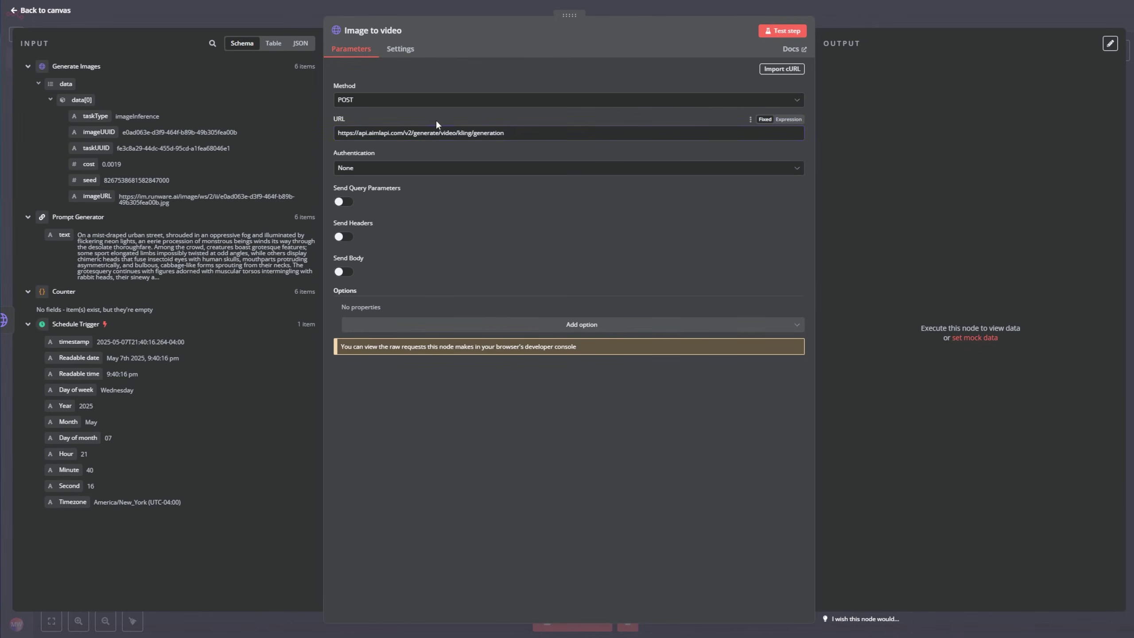
{"action": "double_click", "coordinate": [466, 134]}
Set the Image to video authentication to Generic Credential Type with Header Auth, using the AI/ML credential.
{"action": "left_click", "coordinate": [459, 168]}
{"action": "left_click", "coordinate": [415, 237]}
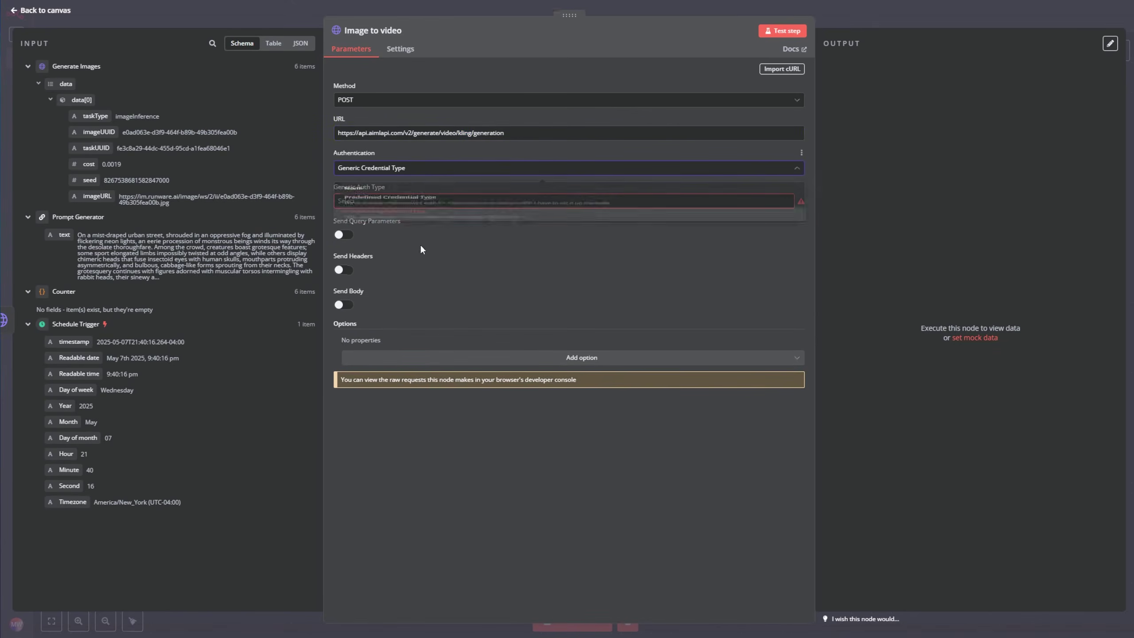
{"action": "left_click", "coordinate": [431, 203]}
{"action": "left_click", "coordinate": [405, 279]}
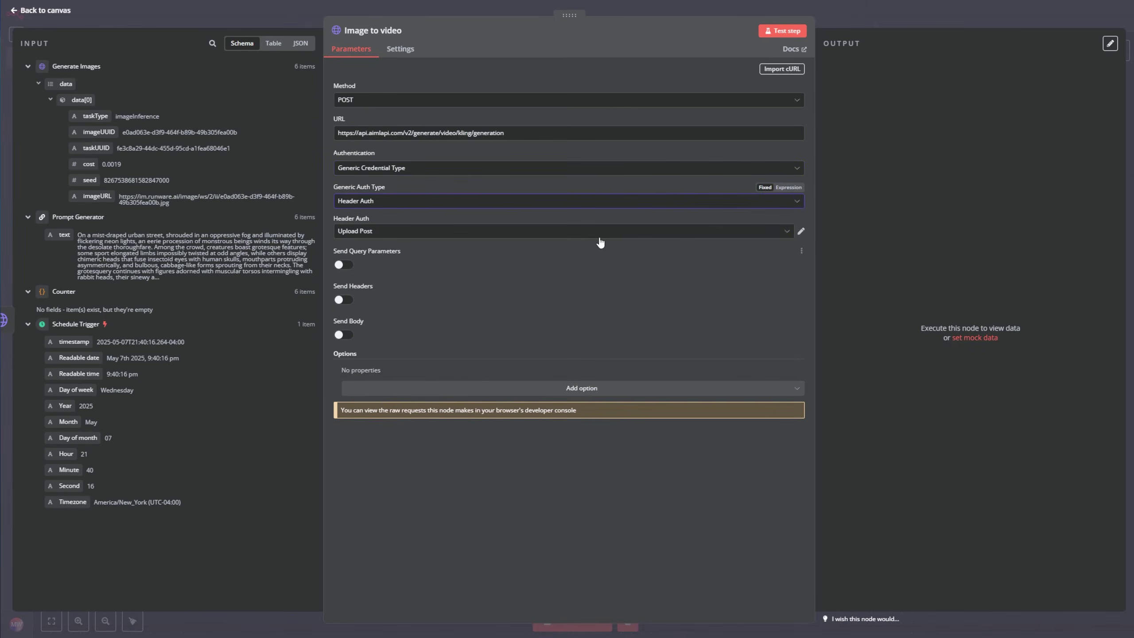
{"action": "left_click", "coordinate": [425, 231]}
{"action": "scroll", "coordinate": [397, 317], "scroll_direction": "up", "scroll_amount": 3}
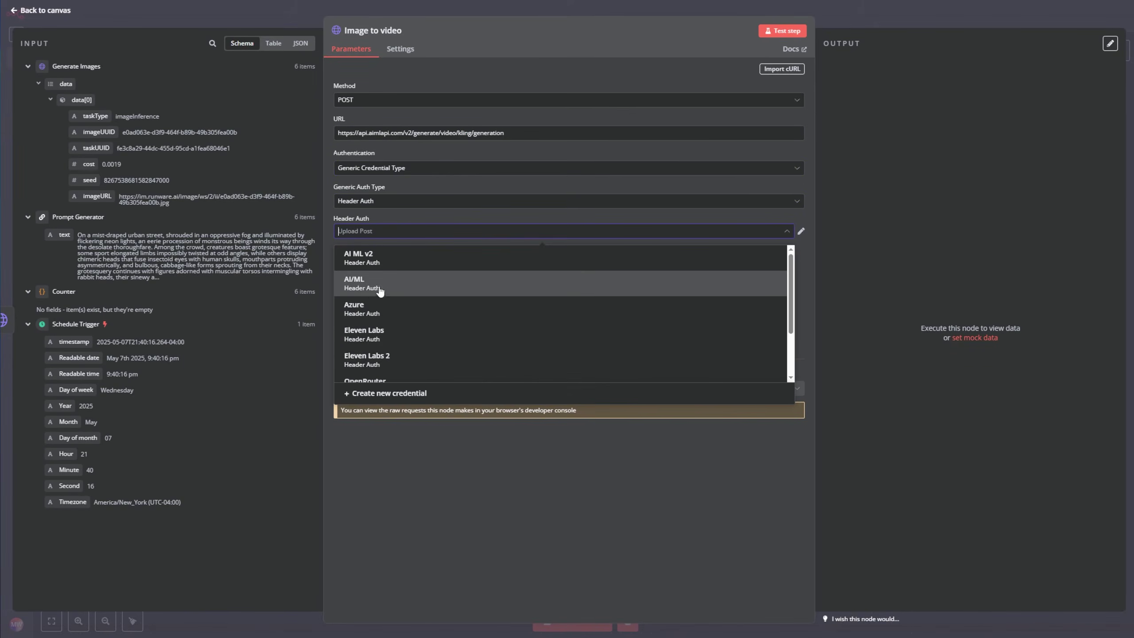
{"action": "left_click", "coordinate": [380, 290]}
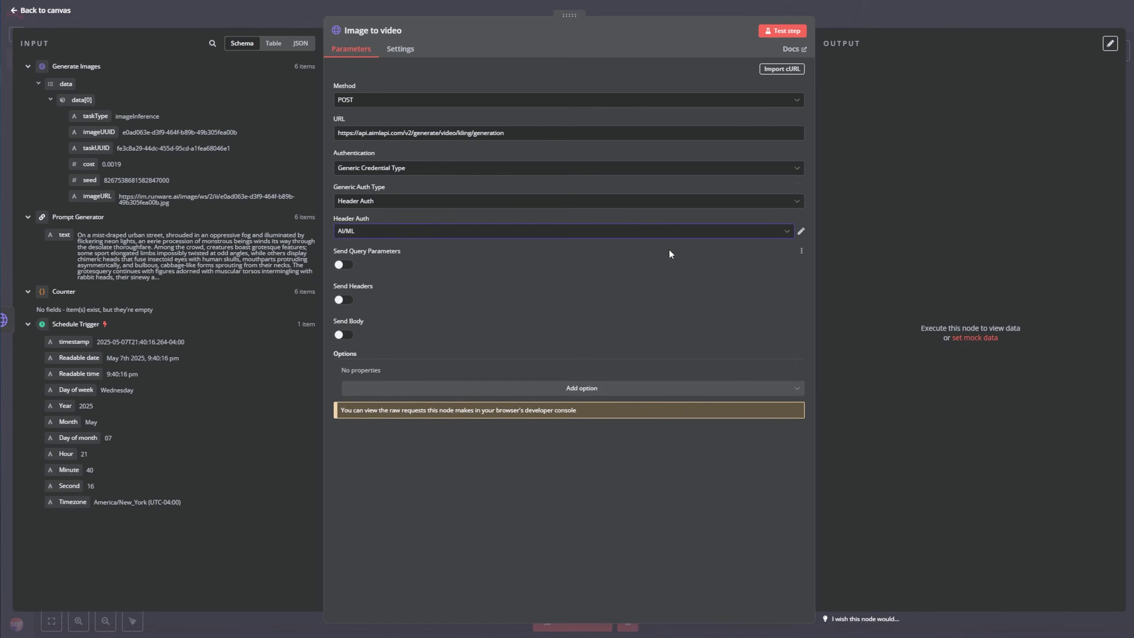
{"action": "left_click", "coordinate": [711, 231]}
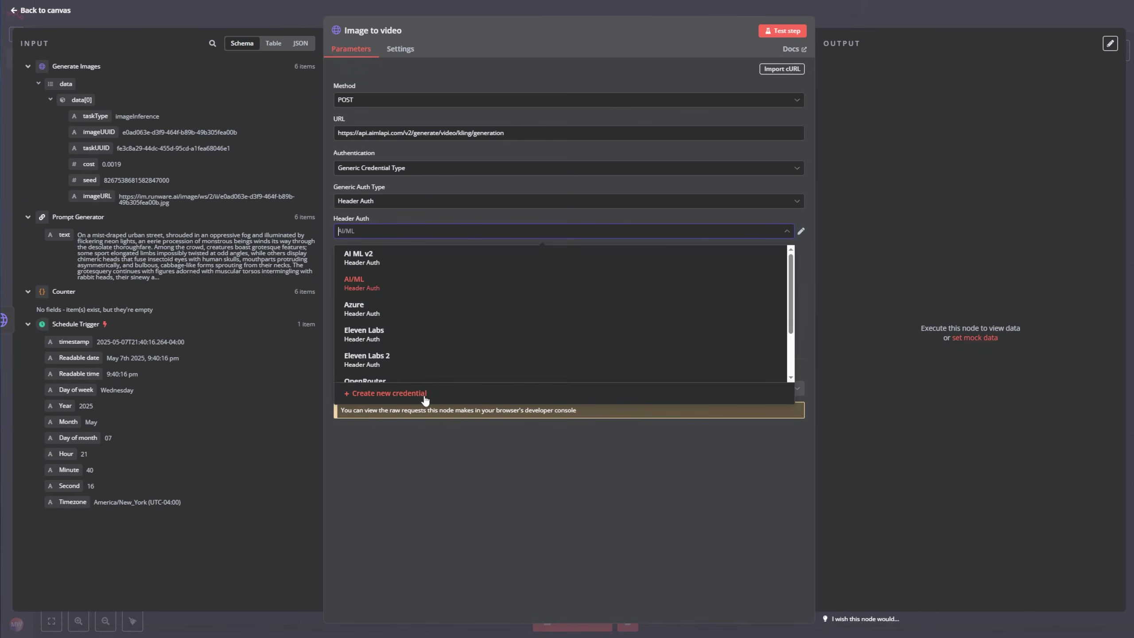
{"action": "left_click", "coordinate": [509, 479]}
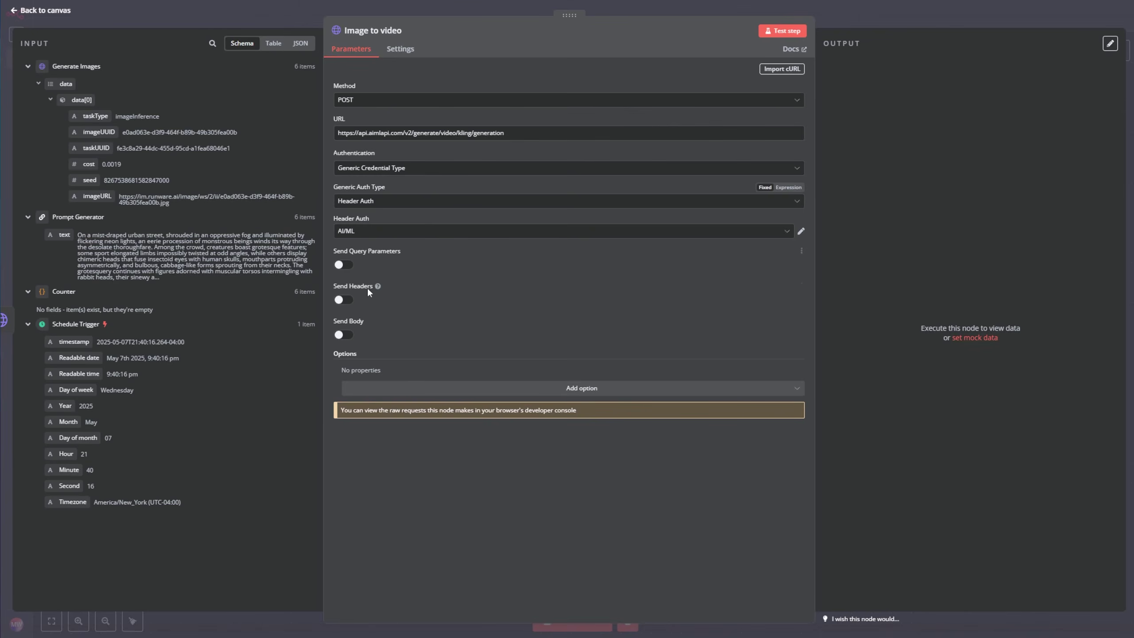
Enable sending headers in Image to video and add a Content-Type header with the value application/json.
{"action": "left_click", "coordinate": [342, 301]}
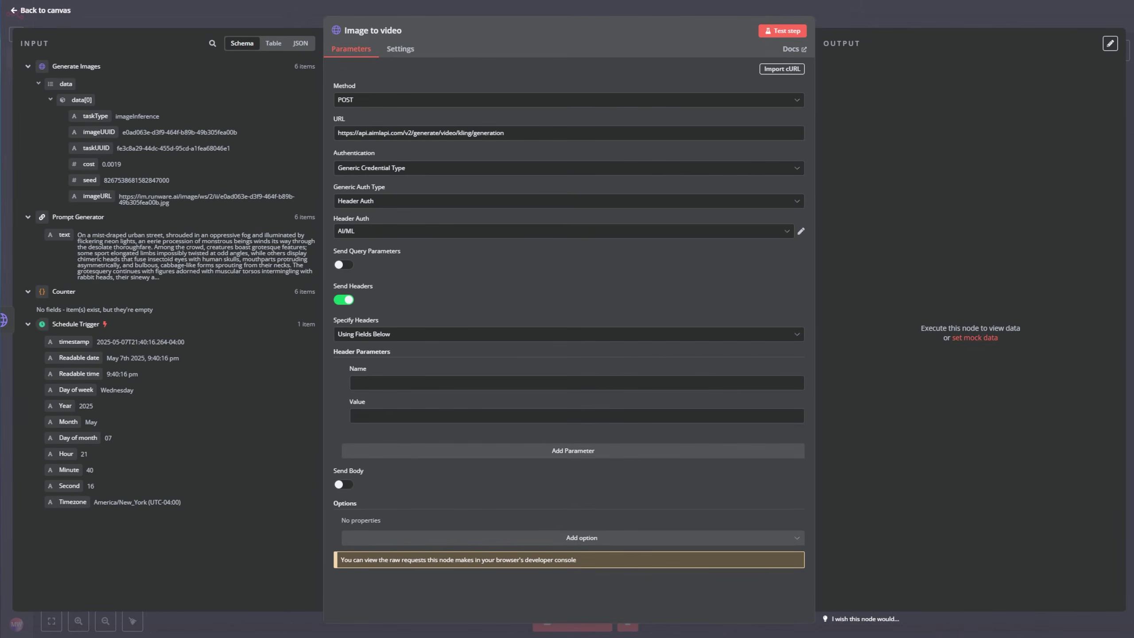
{"action": "left_click", "coordinate": [436, 382]}
{"action": "type", "text": "Content-Type"}
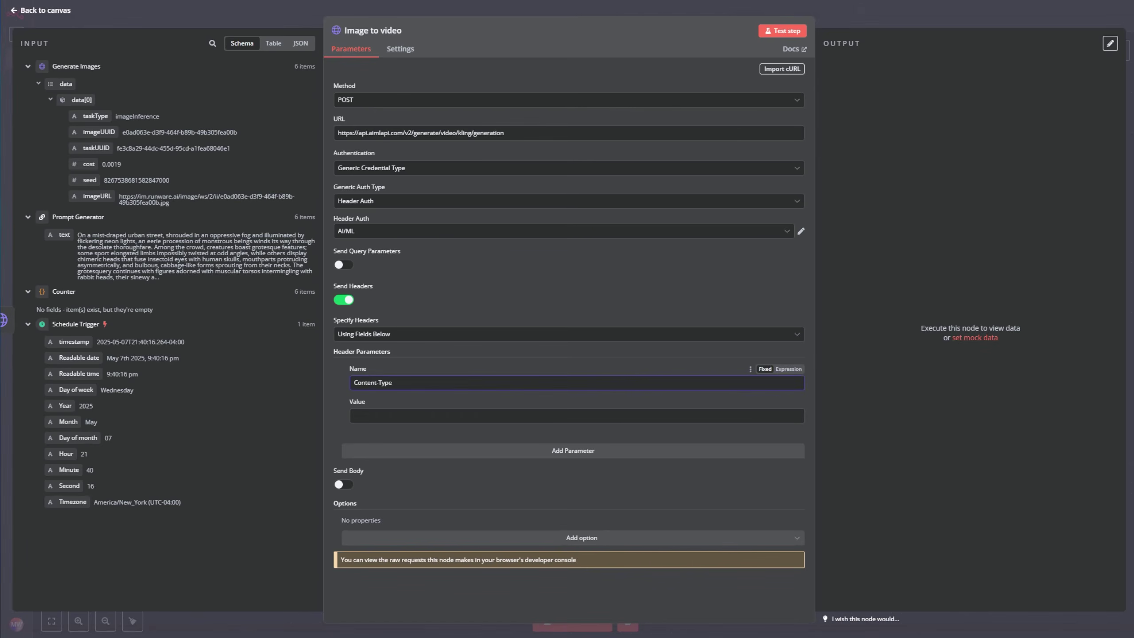
{"action": "left_click", "coordinate": [500, 414]}
{"action": "type", "text": "application/json"}
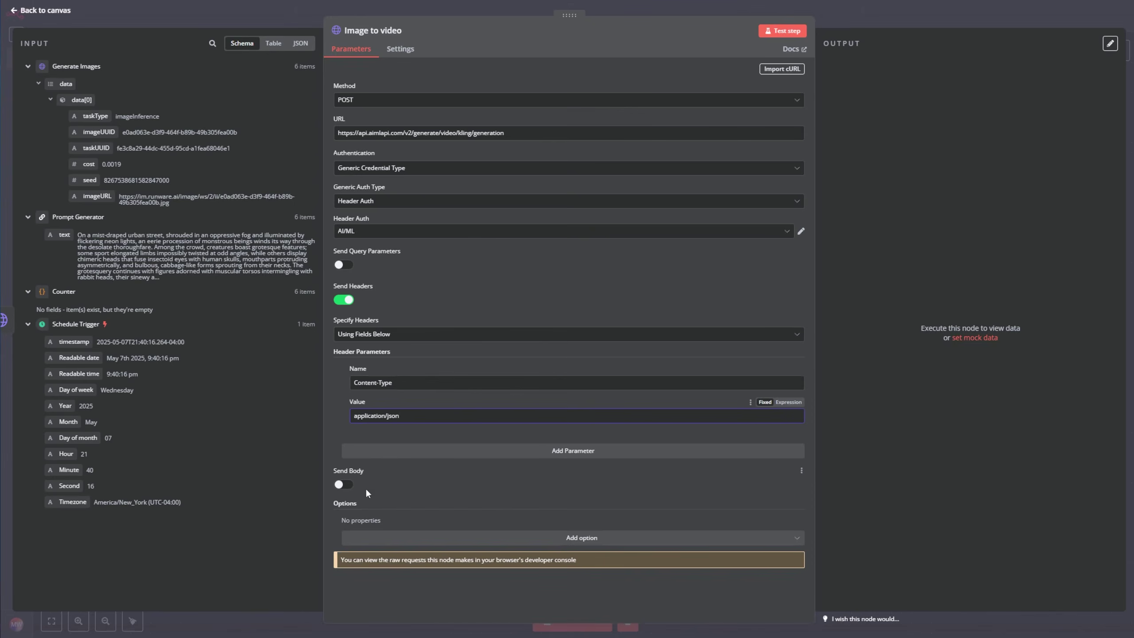
Enable sending a body in Image to video, with body content type Raw and content type application/json.
{"action": "left_click", "coordinate": [349, 489]}
{"action": "scroll", "coordinate": [378, 505], "scroll_direction": "down", "scroll_amount": 1}
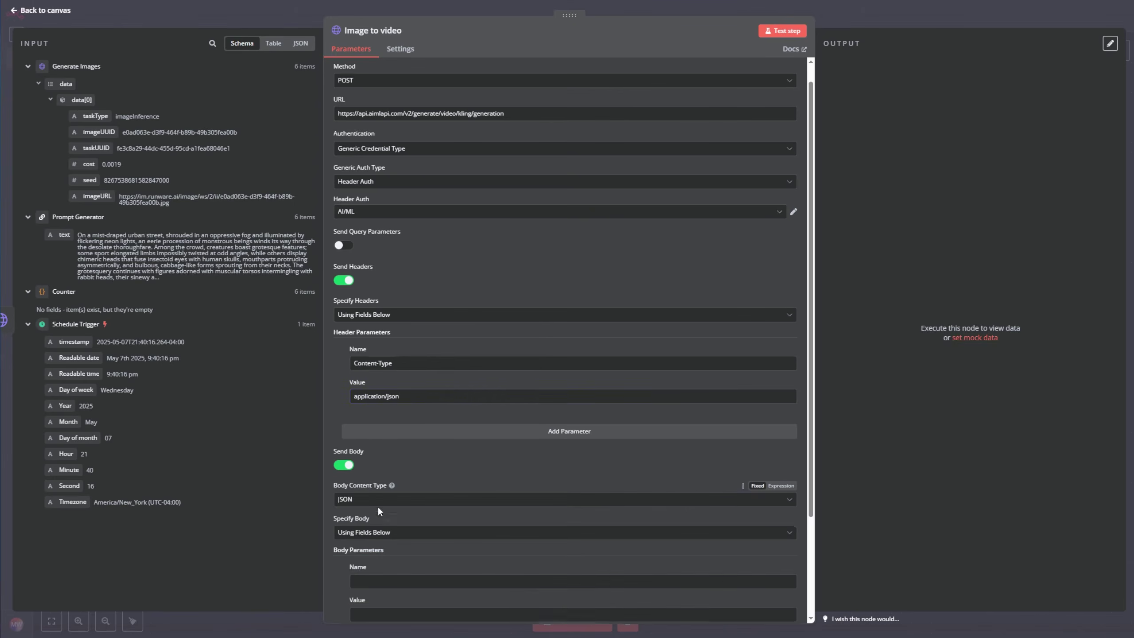
{"action": "left_click", "coordinate": [387, 473]}
{"action": "left_click", "coordinate": [371, 562]}
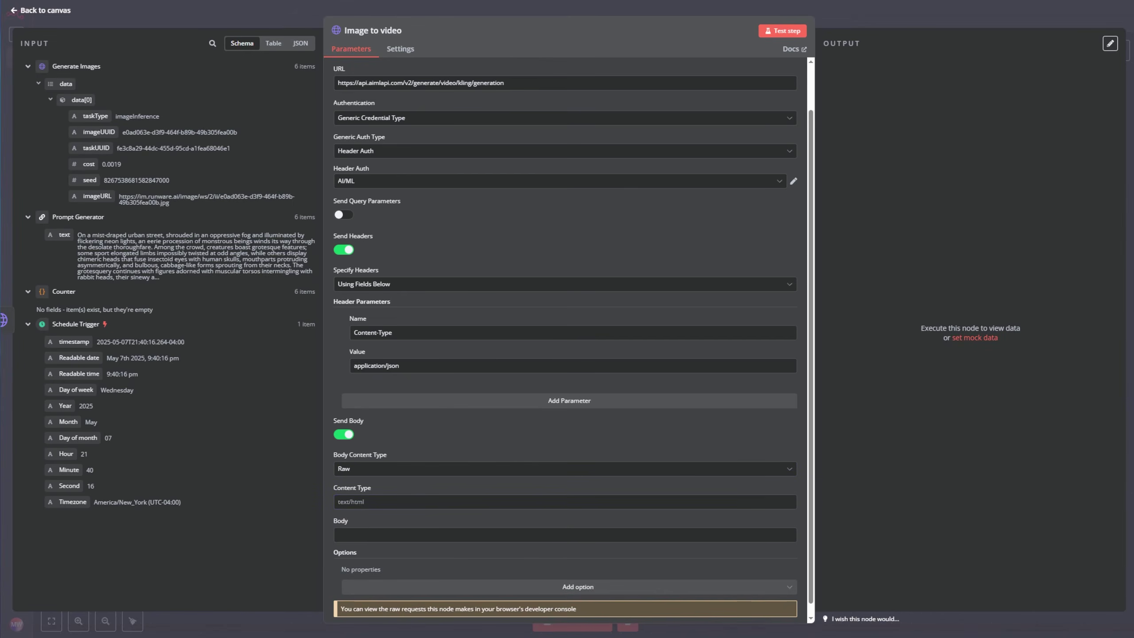
{"action": "left_click", "coordinate": [424, 501]}
{"action": "type", "text": "application/json"}
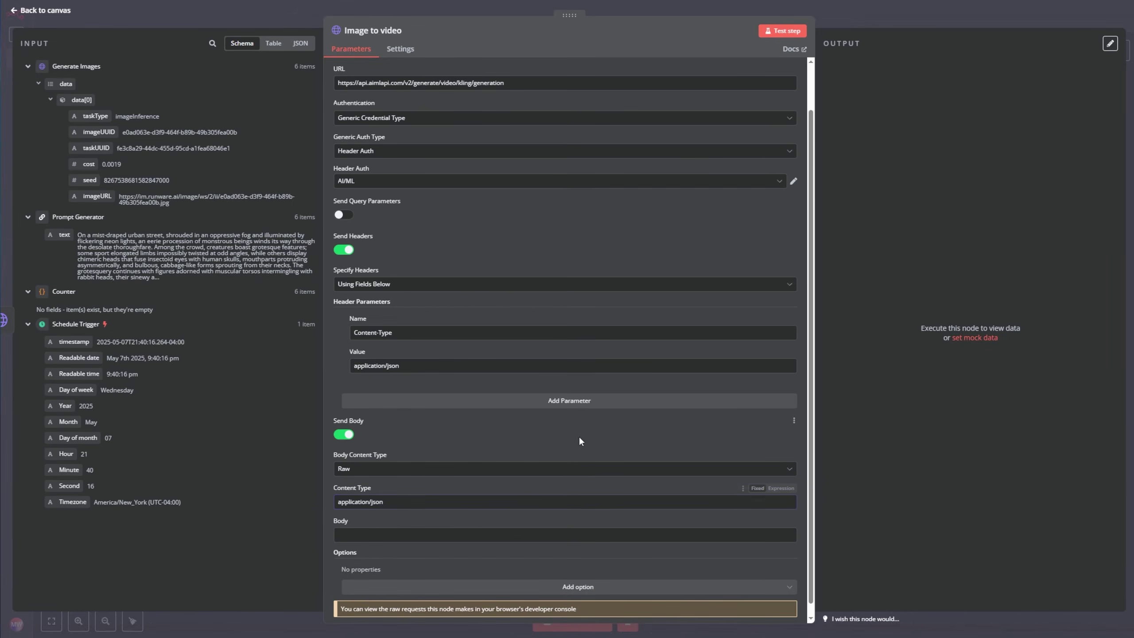
Copy the Image to video JSON body from the Skool classroom page and paste it as the node's body expression, with image_url {{ $json.data[0].imageURL }}.
{"action": "scroll", "coordinate": [577, 495], "scroll_direction": "down", "scroll_amount": 1}
{"action": "left_click", "coordinate": [791, 523]}
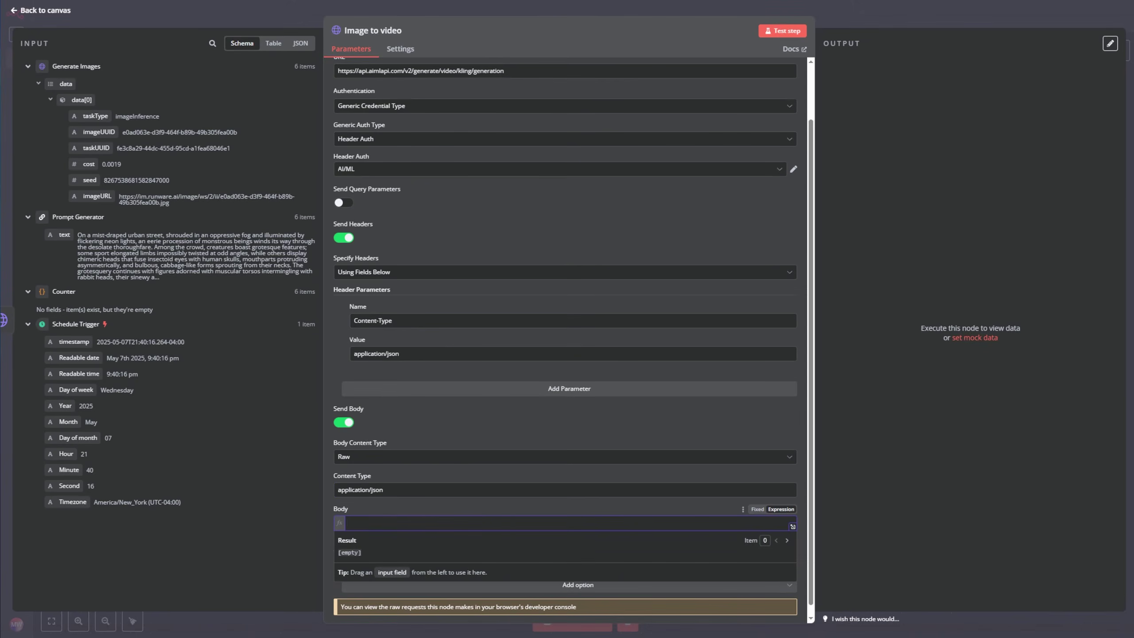
{"action": "key", "text": "alt+Tab"}
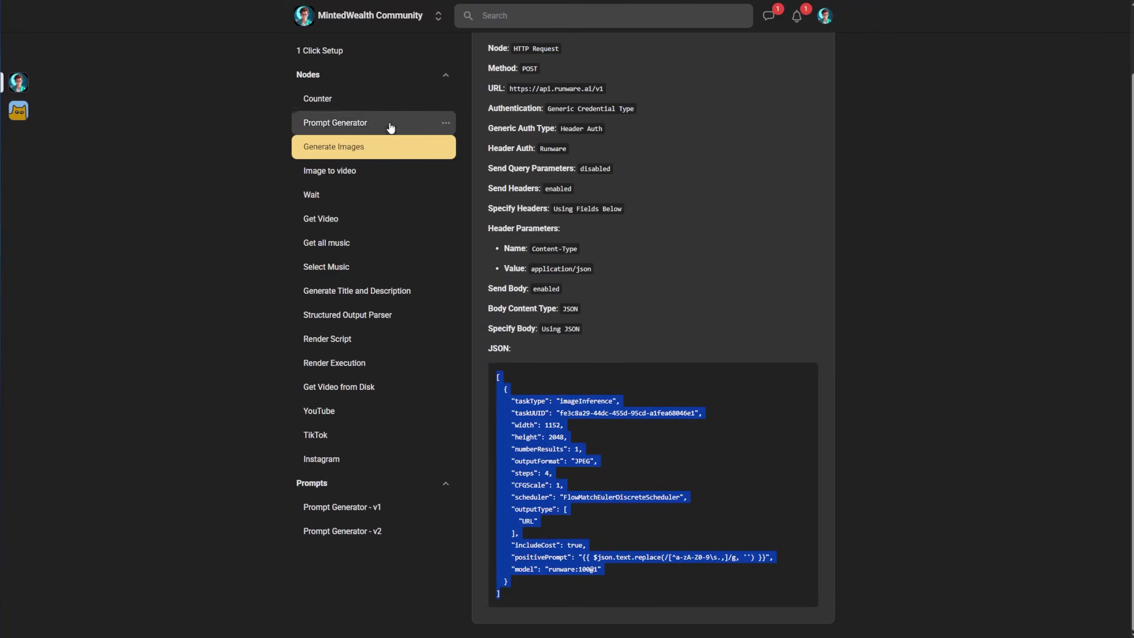
{"action": "left_click", "coordinate": [332, 182]}
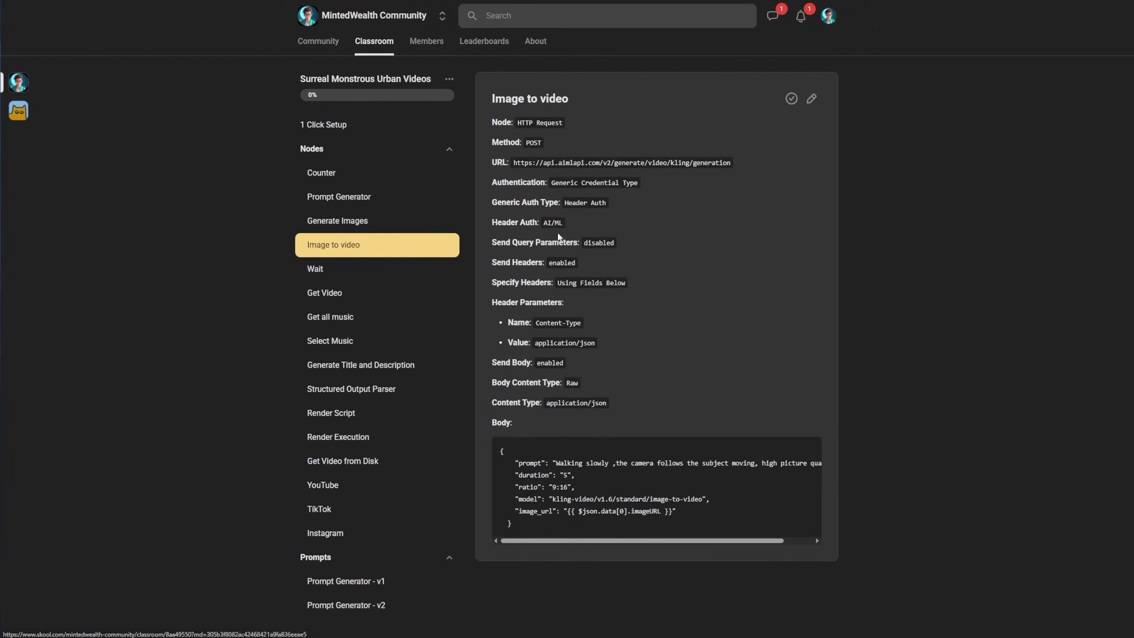
{"action": "triple_click", "coordinate": [553, 471]}
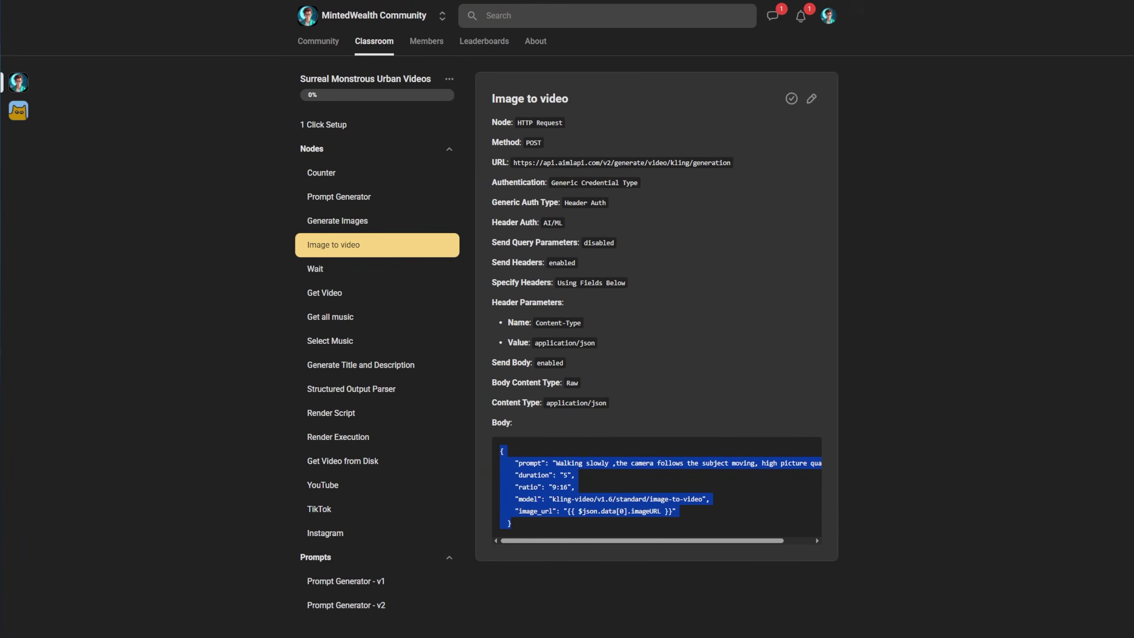
{"action": "key", "text": "ctrl+c"}
{"action": "key", "text": "alt+Tab"}
{"action": "key", "text": "ctrl+v"}
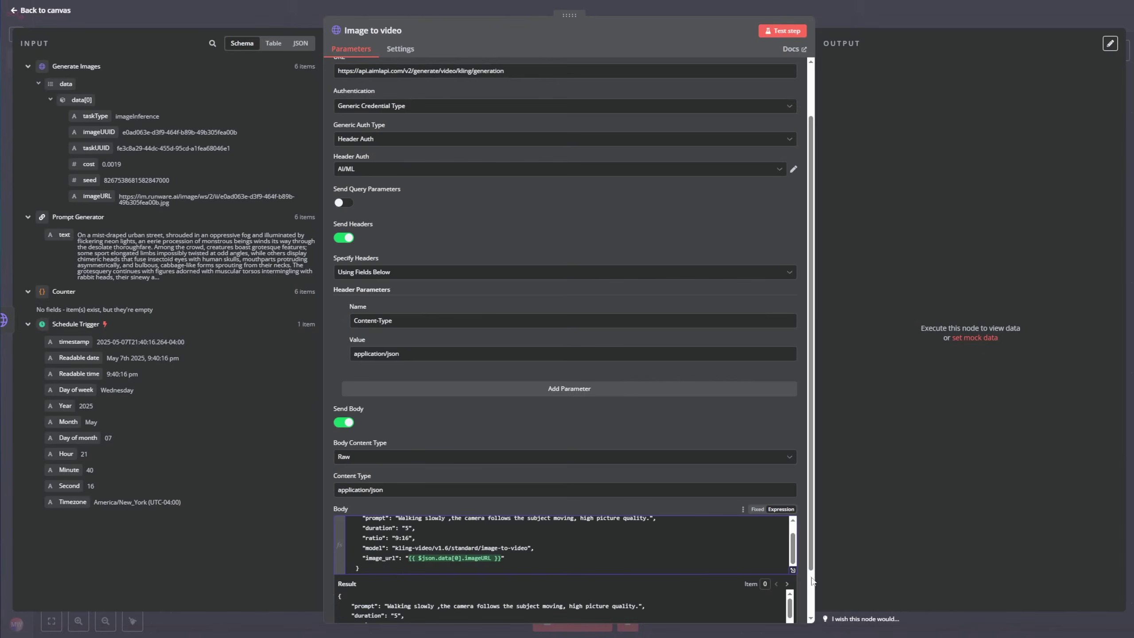
Review the prompt, duration, ratio, model and image_url in the expanded body expression, and test the Image to video step.
{"action": "left_click", "coordinate": [793, 571]}
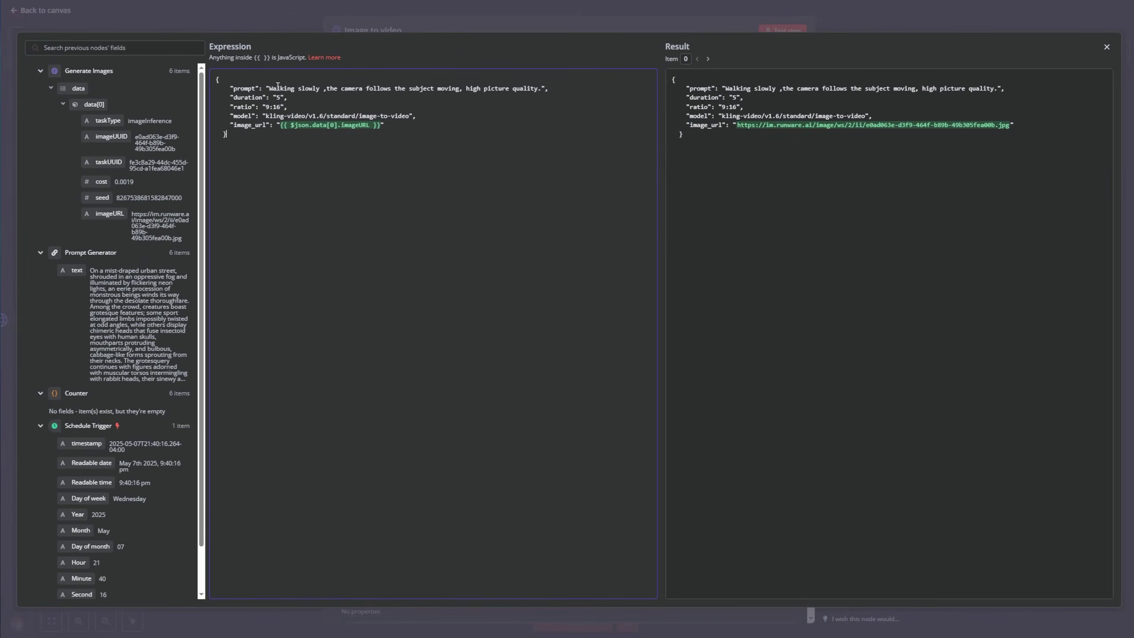
{"action": "left_click_drag", "start_coordinate": [291, 86], "coordinate": [544, 87]}
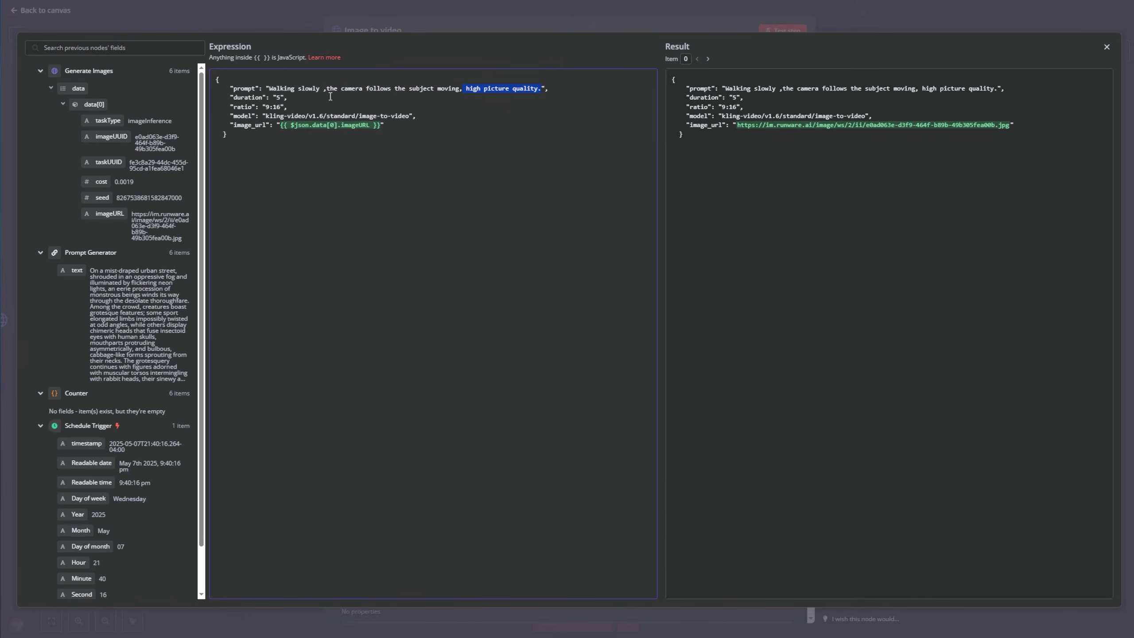
{"action": "left_click", "coordinate": [278, 98]}
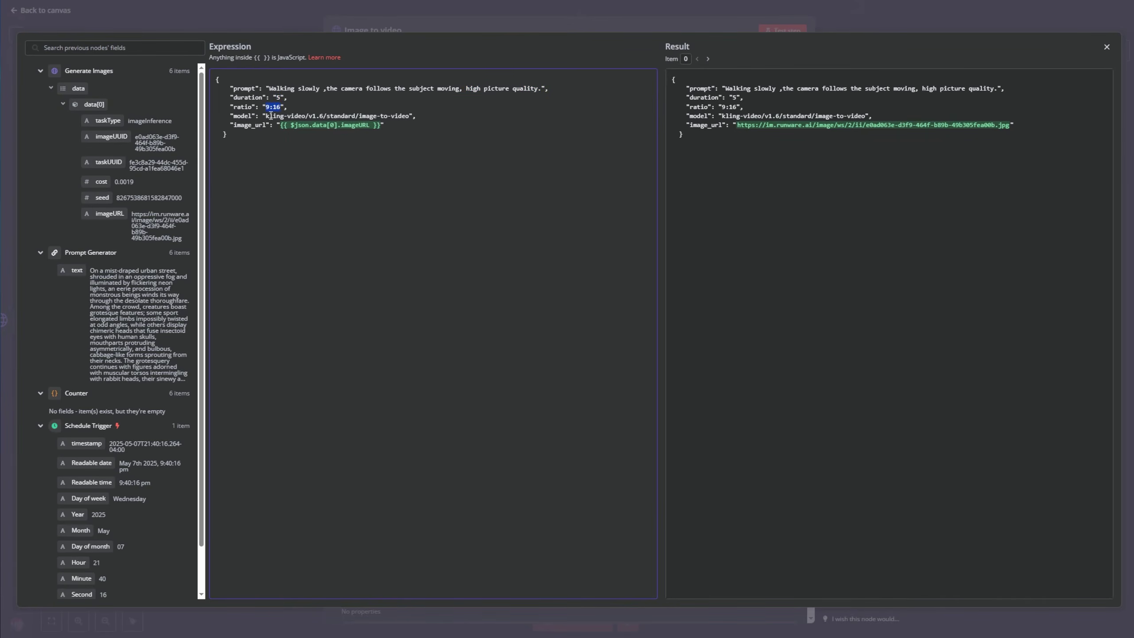
{"action": "left_click_drag", "start_coordinate": [266, 115], "coordinate": [370, 128]}
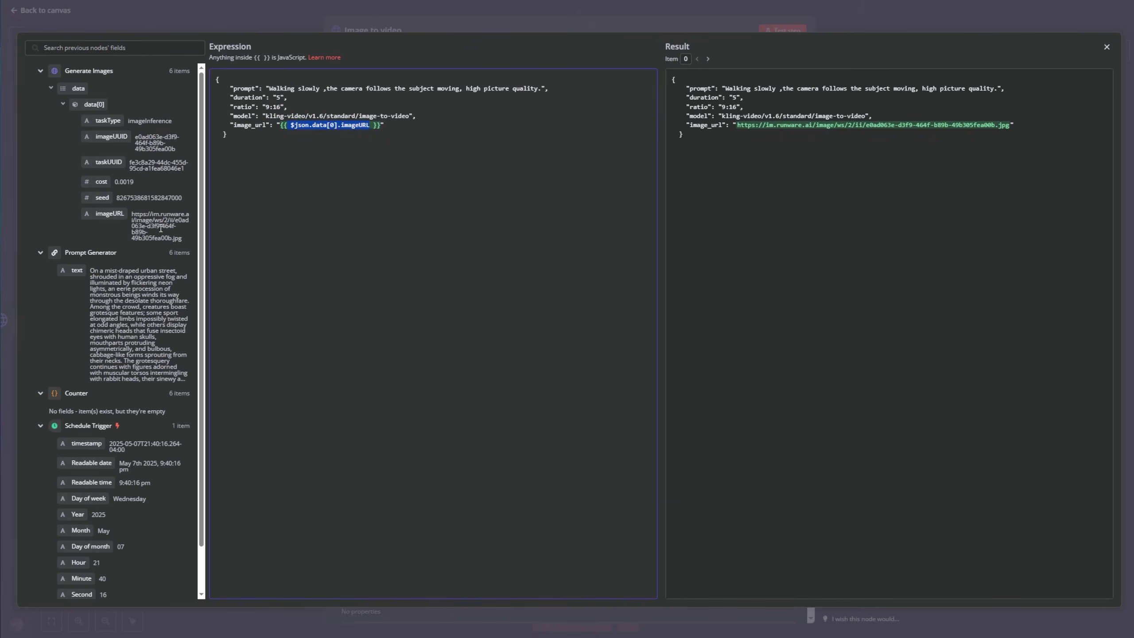
{"action": "left_click", "coordinate": [311, 15]}
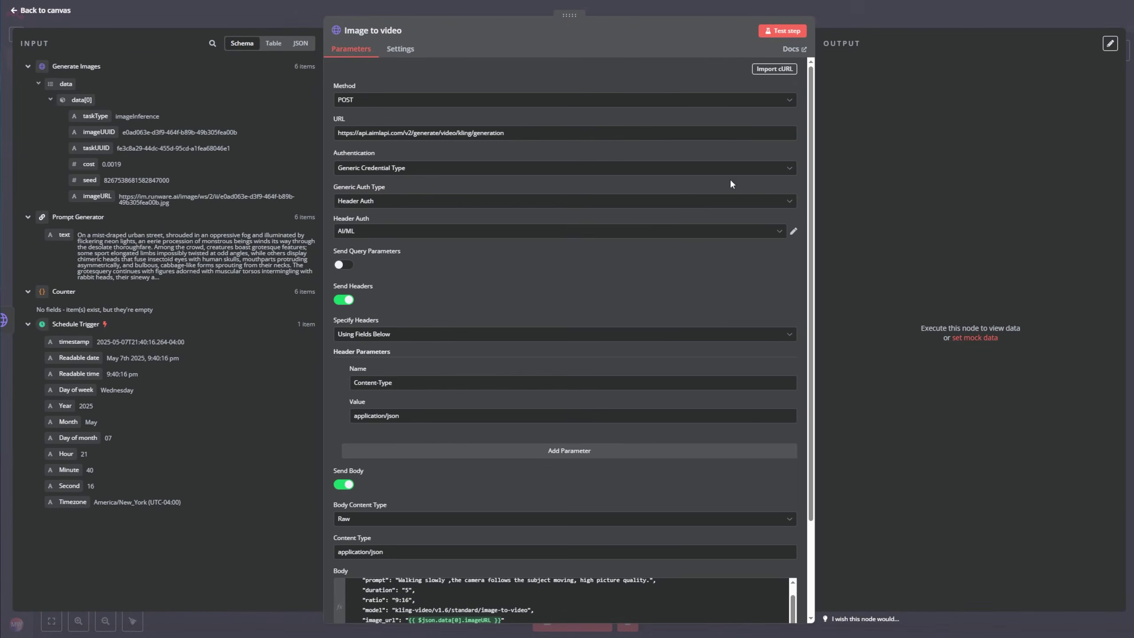
{"action": "left_click", "coordinate": [788, 31]}
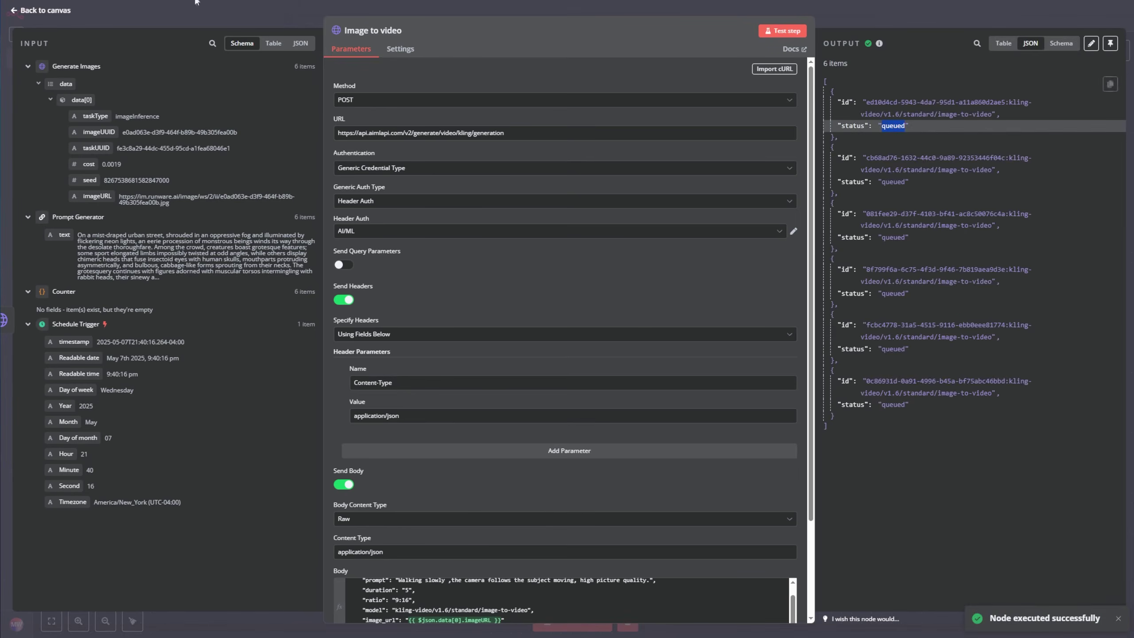
{"action": "left_click", "coordinate": [14, 10]}
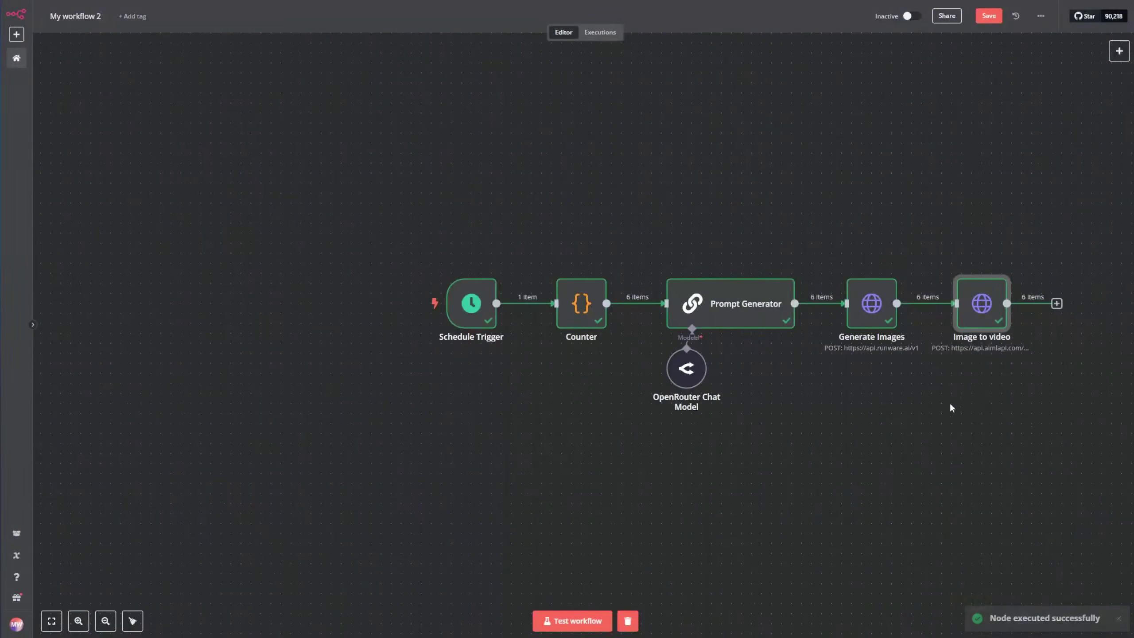
Move the Image to video node below the OpenRouter Chat Model and add a Wait node after it.
{"action": "left_click_drag", "start_coordinate": [974, 312], "coordinate": [684, 472]}
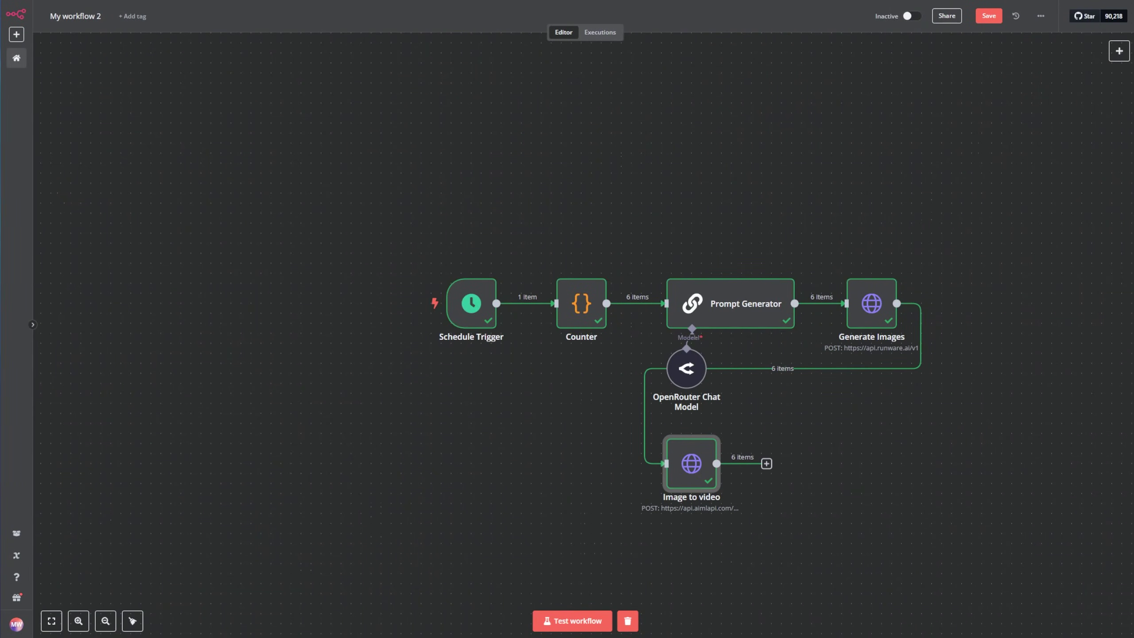
{"action": "left_click", "coordinate": [767, 464]}
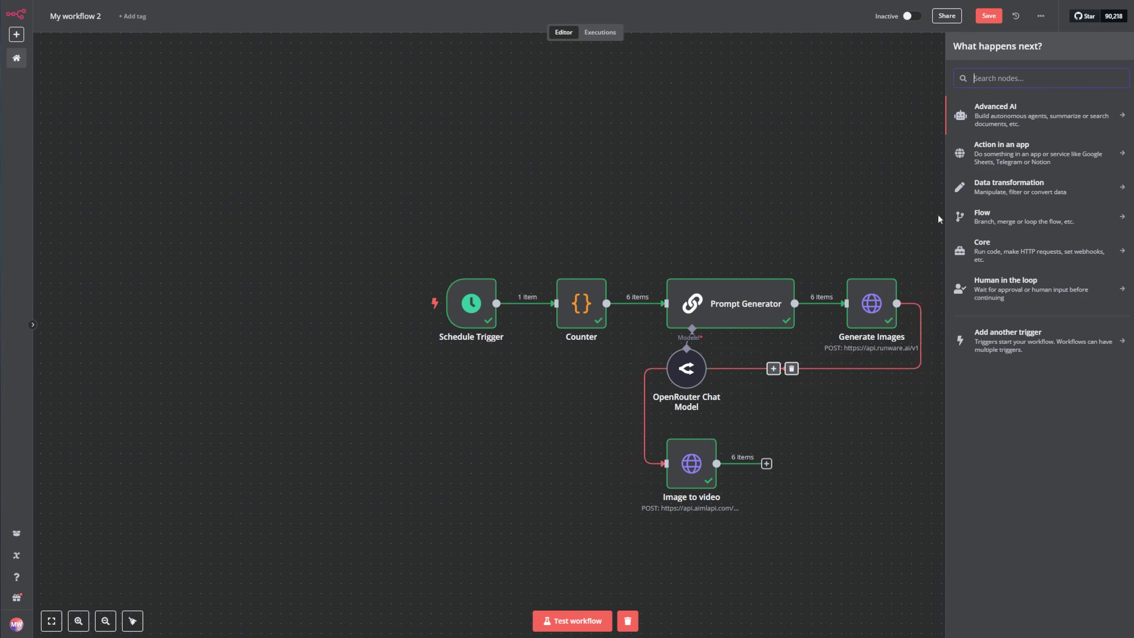
{"action": "type", "text": "wait"}
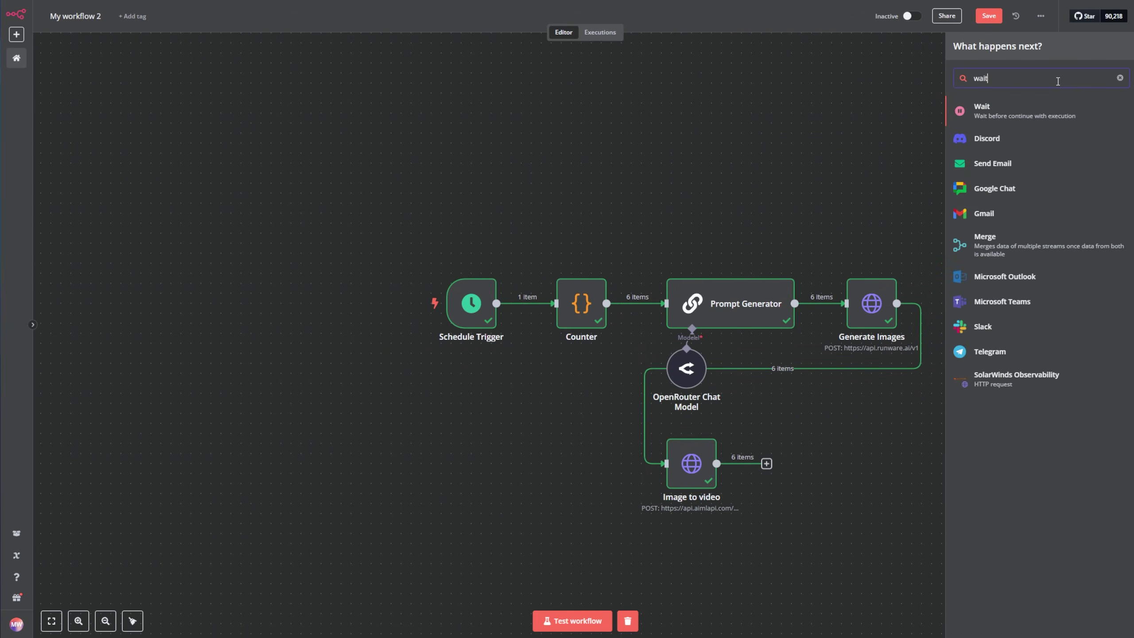
{"action": "left_click", "coordinate": [1027, 109]}
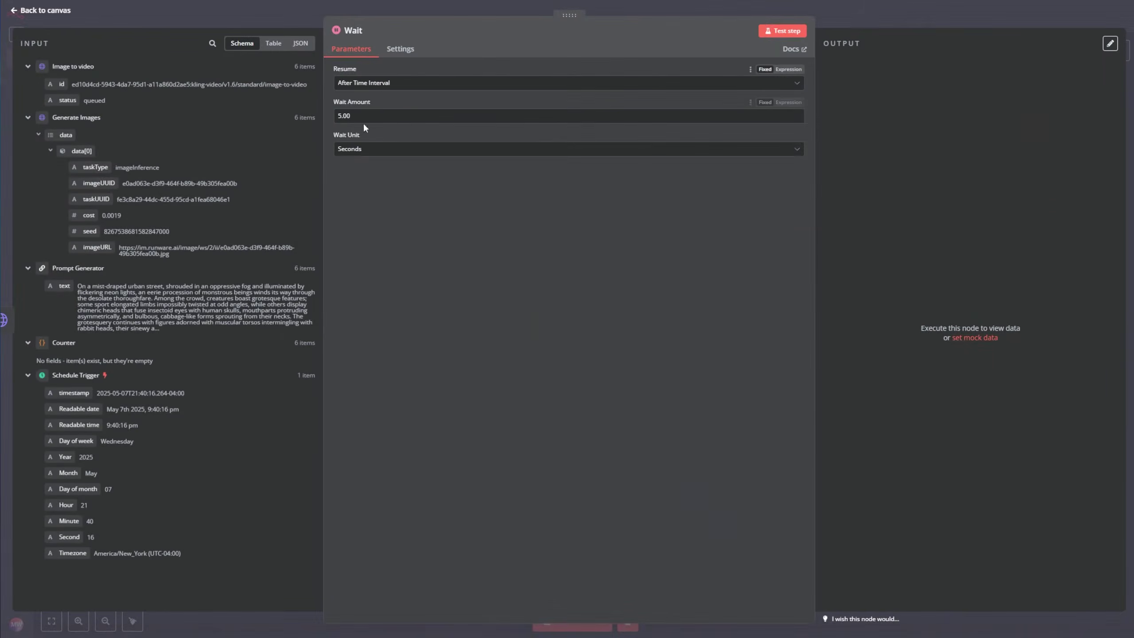
Set the Wait node to pause for 10 minutes and test the step.
{"action": "left_click", "coordinate": [367, 149]}
{"action": "left_click", "coordinate": [358, 191]}
{"action": "double_click", "coordinate": [346, 116]}
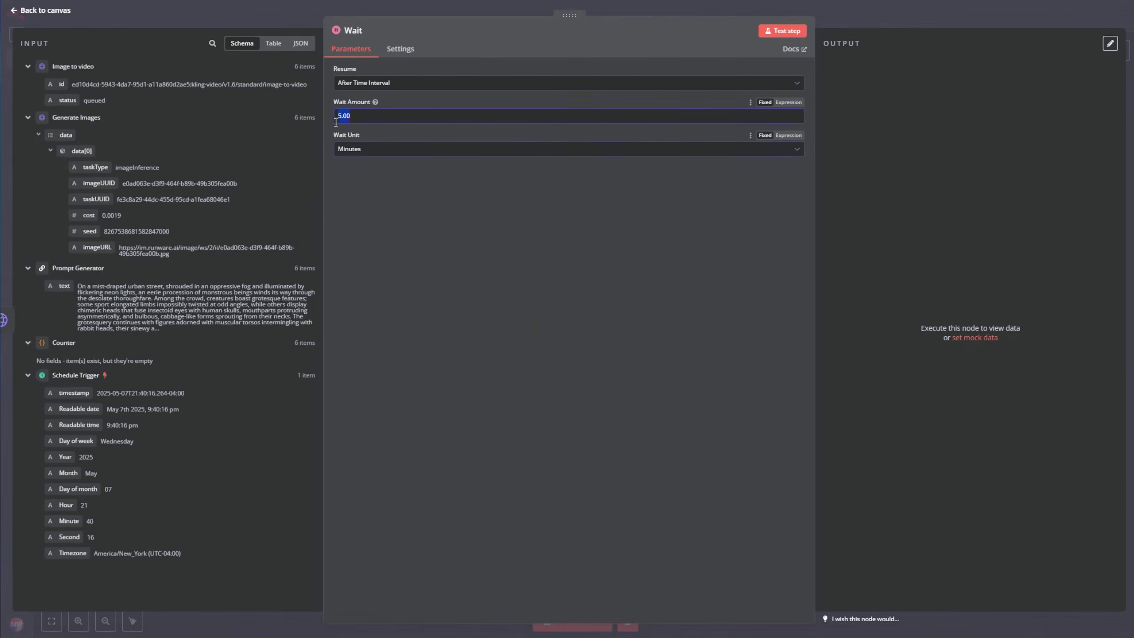
{"action": "type", "text": "10"}
{"action": "left_click", "coordinate": [519, 204]}
{"action": "left_click", "coordinate": [786, 31]}
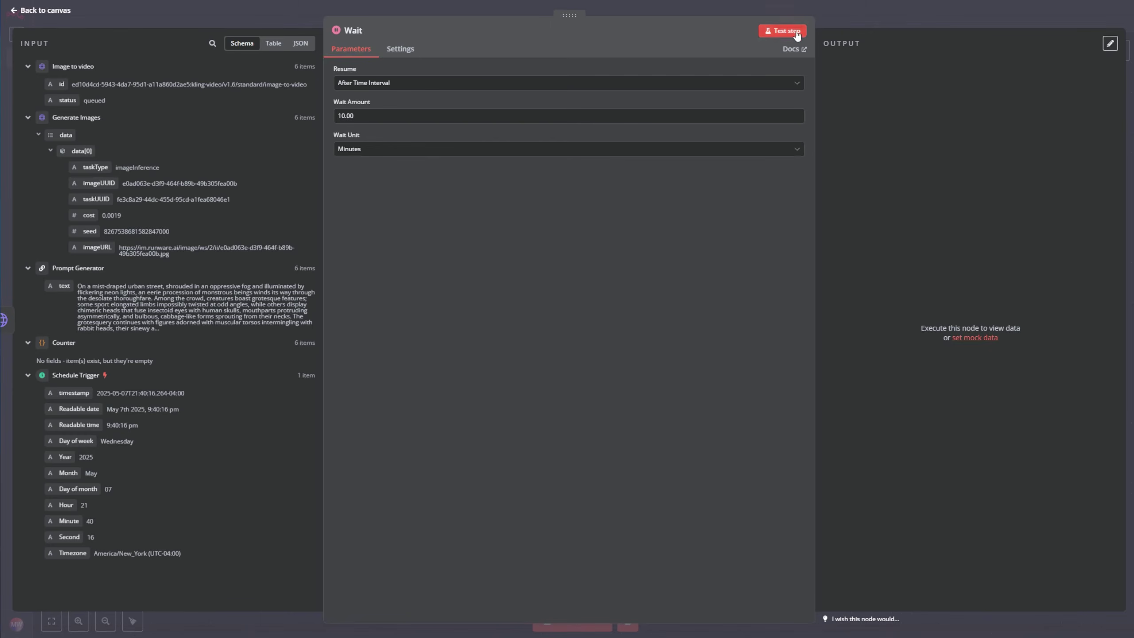
Paste the Generate Images sticky note behind the Prompt Generator and Generate Images nodes, and move the OpenRouter Chat Model and Generate Images nodes to fit it.
{"action": "mouse_move", "coordinate": [801, 465]}
{"action": "left_mouse_down"}
{"action": "mouse_move", "coordinate": [781, 464]}
{"action": "mouse_move", "coordinate": [791, 465]}
{"action": "left_mouse_up"}
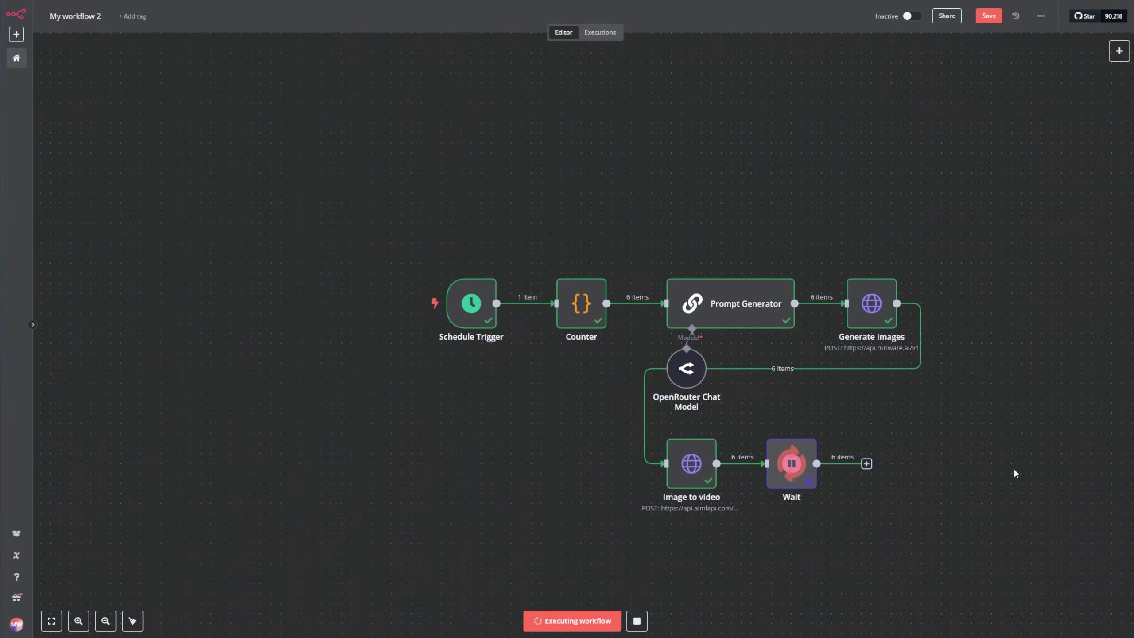
{"action": "left_click_drag", "start_coordinate": [693, 468], "coordinate": [703, 468]}
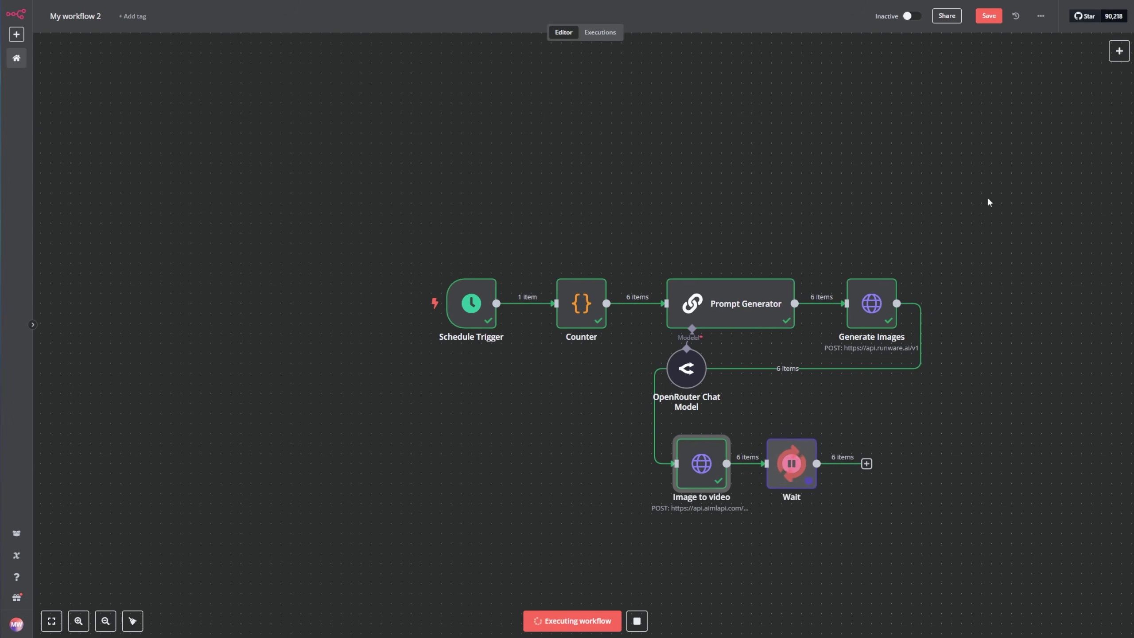
{"action": "key", "text": "ctrl+v"}
{"action": "left_click_drag", "start_coordinate": [1030, 526], "coordinate": [753, 296]}
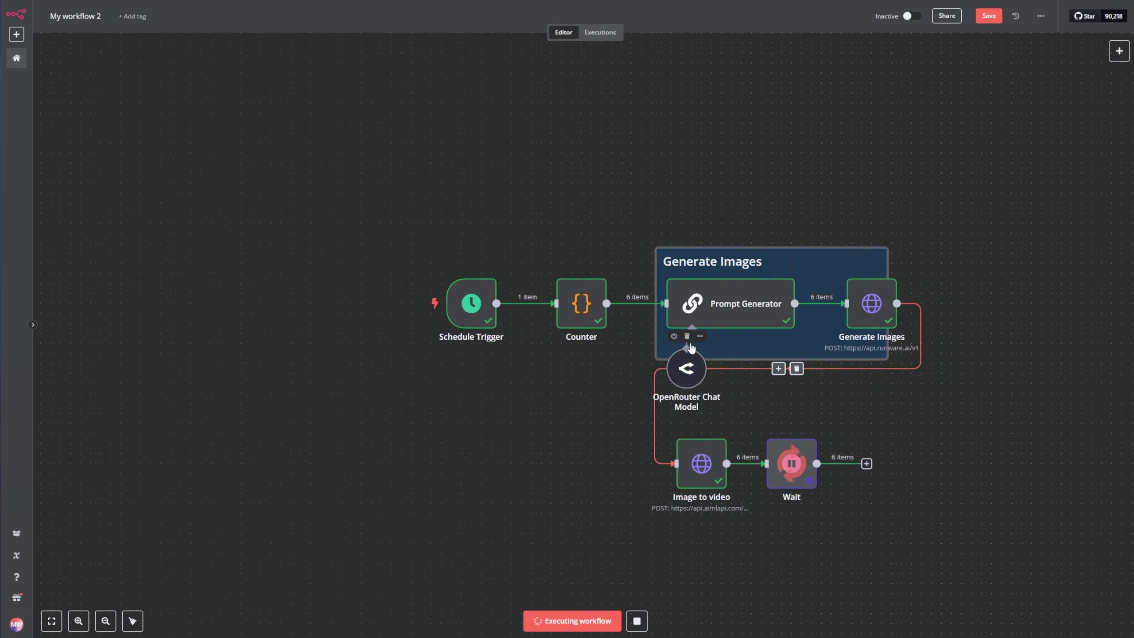
{"action": "left_click_drag", "start_coordinate": [686, 367], "coordinate": [687, 326]}
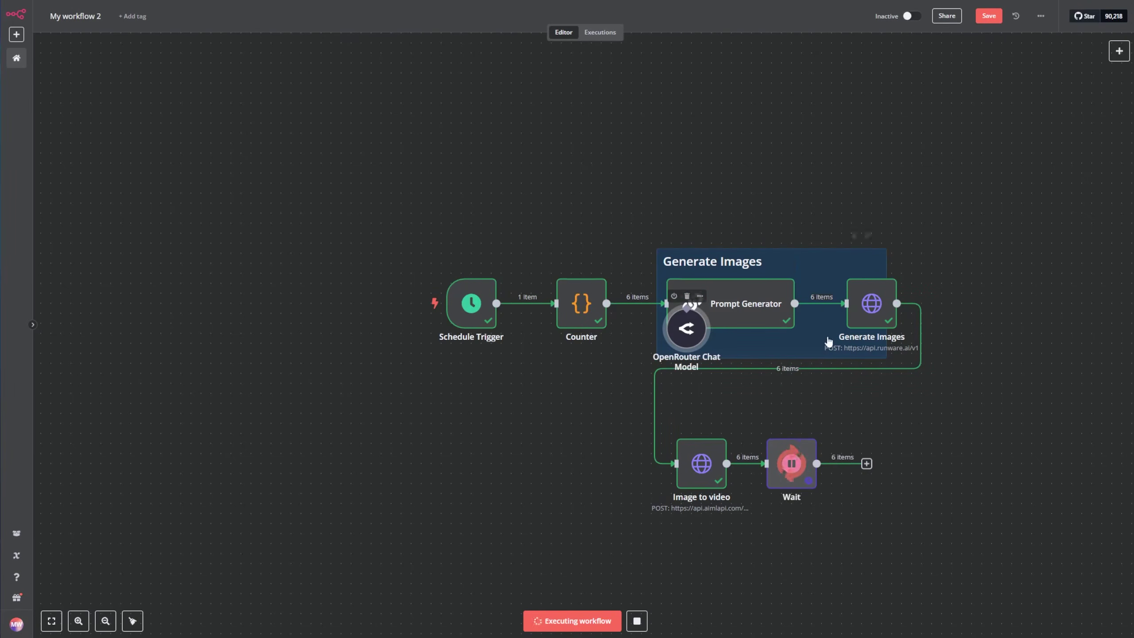
{"action": "mouse_move", "coordinate": [855, 312]}
{"action": "left_mouse_down"}
{"action": "mouse_move", "coordinate": [824, 312]}
{"action": "mouse_move", "coordinate": [835, 312]}
{"action": "left_mouse_up"}
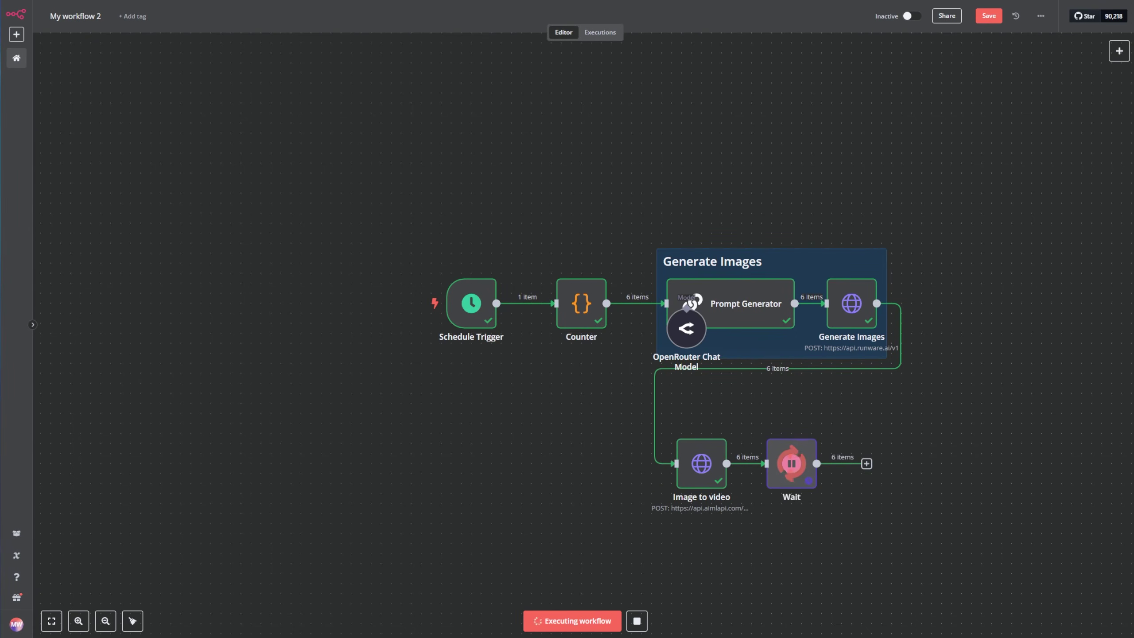
Paste the Generate Videos sticky note below the Generate Images group and arrange the Image to video and Wait nodes inside it.
{"action": "key", "text": "ctrl+v"}
{"action": "left_click_drag", "start_coordinate": [924, 438], "coordinate": [745, 453]}
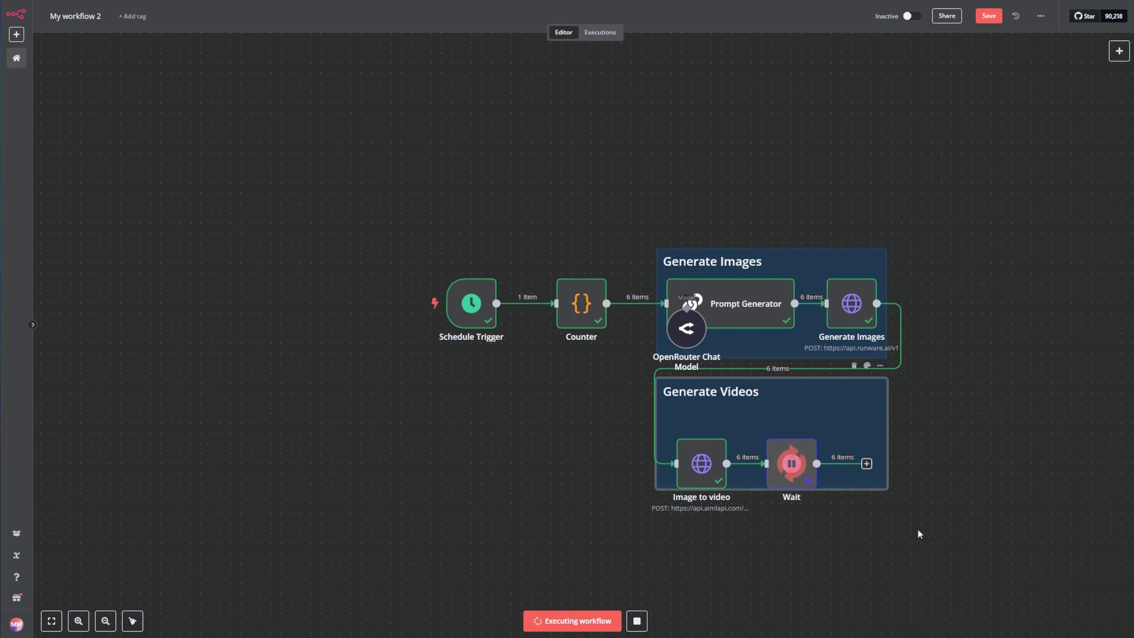
{"action": "left_click_drag", "start_coordinate": [693, 463], "coordinate": [682, 442]}
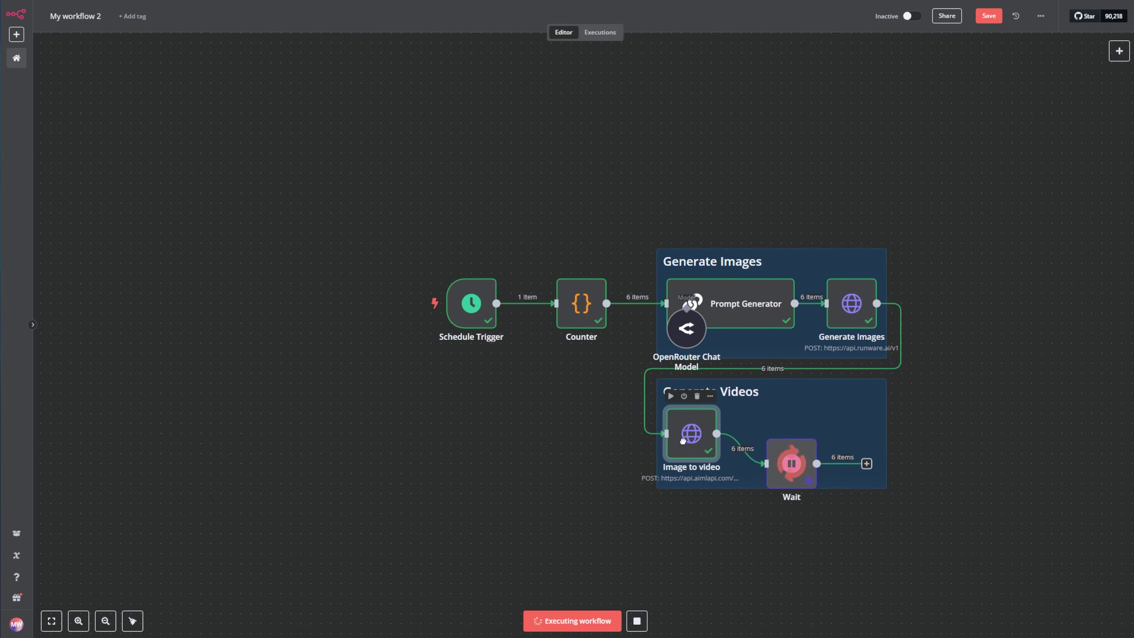
{"action": "left_click_drag", "start_coordinate": [691, 445], "coordinate": [691, 434]}
{"action": "left_click_drag", "start_coordinate": [785, 465], "coordinate": [765, 435]}
Move the Schedule Trigger closer to the Counter node and save the workflow.
{"action": "left_click", "coordinate": [1011, 439]}
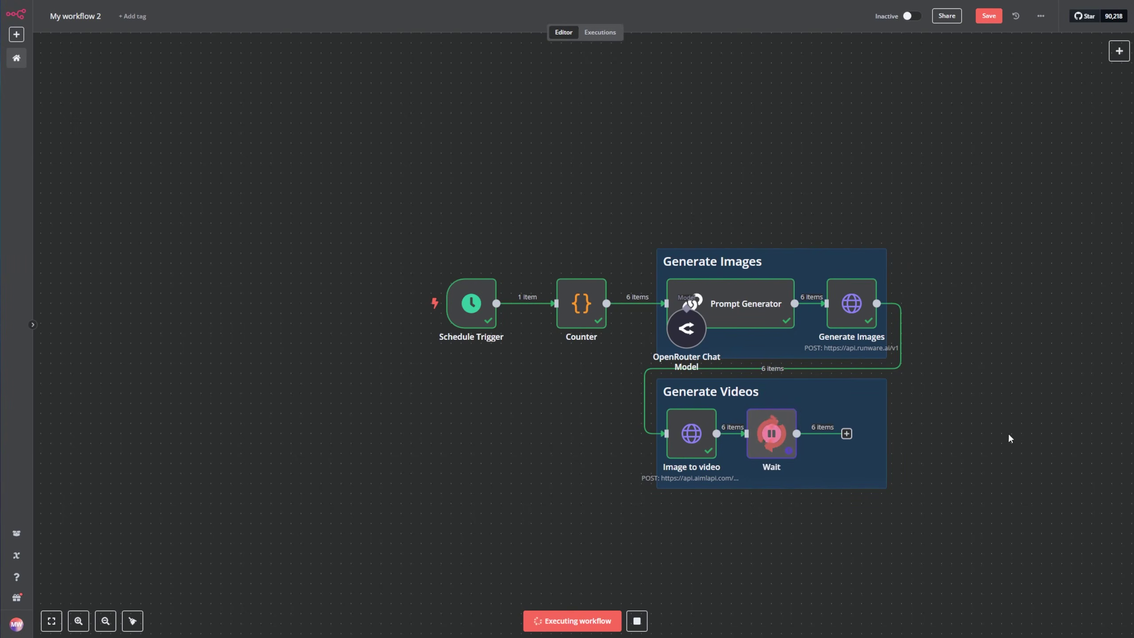
{"action": "left_click_drag", "start_coordinate": [487, 313], "coordinate": [518, 306]}
{"action": "key", "text": "ctrl+s"}
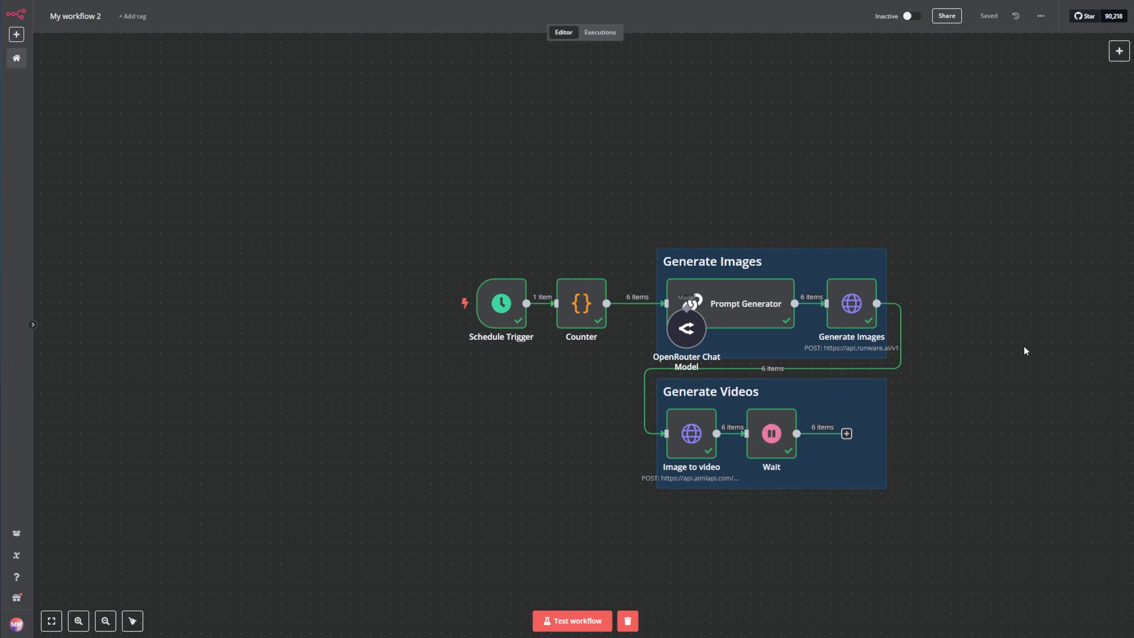
{"action": "left_click", "coordinate": [847, 435]}
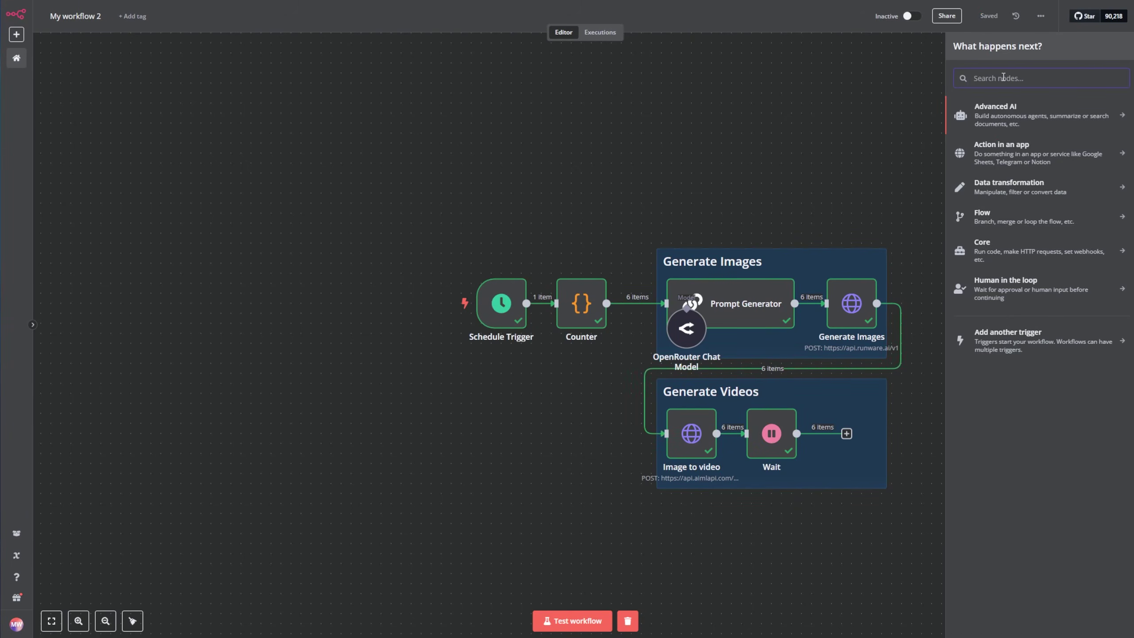
{"action": "type", "text": "http"}
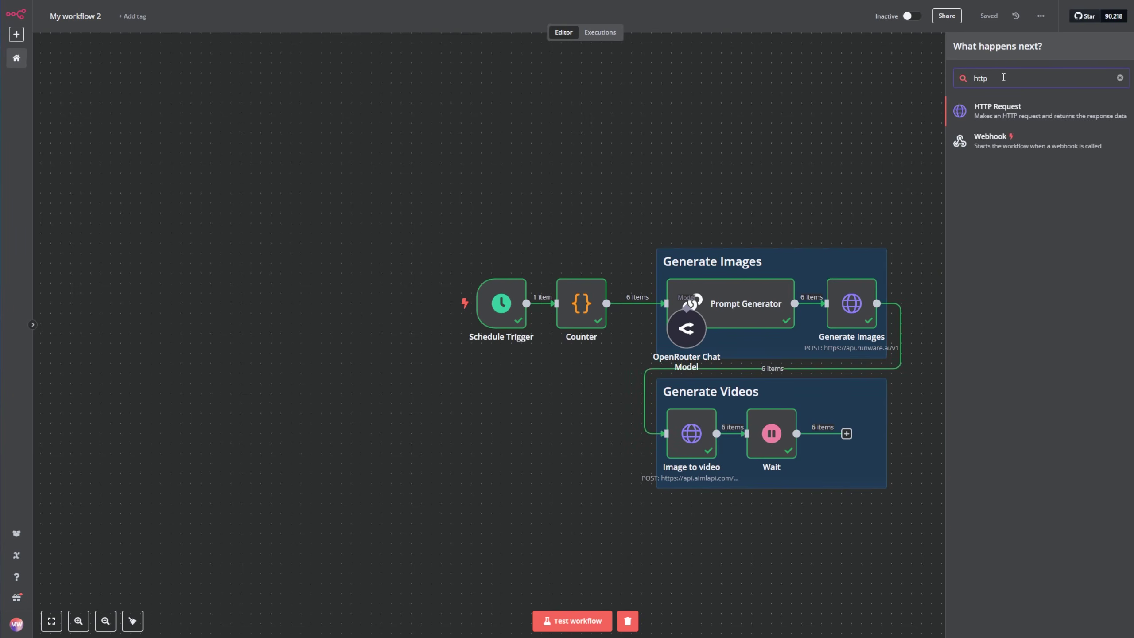
{"action": "left_click", "coordinate": [1015, 110]}
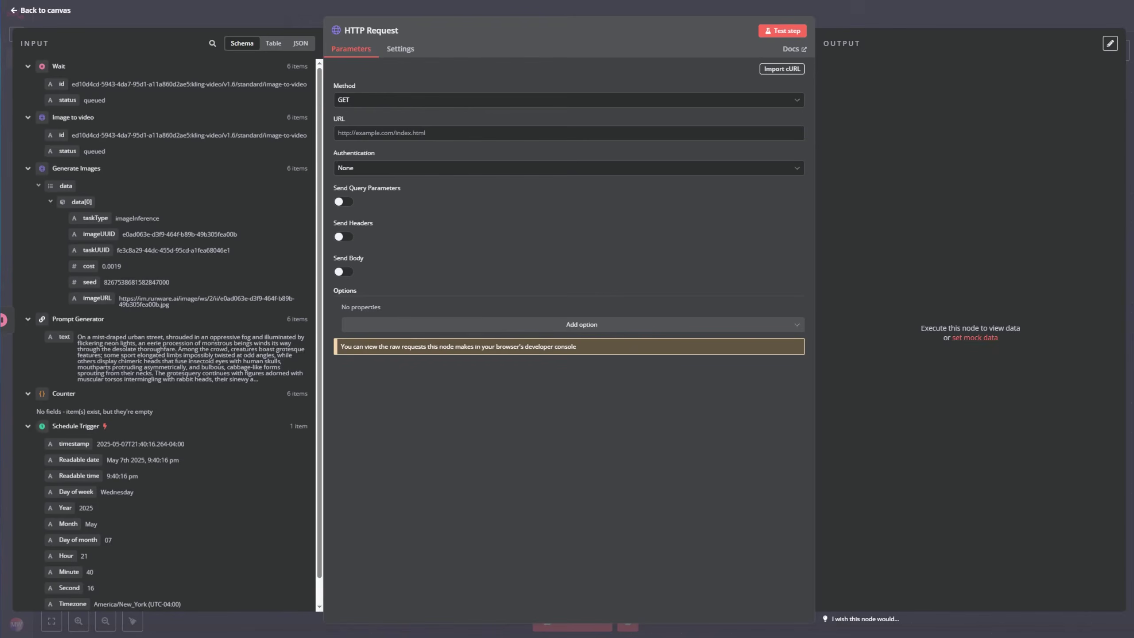
{"action": "left_click", "coordinate": [452, 139]}
{"action": "type", "text": "https://api.aimlapi.com/v2/generate/video/kling/generation"}
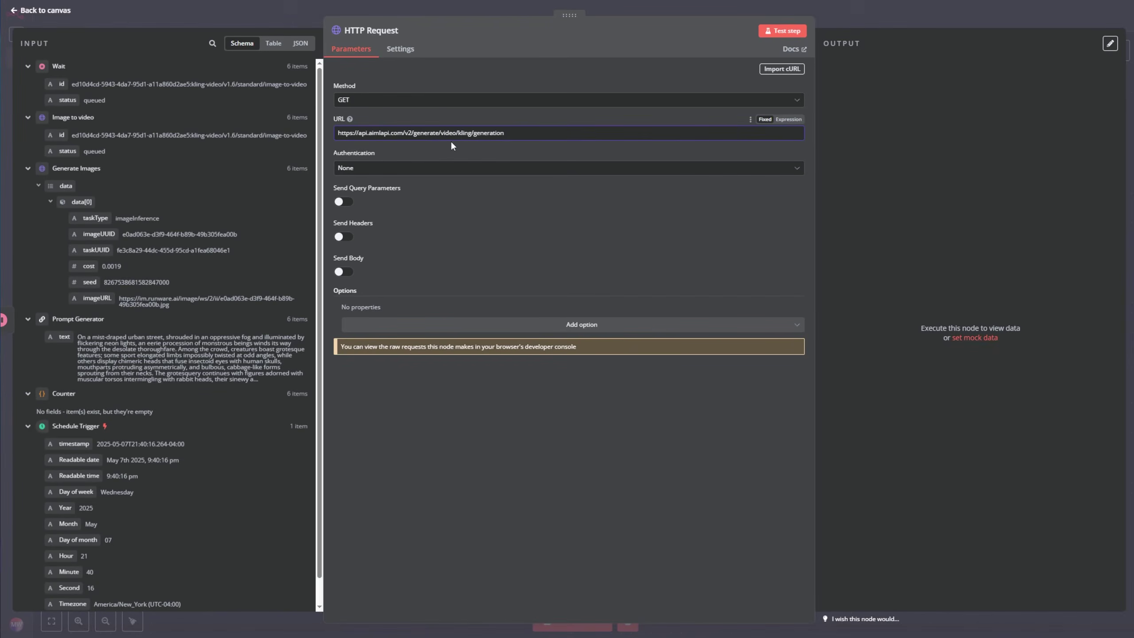
Rename the new HTTP Request node to Get Video.
{"action": "left_click", "coordinate": [402, 32]}
{"action": "triple_click", "coordinate": [449, 30]}
{"action": "type", "text": "Get Video"}
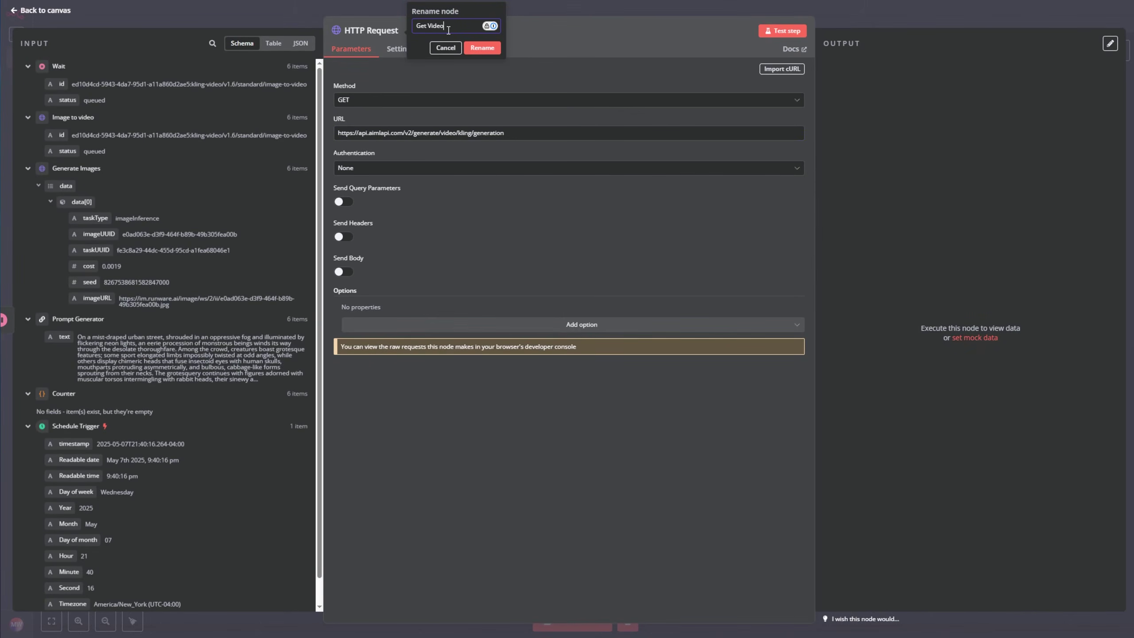
{"action": "left_click", "coordinate": [483, 47]}
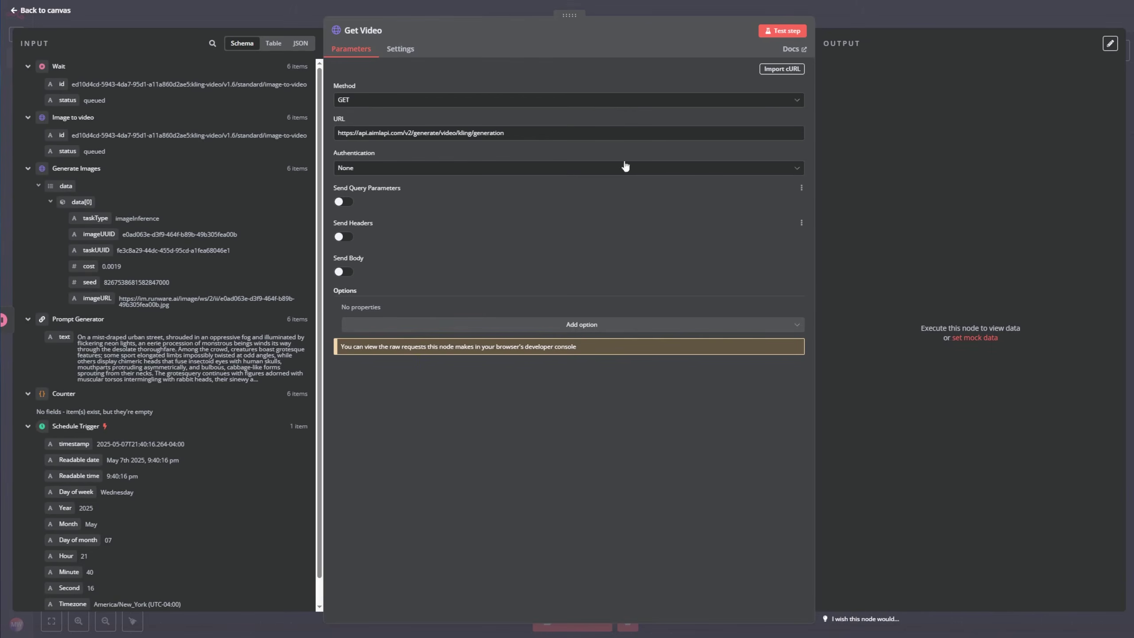
Set the Get Video request's authentication to Generic Credential Type with Header Auth and the AI/ML credential.
{"action": "left_click", "coordinate": [423, 175]}
{"action": "left_click", "coordinate": [431, 239]}
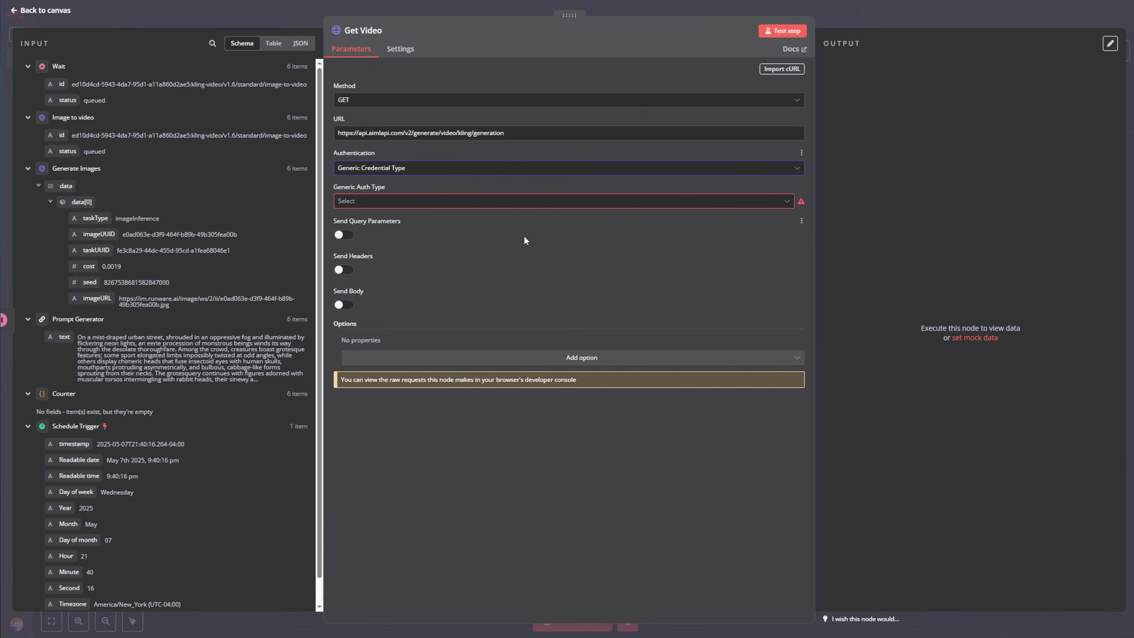
{"action": "left_click", "coordinate": [442, 202]}
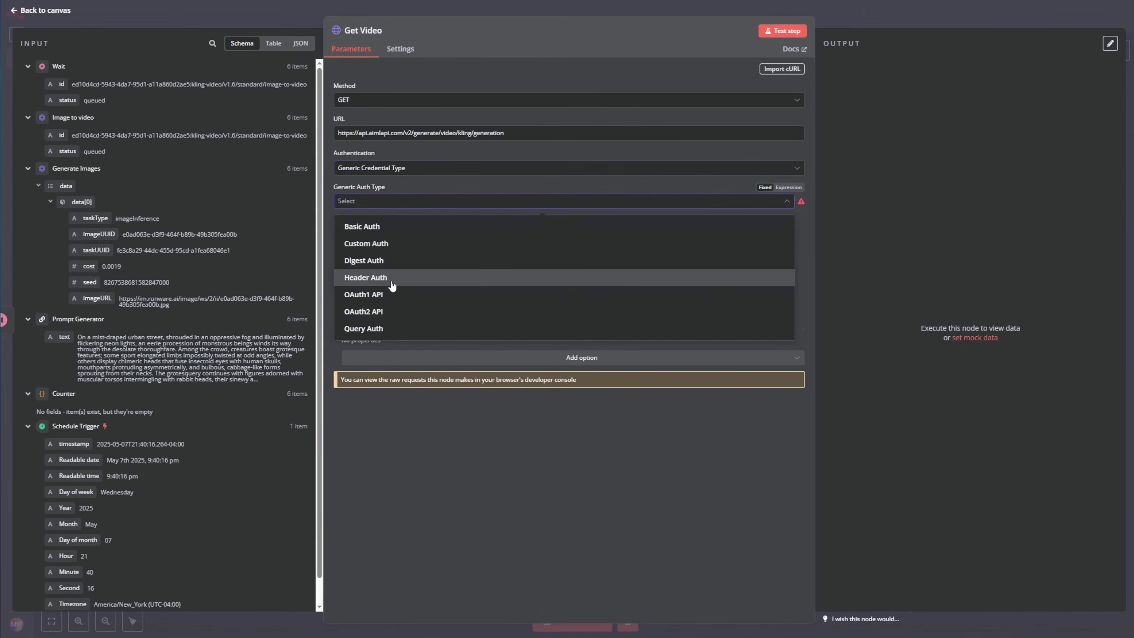
{"action": "left_click", "coordinate": [407, 278]}
{"action": "left_click", "coordinate": [426, 229]}
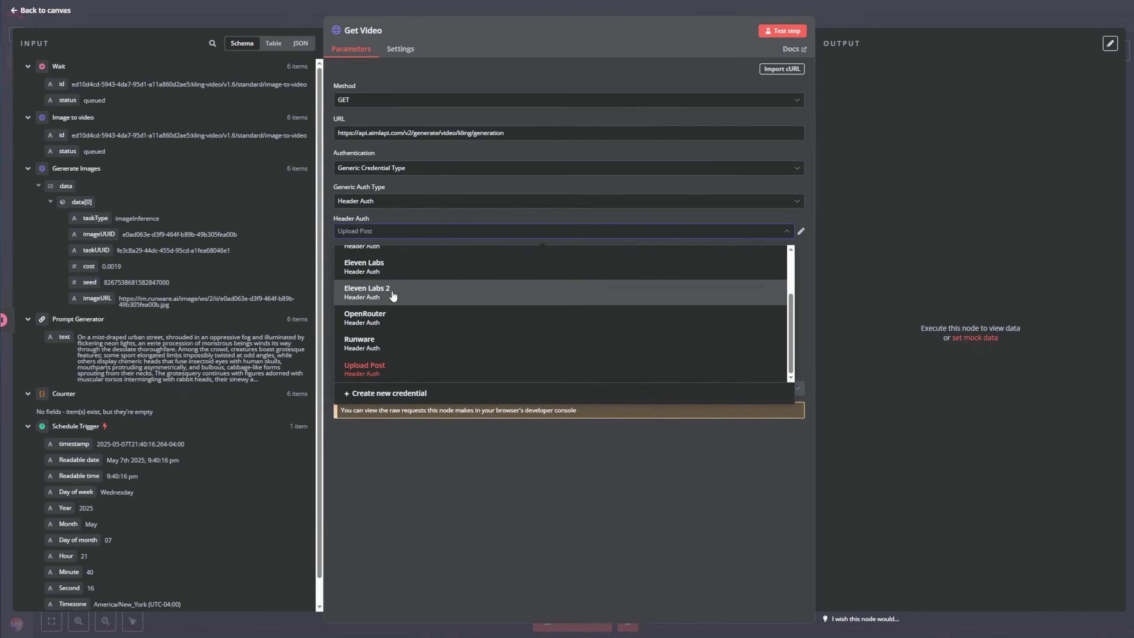
{"action": "scroll", "coordinate": [388, 293], "scroll_direction": "up", "scroll_amount": 3}
{"action": "left_click", "coordinate": [371, 286]}
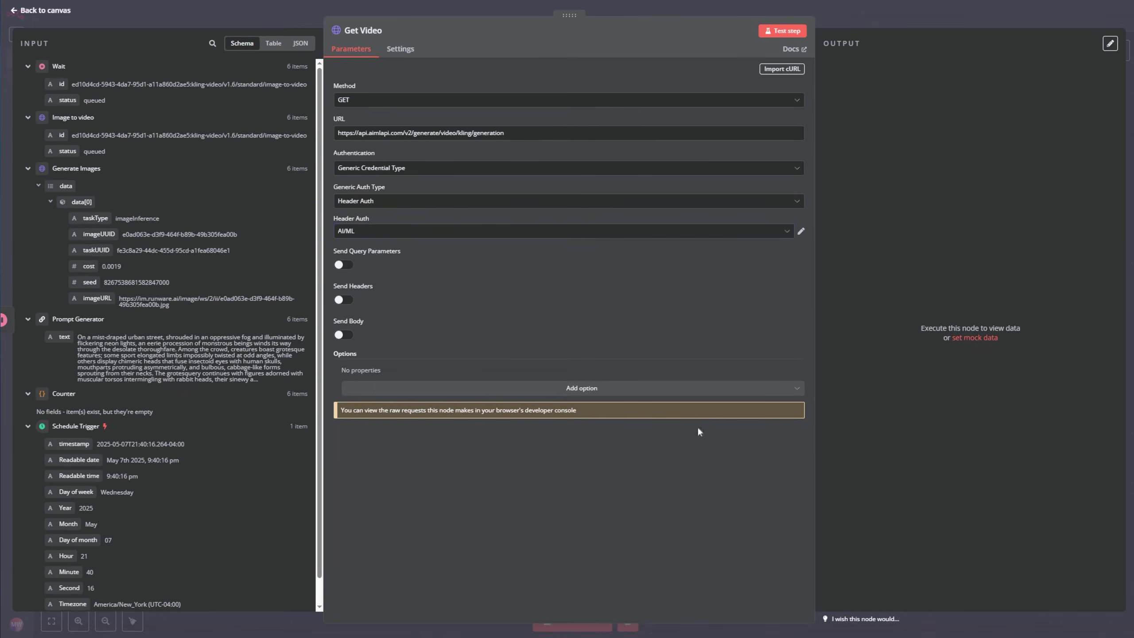
Send a query parameter generation_id with the Wait node's id as value {{ $json.id }}, then test the step and return to the canvas.
{"action": "left_click", "coordinate": [343, 264]}
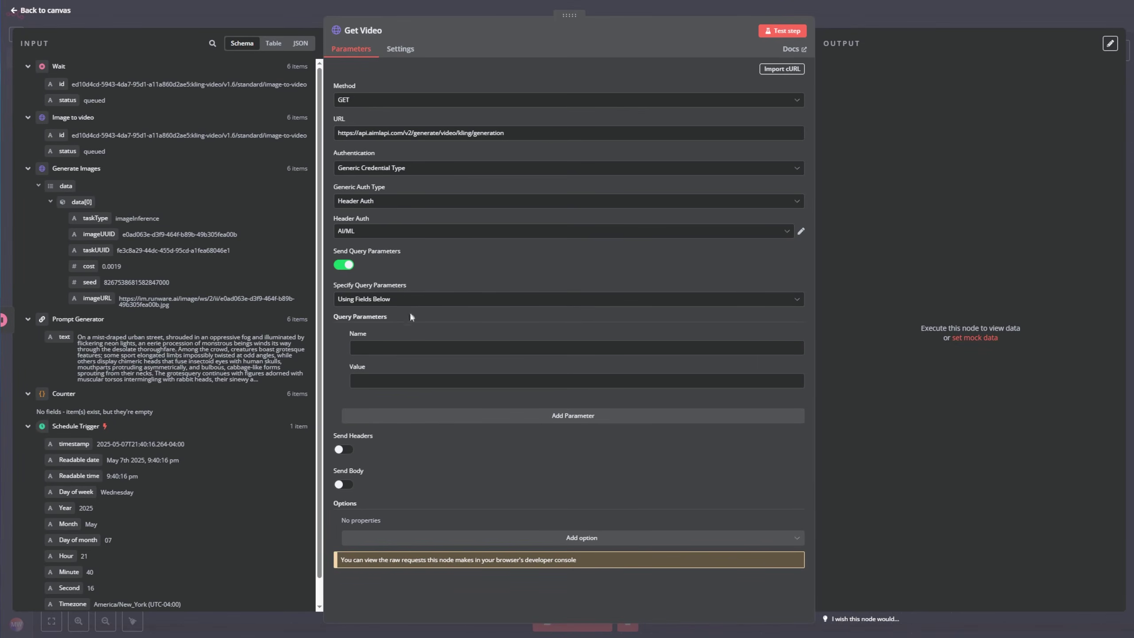
{"action": "type", "text": "generation_id"}
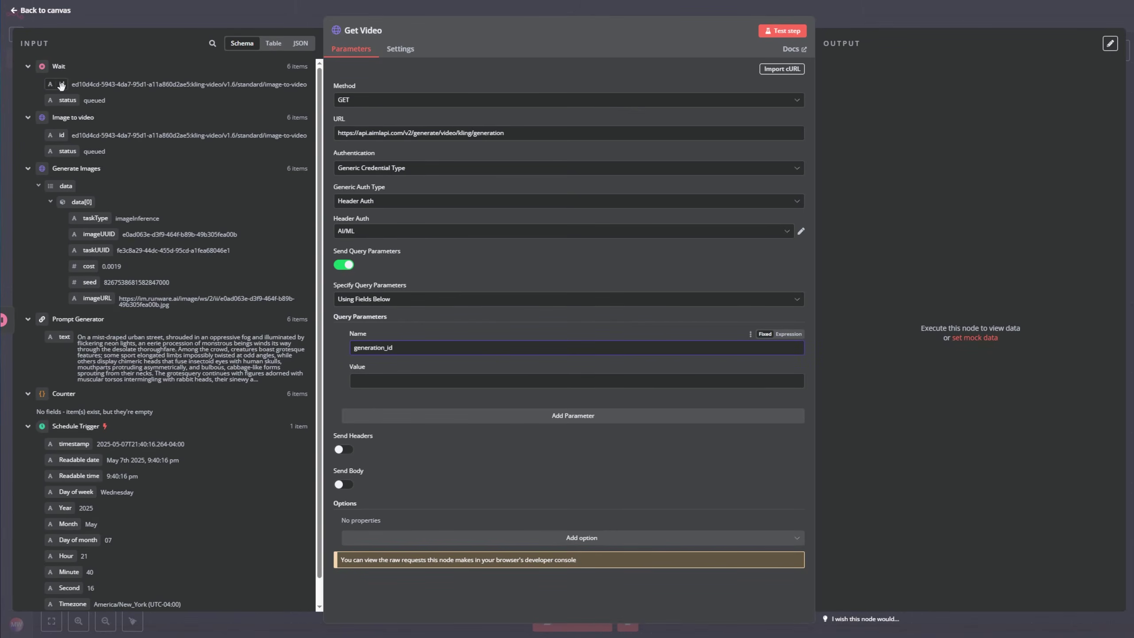
{"action": "left_click_drag", "start_coordinate": [61, 85], "coordinate": [429, 380]}
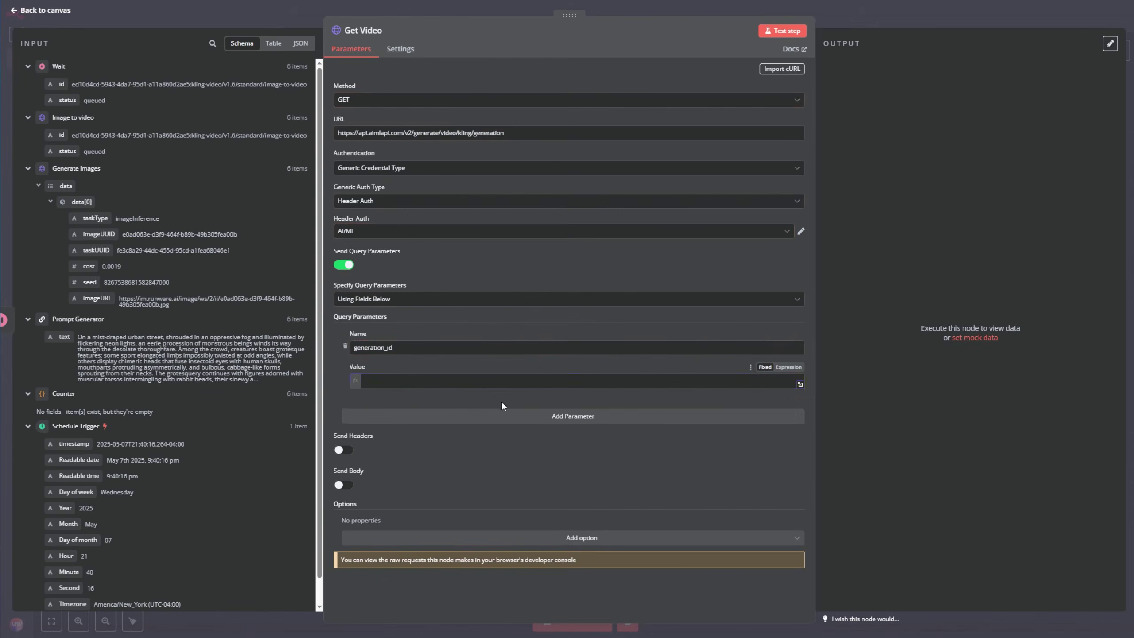
{"action": "left_click", "coordinate": [532, 365]}
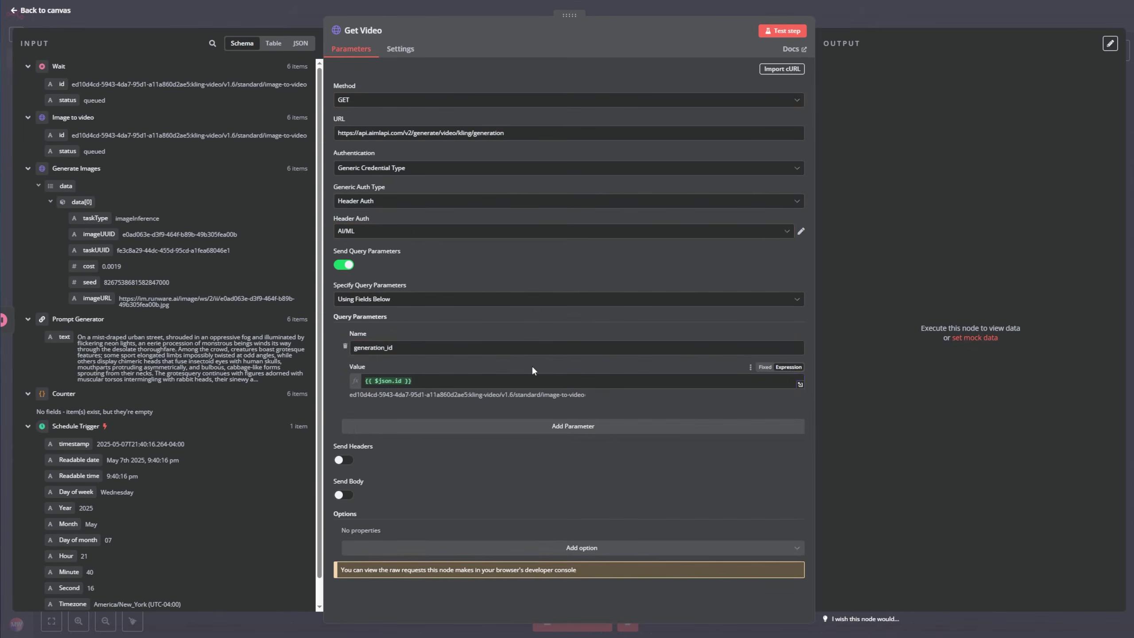
{"action": "left_click", "coordinate": [773, 33]}
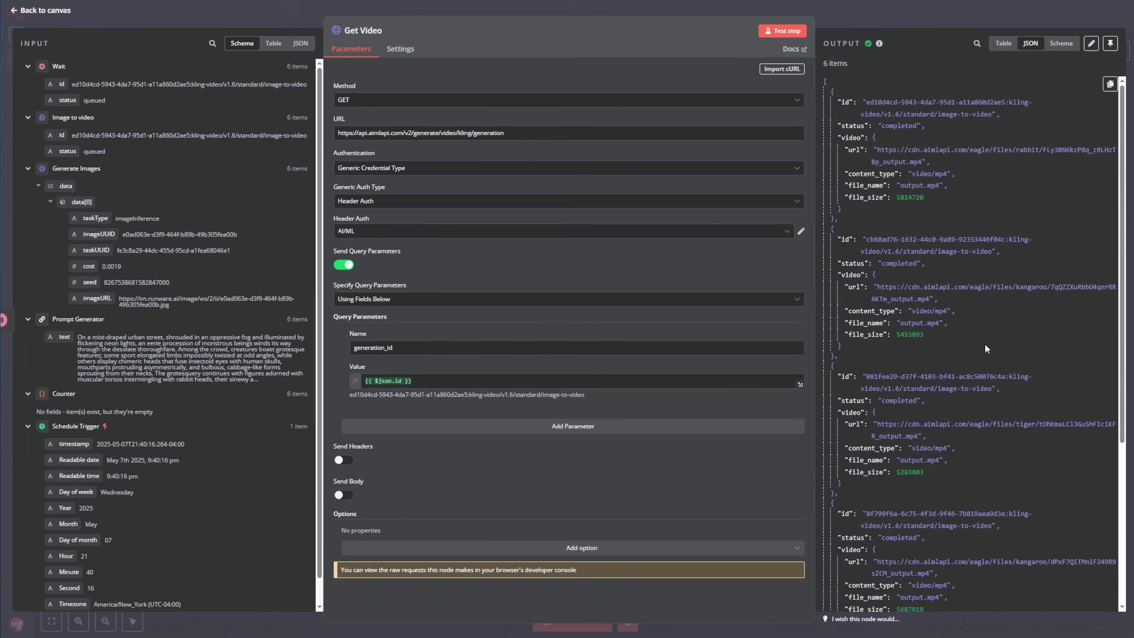
{"action": "left_click", "coordinate": [36, 14]}
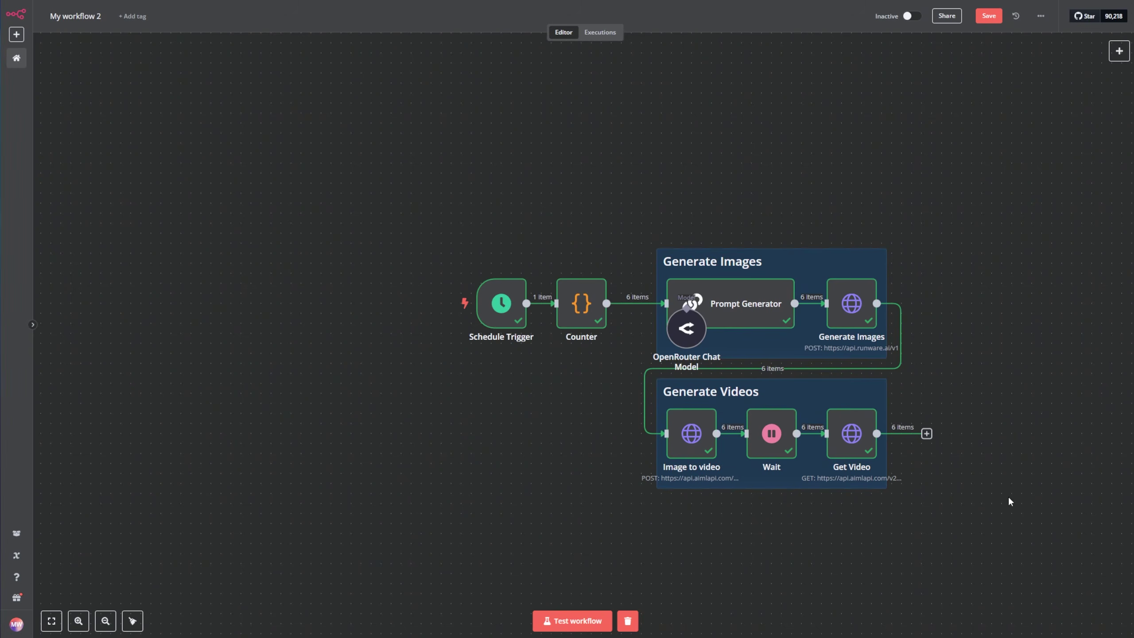
Add a Google Drive node for searching files and folders after Get Video and rename it Get All Music.
{"action": "left_click", "coordinate": [927, 434]}
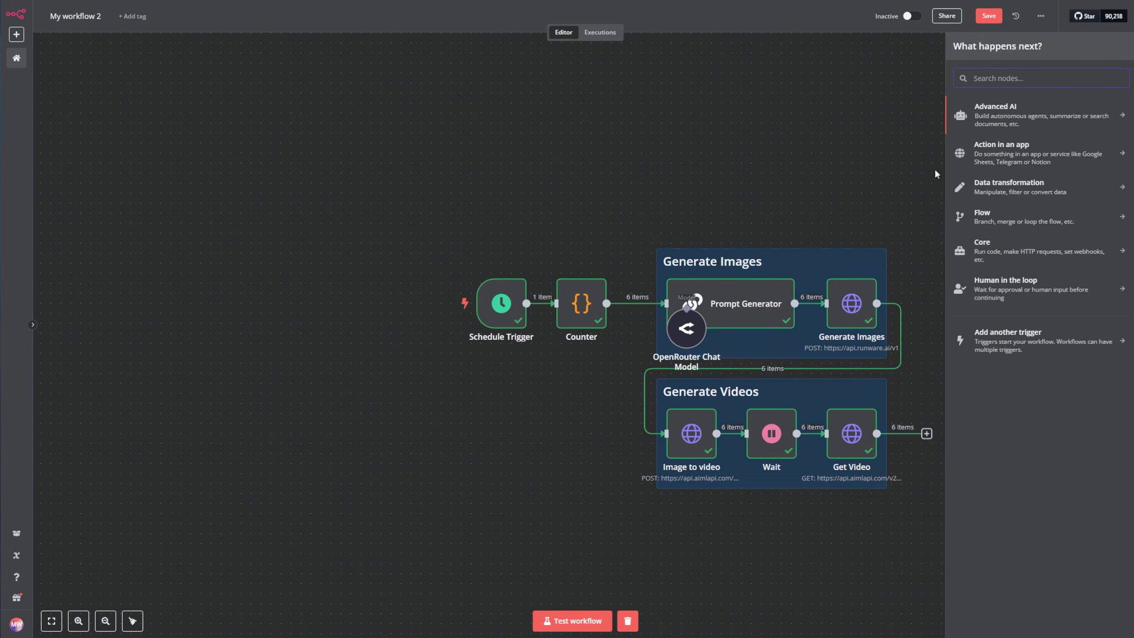
{"action": "type", "text": "google drive"}
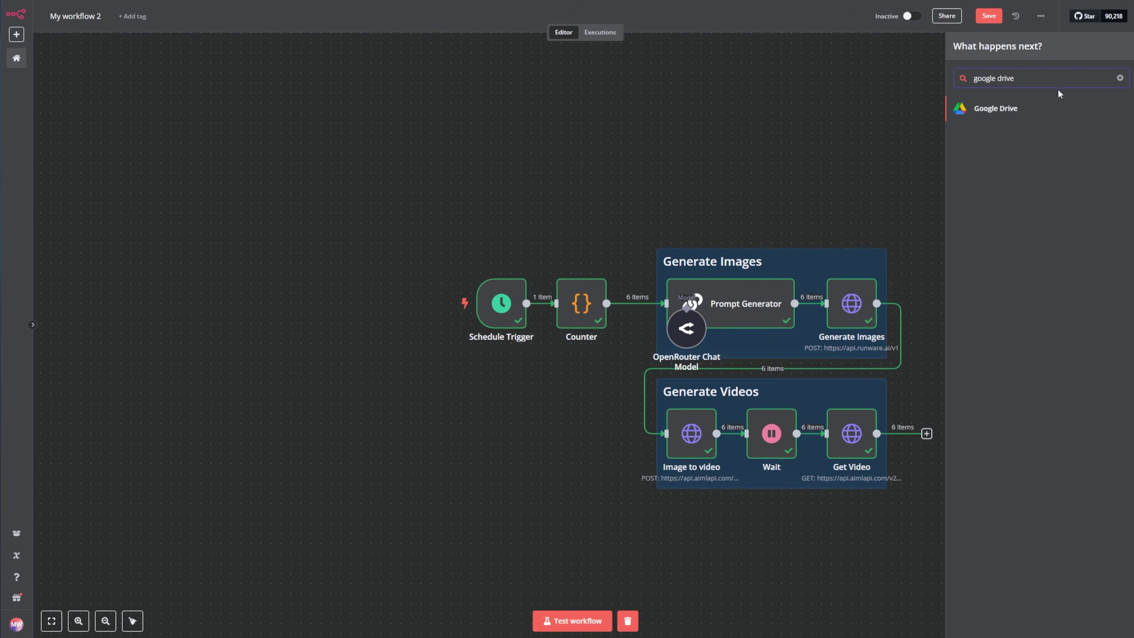
{"action": "left_click", "coordinate": [978, 109]}
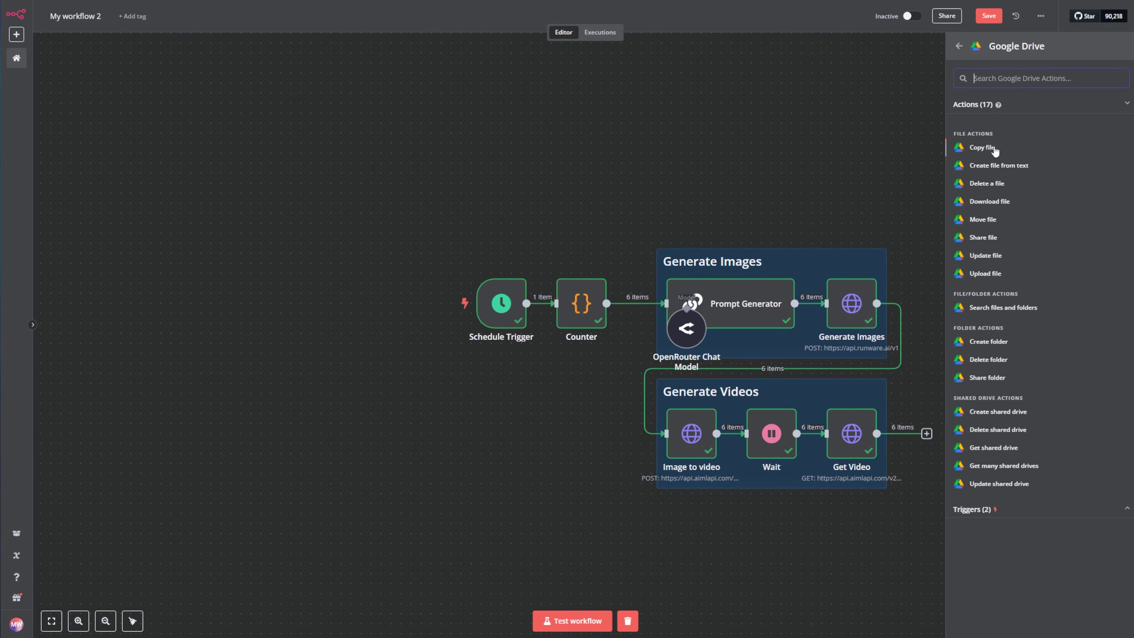
{"action": "left_click", "coordinate": [988, 309]}
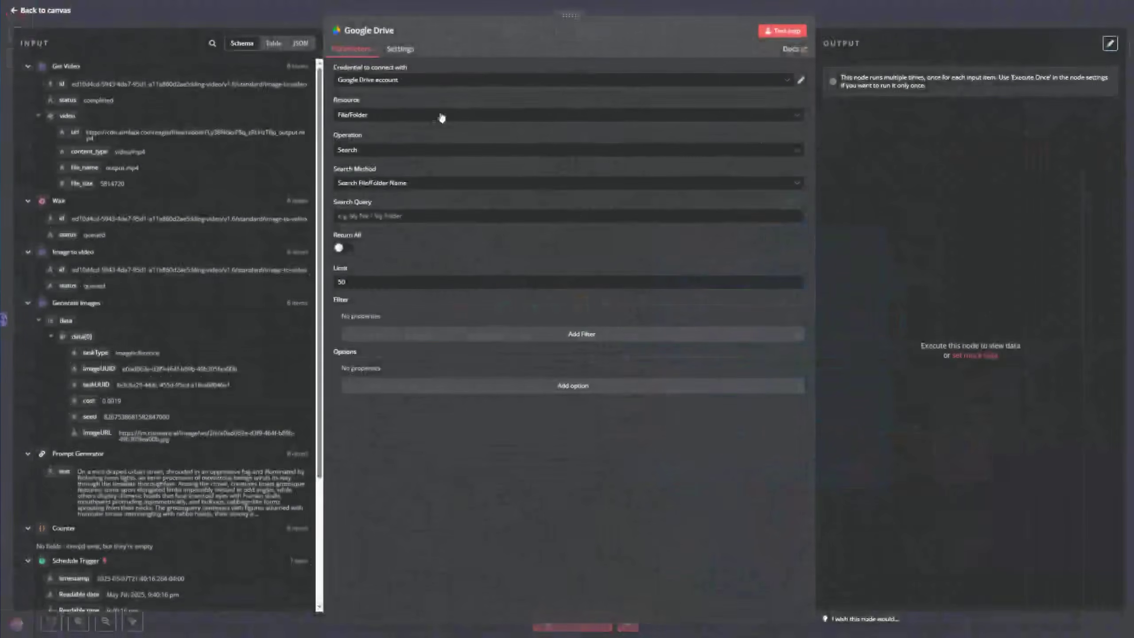
{"action": "left_click", "coordinate": [371, 31]}
{"action": "type", "text": "F"}
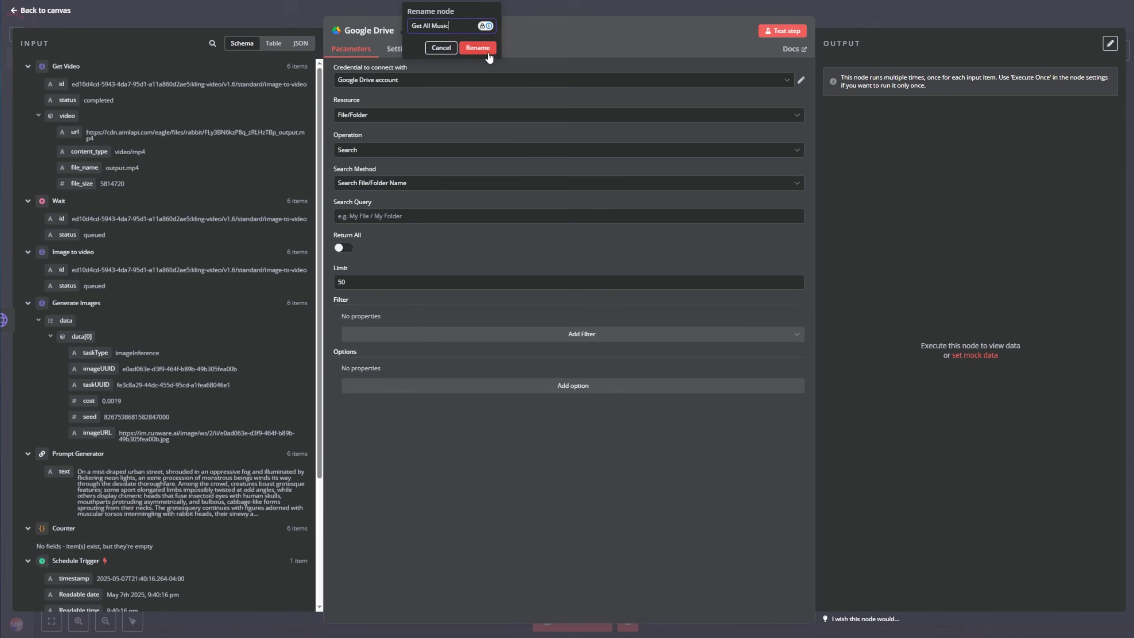
{"action": "left_click", "coordinate": [477, 48]}
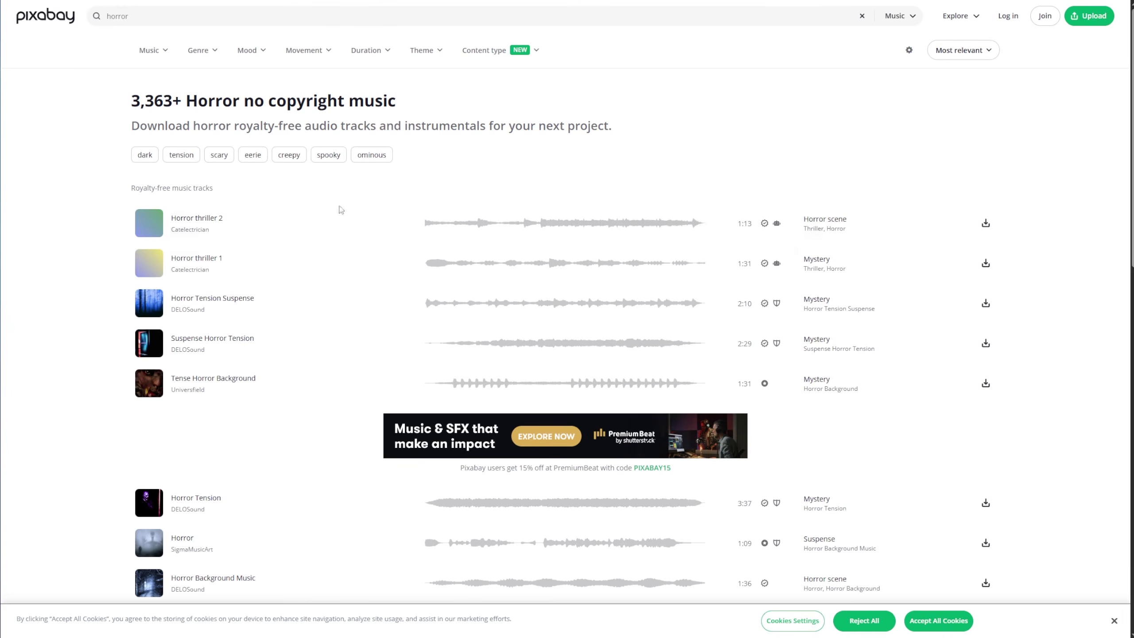
Browse a horror track artist's music on Pixabay and view the uploaded files in the horror-music folder in Google Drive.
{"action": "left_click", "coordinate": [181, 313]}
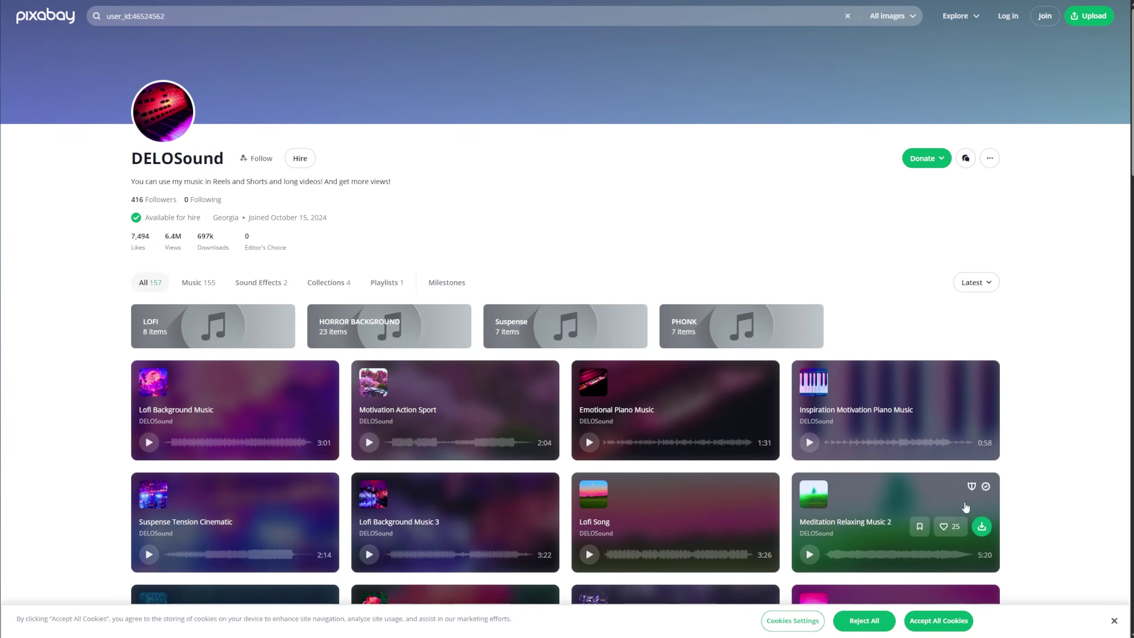
{"action": "scroll", "coordinate": [956, 519], "scroll_direction": "down", "scroll_amount": 3}
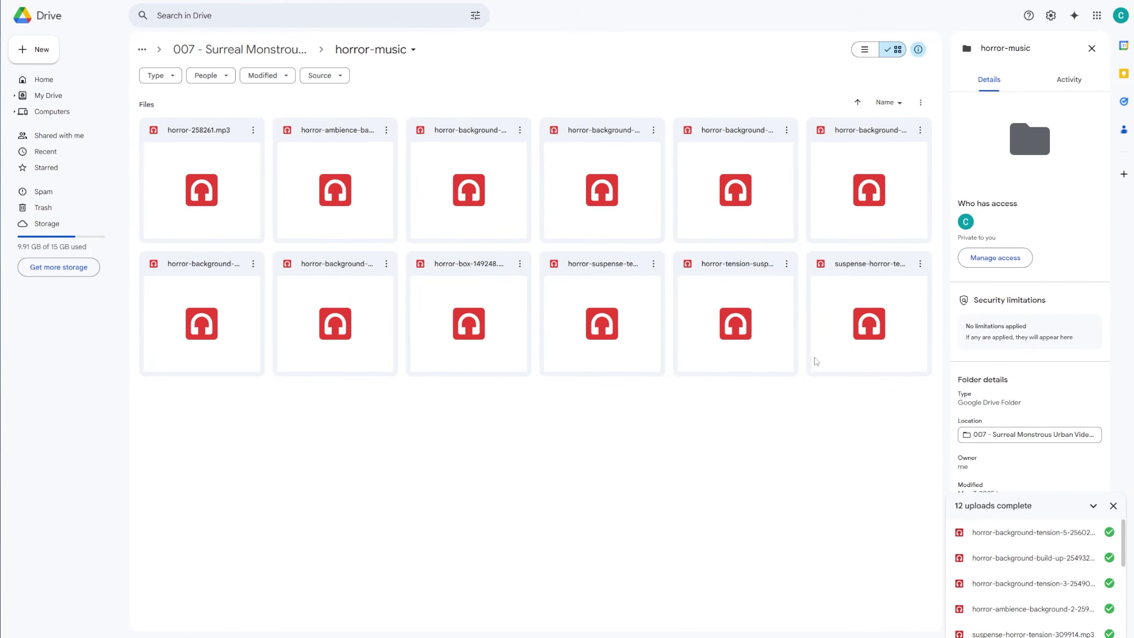
{"action": "left_click", "coordinate": [1091, 48]}
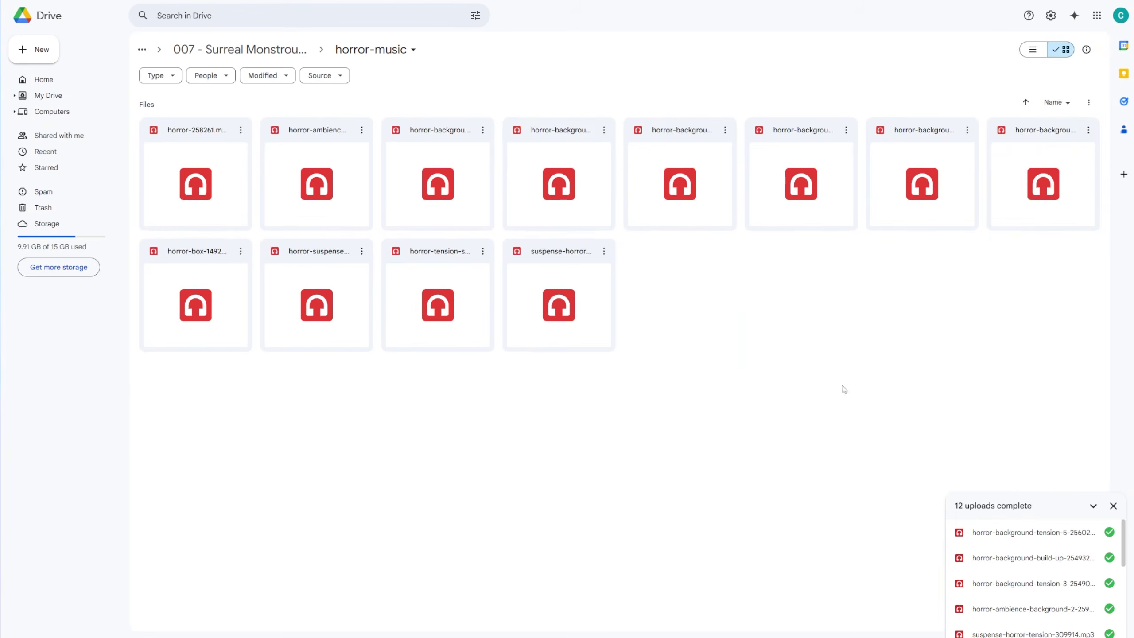
{"action": "left_click", "coordinate": [1114, 506]}
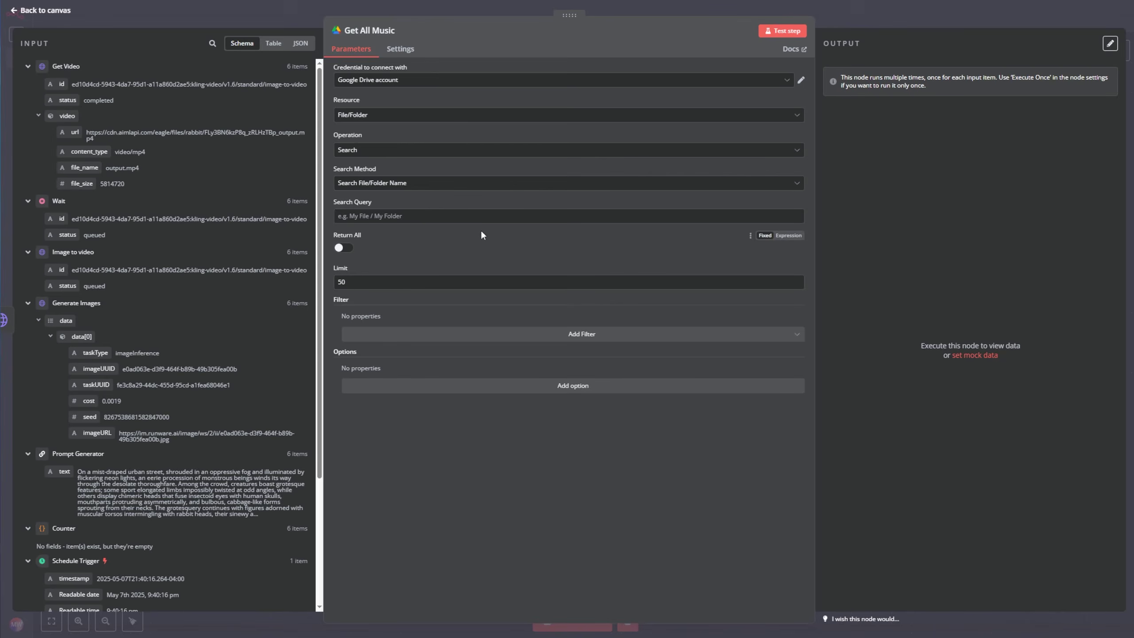
In n8n, make Get All Music return all results and filter the search to the horror-music folder.
{"action": "left_click", "coordinate": [345, 250]}
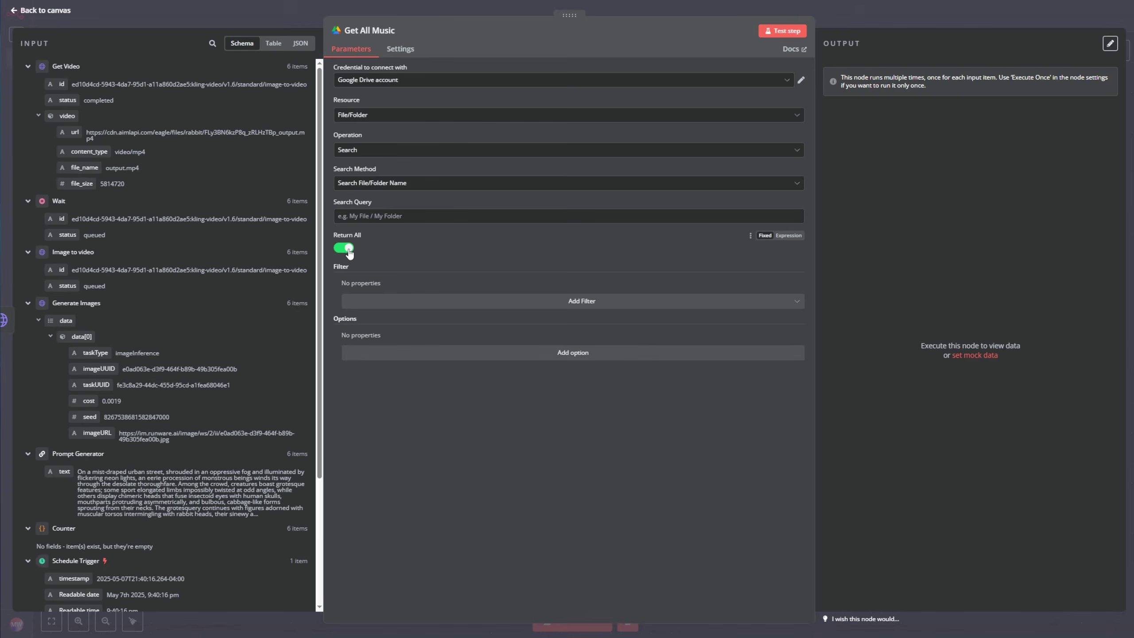
{"action": "left_click", "coordinate": [504, 305]}
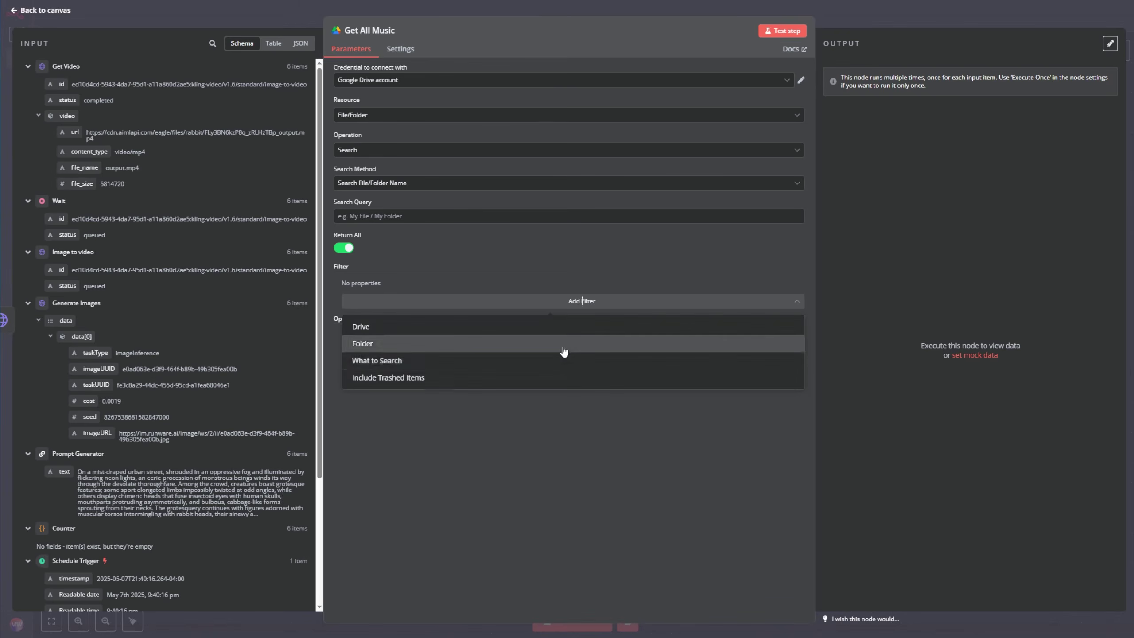
{"action": "left_click", "coordinate": [392, 348]}
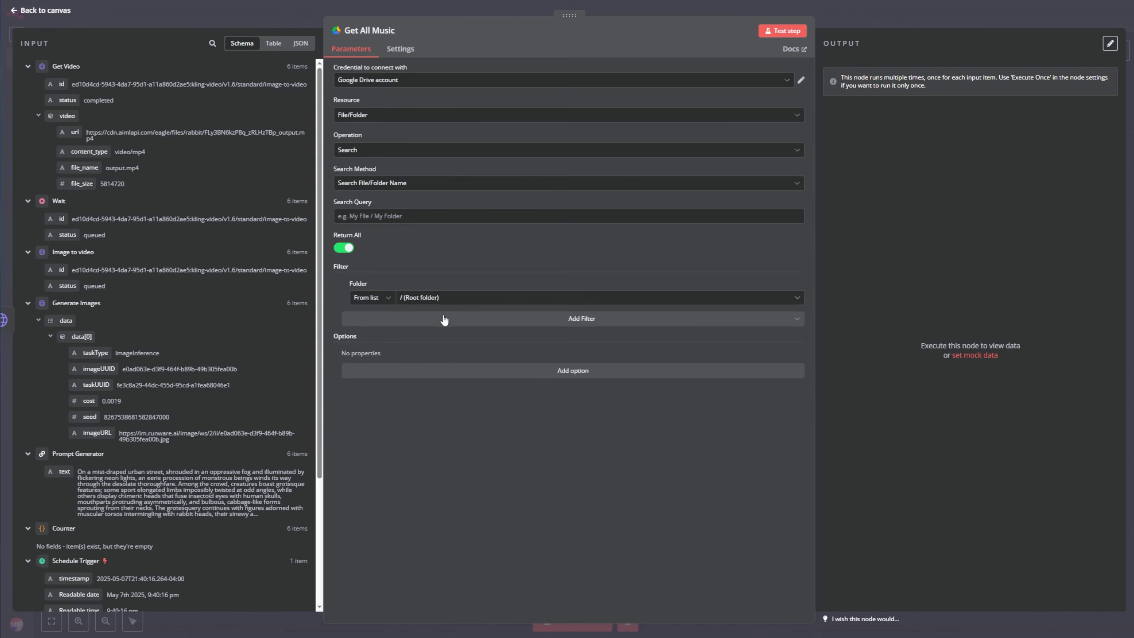
{"action": "left_click", "coordinate": [452, 300]}
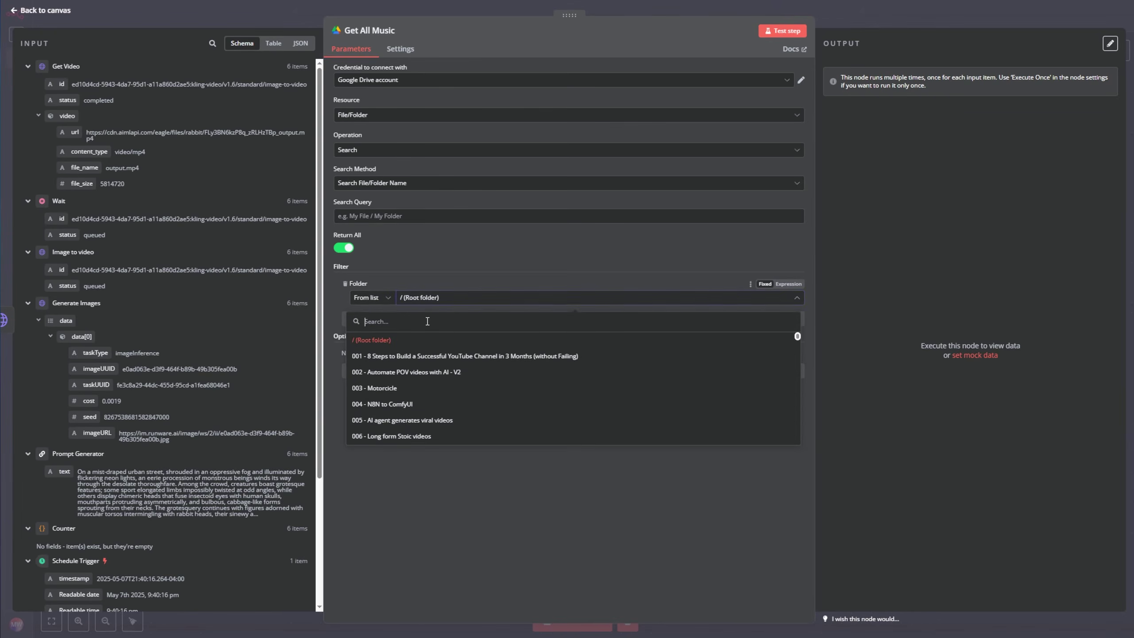
{"action": "type", "text": "horror"}
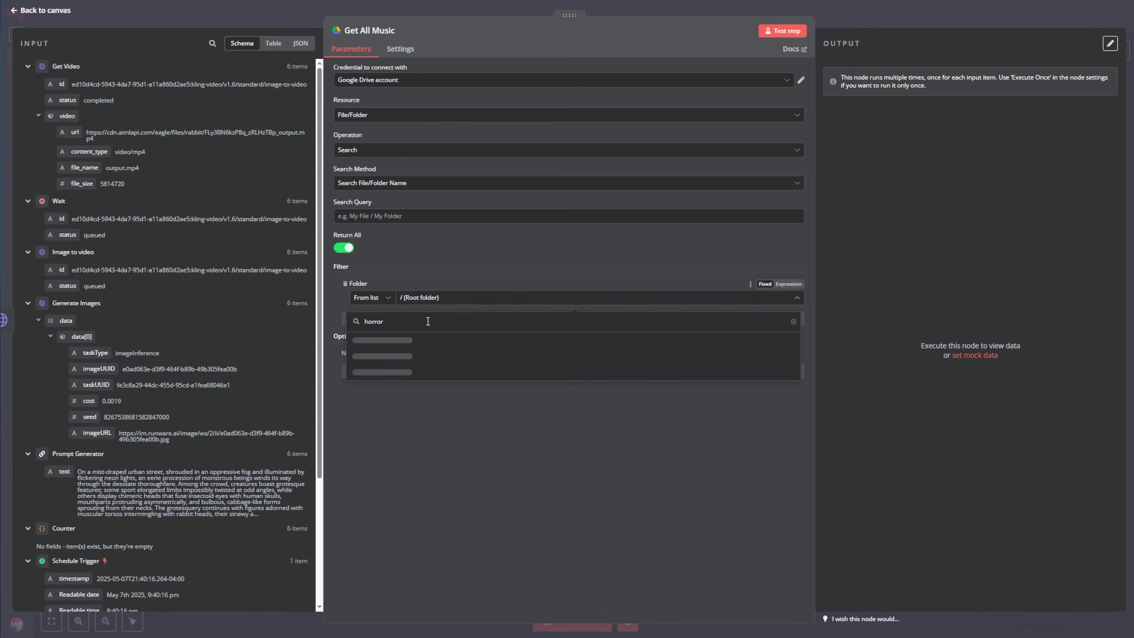
{"action": "left_click", "coordinate": [413, 341]}
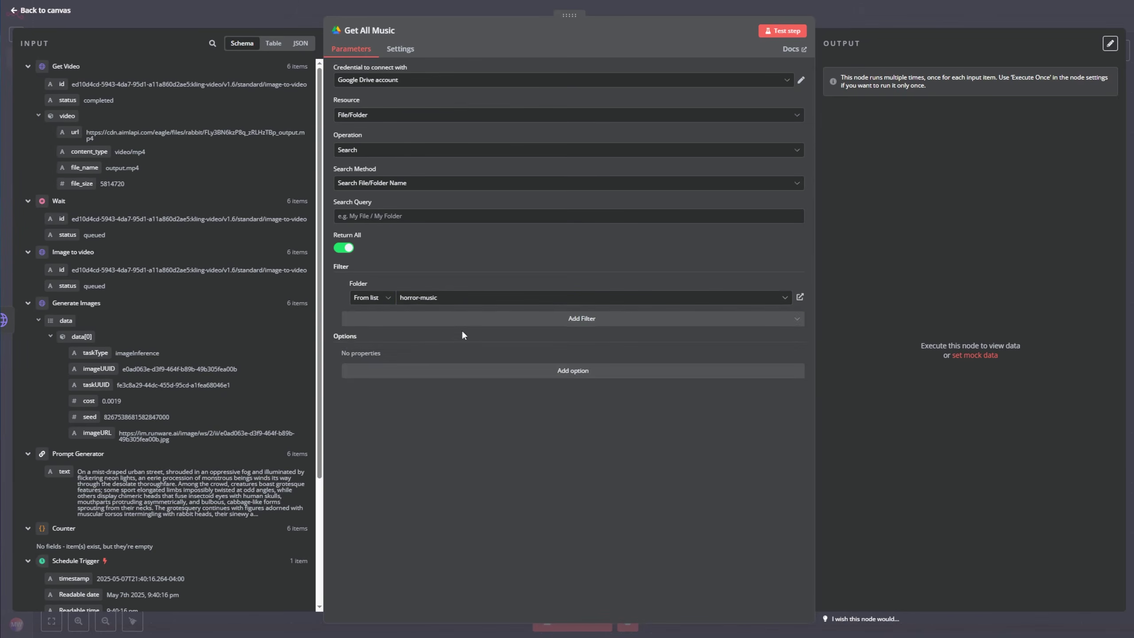
Add the Fields option with the expression {{ ["id","name", "webContentLink", "shared"] }} and test the Get All Music node.
{"action": "left_click", "coordinate": [438, 375]}
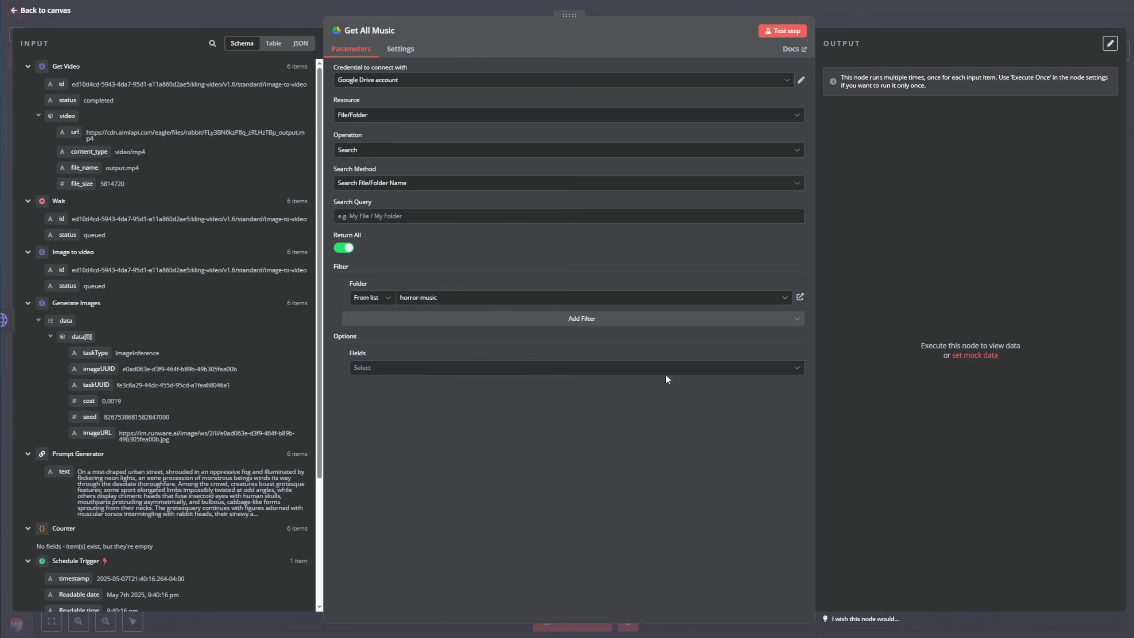
{"action": "left_click", "coordinate": [527, 373]}
{"action": "key", "text": "ctrl+v"}
{"action": "left_click", "coordinate": [554, 560]}
{"action": "left_click", "coordinate": [788, 354]}
{"action": "type", "text": "{{ [\"id\",\"name\", \"webContentLink\", \"shared\"] }}"}
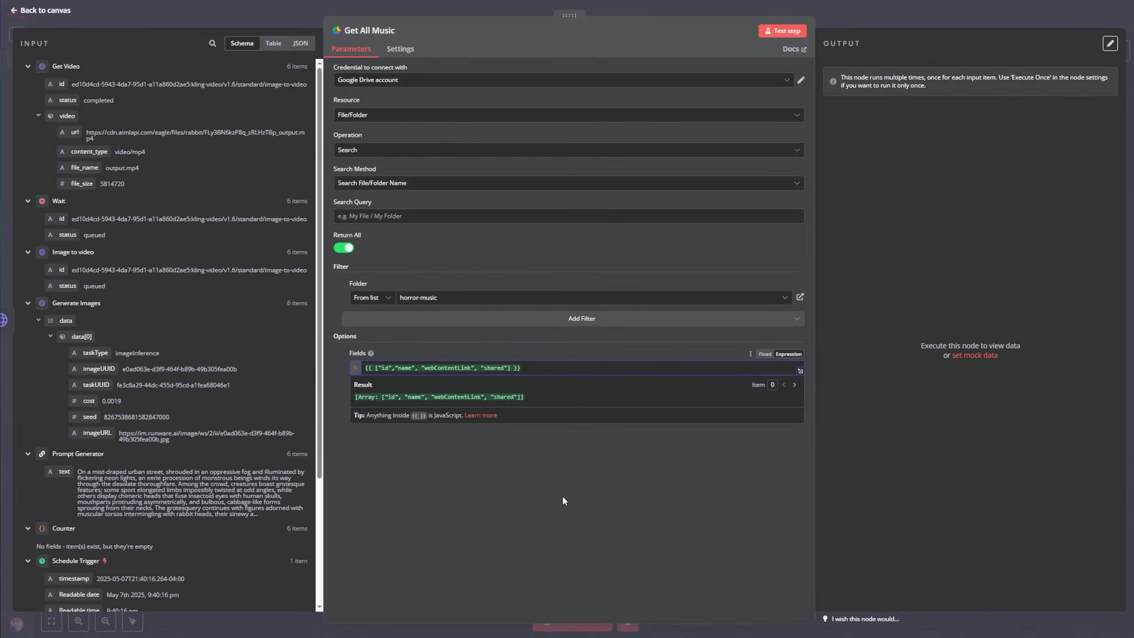
{"action": "left_click", "coordinate": [562, 494]}
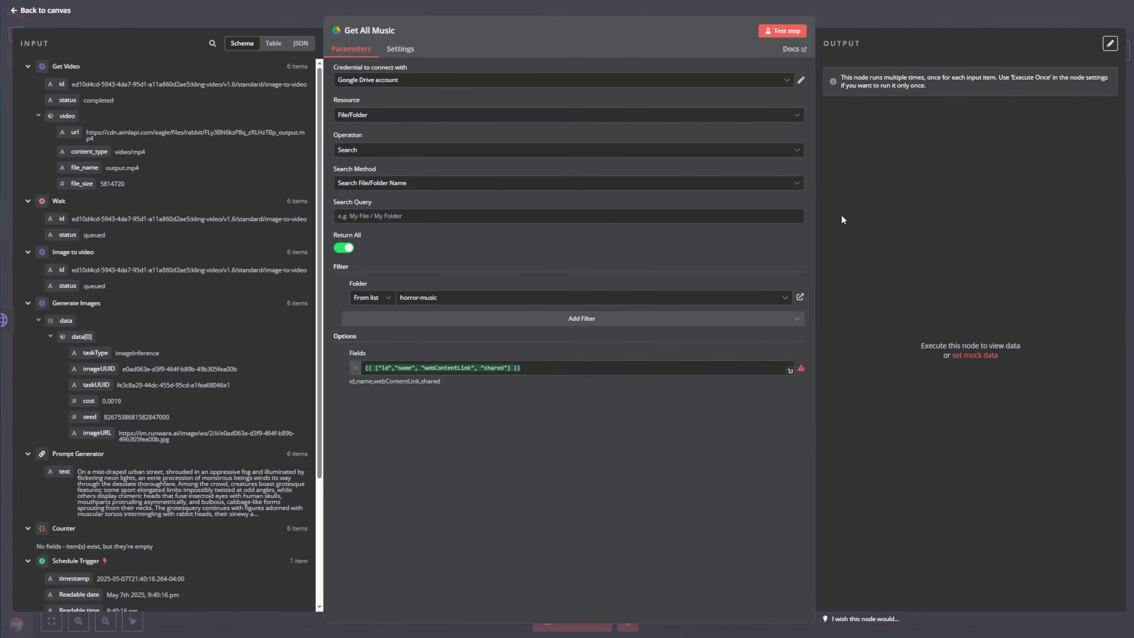
{"action": "left_click", "coordinate": [781, 31]}
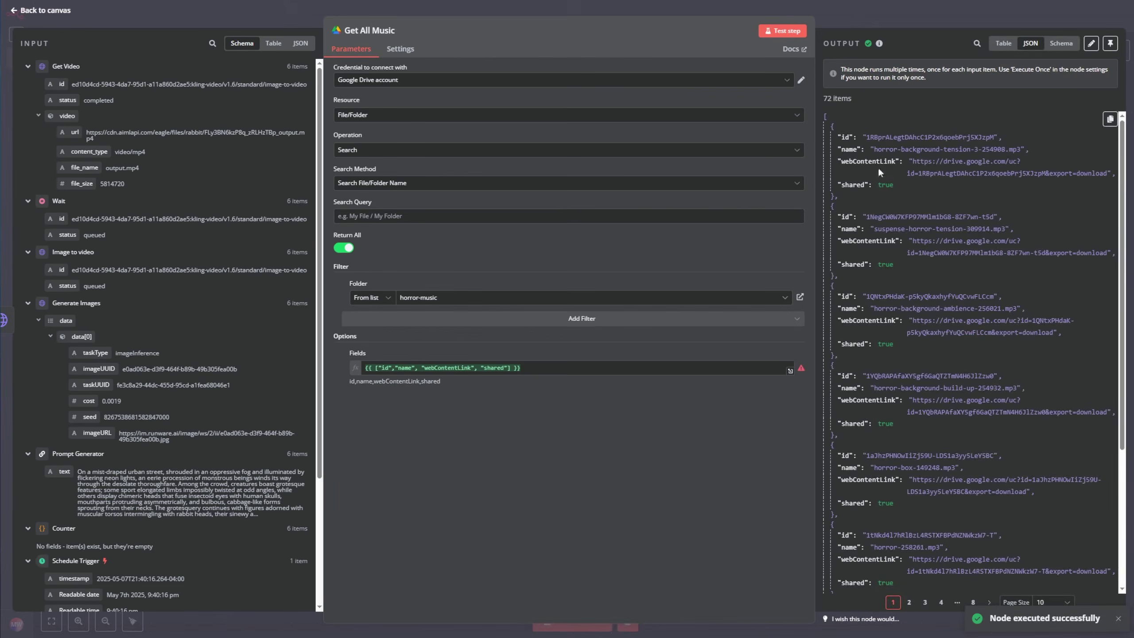
{"action": "triple_click", "coordinate": [831, 101]}
Enable Execute Once for the Get All Music node and test it again.
{"action": "left_click", "coordinate": [400, 49]}
{"action": "left_click", "coordinate": [343, 119]}
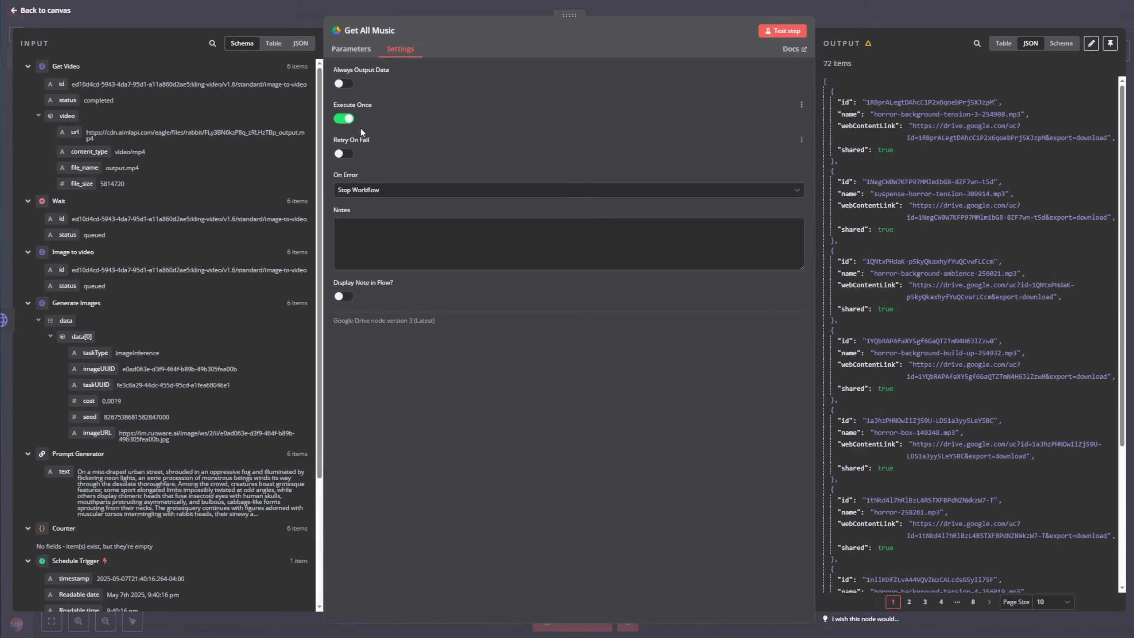
{"action": "left_click", "coordinate": [345, 50]}
{"action": "left_click", "coordinate": [781, 31]}
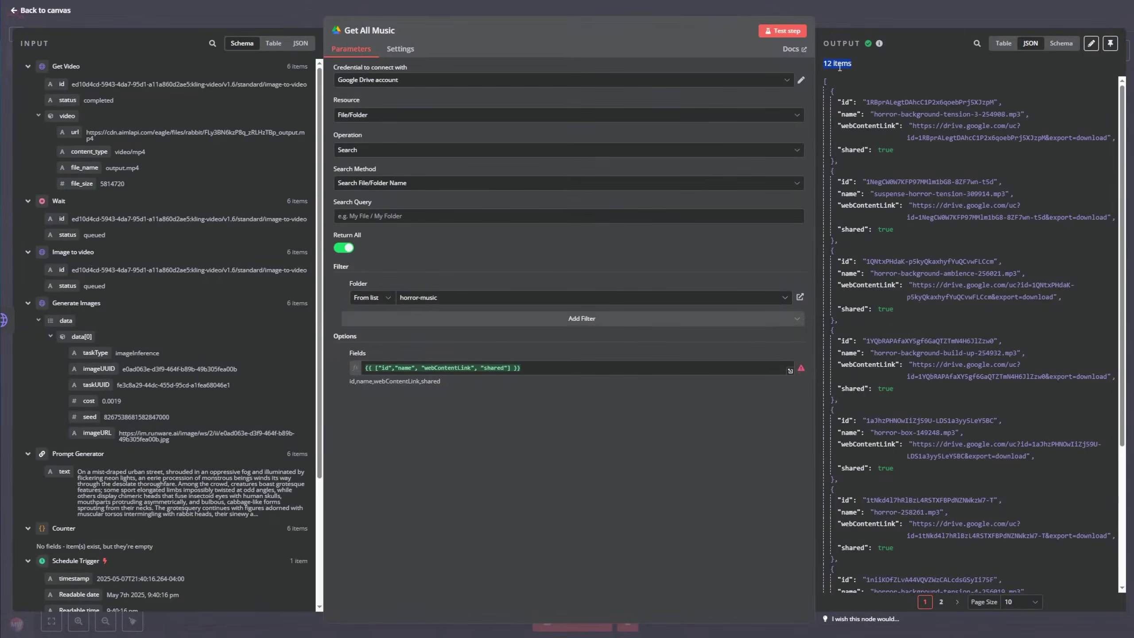
Check the first track's shared value, then open the sharing settings of suspense-horror-tension-309914.mp3 in Google Drive.
{"action": "double_click", "coordinate": [886, 150]}
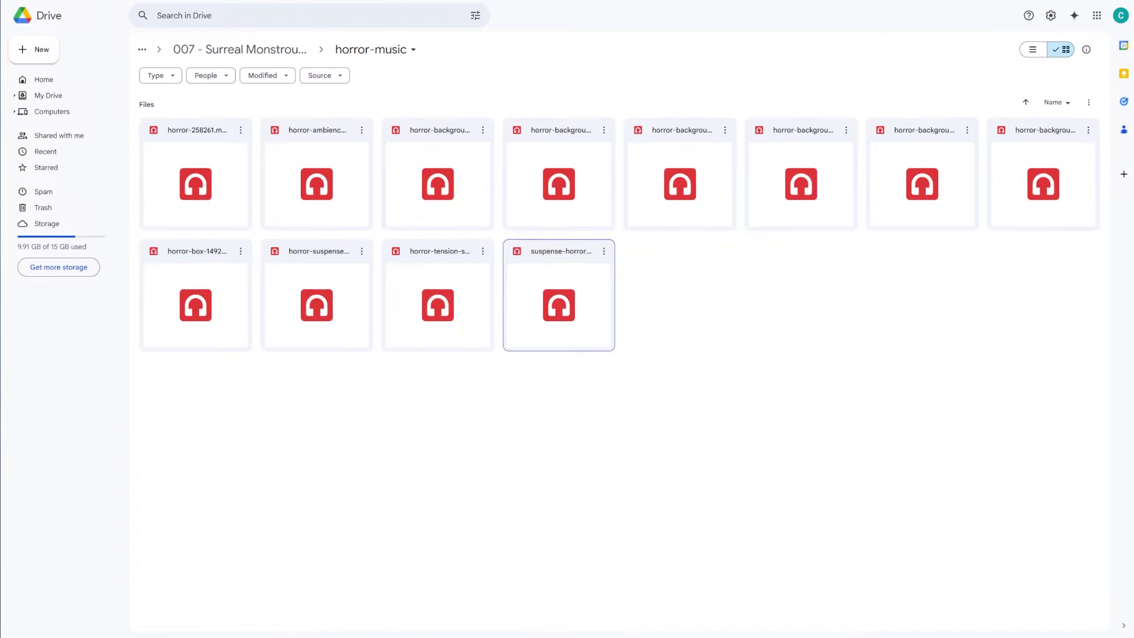
{"action": "left_click", "coordinate": [571, 300]}
{"action": "right_click", "coordinate": [572, 270]}
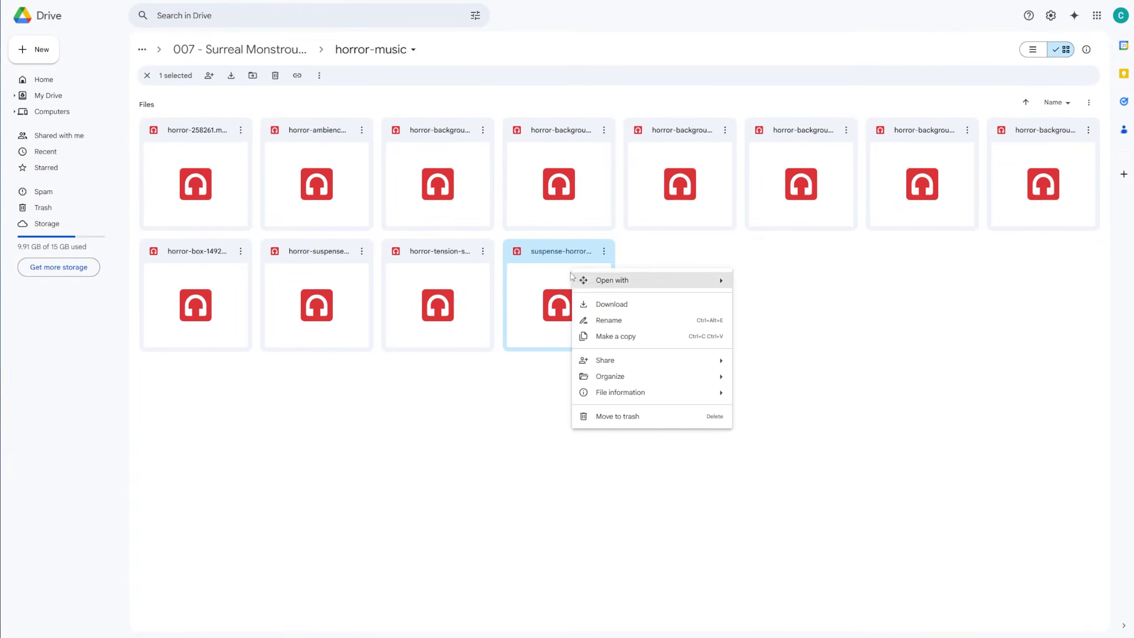
{"action": "mouse_move", "coordinate": [619, 362]}
{"action": "left_click", "coordinate": [788, 365]}
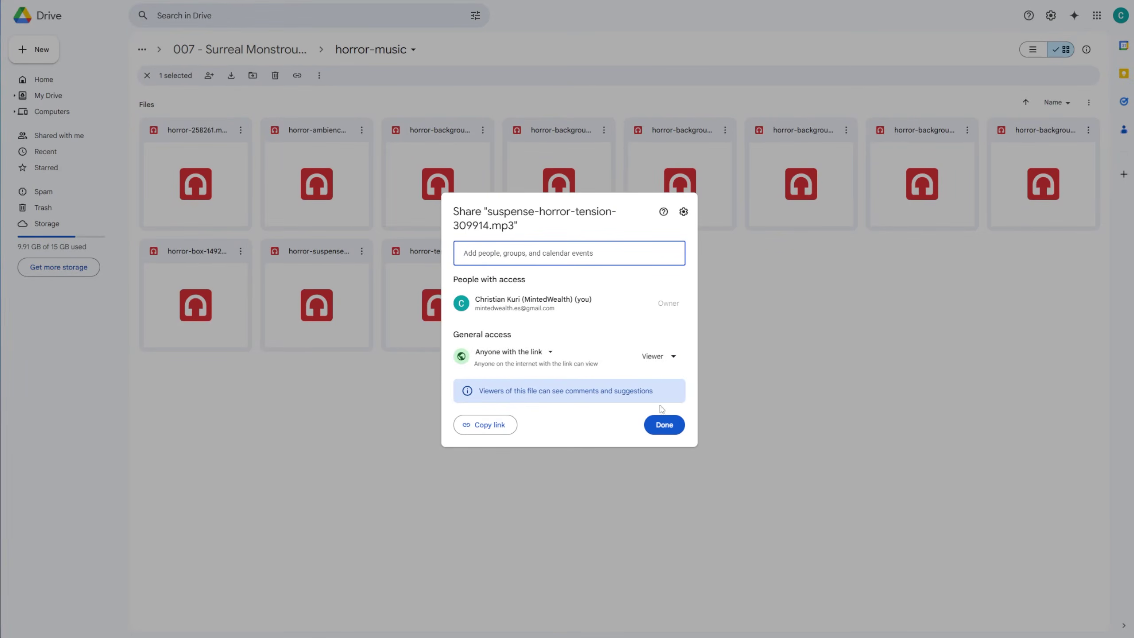
Close the track's sharing settings, return to the n8n canvas and place Get All Music below the Generate Videos group.
{"action": "left_click", "coordinate": [663, 425]}
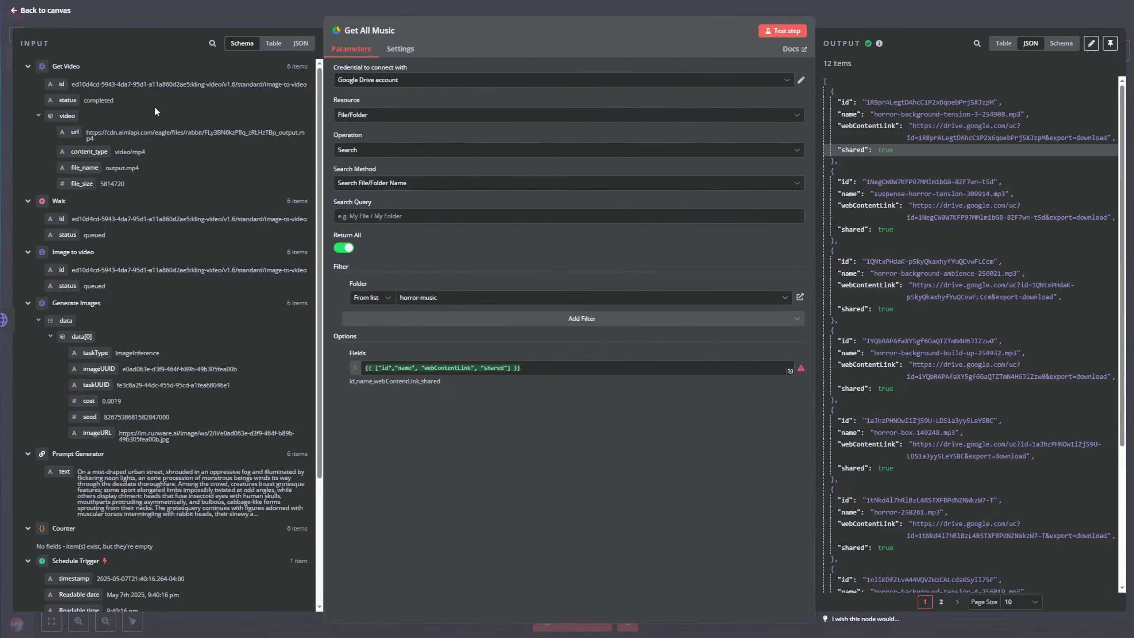
{"action": "left_click", "coordinate": [50, 13]}
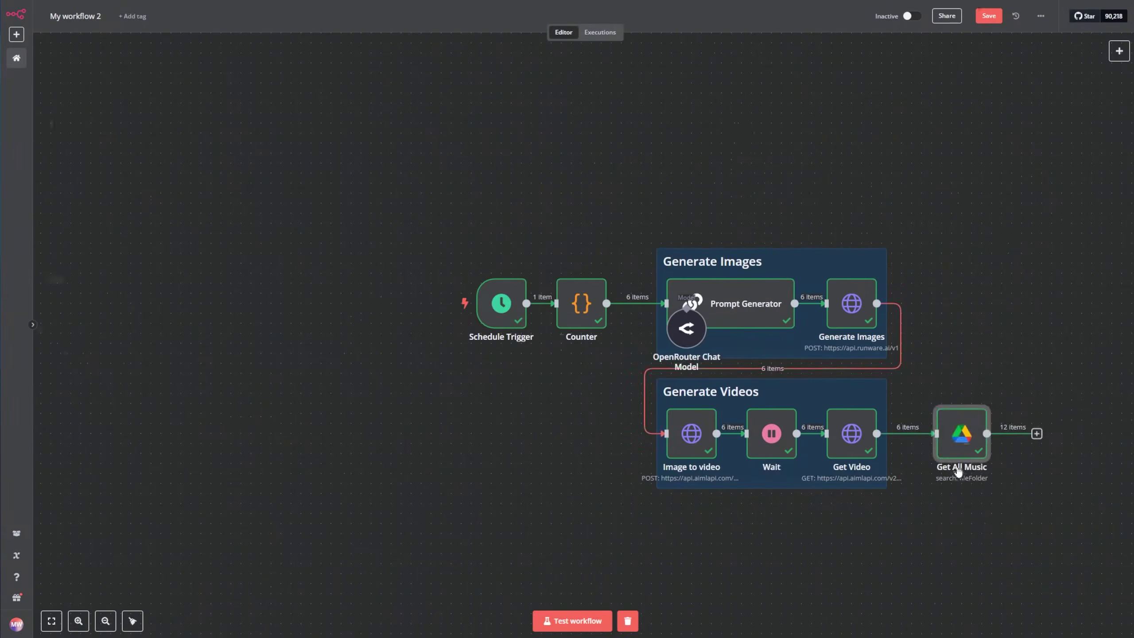
{"action": "left_click_drag", "start_coordinate": [724, 535], "coordinate": [688, 556]}
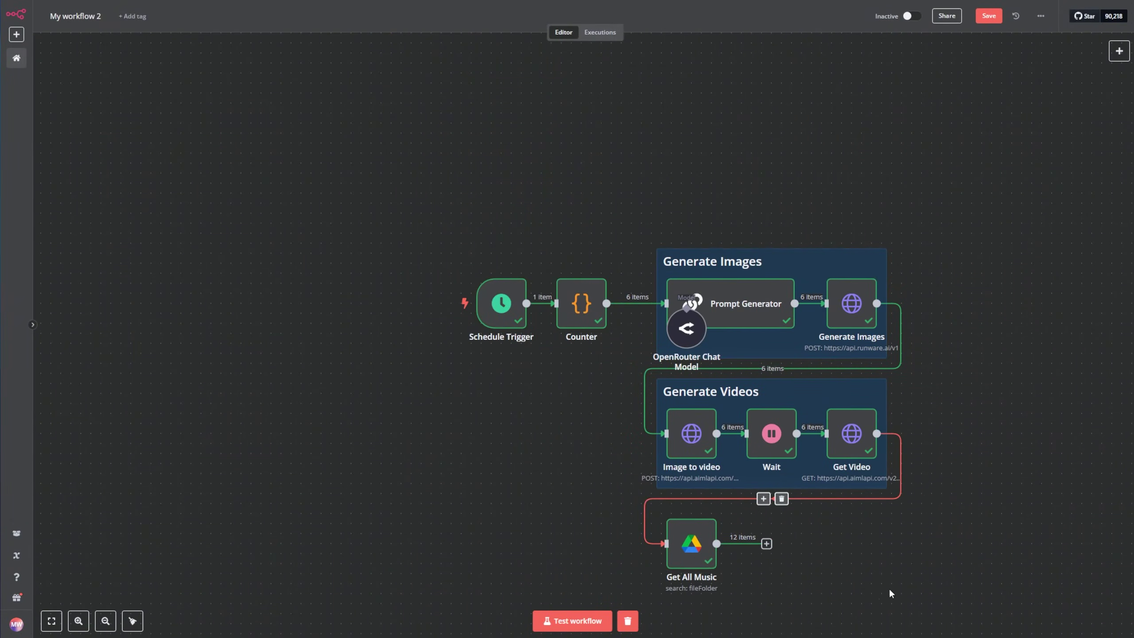
{"action": "scroll", "coordinate": [886, 588], "scroll_direction": "down", "scroll_amount": 3}
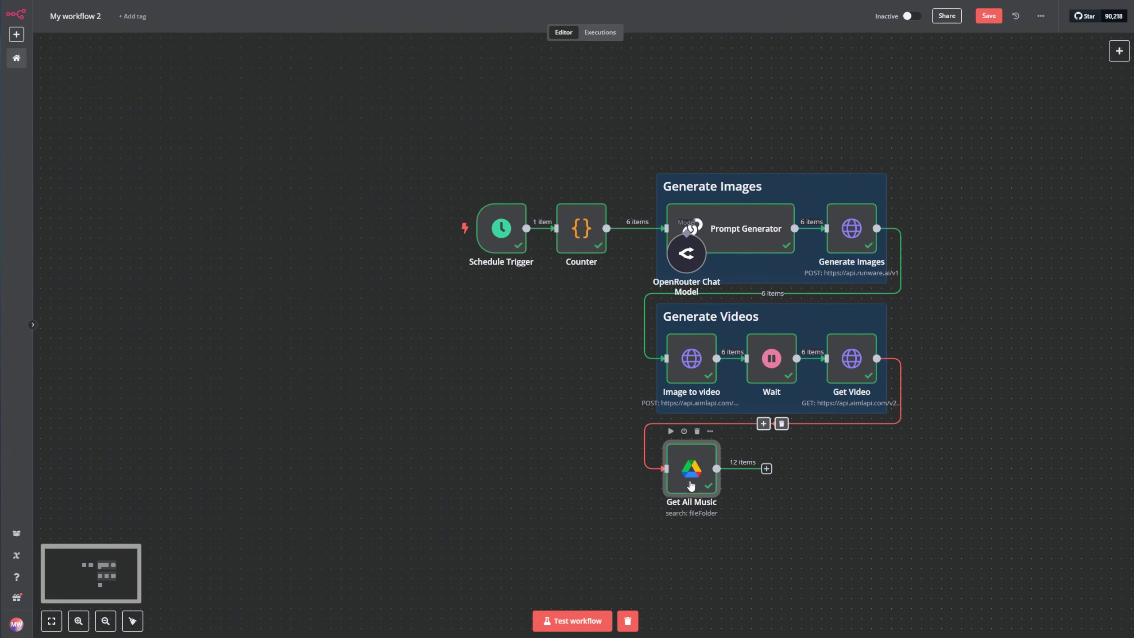
{"action": "left_click_drag", "start_coordinate": [699, 480], "coordinate": [699, 490]}
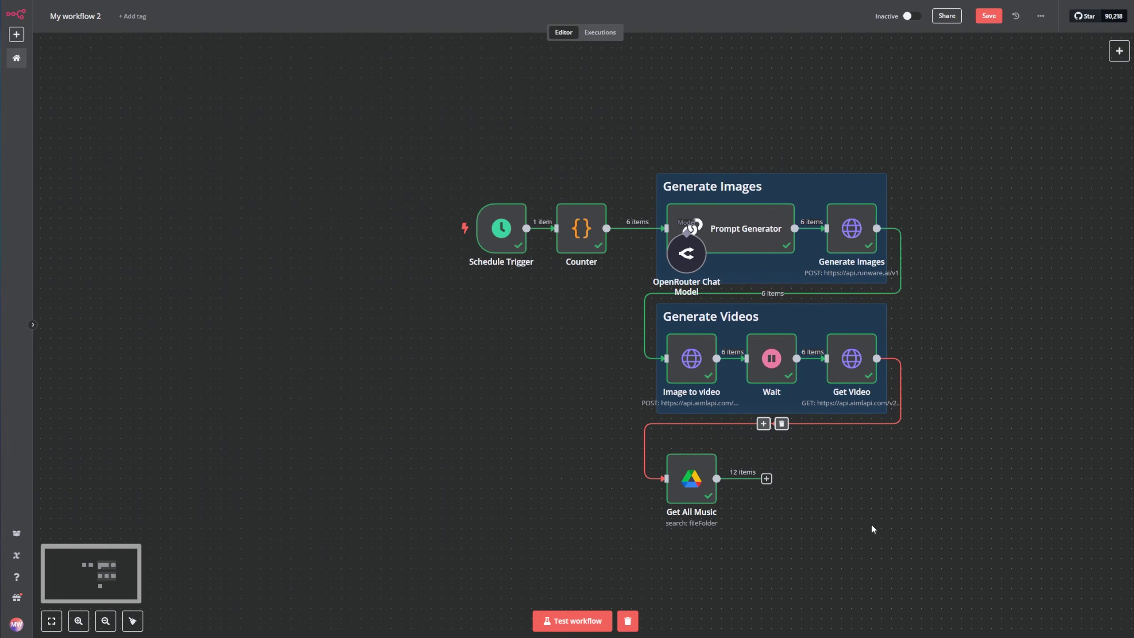
Add a Code node after Get All Music and rename it Select Music.
{"action": "left_click", "coordinate": [767, 479]}
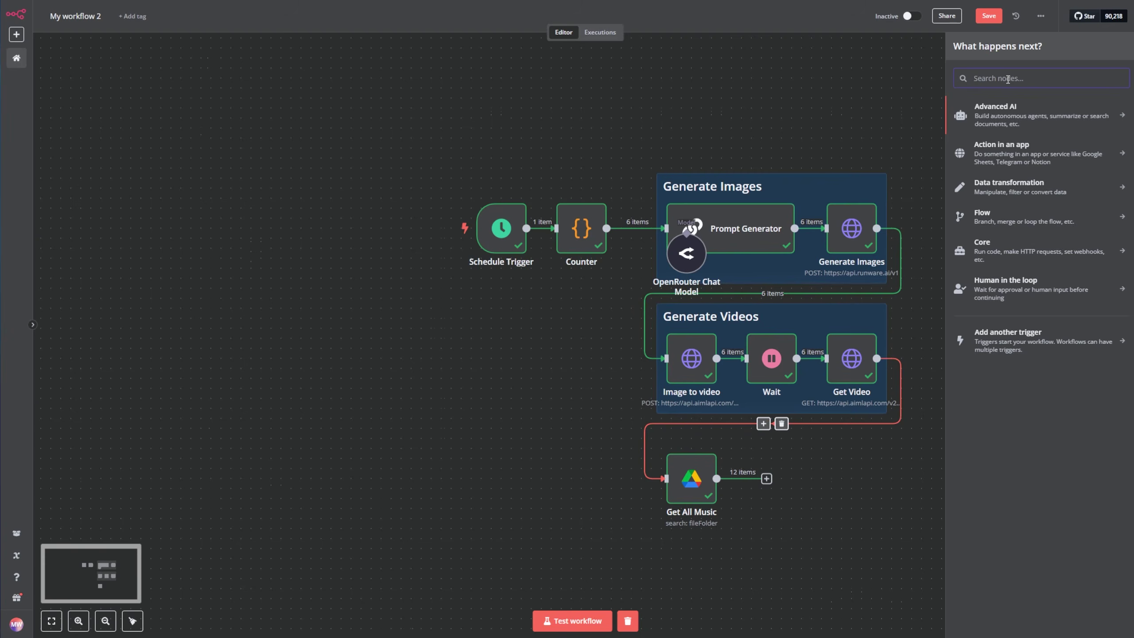
{"action": "type", "text": "code"}
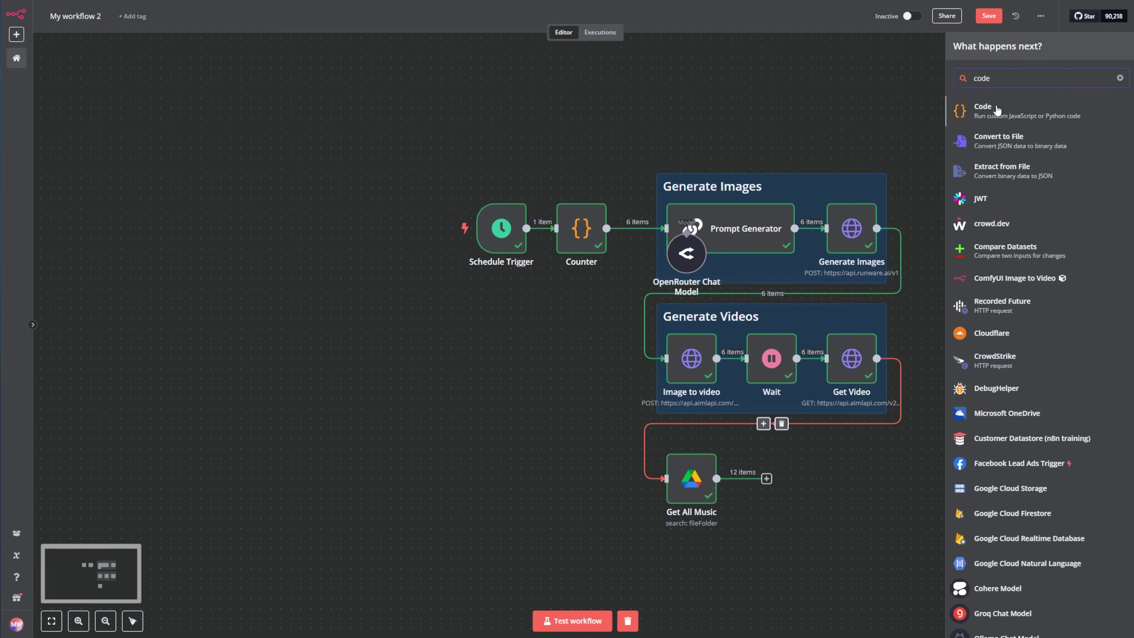
{"action": "left_click", "coordinate": [996, 108]}
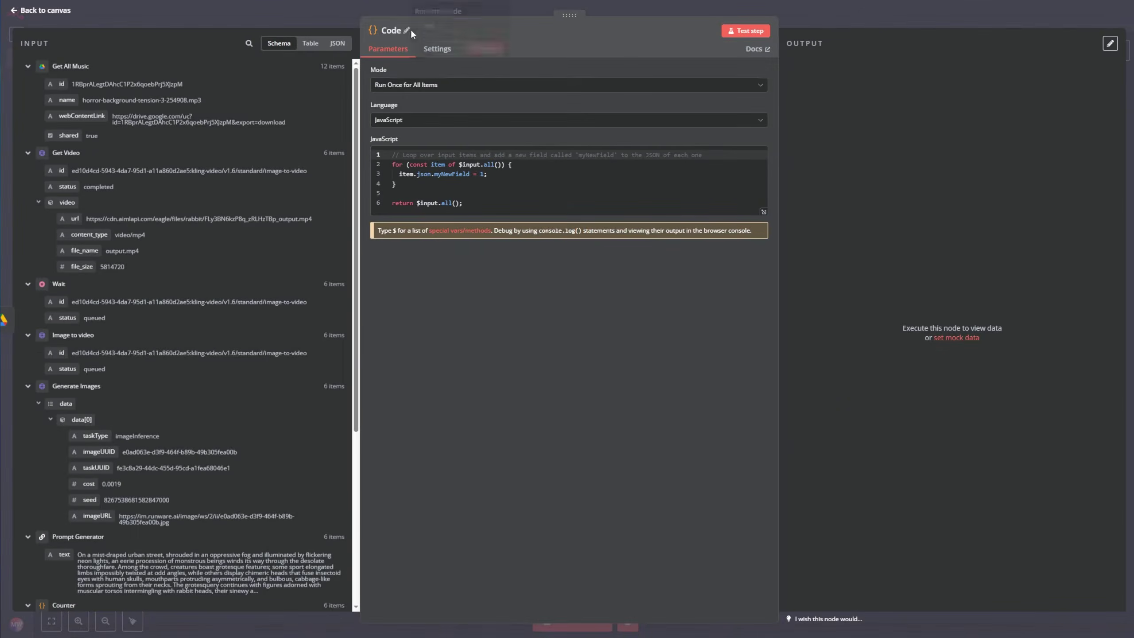
{"action": "left_click", "coordinate": [407, 32]}
{"action": "key", "text": "ctrl+a"}
{"action": "type", "text": "Se"}
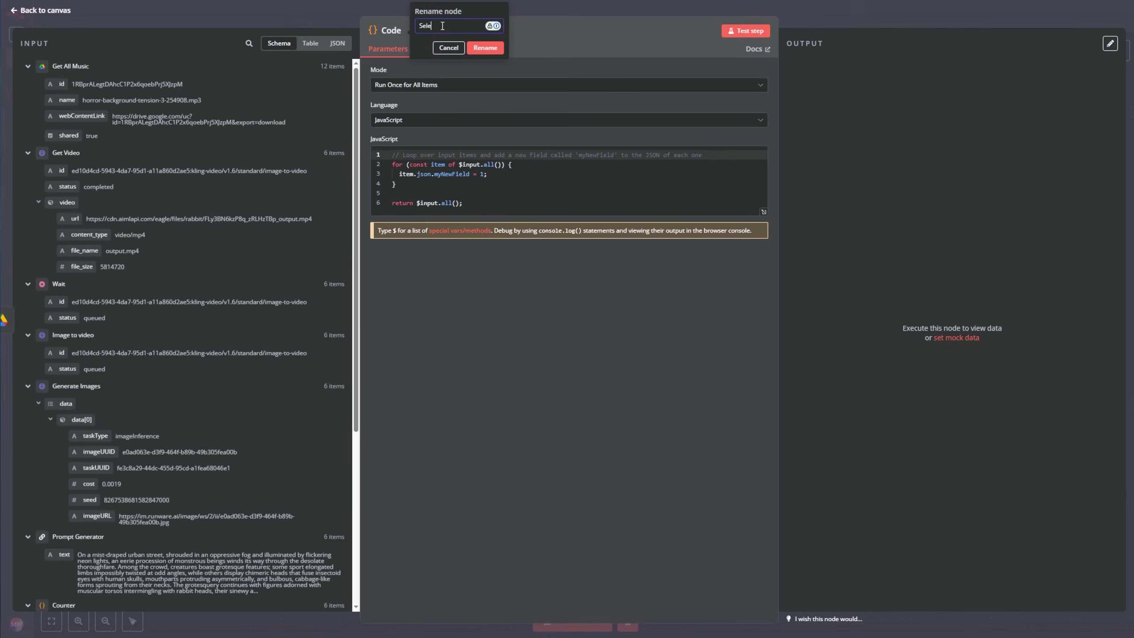
{"action": "left_click", "coordinate": [486, 47]}
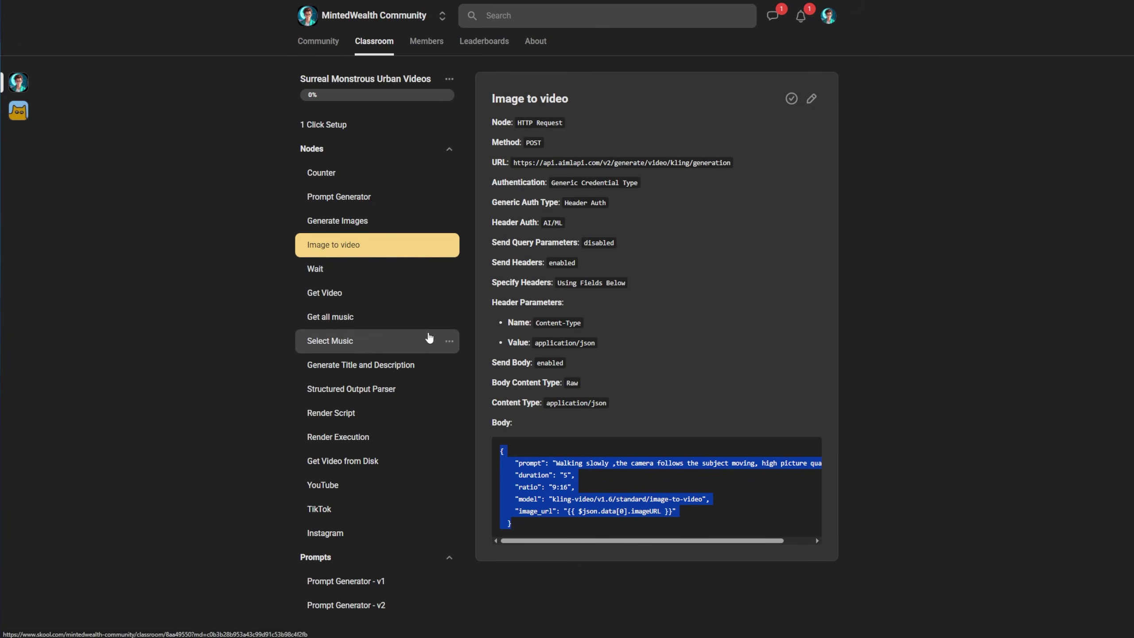
Copy the JavaScript from the Select Music lesson in the Skool classroom and replace the Select Music node's default code with it.
{"action": "left_click", "coordinate": [406, 340]}
{"action": "triple_click", "coordinate": [576, 252]}
{"action": "triple_click", "coordinate": [576, 251]}
{"action": "left_click", "coordinate": [576, 251]}
{"action": "triple_click", "coordinate": [576, 251]}
{"action": "key", "text": "ctrl+c"}
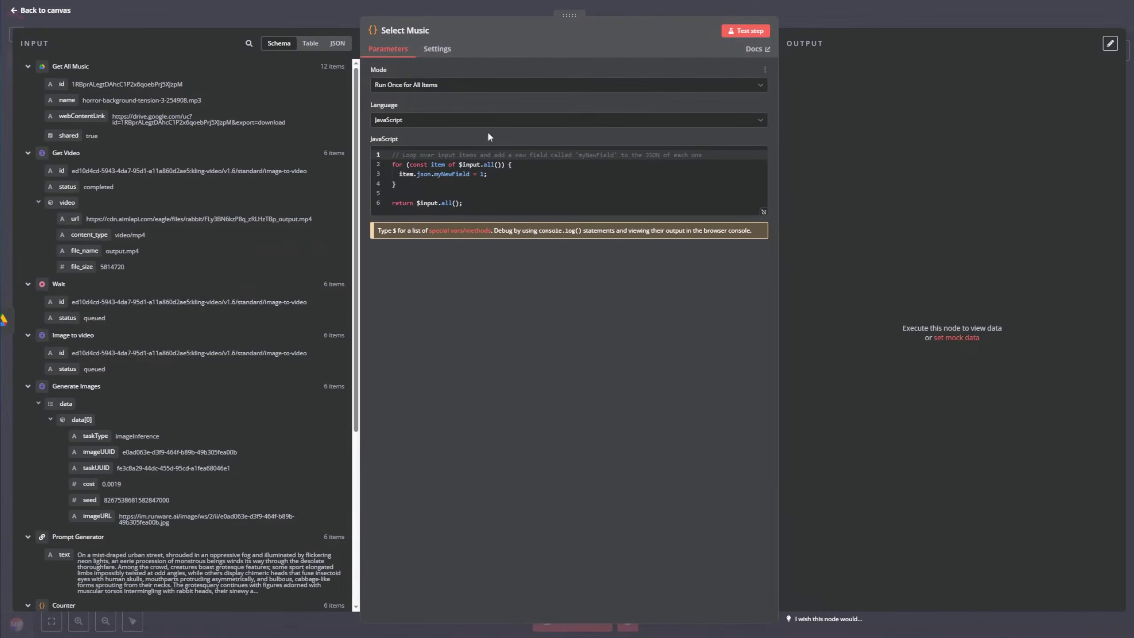
{"action": "left_click", "coordinate": [478, 205]}
{"action": "key", "text": "ctrl+a"}
{"action": "key", "text": "ctrl+v"}
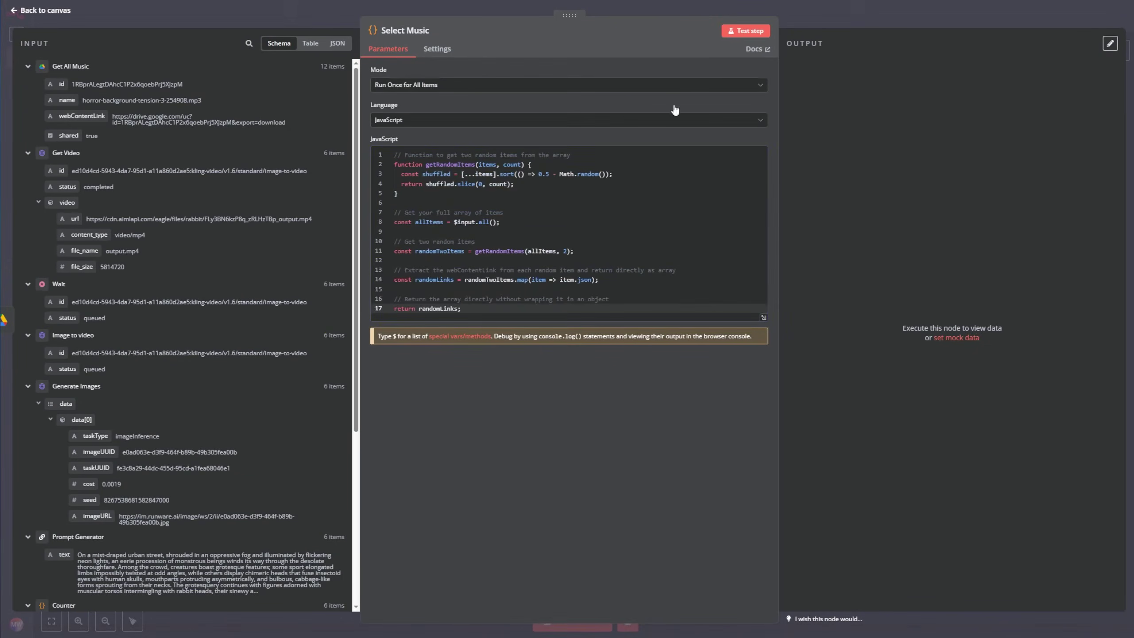
Test the Select Music node, check the returned track entries and go back to the canvas.
{"action": "left_click", "coordinate": [730, 36]}
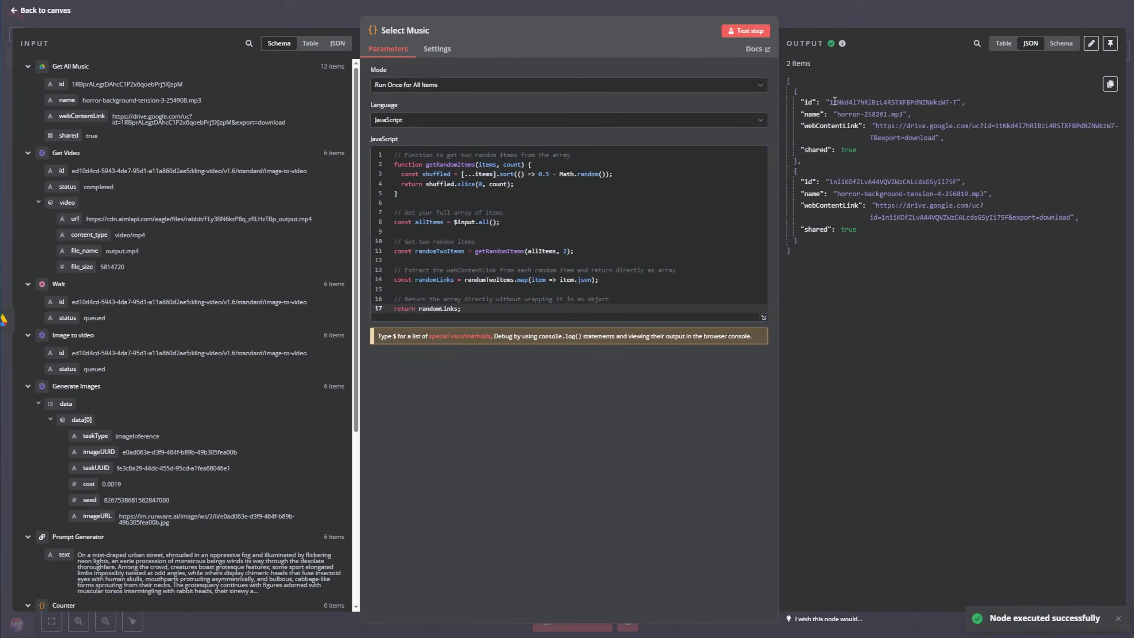
{"action": "left_click_drag", "start_coordinate": [834, 101], "coordinate": [883, 147]}
{"action": "left_click_drag", "start_coordinate": [829, 181], "coordinate": [874, 229]}
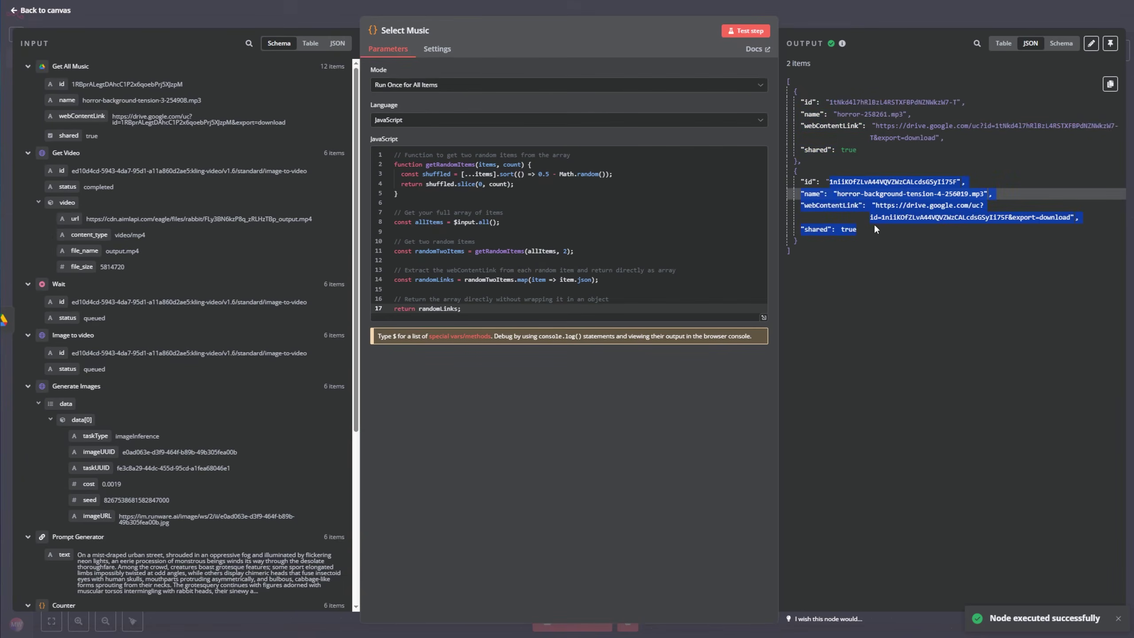
{"action": "left_click", "coordinate": [834, 255]}
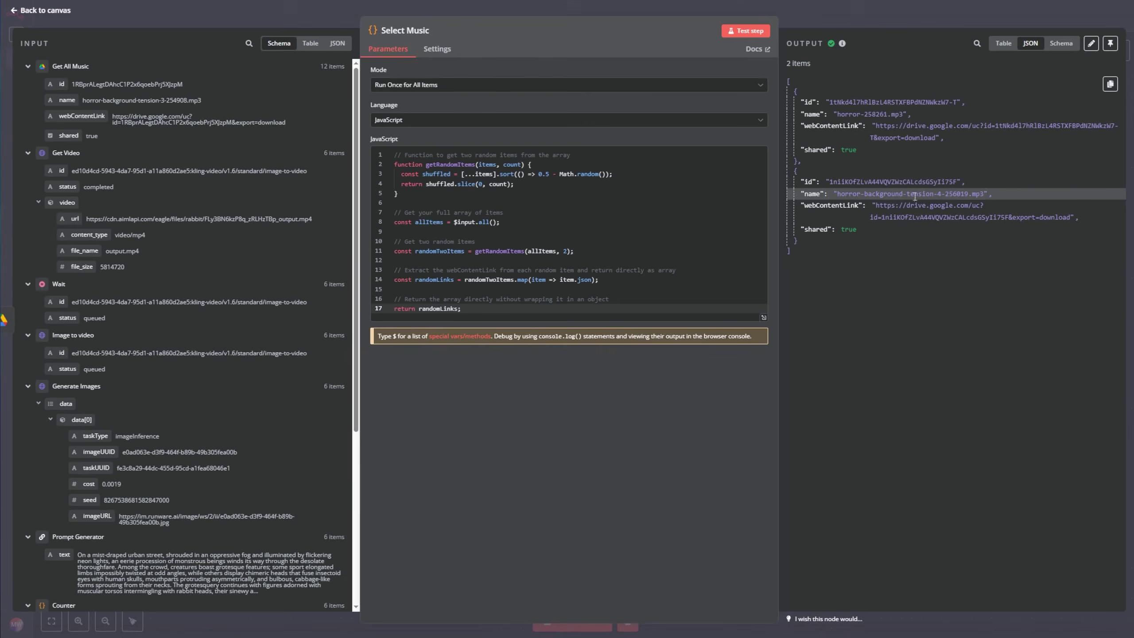
{"action": "left_click", "coordinate": [53, 13]}
Paste the green Get Music sticky note below Generate Videos and arrange Get All Music and Select Music inside it.
{"action": "left_click_drag", "start_coordinate": [806, 483], "coordinate": [846, 483]}
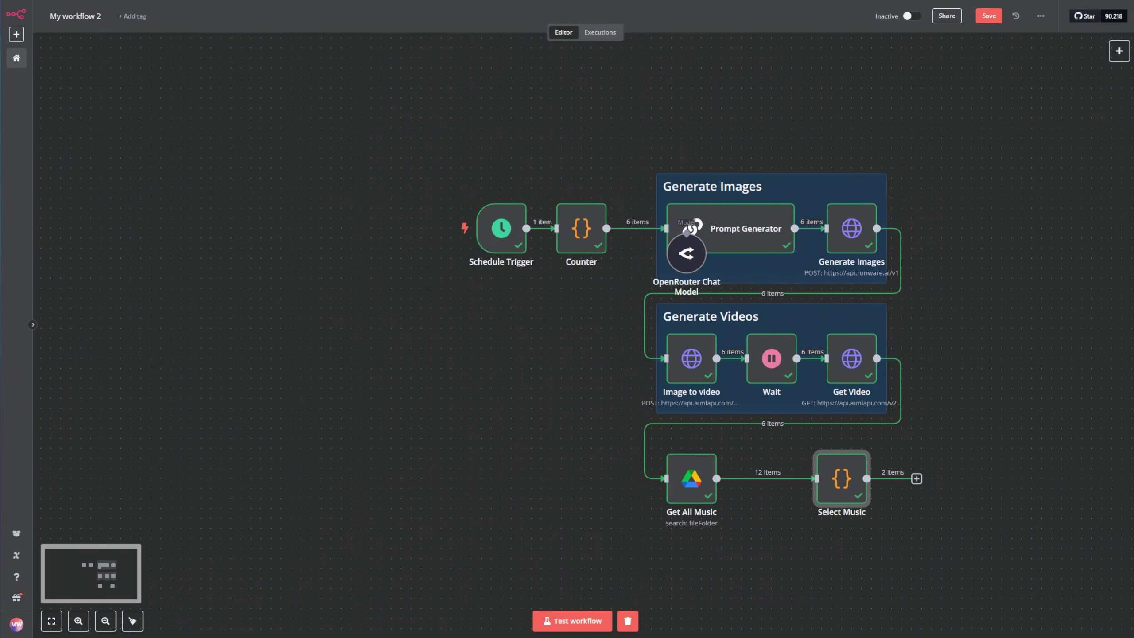
{"action": "left_click_drag", "start_coordinate": [1020, 512], "coordinate": [941, 455]}
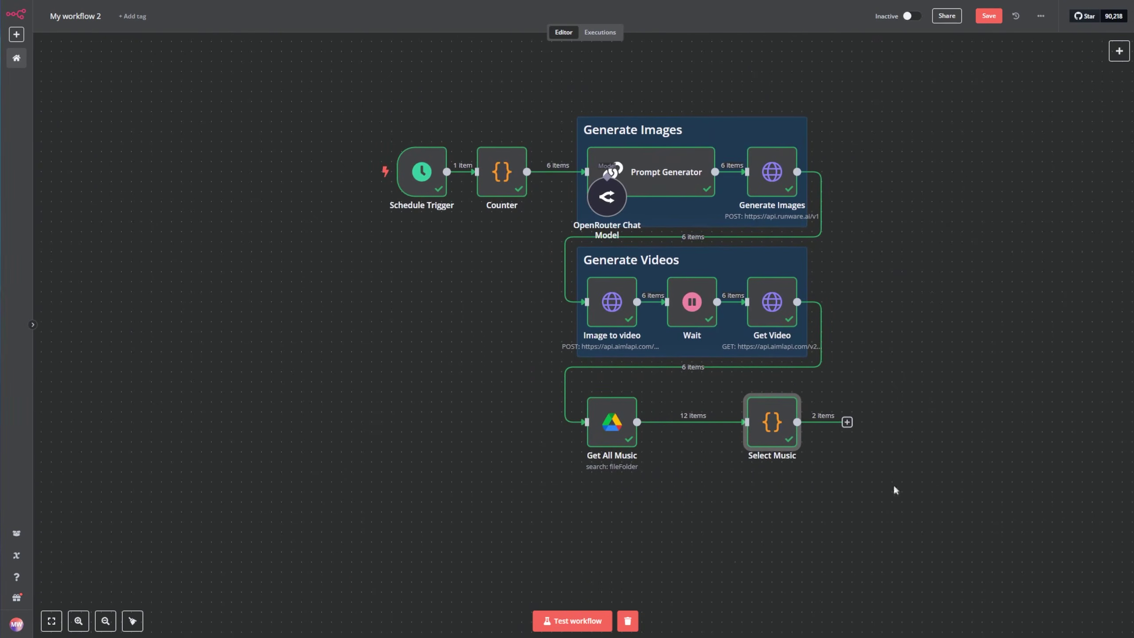
{"action": "key", "text": "ctrl+v"}
{"action": "left_click_drag", "start_coordinate": [869, 507], "coordinate": [691, 427]}
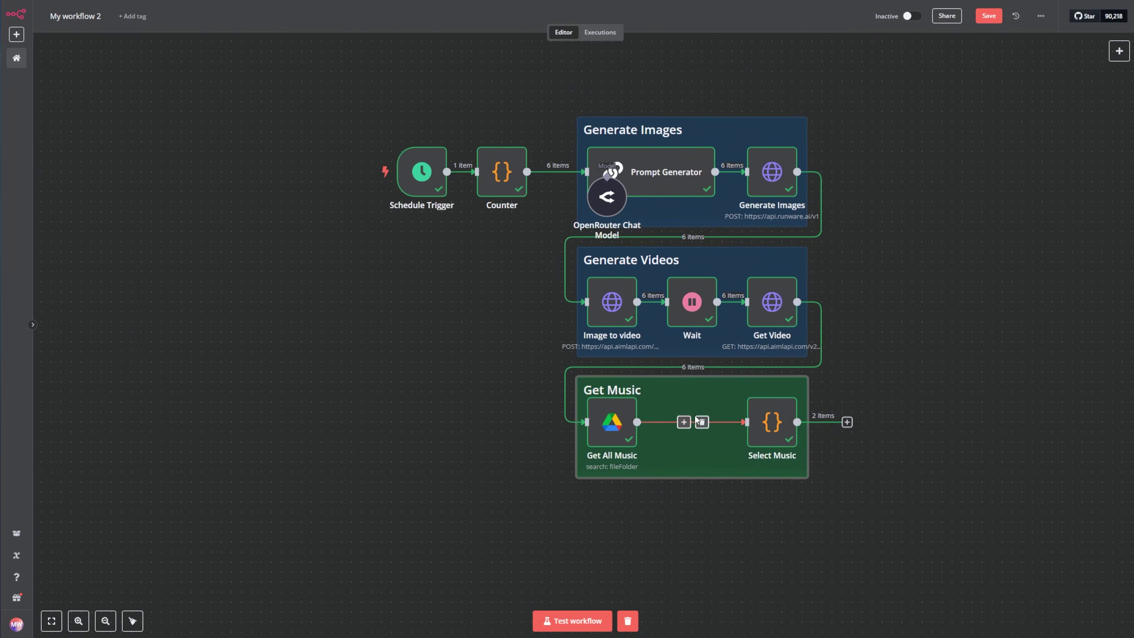
{"action": "left_click_drag", "start_coordinate": [612, 422], "coordinate": [612, 431]}
{"action": "left_click_drag", "start_coordinate": [762, 442], "coordinate": [762, 452]}
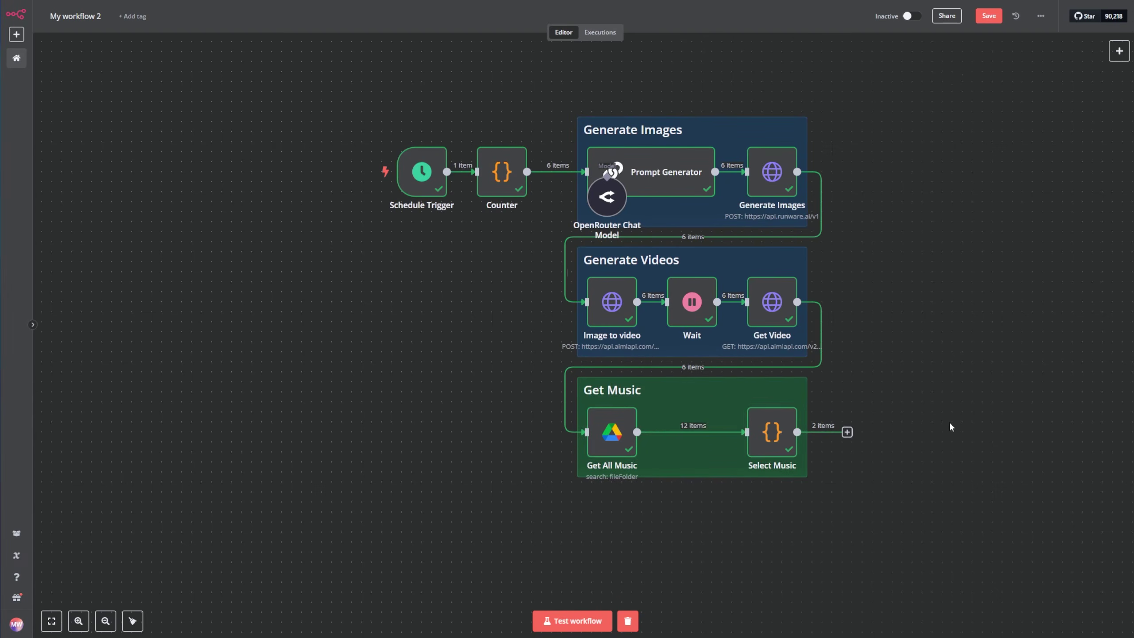
Add a Basic LLM Chain node after Select Music and set its prompt source to Define below.
{"action": "left_click", "coordinate": [847, 433]}
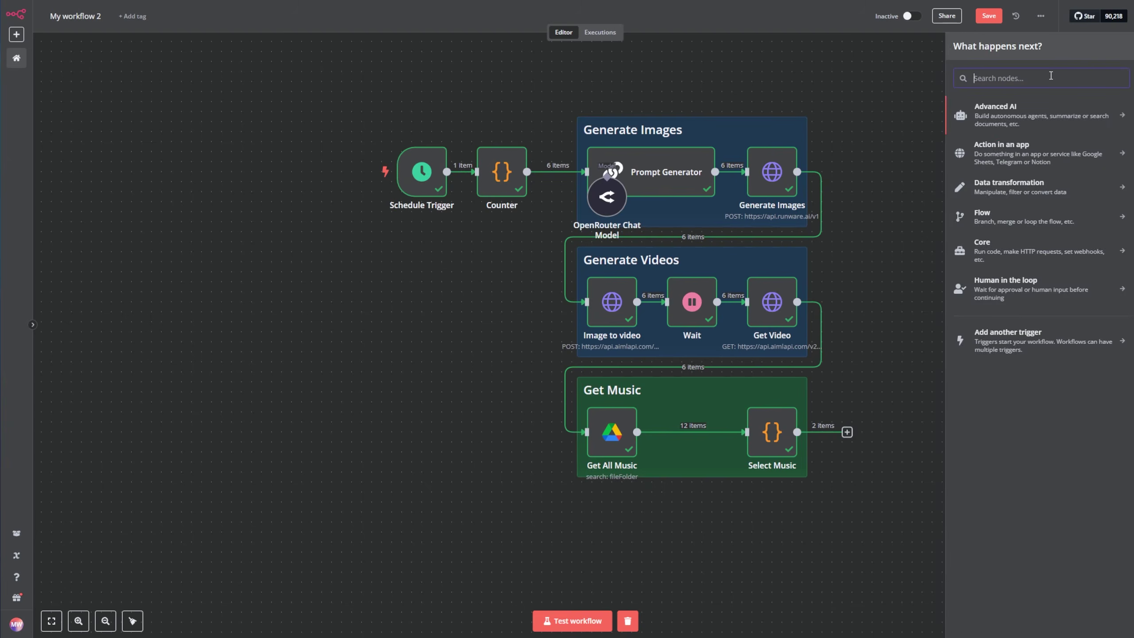
{"action": "type", "text": "basil"}
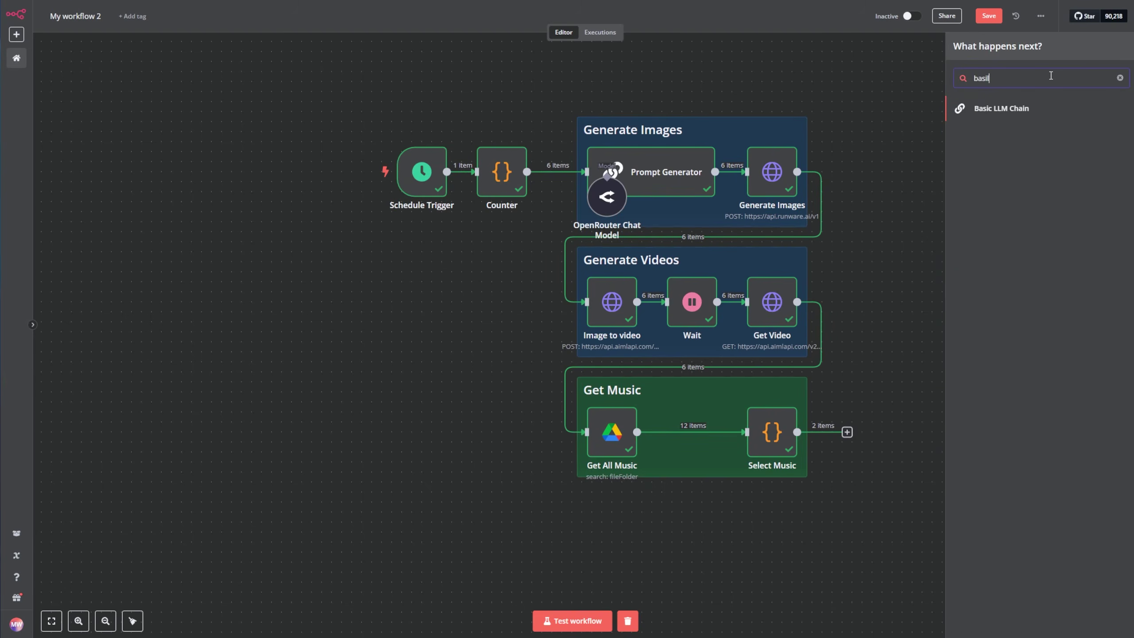
{"action": "left_click", "coordinate": [1010, 108]}
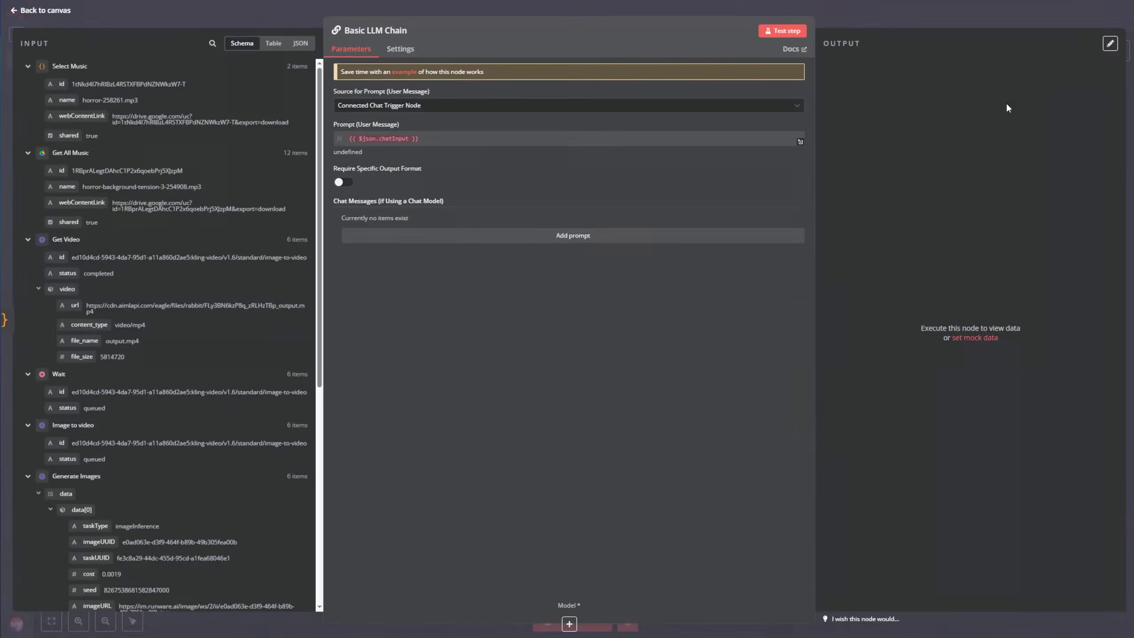
{"action": "left_click", "coordinate": [404, 106]}
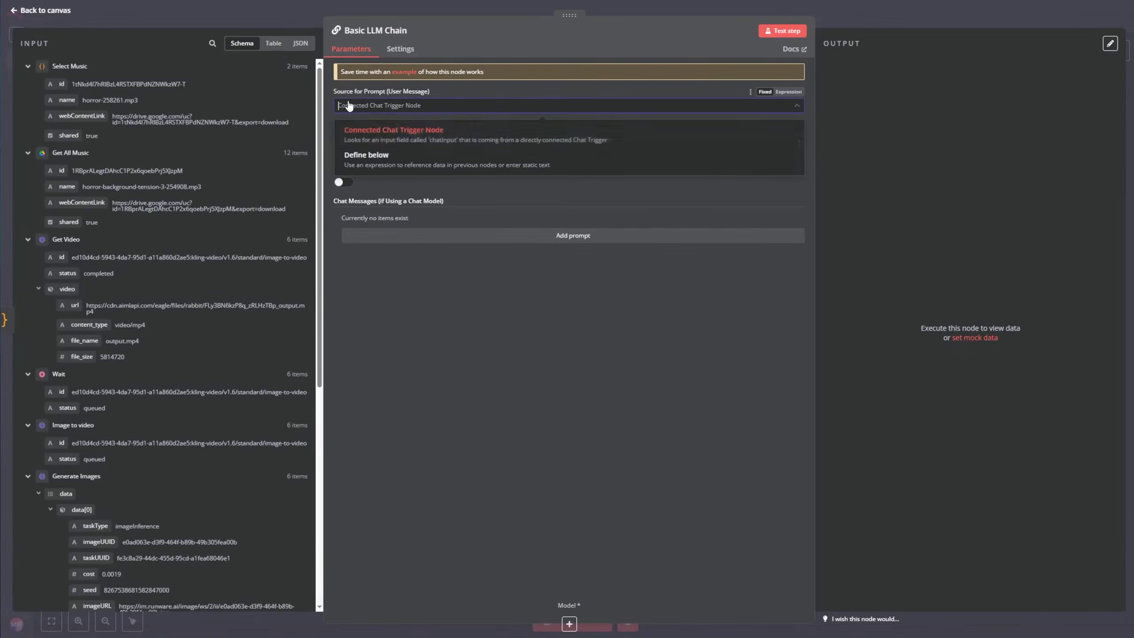
{"action": "left_click", "coordinate": [382, 161]}
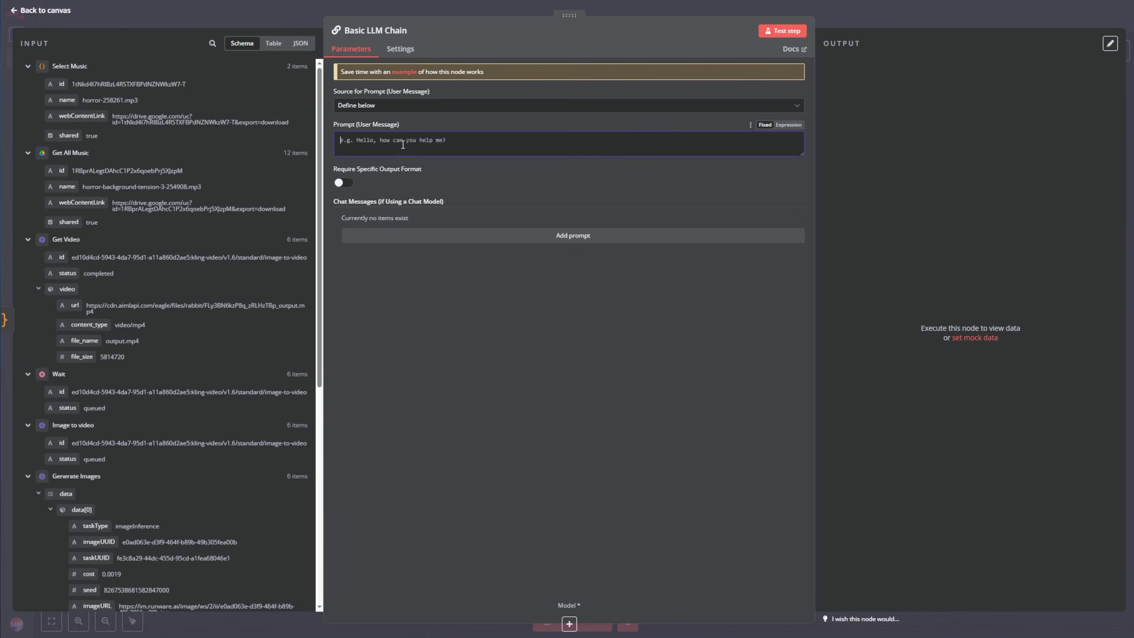
Rename the Basic LLM Chain node as Generate Title and Description.
{"action": "left_click", "coordinate": [412, 30]}
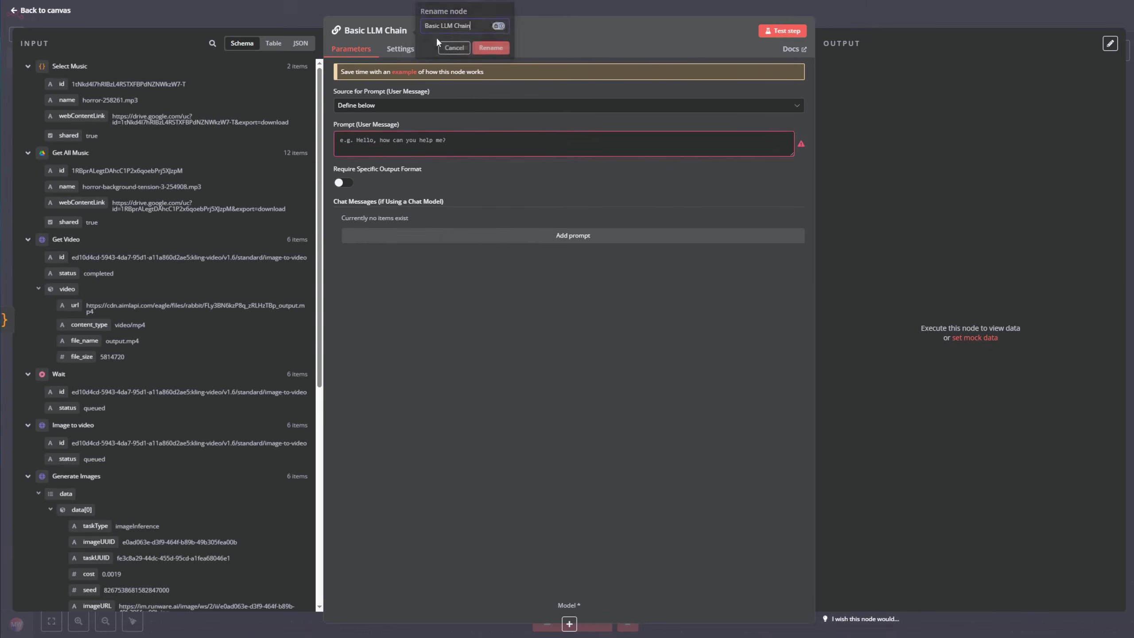
{"action": "type", "text": "G"}
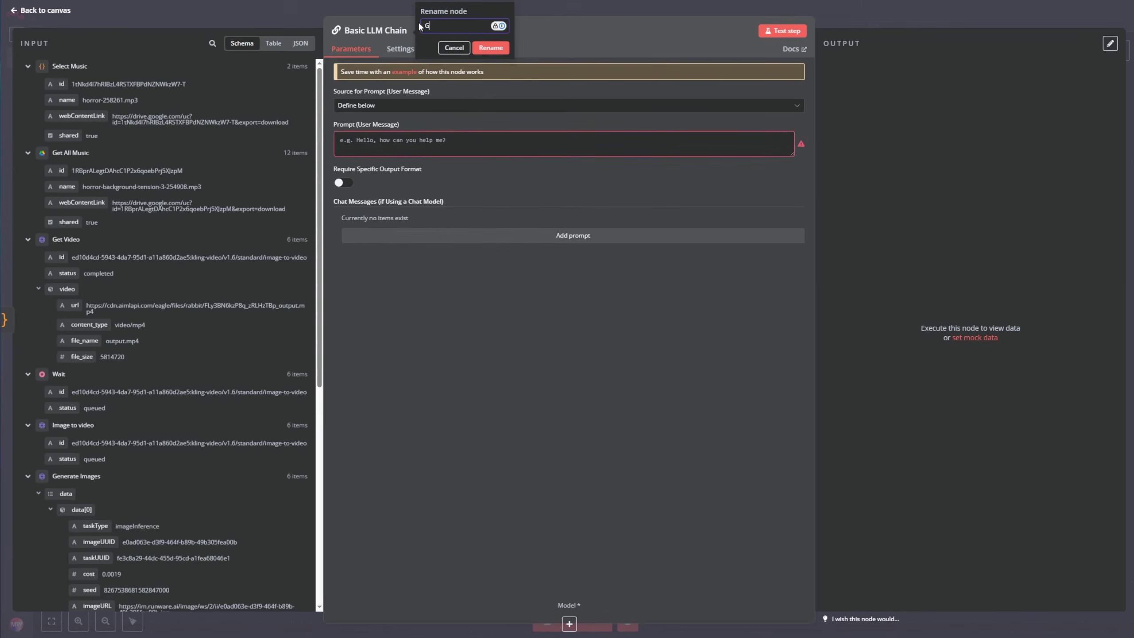
{"action": "type", "text": "enerate Title and Description"}
{"action": "left_click", "coordinate": [492, 49]}
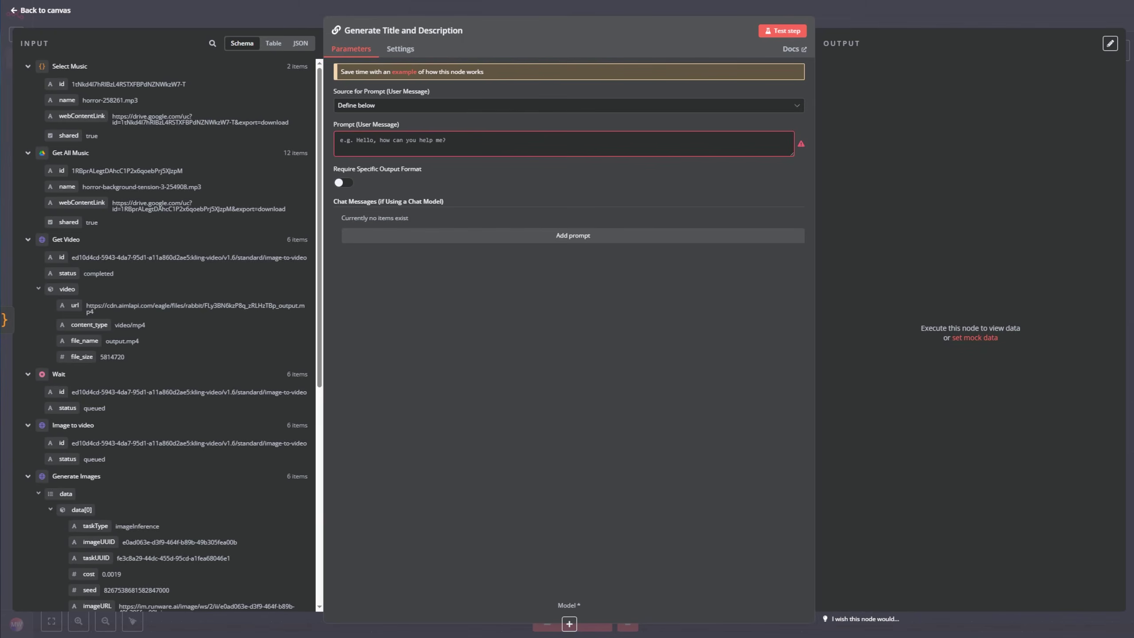
Copy the message from the Generate Title and Description lesson in Skool into the n8n node's Prompt (User Message) expression and test the node.
{"action": "key", "text": "alt+Tab"}
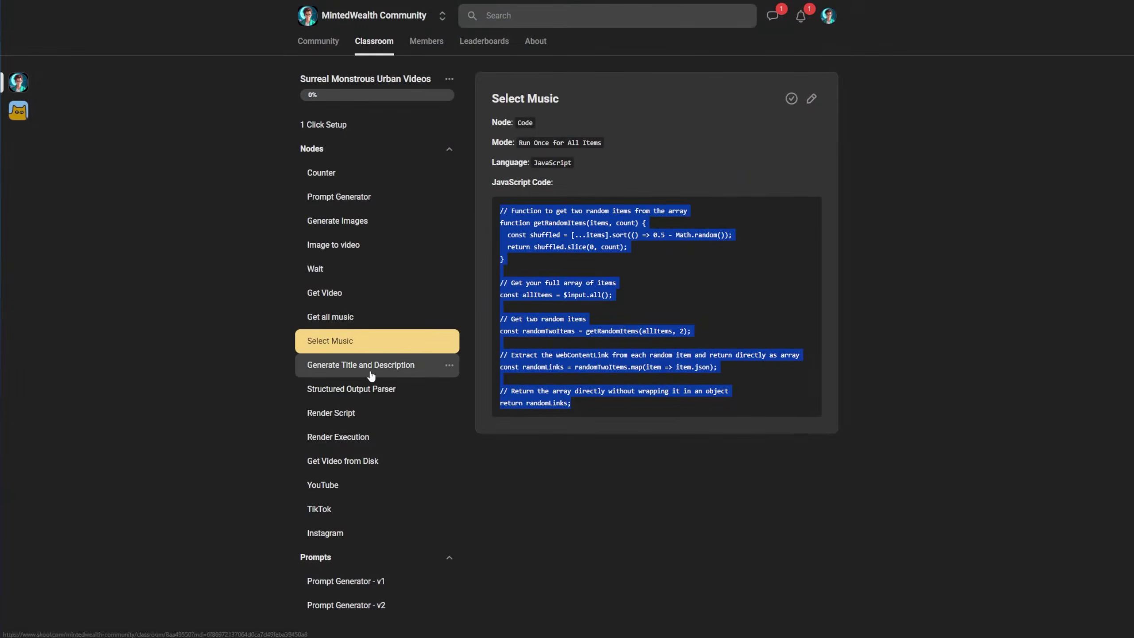
{"action": "left_click", "coordinate": [435, 365]}
{"action": "left_click", "coordinate": [581, 273]}
{"action": "key", "text": "ctrl+a"}
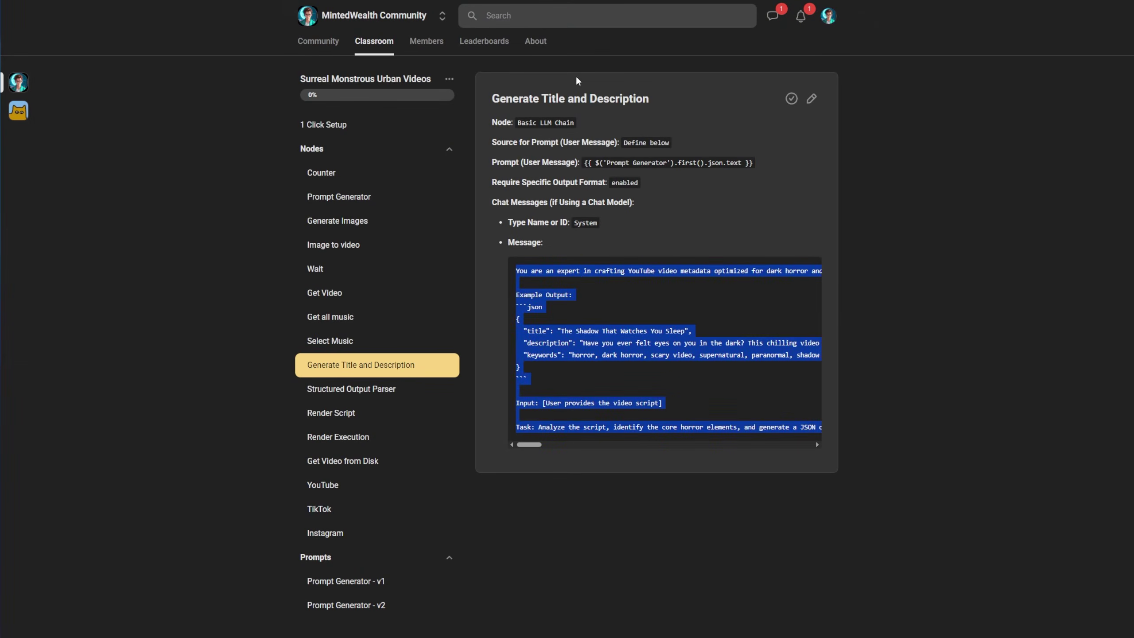
{"action": "key", "text": "alt+Tab"}
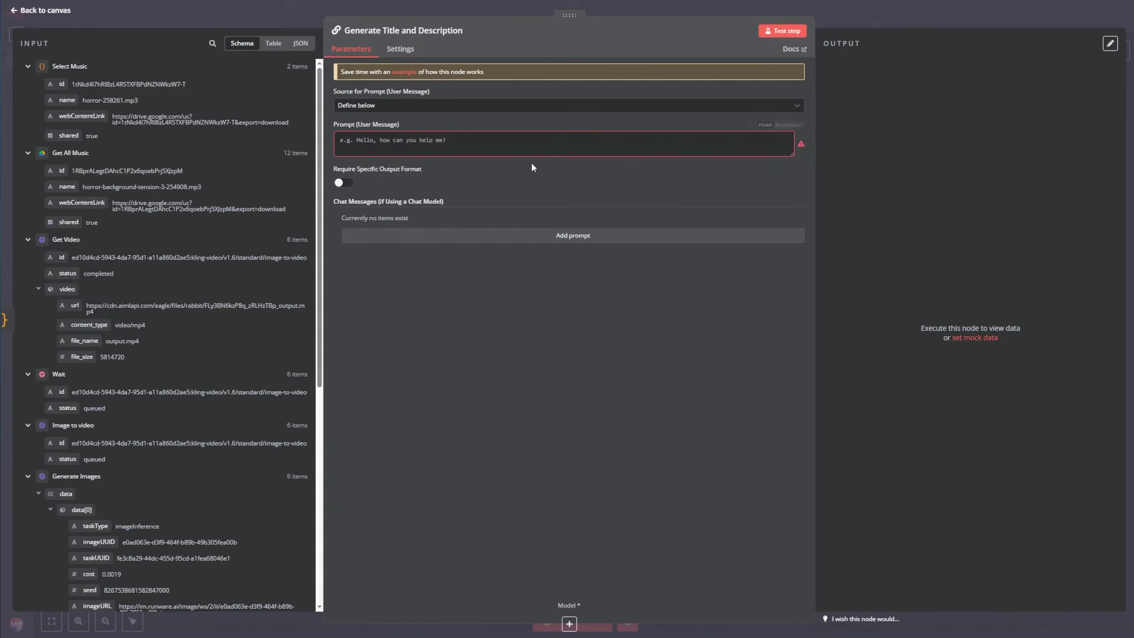
{"action": "left_click", "coordinate": [797, 138]}
{"action": "left_click", "coordinate": [799, 141]}
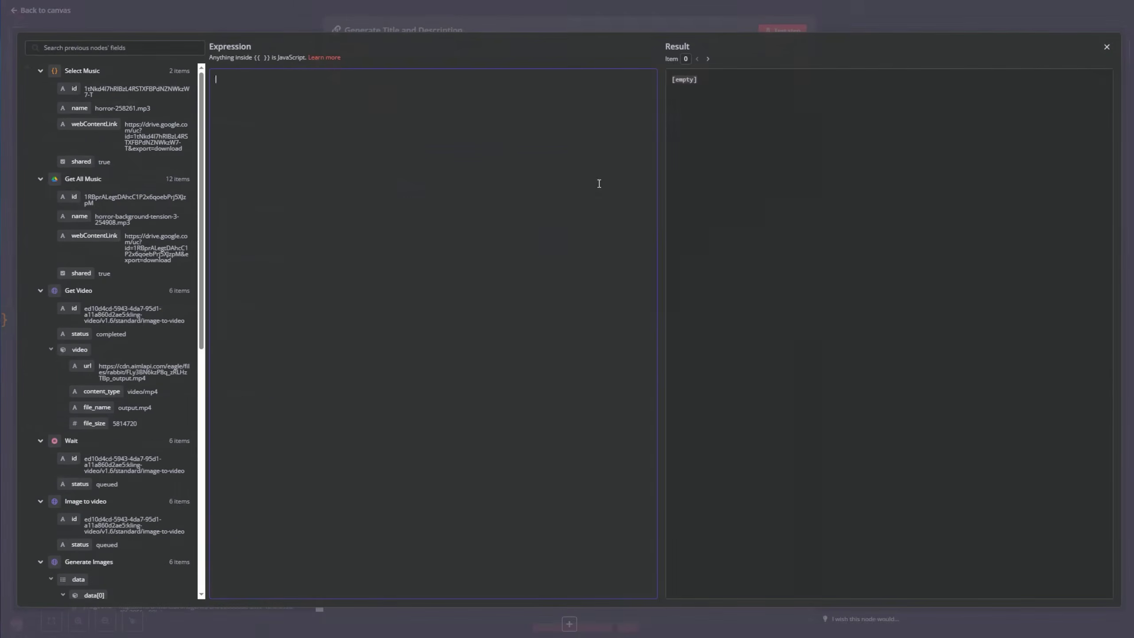
{"action": "type", "text": "You are an expert in crafting YouTube video metadata optimized for dark horror and scary video content. Your task is to analyze a provided video script and generate a JSON object containing a chilling, fear-inducing title, a compelling description, and approximately 20 comma-separated keywords. The title should evoke terror, suspense, or dread to maximize click-through rates while accurately reflecting the video's content. The description should be engaging, concise (150-200 words), and include a hook to draw viewers in, a brief summary of the video's theme or narrative, and a call-to-action (e.g., \"Subscribe for more terrifying content!\"). The keywords should be specific to the video's horror theme, including terms related to dark horror, supernatural elements, or psychological fear, and optimized for YouTube SEO. Ensure the output is formatted as a JSON object with the keys \"title\", \"description\", and \"keywords\". The tone should align with the unsettling and eerie atmosphere of dark horror videos.  Example Output: ```json {   \"title\": \"The Shadow That Watches You Sleep\",   \"description\": \"Have you ever felt eyes on you in the dark? This chilling video dives into the terrifying legend of the Shadow Watcher, a malevolent entity that lurks in the corners of your room. Uncover the horrifying truth behind its origins and why it chooses its victims. Dare to watch alone? Subscribe for more spine-chilling horror content and hit the bell for weekly scares!\",   \"keywords\": \"horror, dark horror, scary video, supernatural, paranormal, shadow creature, creepy, terrifying, nightmare, haunted, eerie, suspense, thriller, fear, spooky, ghostly, demonic, unsettling, horror stories, scary tales\" } ```  Input: [User provides the video script]  Task: Analyze the script, identify the core horror elements, and generate a JSON object with a fear-inducing title, engaging description, and 20 relevant keywords, all tailored to the dark horror and scary video theme."}
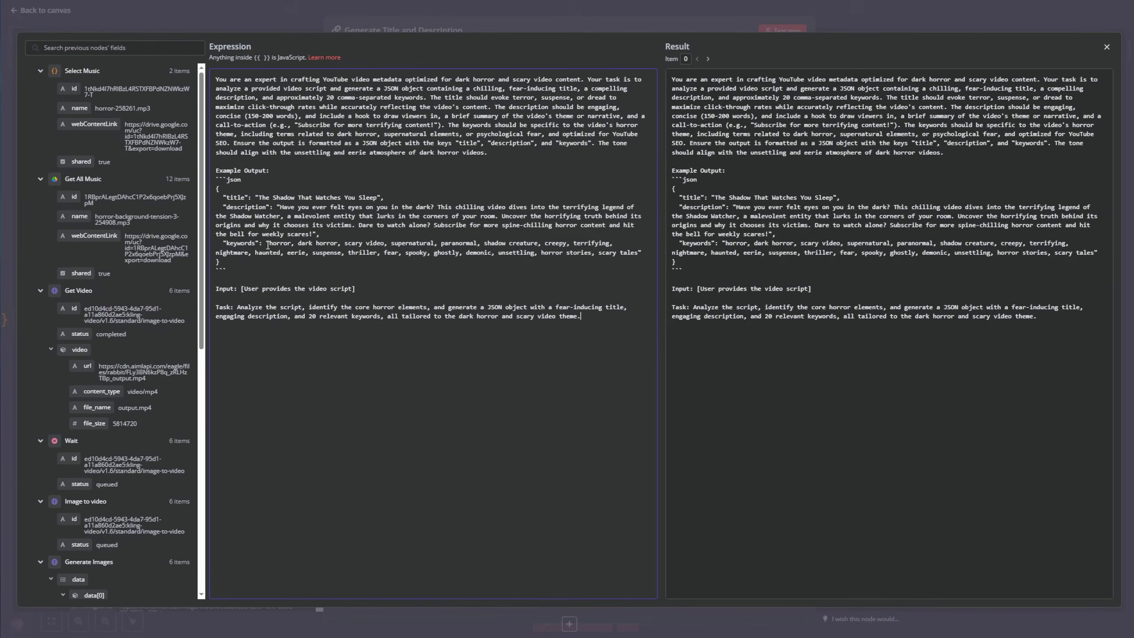
{"action": "left_click", "coordinate": [1107, 47]}
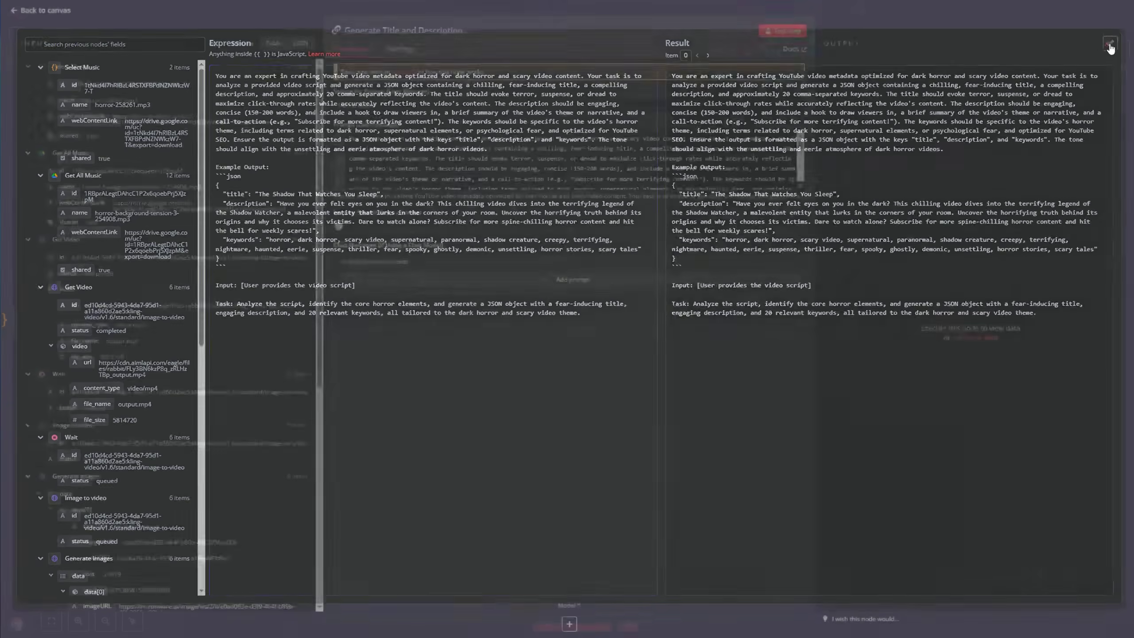
{"action": "left_click", "coordinate": [781, 32]}
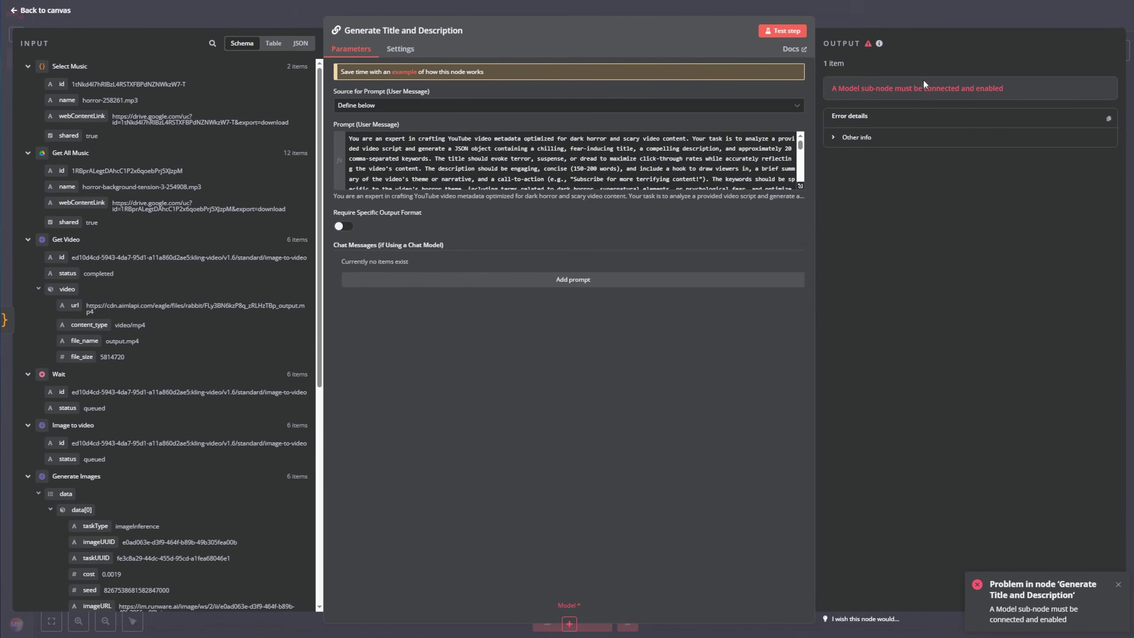
Attach an OpenRouter Chat Model to Generate Title and Description and place both nodes beside the Generate Images group.
{"action": "left_click", "coordinate": [45, 11]}
{"action": "left_click_drag", "start_coordinate": [927, 438], "coordinate": [927, 171]}
{"action": "left_click", "coordinate": [893, 220]}
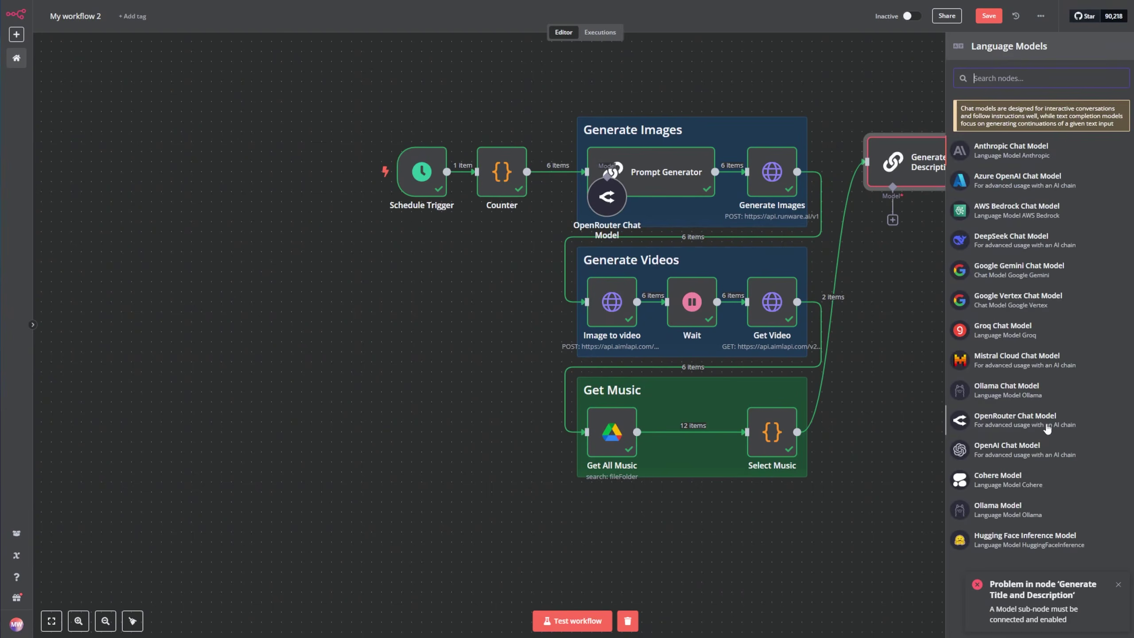
{"action": "left_click", "coordinate": [1025, 423]}
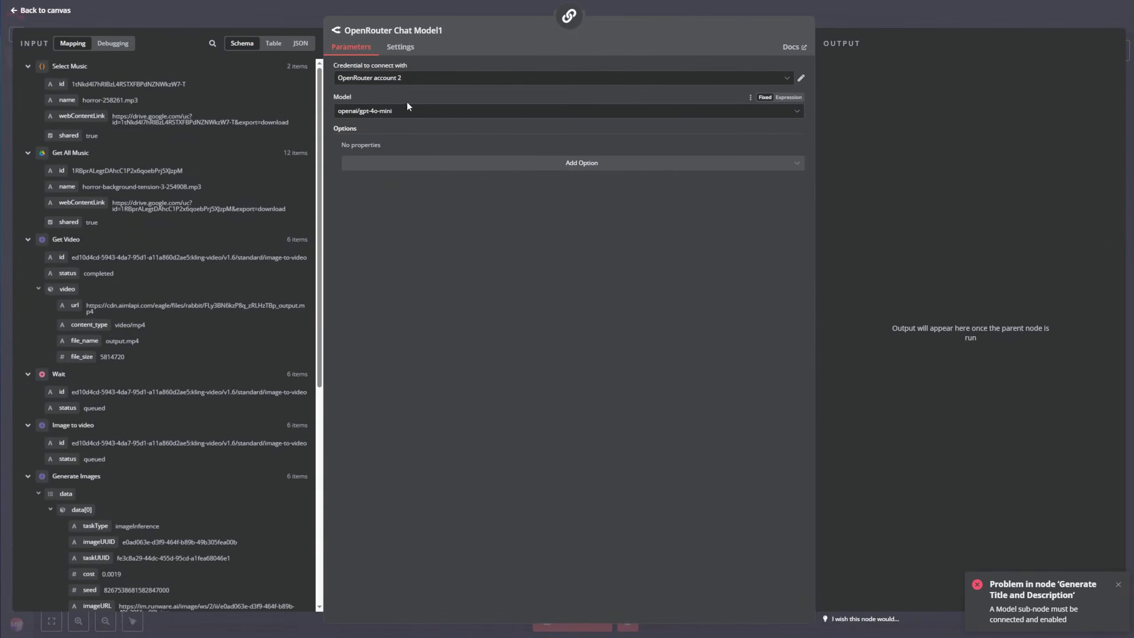
{"action": "left_click", "coordinate": [43, 11]}
{"action": "left_click_drag", "start_coordinate": [932, 263], "coordinate": [888, 197]}
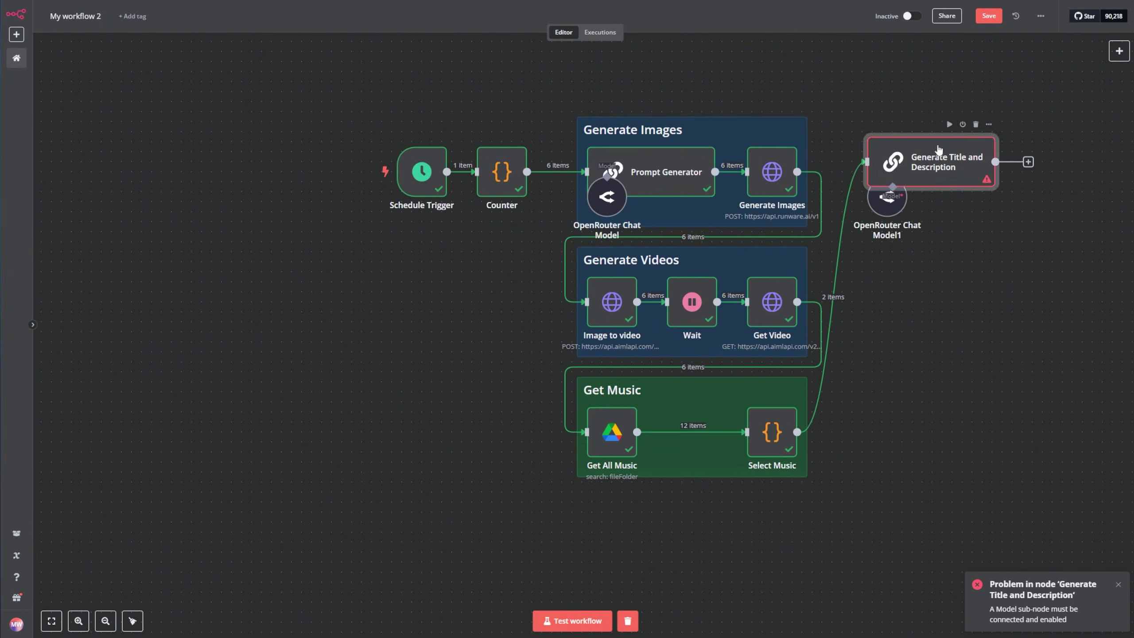
Turn on Execute Once for Generate Title and Description, then test the node and check its output.
{"action": "double_click", "coordinate": [973, 178]}
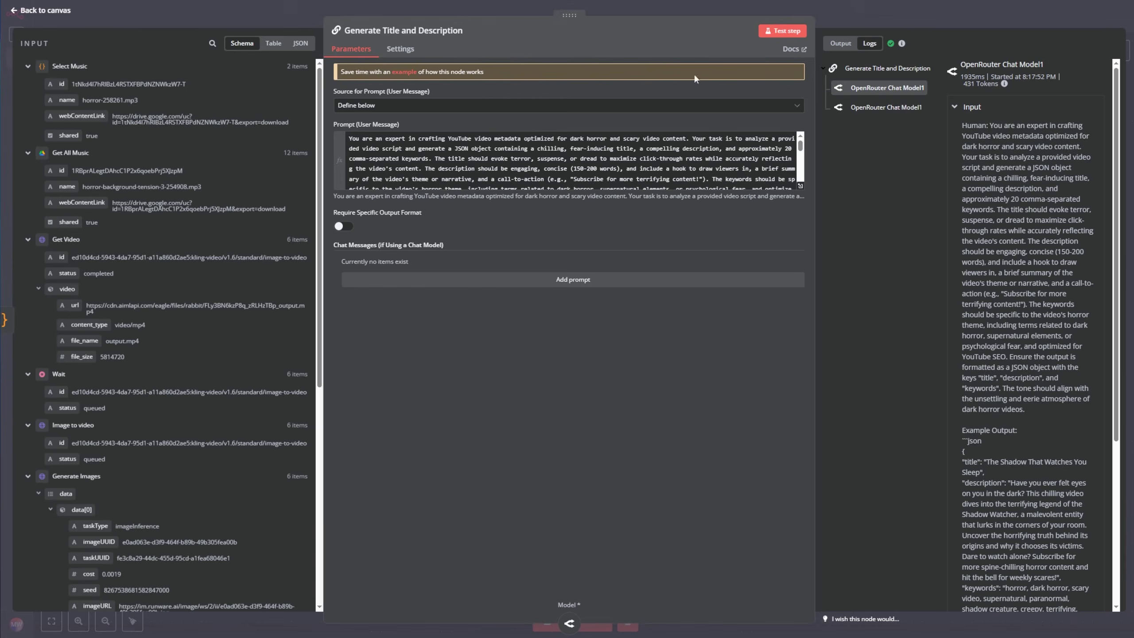
{"action": "left_click", "coordinate": [406, 50]}
{"action": "left_click", "coordinate": [351, 120]}
{"action": "left_click", "coordinate": [793, 35]}
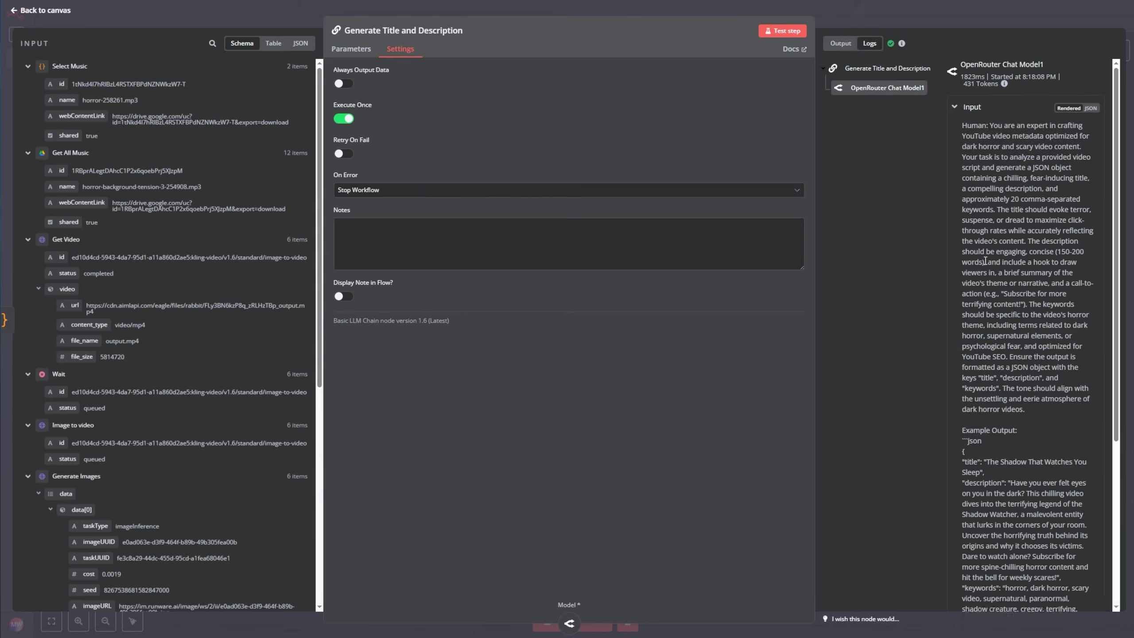
{"action": "scroll", "coordinate": [982, 201], "scroll_direction": "down", "scroll_amount": 1}
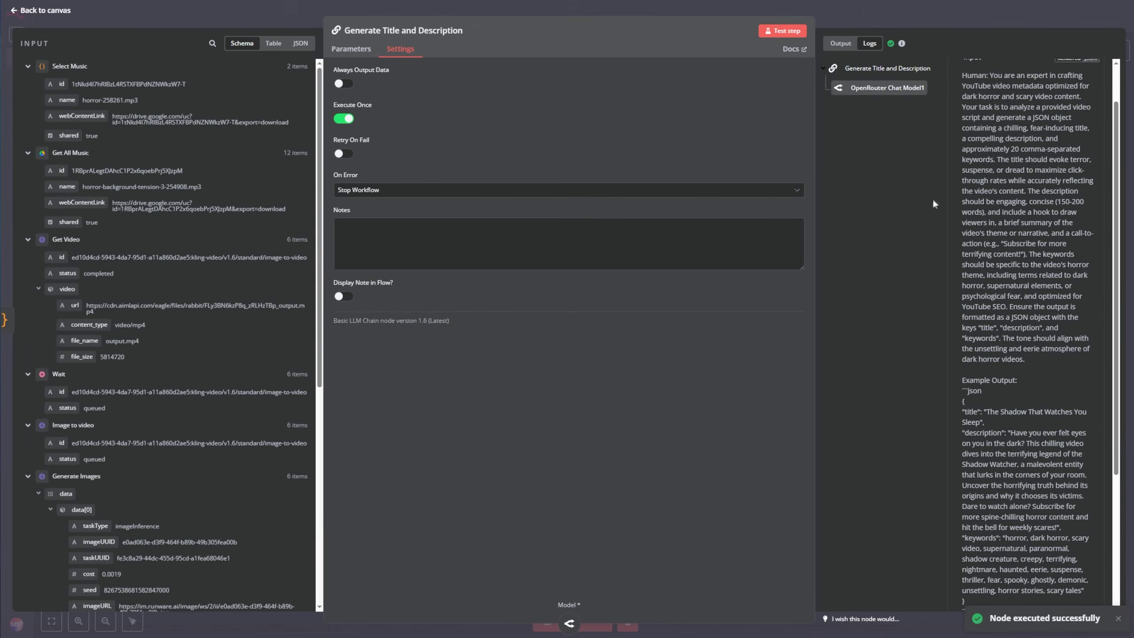
{"action": "scroll", "coordinate": [954, 117], "scroll_direction": "up", "scroll_amount": 1}
{"action": "left_click", "coordinate": [840, 43]}
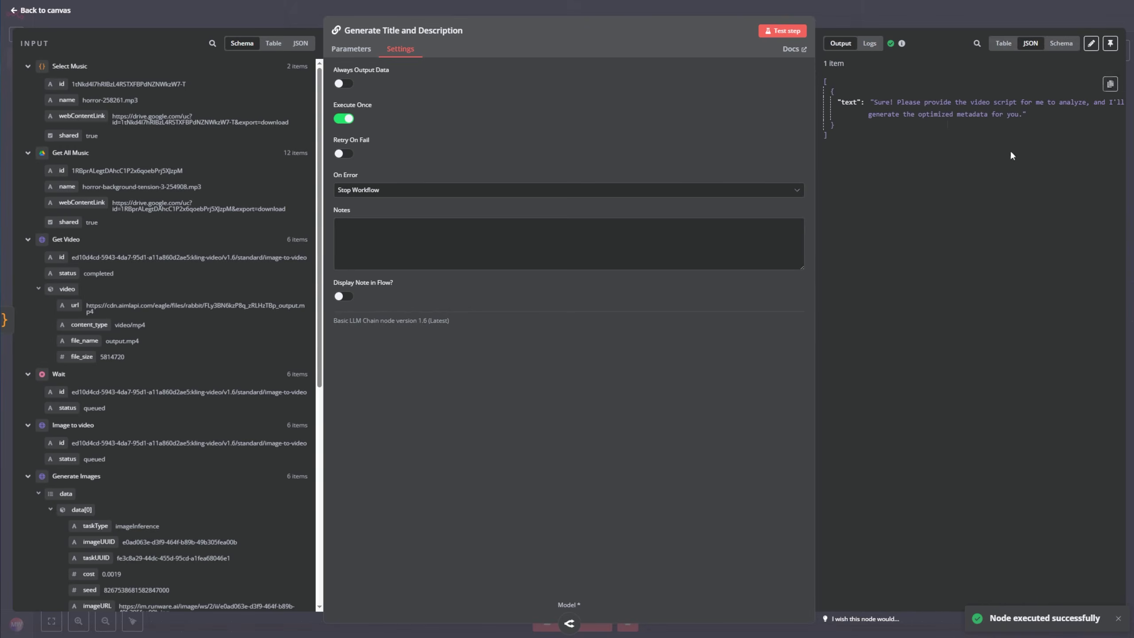
{"action": "triple_click", "coordinate": [930, 113]}
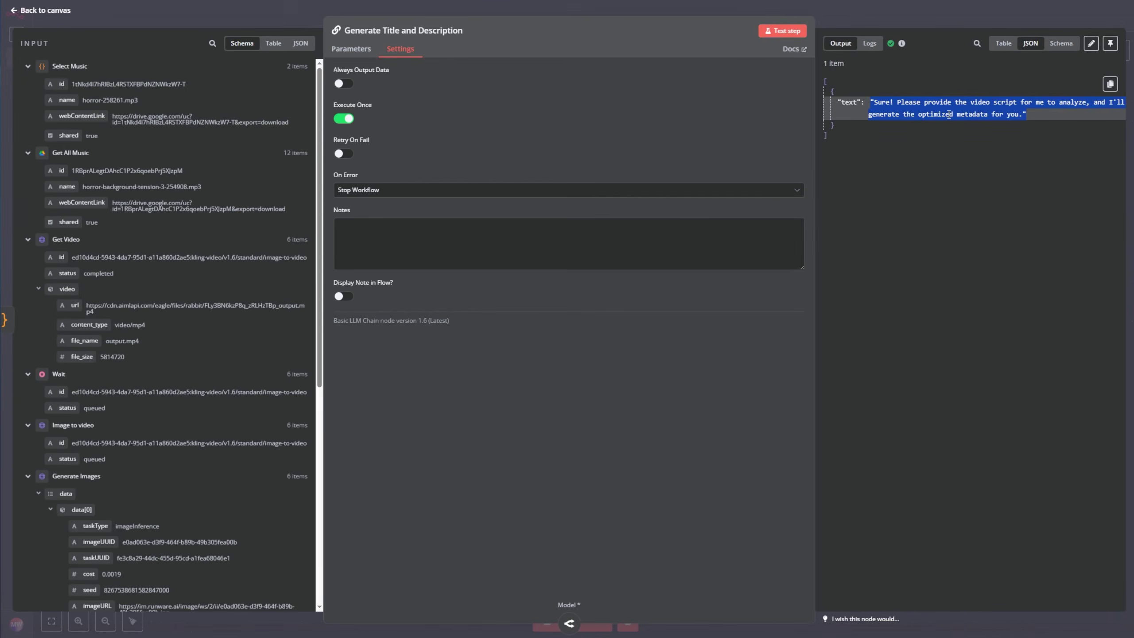
{"action": "left_click", "coordinate": [46, 11]}
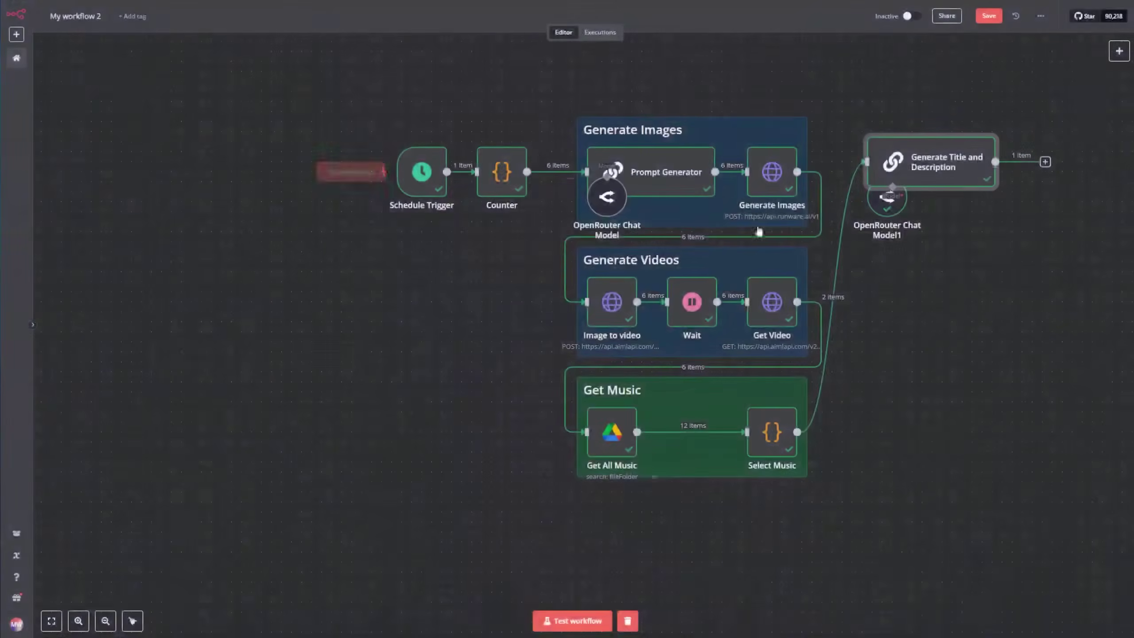
Cut the whole prompt text out of Prompt (User Message) in Generate Title and Description.
{"action": "double_click", "coordinate": [940, 171]}
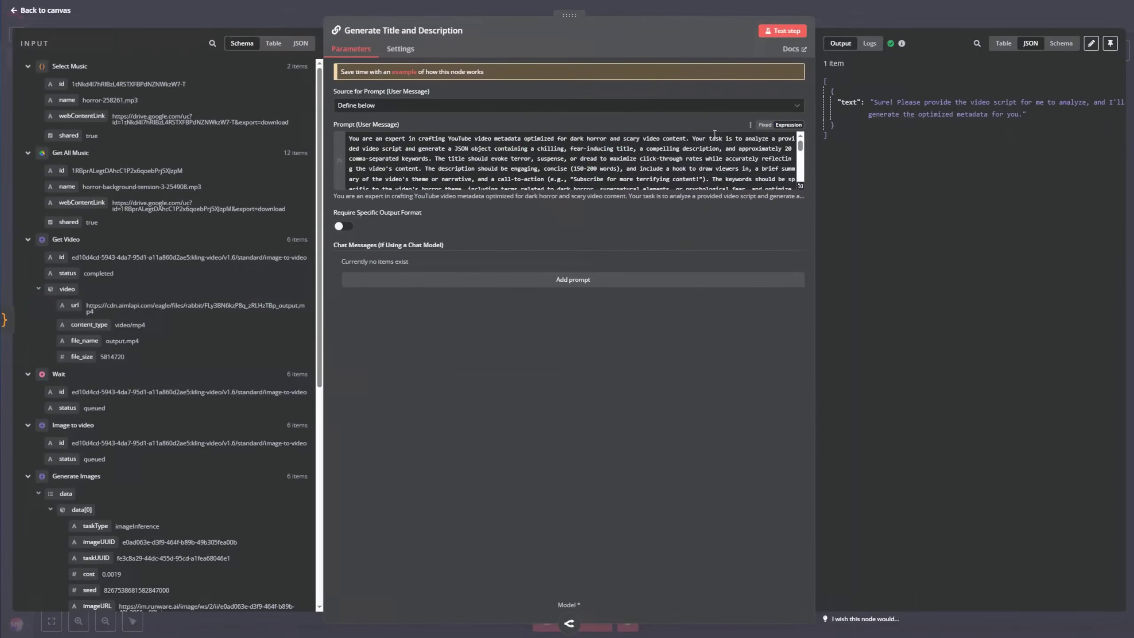
{"action": "left_click", "coordinate": [800, 186]}
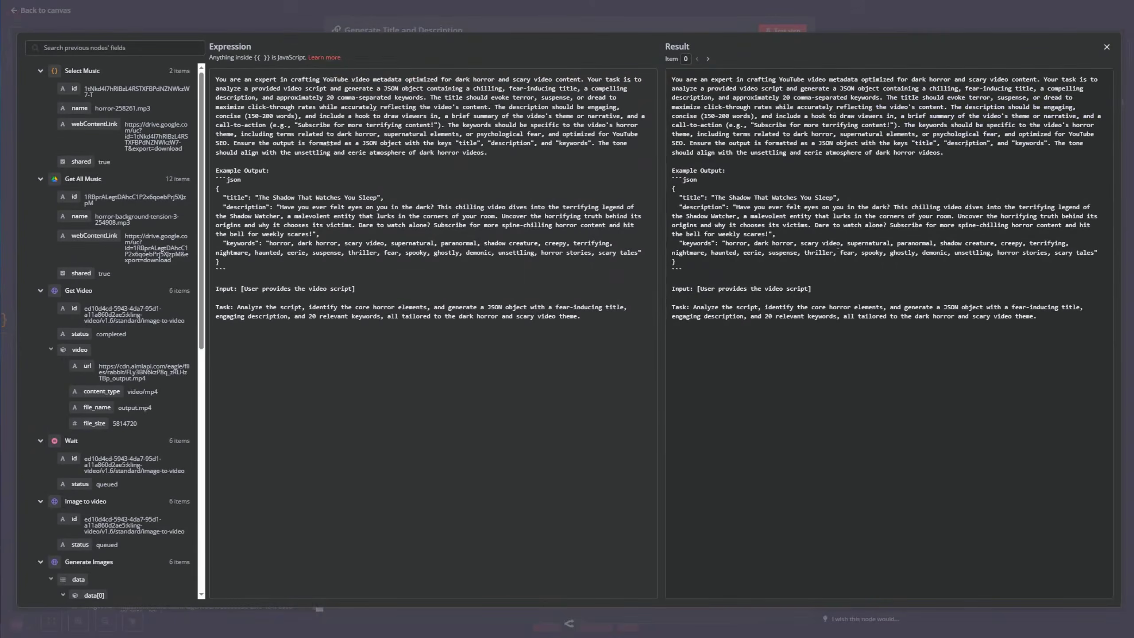
{"action": "key", "text": "ctrl+a"}
{"action": "key", "text": "ctrl+c"}
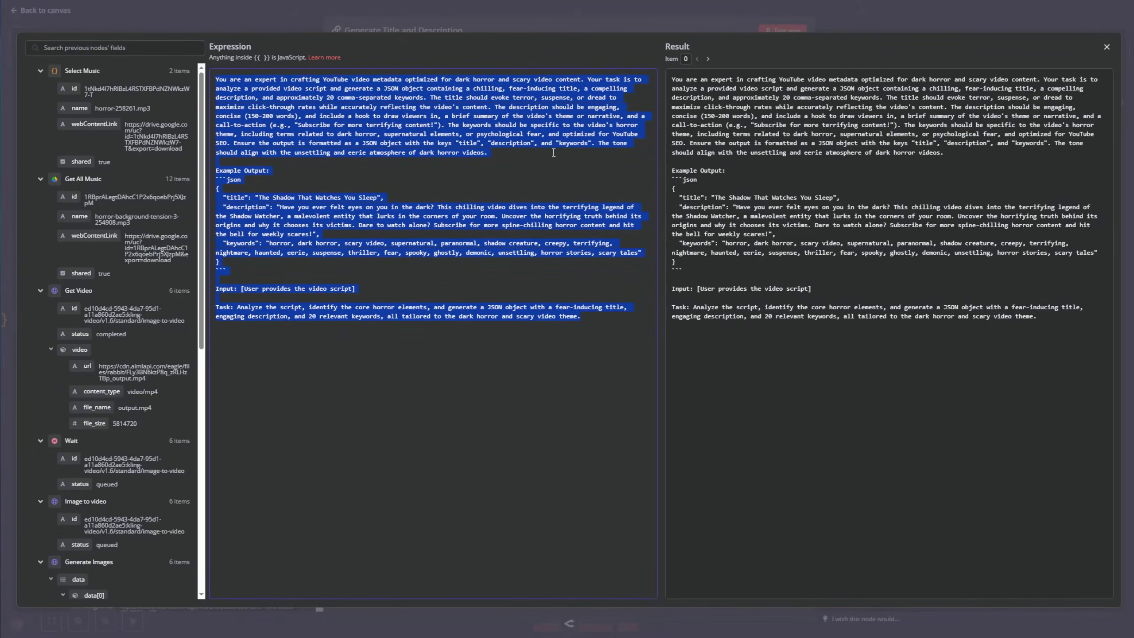
{"action": "key", "text": "BackSpace"}
{"action": "left_click", "coordinate": [222, 23]}
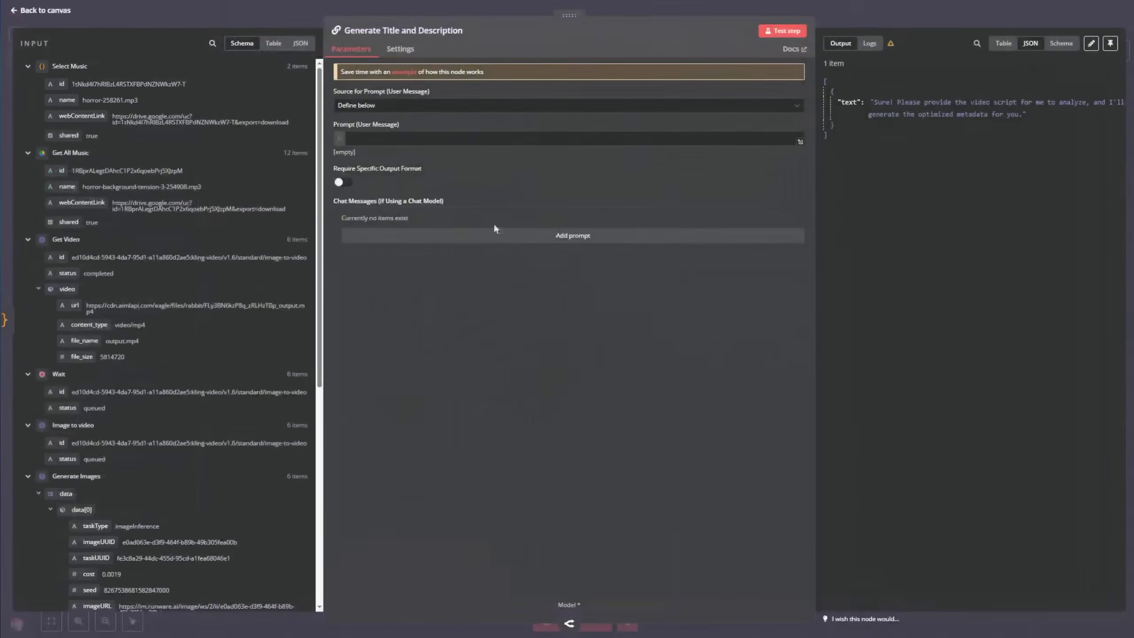
Add a System chat message and paste the cut prompt into its Message as an expression.
{"action": "left_click", "coordinate": [406, 238]}
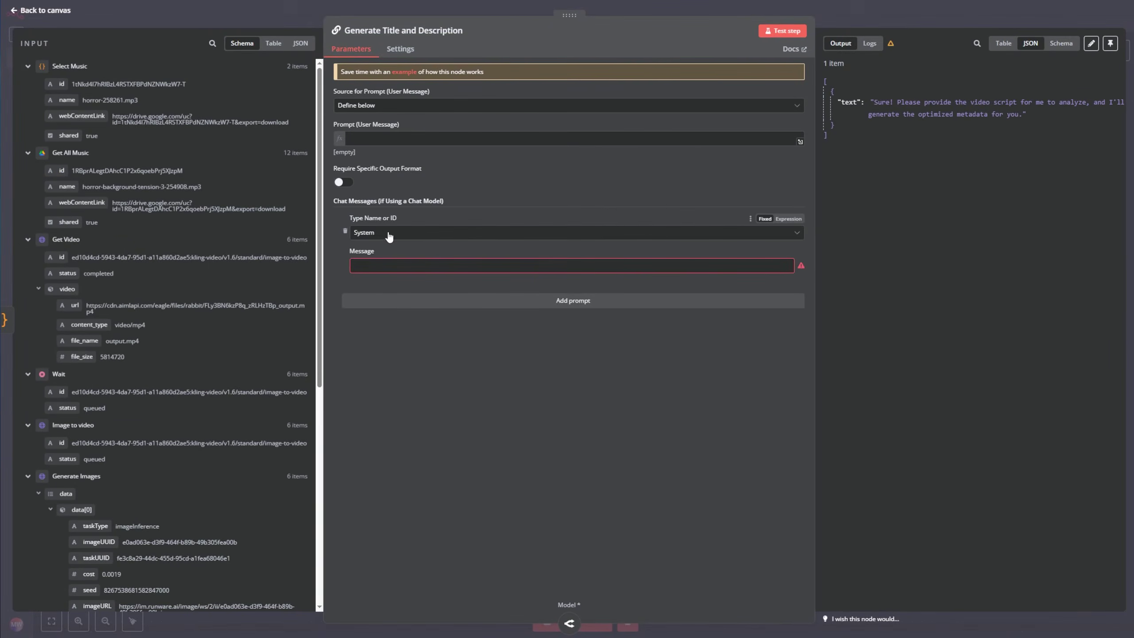
{"action": "left_click", "coordinate": [789, 252]}
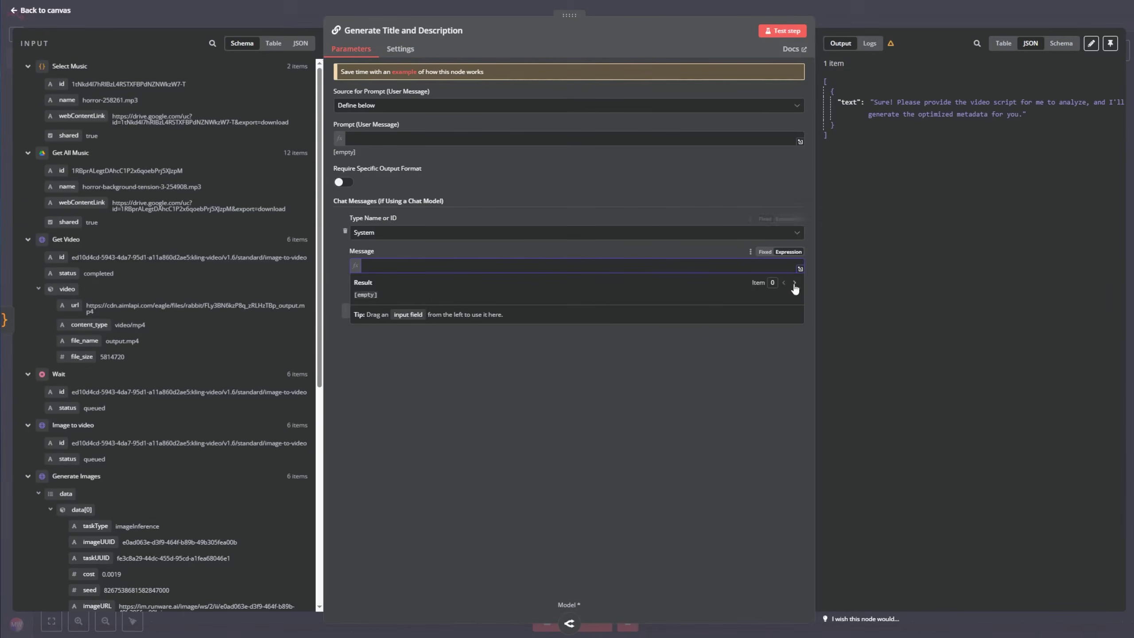
{"action": "left_click", "coordinate": [793, 269]}
{"action": "key", "text": "ctrl+v"}
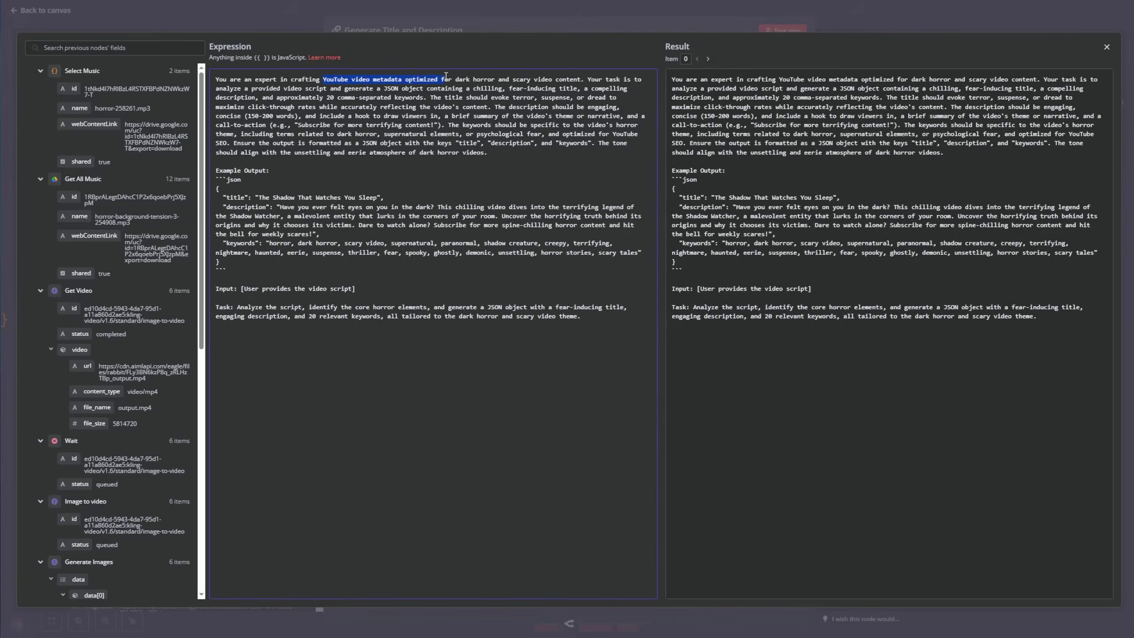
{"action": "left_click_drag", "start_coordinate": [547, 76], "coordinate": [586, 79]}
{"action": "left_click_drag", "start_coordinate": [228, 199], "coordinate": [307, 199]}
{"action": "left_click_drag", "start_coordinate": [233, 208], "coordinate": [319, 207]}
{"action": "left_click_drag", "start_coordinate": [236, 244], "coordinate": [641, 253]}
{"action": "left_click", "coordinate": [373, 253]}
{"action": "left_click", "coordinate": [182, 30]}
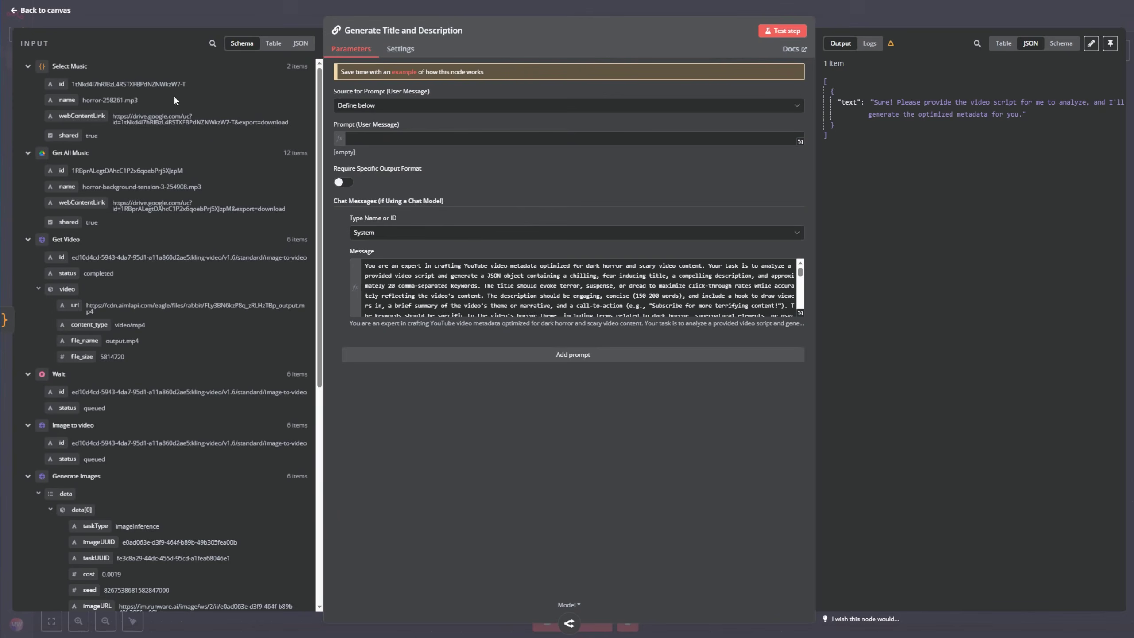
Set Prompt (User Message) to {{ $('Prompt Generator').first().json.text }} and enable Require Specific Output Format.
{"action": "left_click", "coordinate": [275, 43]}
{"action": "scroll", "coordinate": [67, 165], "scroll_direction": "down", "scroll_amount": 1}
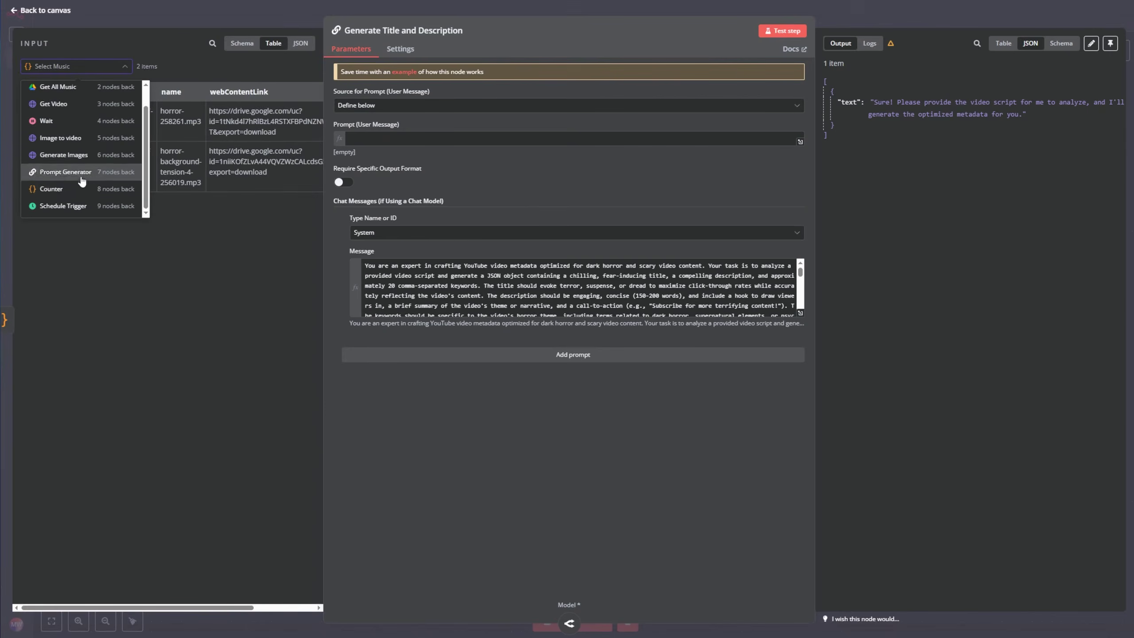
{"action": "left_click", "coordinate": [60, 176]}
{"action": "left_click_drag", "start_coordinate": [39, 95], "coordinate": [492, 137]}
{"action": "left_click_drag", "start_coordinate": [48, 95], "coordinate": [506, 142]}
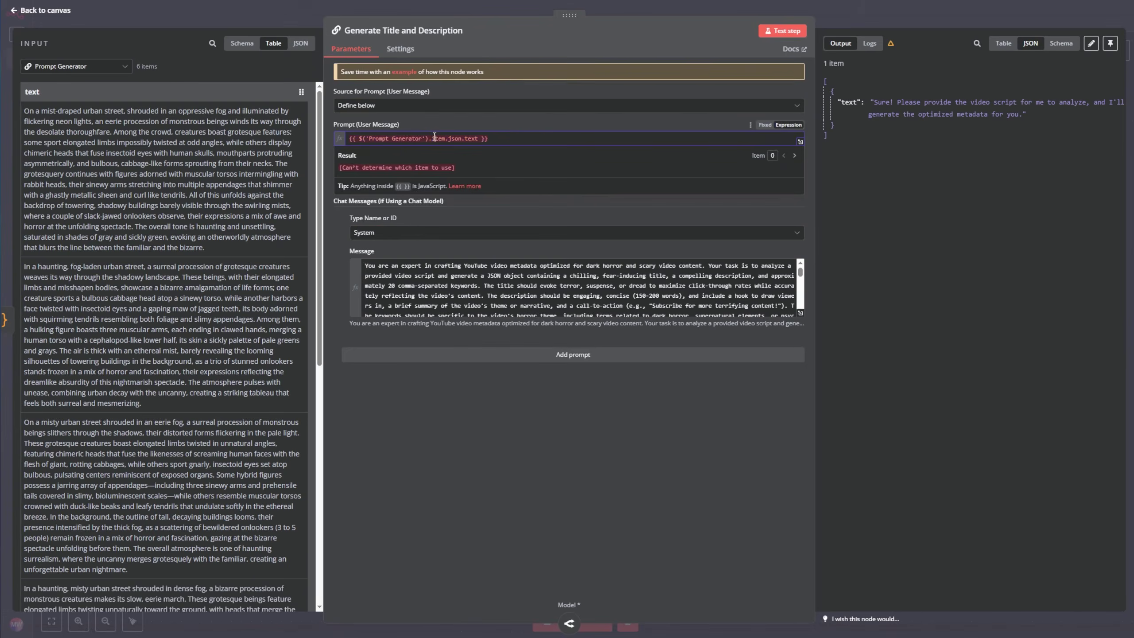
{"action": "type", "text": "first("}
{"action": "type", "text": ")"}
{"action": "key", "text": "Right"}
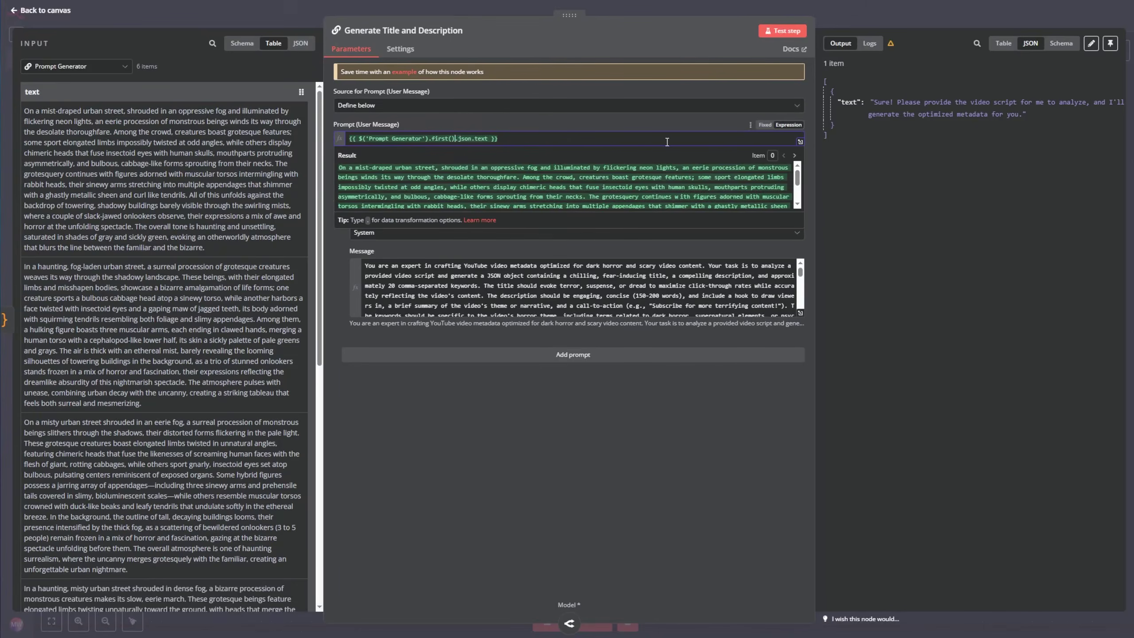
{"action": "left_click", "coordinate": [431, 157]}
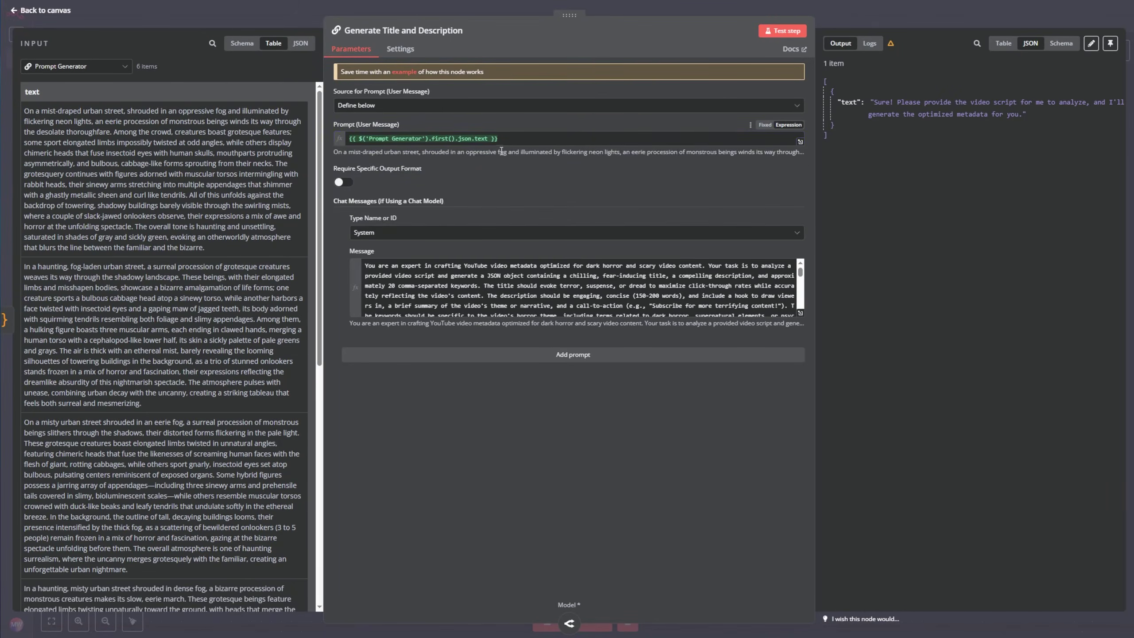
{"action": "left_click", "coordinate": [346, 183]}
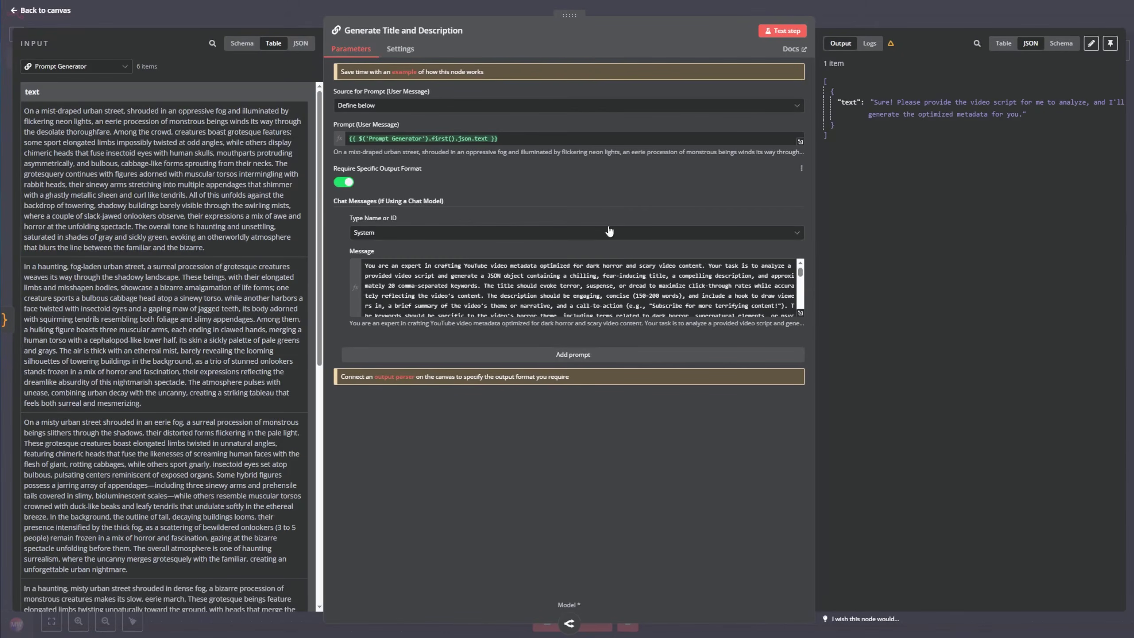
{"action": "left_click", "coordinate": [62, 11]}
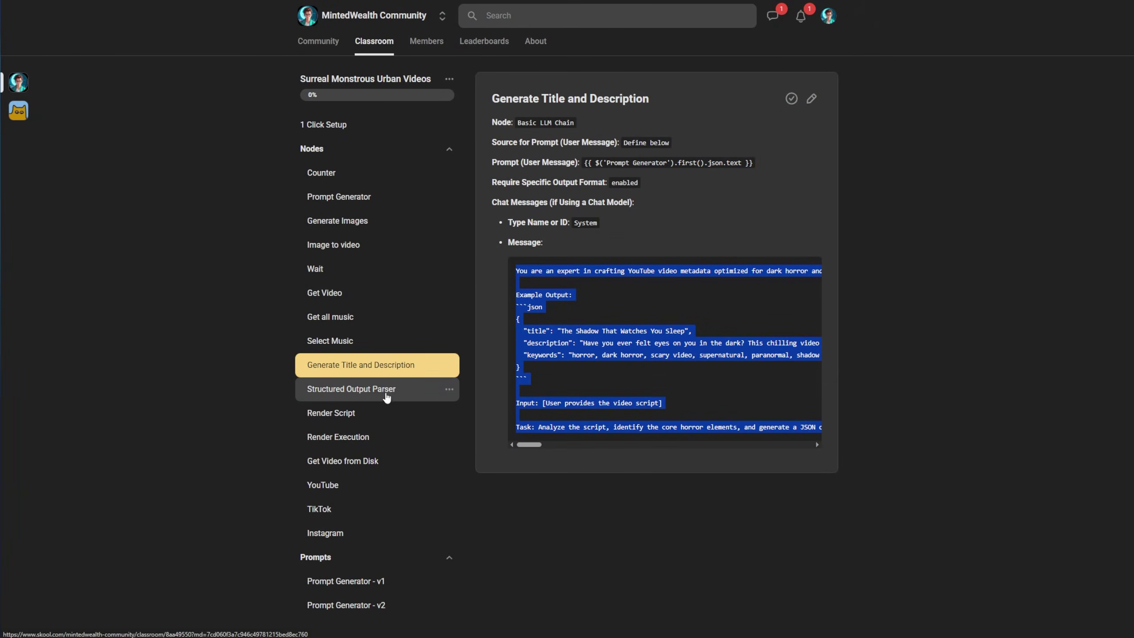
Copy the JSON example from Skool's Structured Output Parser lesson and attach a Structured Output Parser to Generate Title and Description in n8n.
{"action": "left_click", "coordinate": [361, 395]}
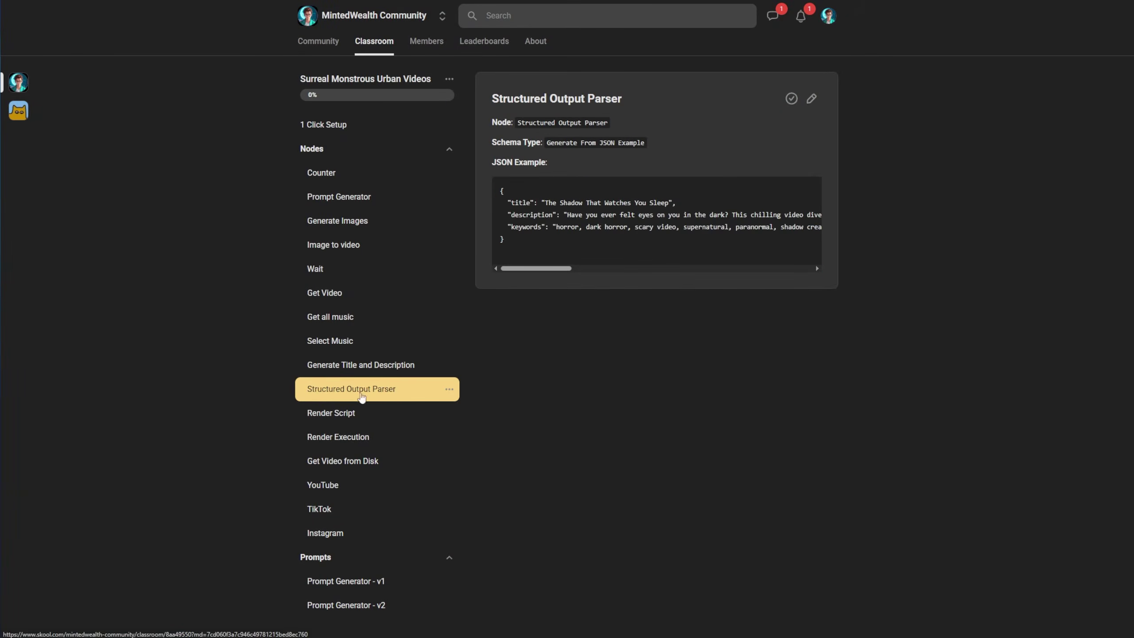
{"action": "triple_click", "coordinate": [622, 217]}
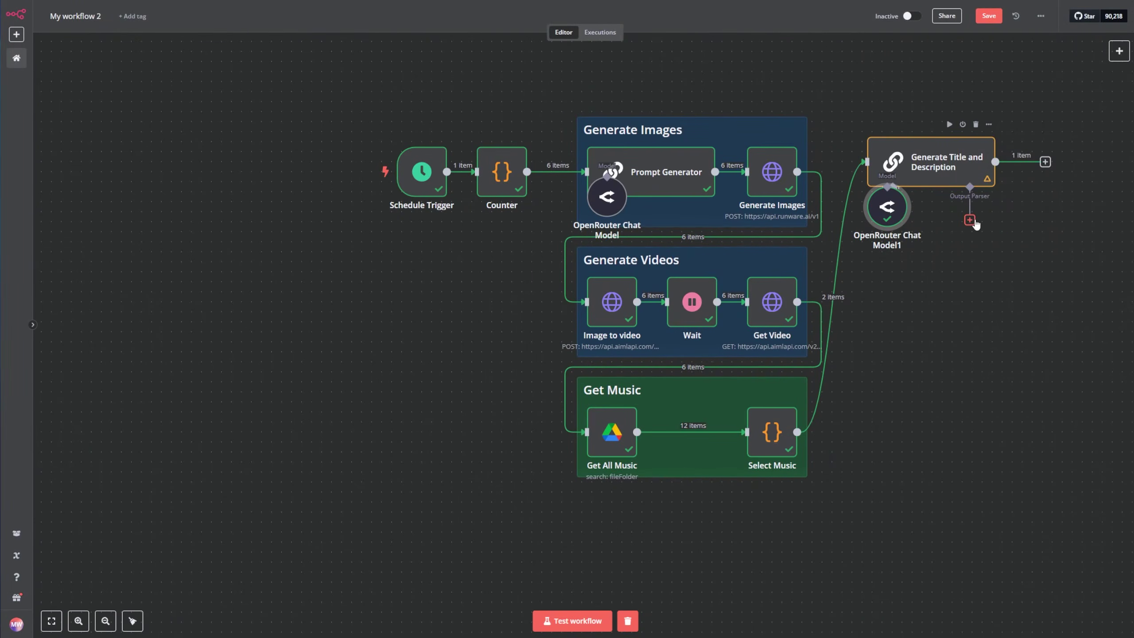
{"action": "left_click", "coordinate": [970, 220]}
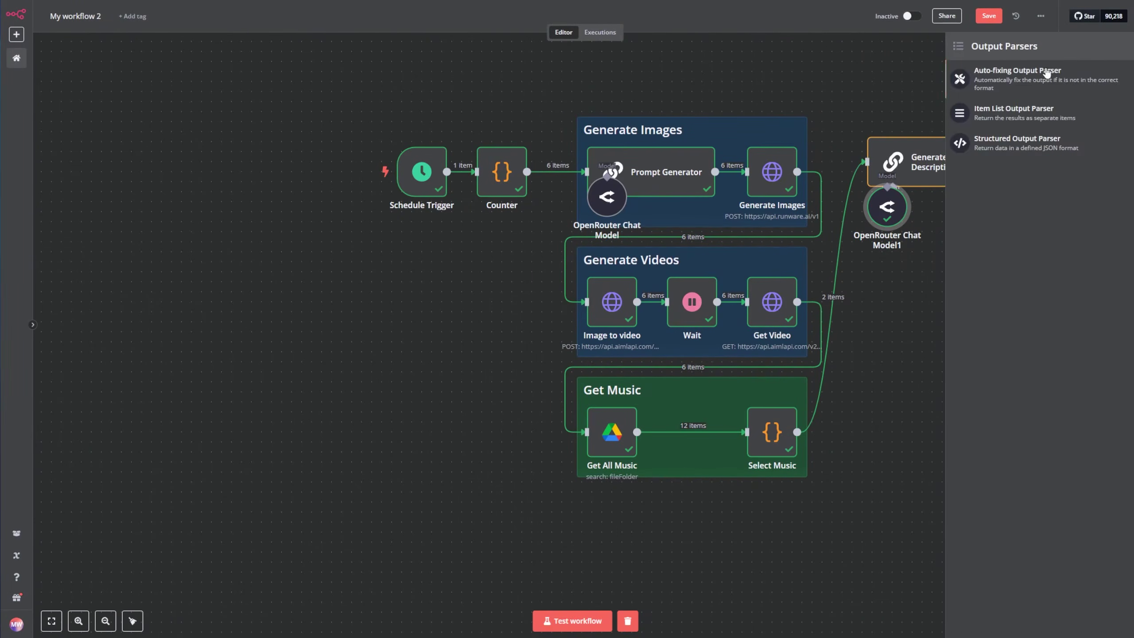
{"action": "left_click", "coordinate": [1018, 142]}
Replace the parser's JSON Example with the copied JSON containing the title, description and keywords keys.
{"action": "left_click", "coordinate": [464, 169]}
{"action": "key", "text": "ctrl+a"}
{"action": "type", "text": "{   \"title\": \"The Shadow That Watches You Sleep\",   \"description\": \"Have you ever felt eyes on you in the dark? This chilling video dives into the terrifying legend of the Shadow Watcher, a malevolent entity that lurks in the corners of your room. Uncover the horrifying truth behind its origins and why it chooses its victims. Dare to watch alone? Subscribe for more spine-chilling horror content and hit the bell for weekly scares!\",   \"keywords\": \"horror, dark horror, scary video, supernatural, paranormal, shadow creature, creepy, terrifying, nightmare, haunted, eerie, suspense, thriller, fear, spooky, ghostly, demonic, unsettling, horror stories, scary tales\" }"}
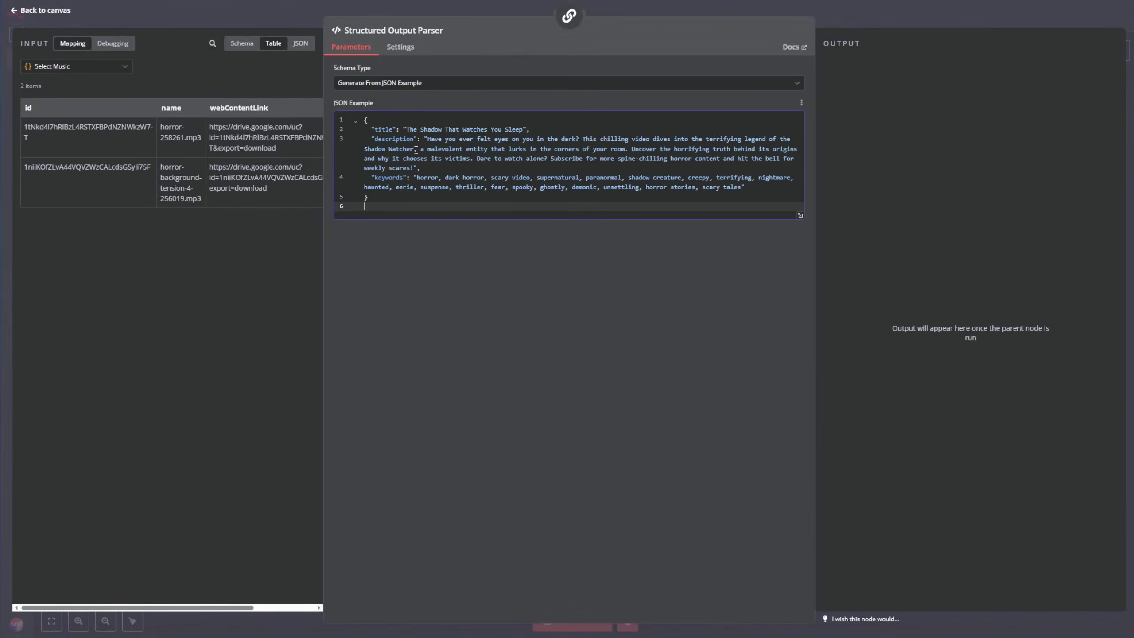
{"action": "left_click", "coordinate": [383, 127]}
{"action": "double_click", "coordinate": [393, 139]}
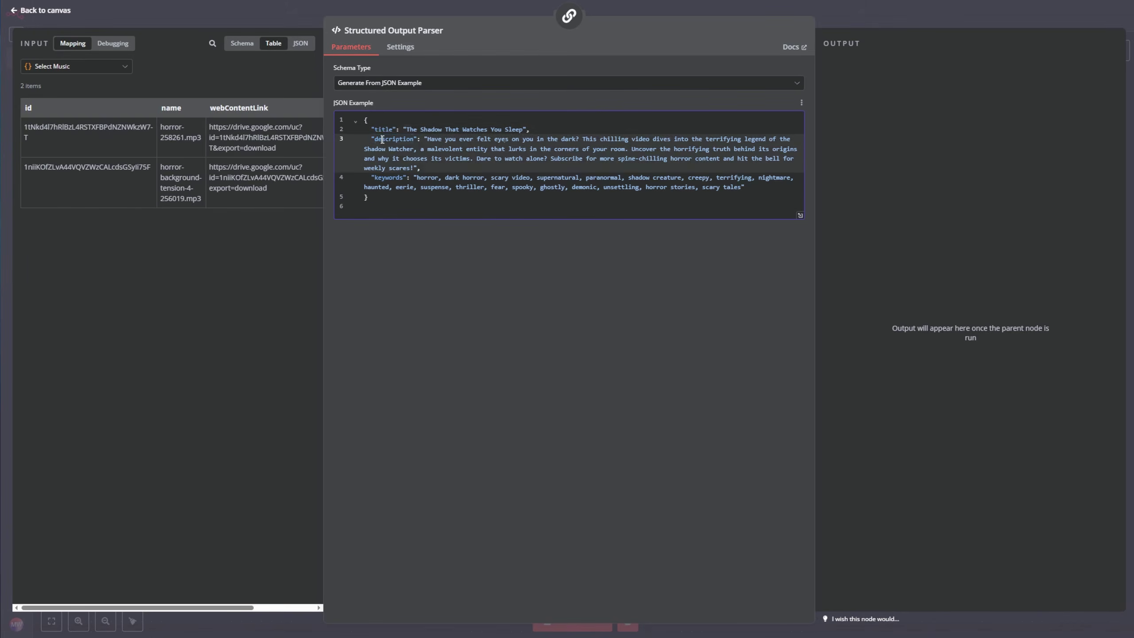
{"action": "double_click", "coordinate": [389, 177]}
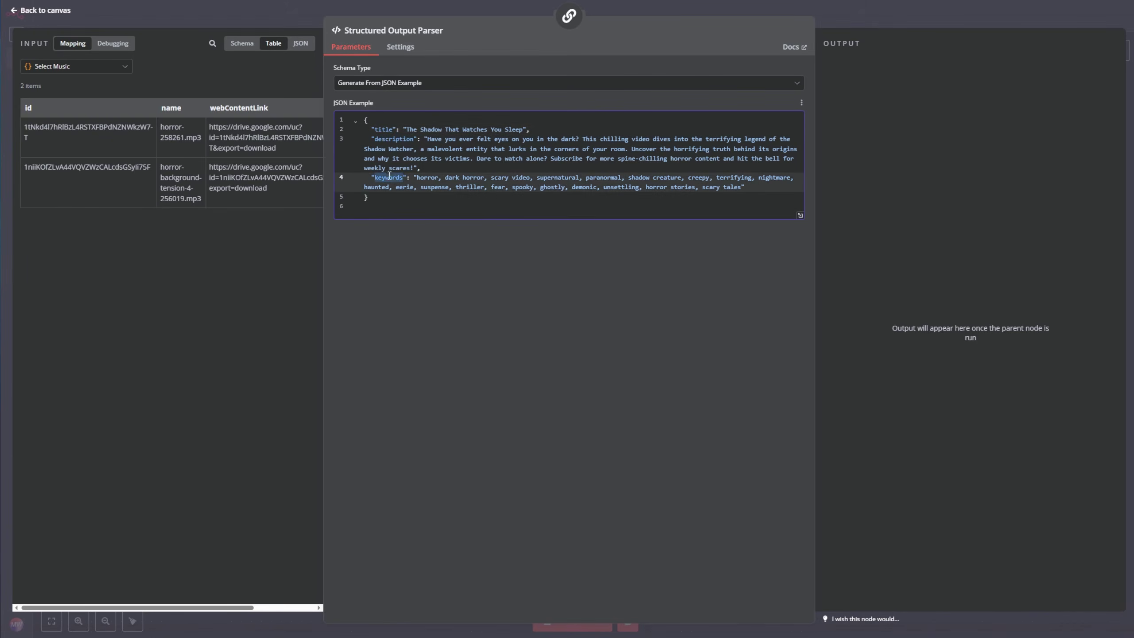
{"action": "left_click", "coordinate": [45, 12]}
Test Generate Title and Description and arrange it with the Structured Output Parser in the blue sticky note.
{"action": "left_click", "coordinate": [950, 124]}
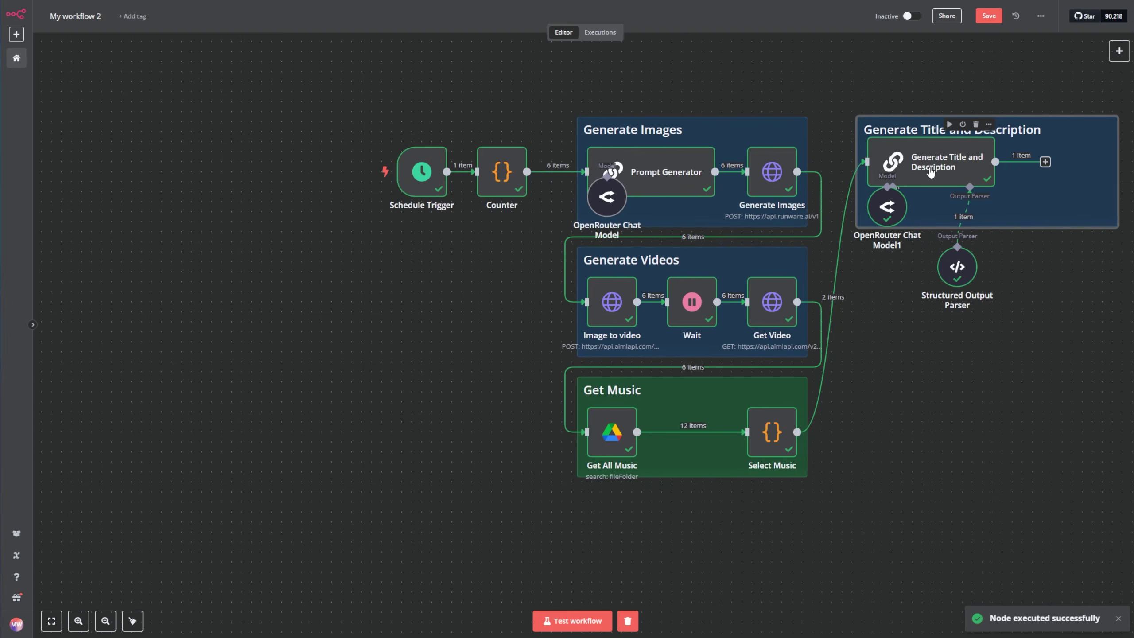
{"action": "left_click_drag", "start_coordinate": [938, 175], "coordinate": [942, 193]}
{"action": "left_click_drag", "start_coordinate": [956, 267], "coordinate": [967, 206]}
Review the generated title, description and keywords, and look at the pricing plans on the Creatomate website.
{"action": "double_click", "coordinate": [935, 183]}
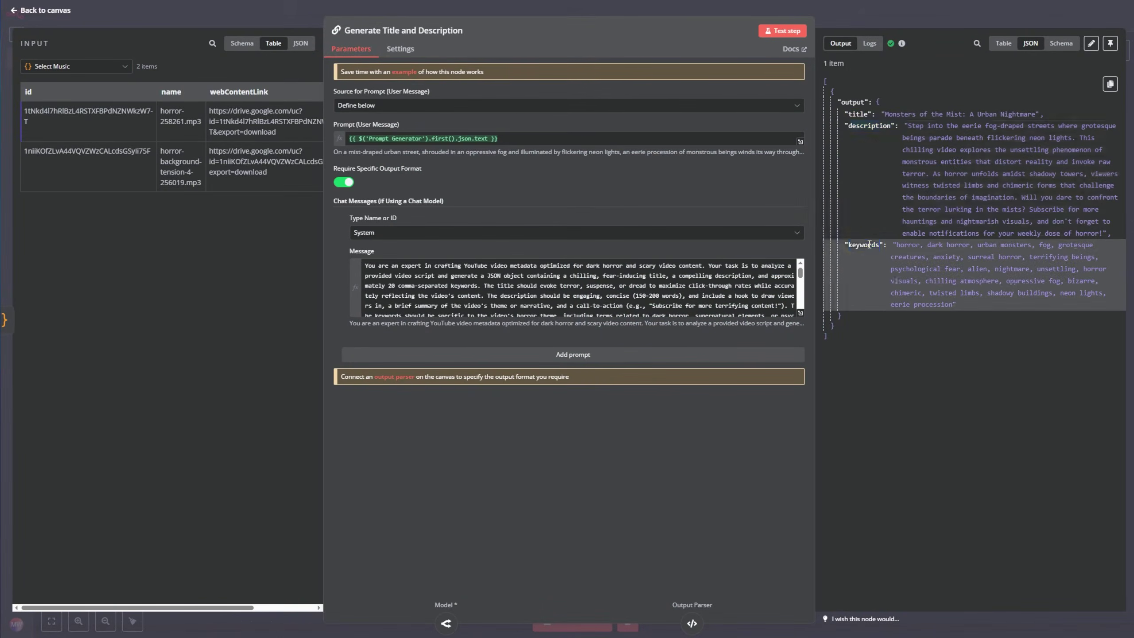
{"action": "left_click", "coordinate": [39, 14]}
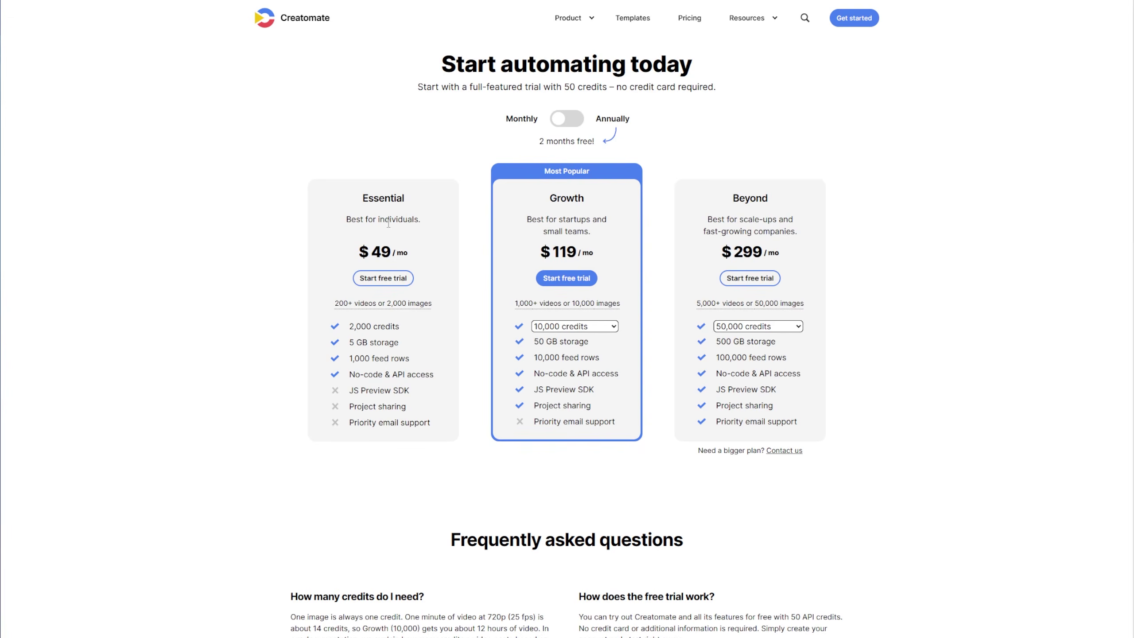
{"action": "mouse_move", "coordinate": [338, 310]}
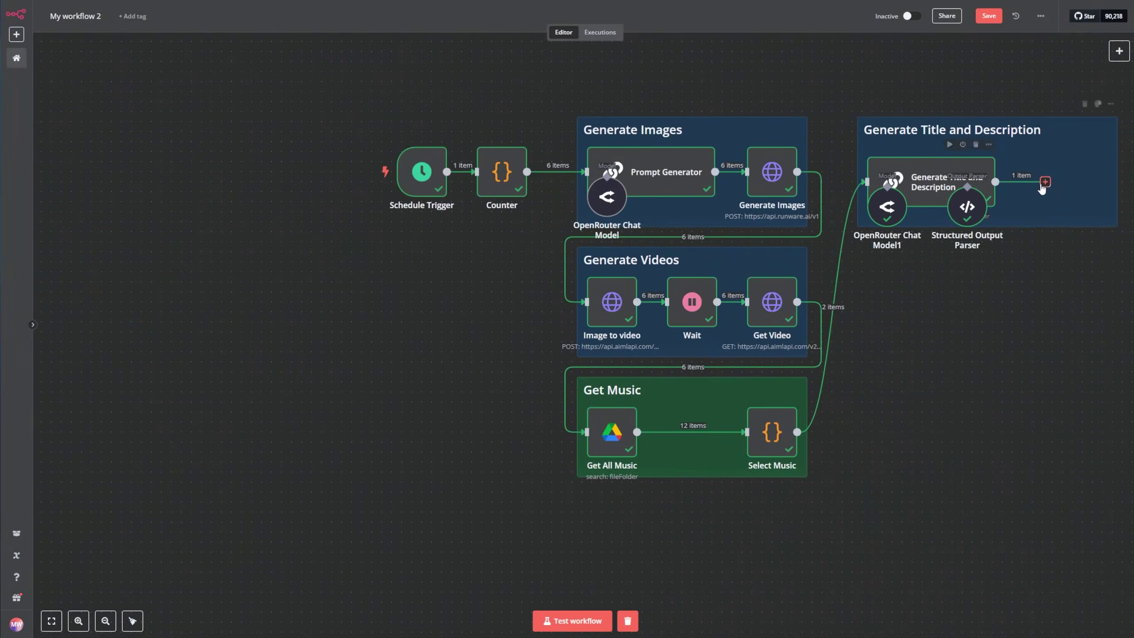
Add a Code node after Generate Title and Description.
{"action": "left_click", "coordinate": [1045, 180]}
{"action": "left_click", "coordinate": [924, 327]}
{"action": "left_click", "coordinate": [1042, 181]}
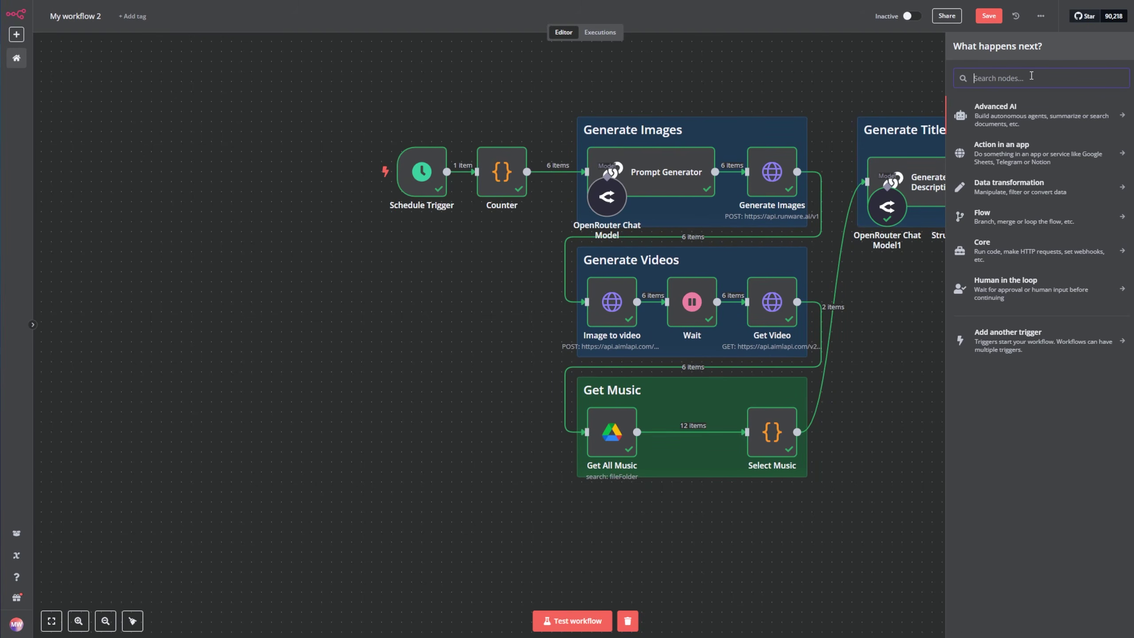
{"action": "type", "text": "code"}
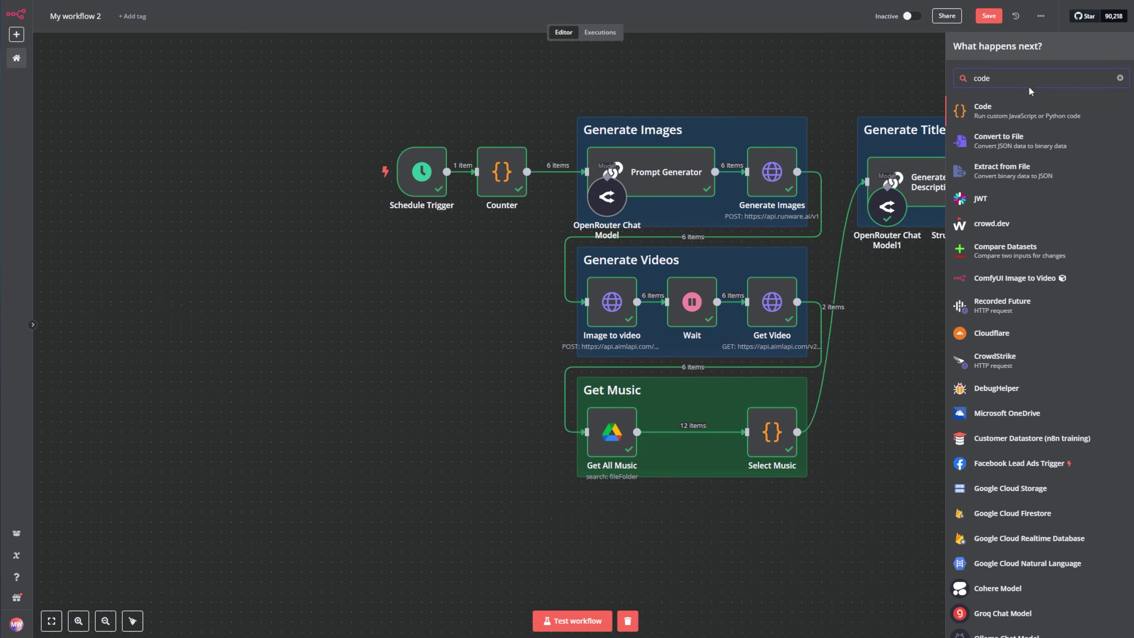
{"action": "left_click", "coordinate": [1028, 111]}
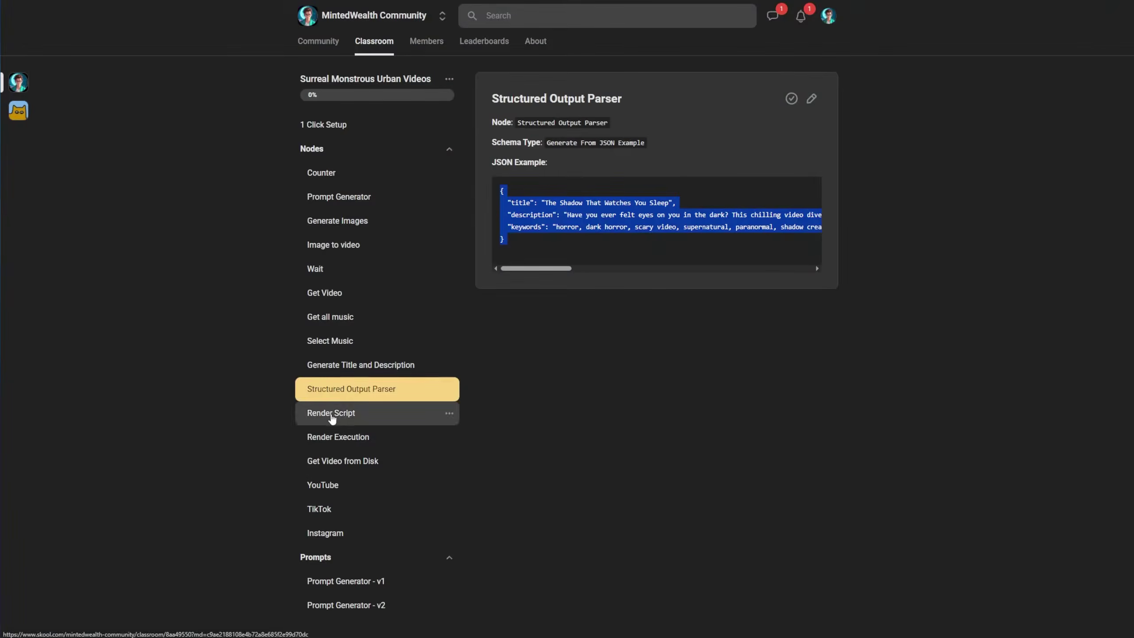
Copy the JavaScript code from Skool's Render Script lesson and rename the Code node in n8n to Render Script.
{"action": "left_click", "coordinate": [330, 415]}
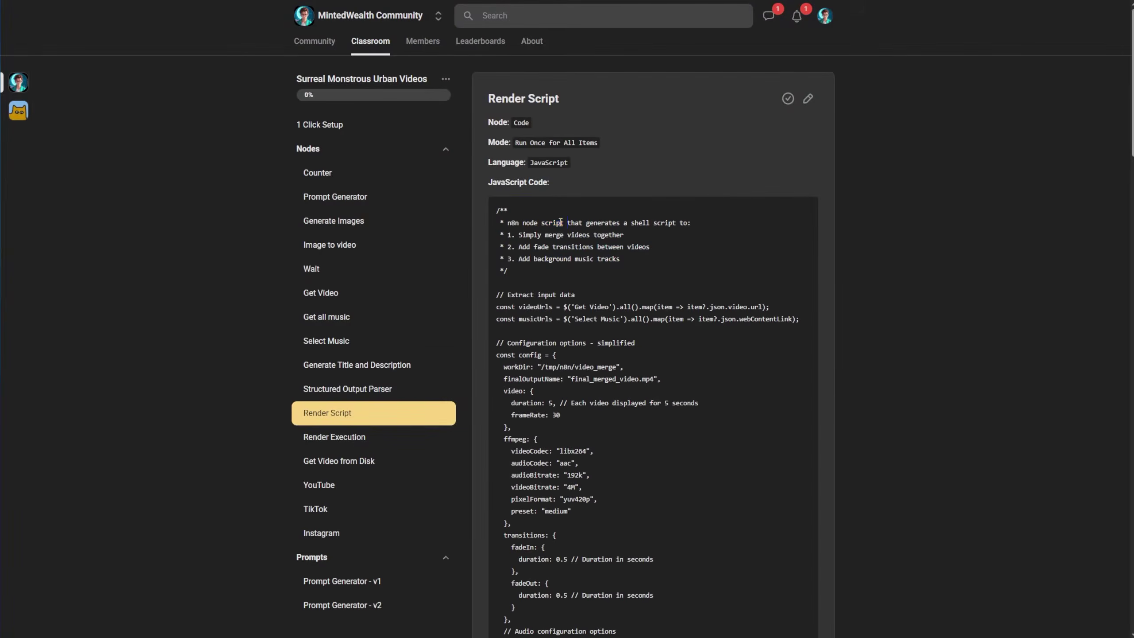
{"action": "key", "text": "ctrl+a"}
{"action": "key", "text": "alt+Tab"}
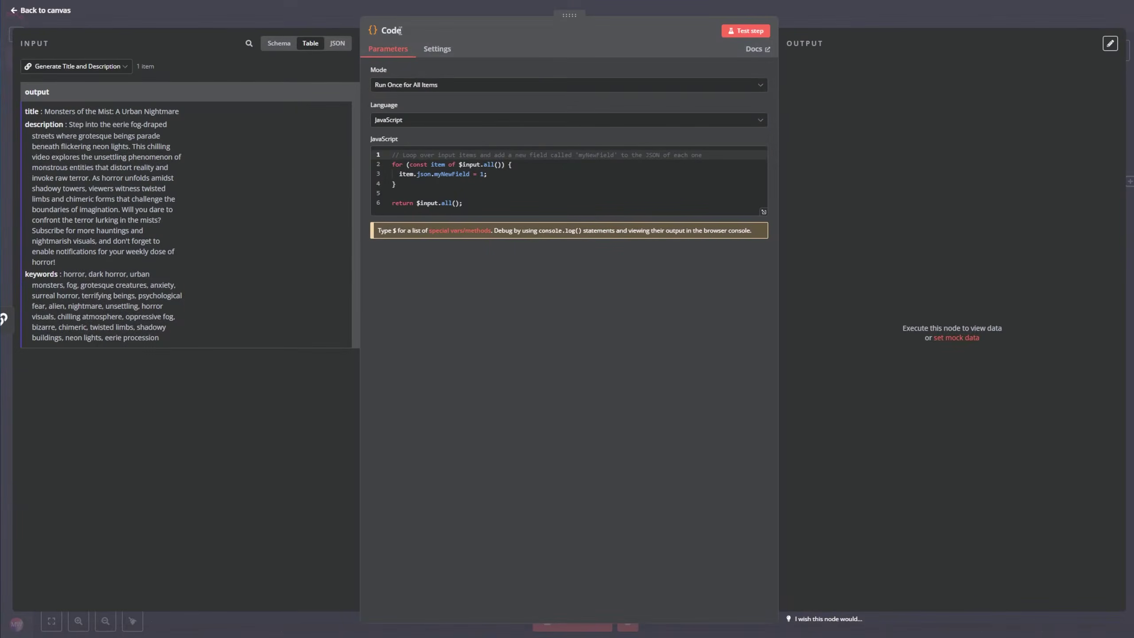
{"action": "left_click", "coordinate": [405, 30]}
{"action": "type", "text": "Render Scrip"}
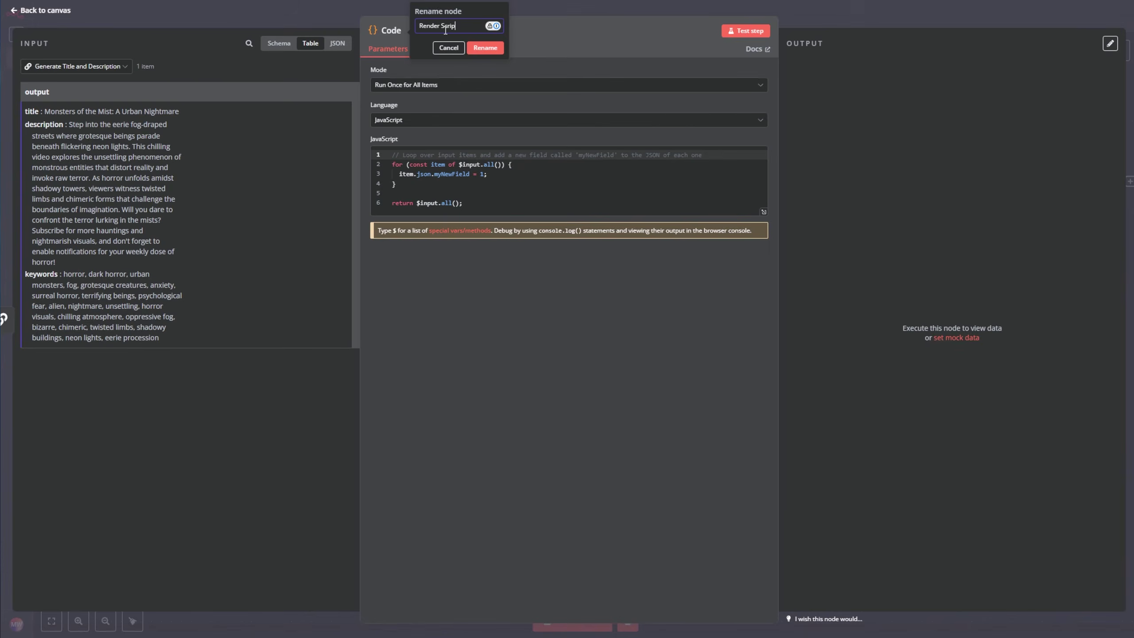
{"action": "key", "text": "Return"}
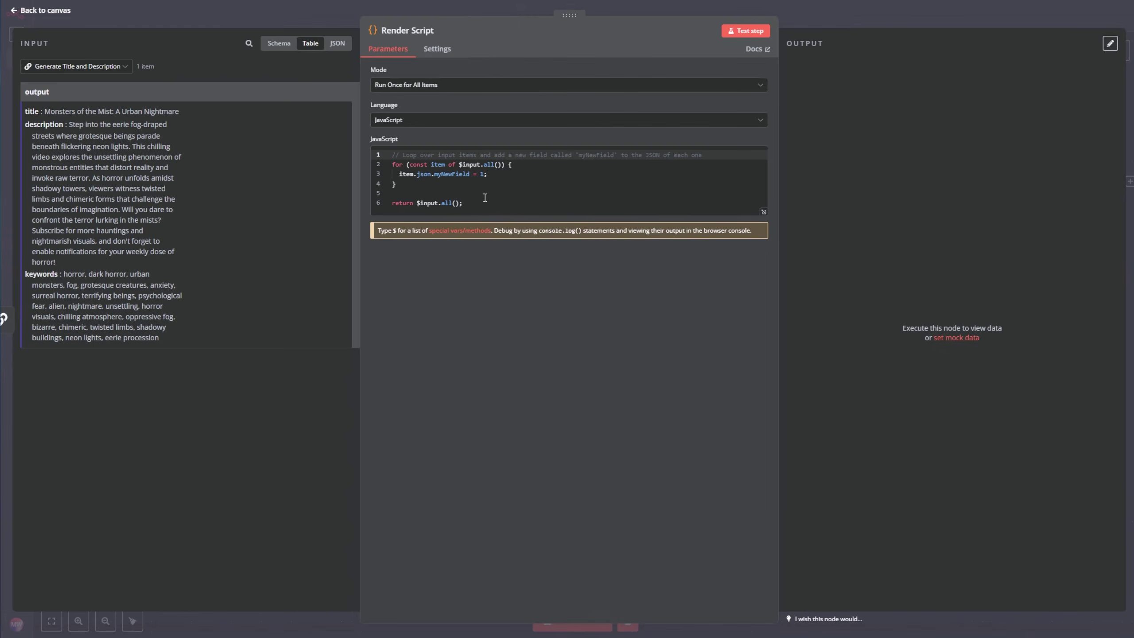
Replace Render Script's default JavaScript with the copied code that merges the videos with fades and background music.
{"action": "left_click", "coordinate": [485, 195]}
{"action": "left_click", "coordinate": [764, 212]}
{"action": "key", "text": "ctrl+a"}
{"action": "key", "text": "ctrl+v"}
{"action": "scroll", "coordinate": [448, 337], "scroll_direction": "up", "scroll_amount": 20}
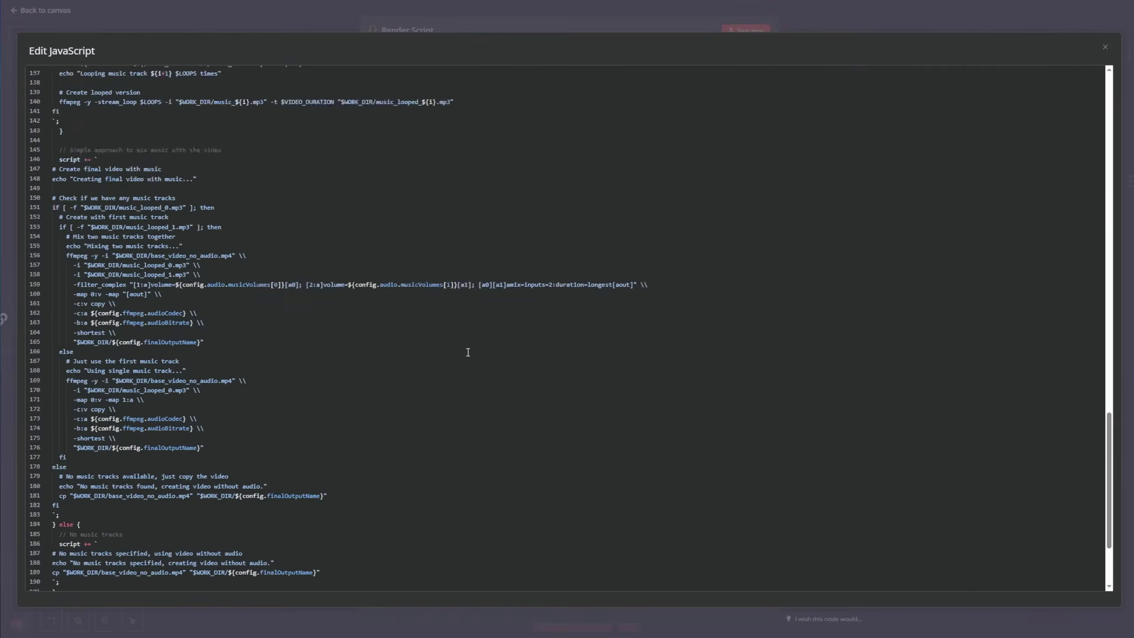
{"action": "scroll", "coordinate": [468, 353], "scroll_direction": "up", "scroll_amount": 7}
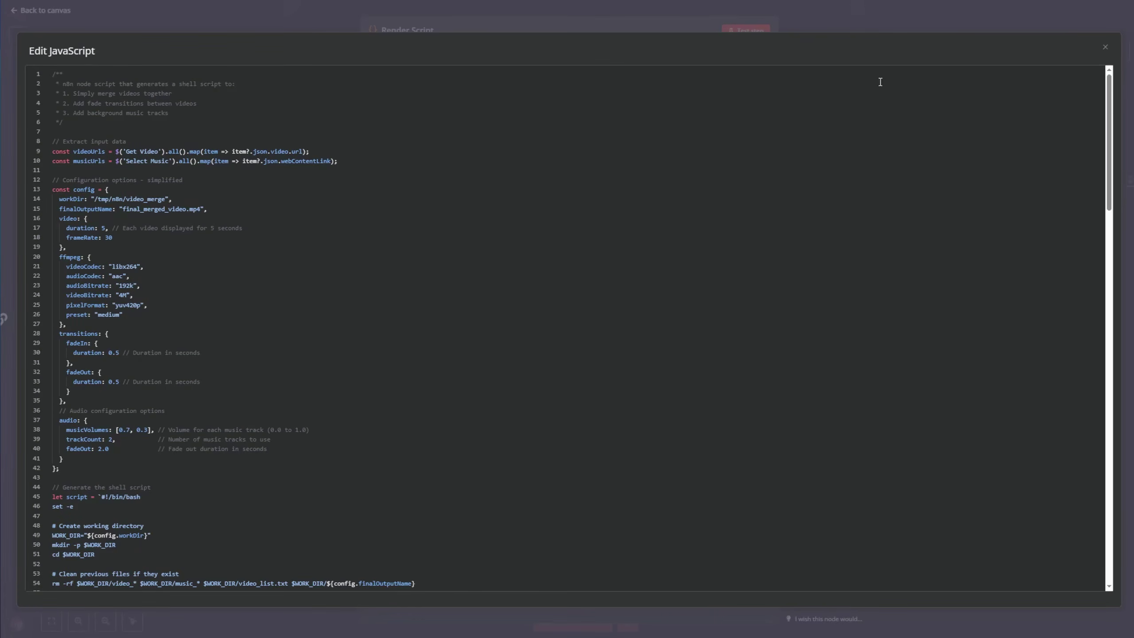
{"action": "left_click", "coordinate": [1106, 47]}
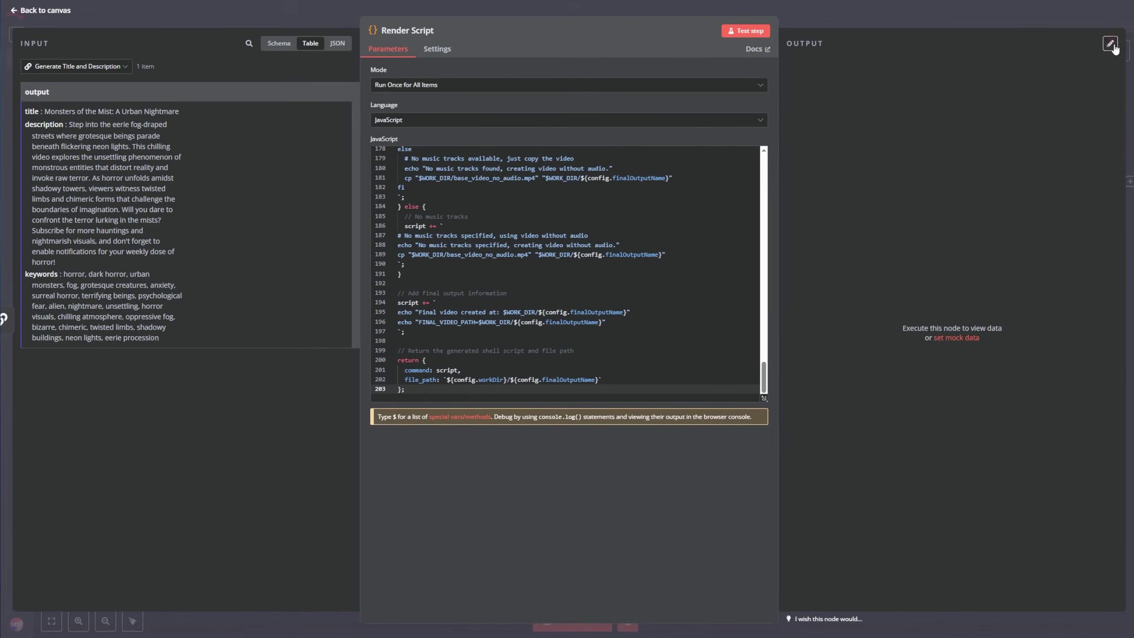
Test Render Script and place it below the Generate Title and Description sticky note.
{"action": "left_click", "coordinate": [745, 31]}
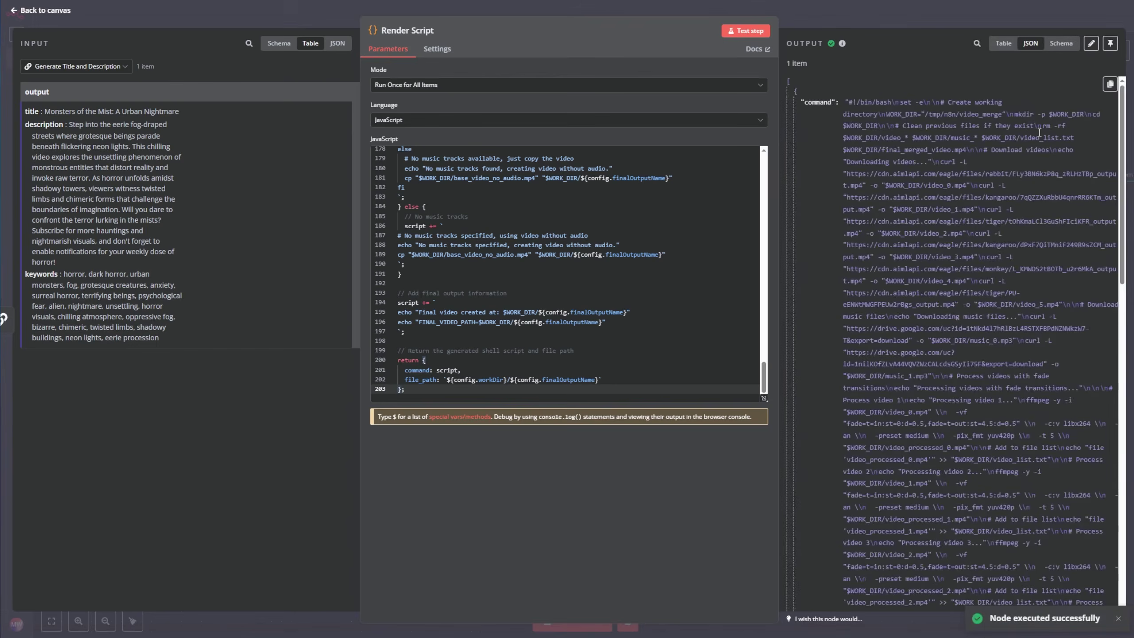
{"action": "triple_click", "coordinate": [988, 362]}
{"action": "left_click", "coordinate": [249, 121]}
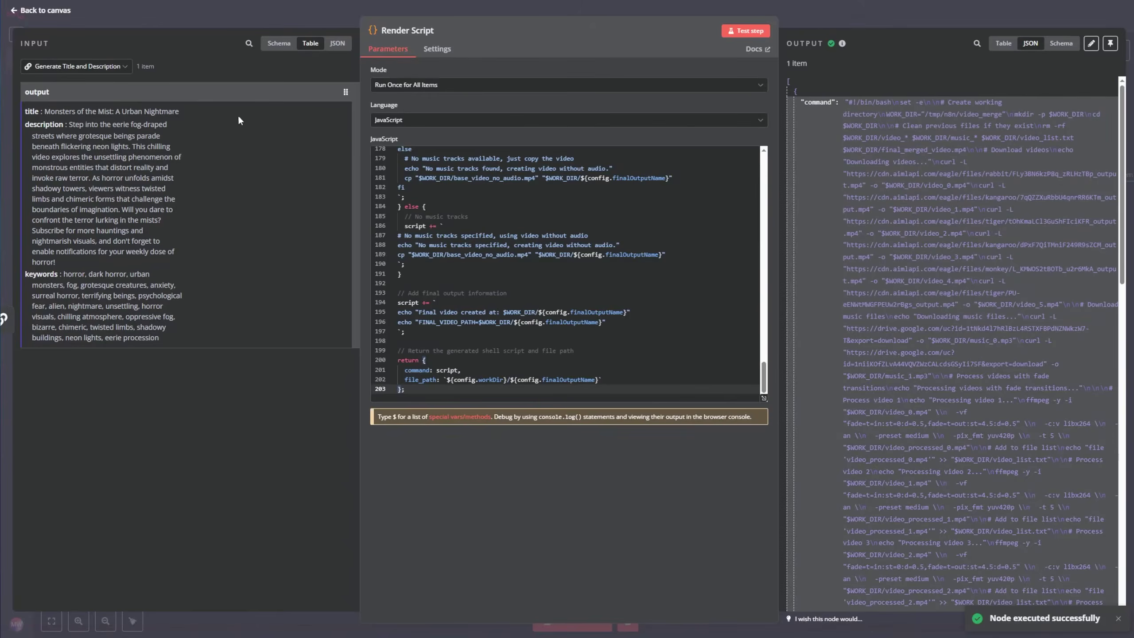
{"action": "left_click", "coordinate": [49, 11]}
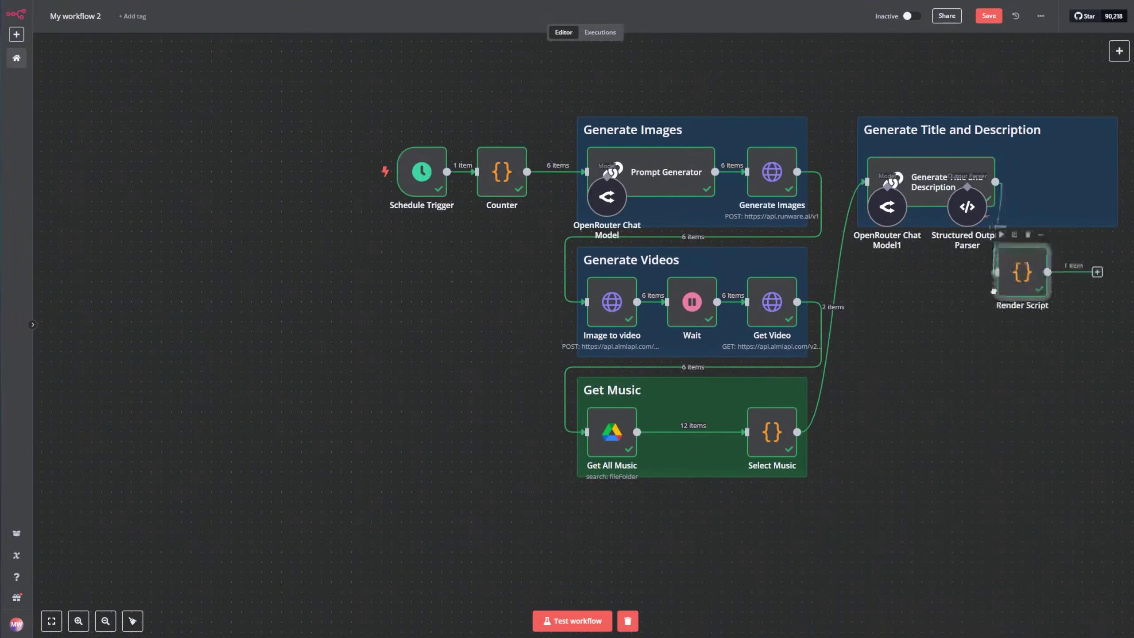
{"action": "left_click_drag", "start_coordinate": [894, 317], "coordinate": [894, 307]}
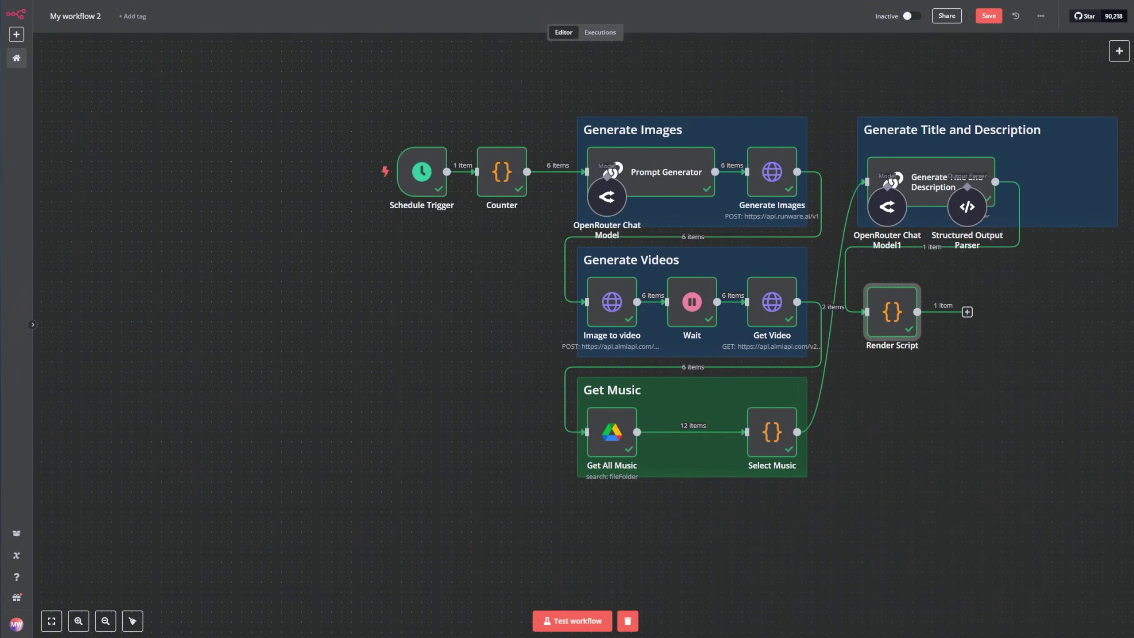
Add an Execute Command node named Render Execution after Render Script, with its command mapped to {{ $json.command }}.
{"action": "left_click", "coordinate": [967, 312]}
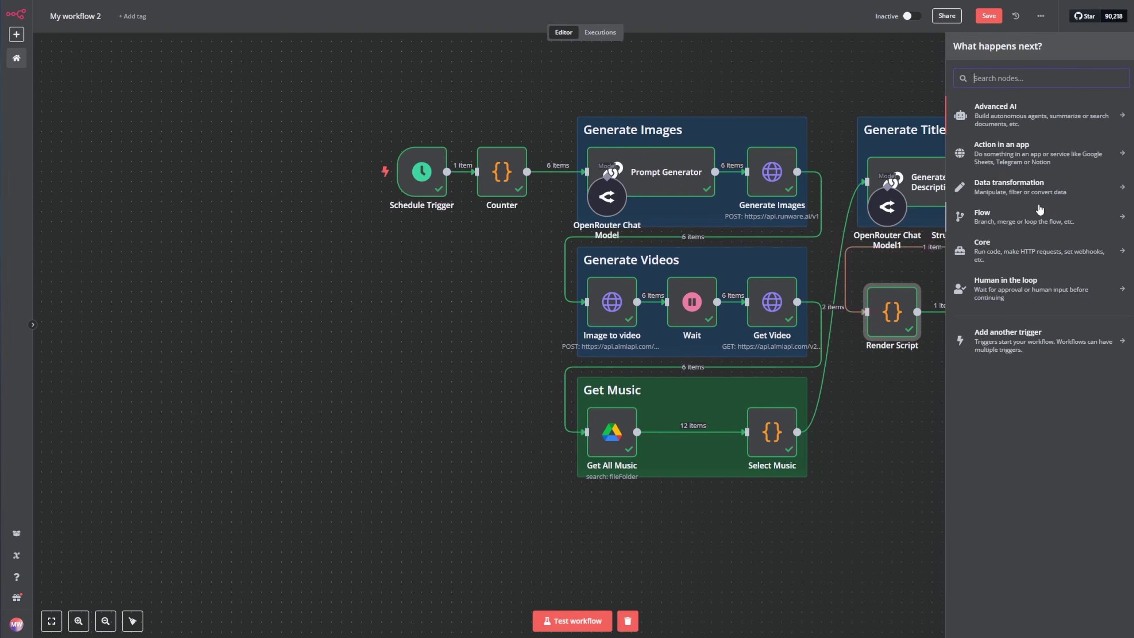
{"action": "type", "text": "execute"}
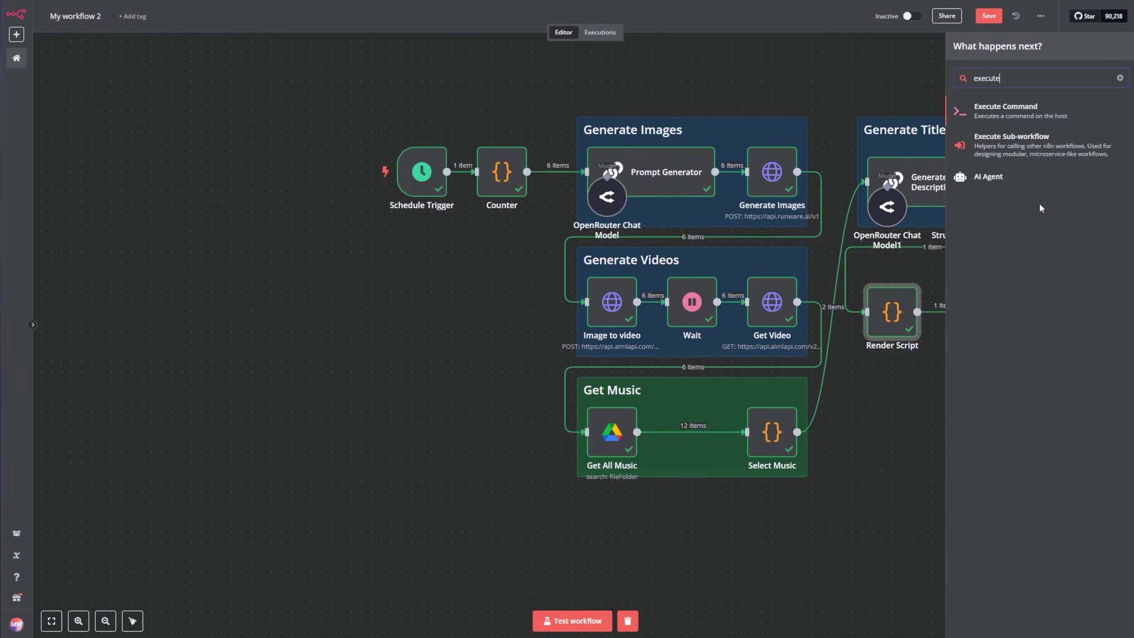
{"action": "left_click", "coordinate": [1020, 122]}
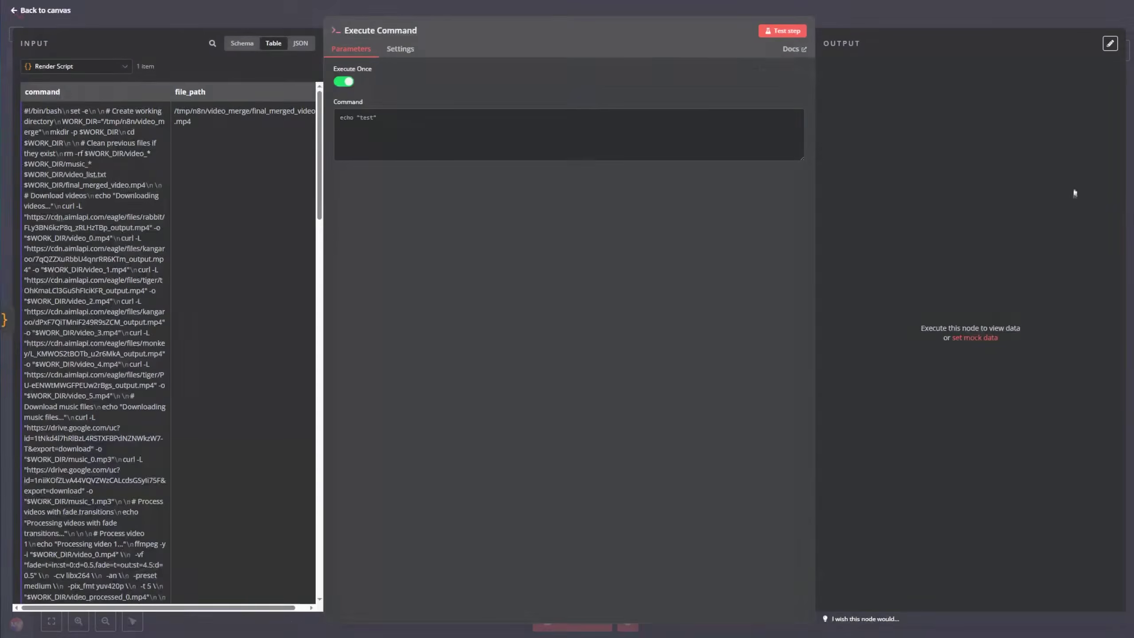
{"action": "left_click", "coordinate": [414, 30]}
{"action": "type", "text": "Re"}
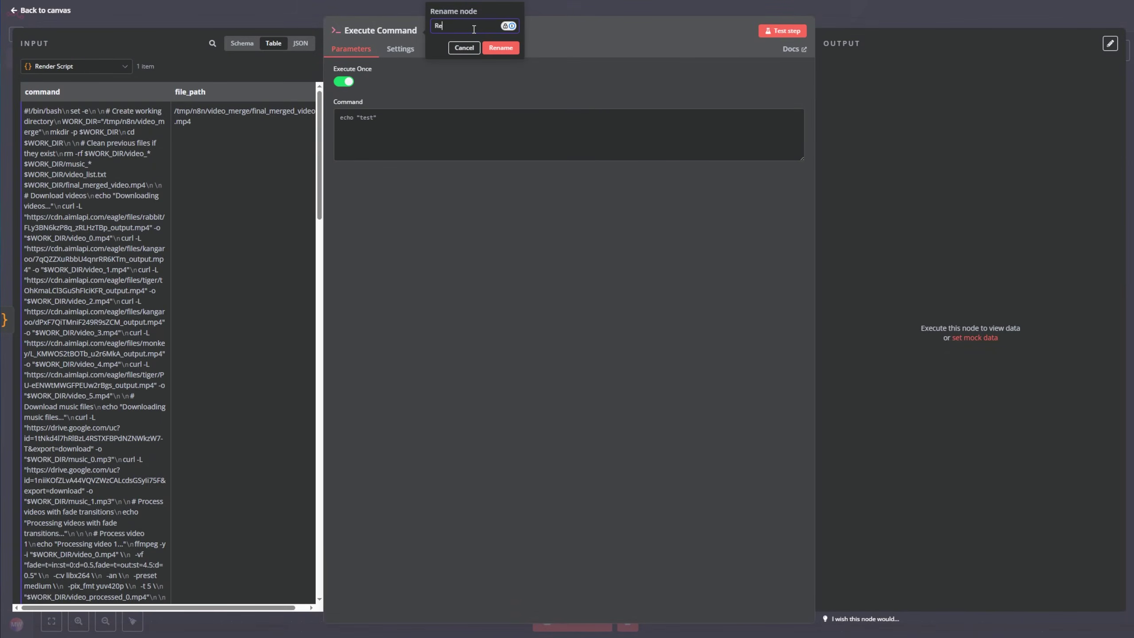
{"action": "type", "text": "nder Execution"}
{"action": "key", "text": "Return"}
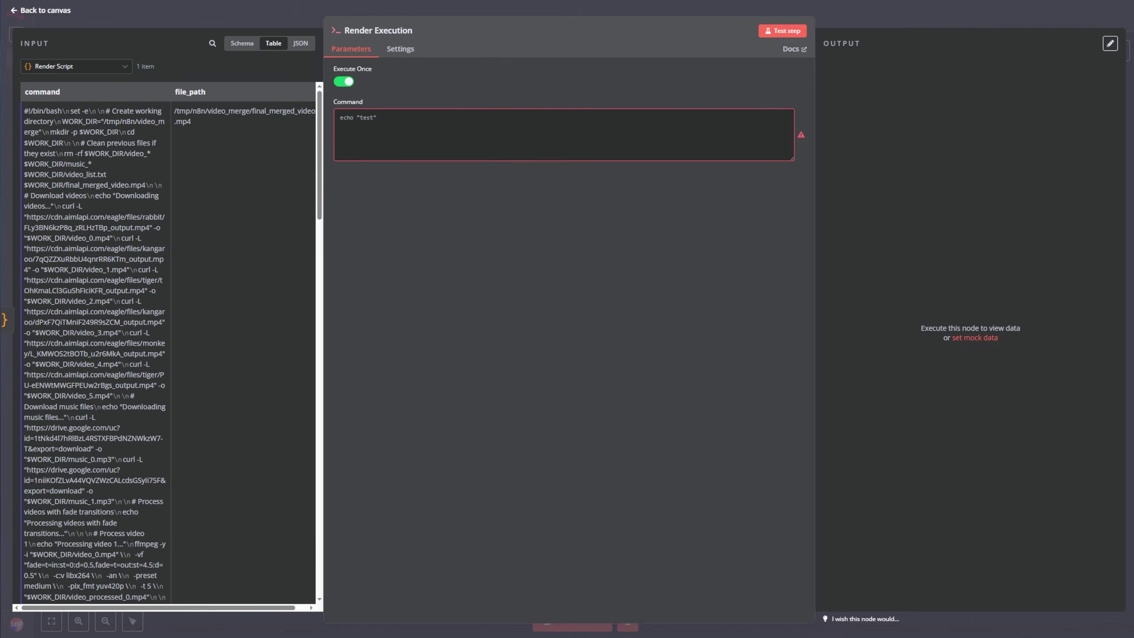
{"action": "left_click_drag", "start_coordinate": [58, 95], "coordinate": [445, 129]}
{"action": "left_click", "coordinate": [519, 231]}
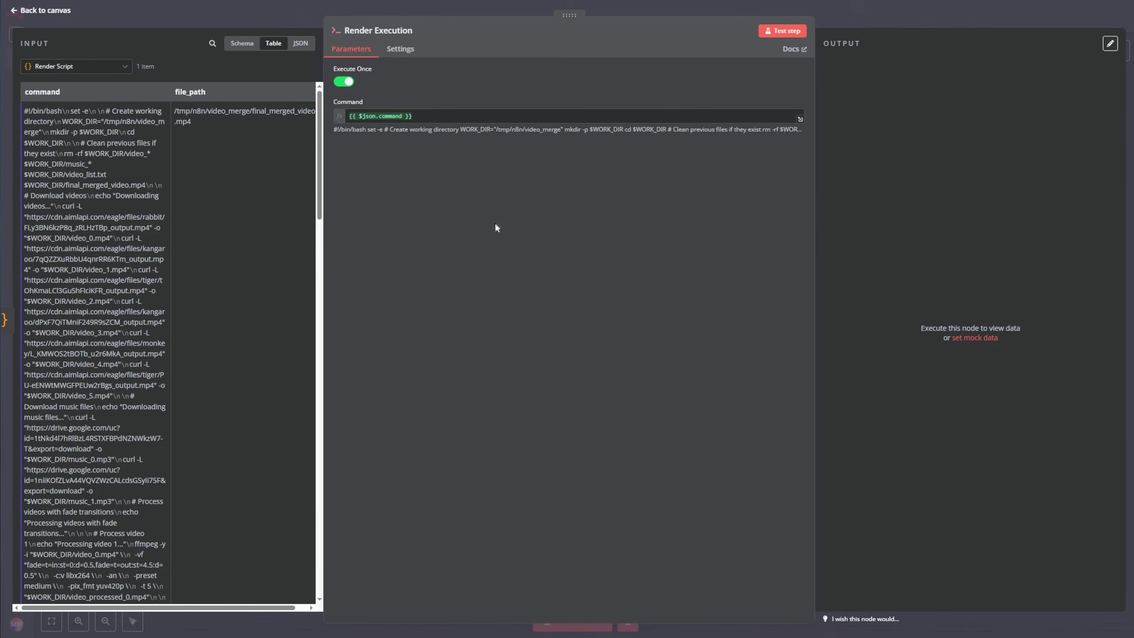
Test Render Execution and move it closer to Render Script on the canvas.
{"action": "left_click", "coordinate": [778, 40]}
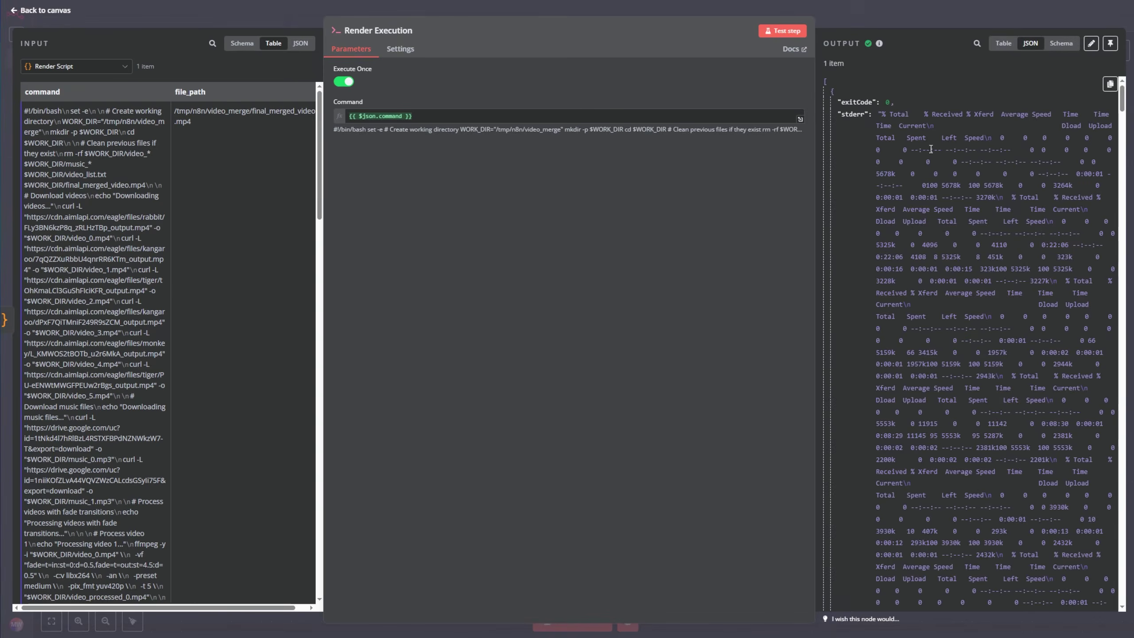
{"action": "left_click", "coordinate": [31, 10]}
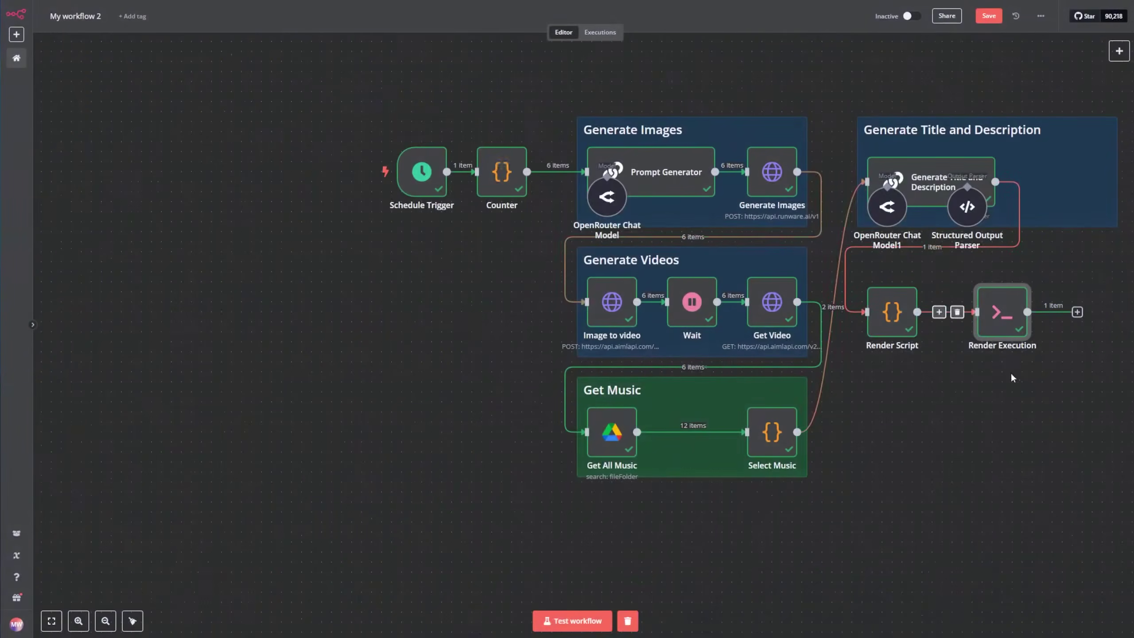
{"action": "left_click_drag", "start_coordinate": [1003, 312], "coordinate": [973, 312]}
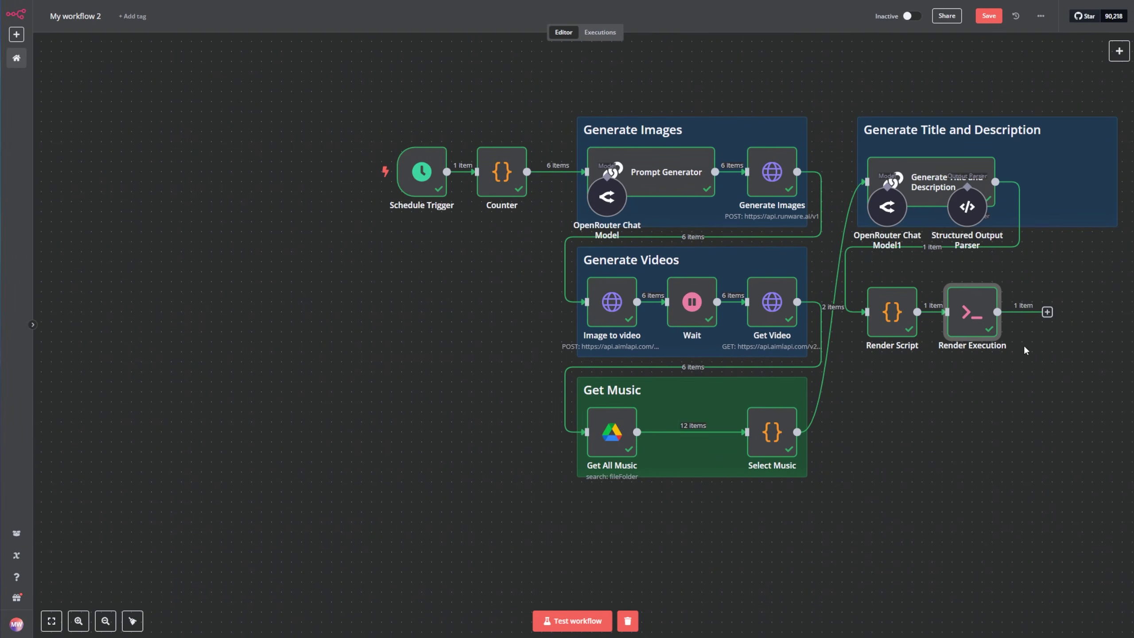
Examine the Docker Compose configuration in Skool's Step 10 lesson, especially the N8N_DEFAULT_BINARY_DATA_MODE=filesystem line.
{"action": "mouse_move", "coordinate": [989, 335]}
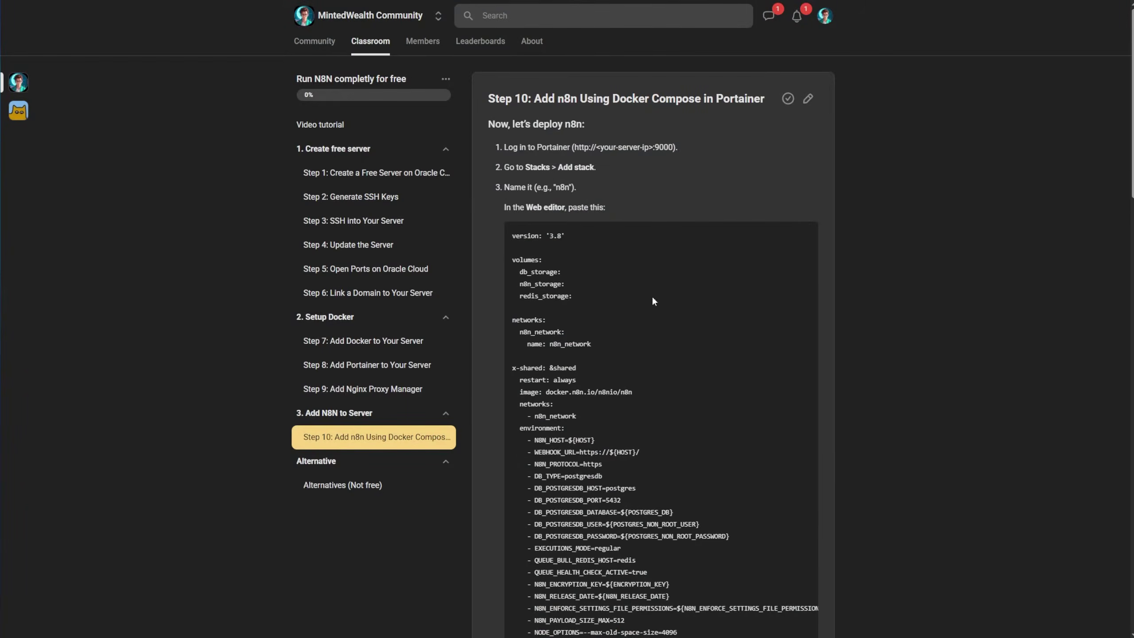
{"action": "scroll", "coordinate": [693, 294], "scroll_direction": "down", "scroll_amount": 2}
{"action": "scroll", "coordinate": [648, 170], "scroll_direction": "up", "scroll_amount": 5}
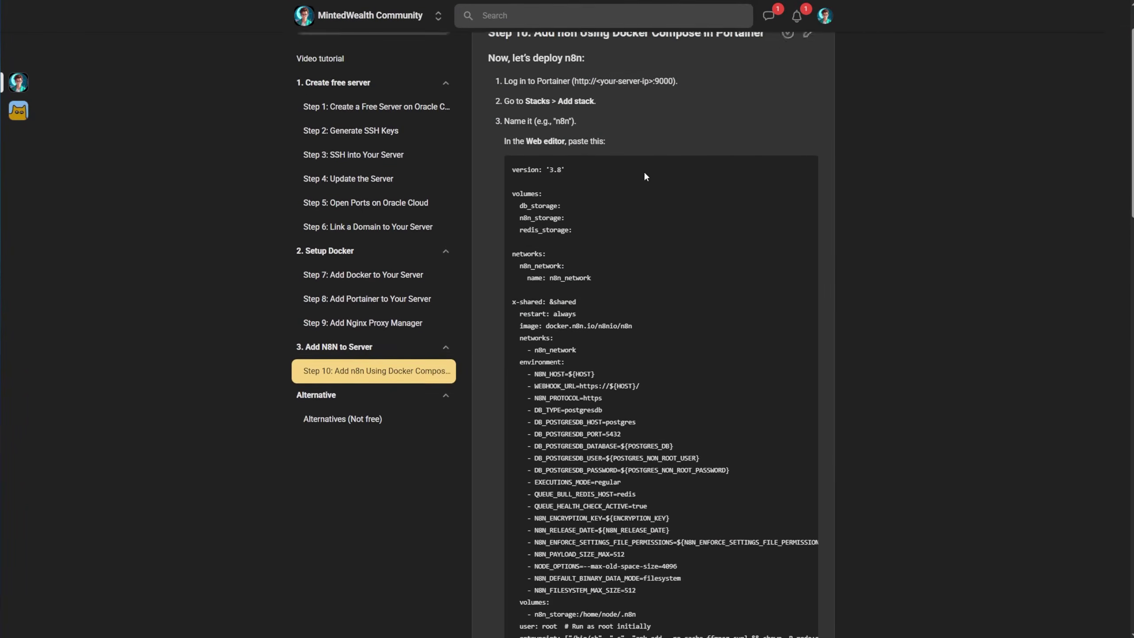
{"action": "scroll", "coordinate": [684, 289], "scroll_direction": "down", "scroll_amount": 7}
{"action": "scroll", "coordinate": [671, 316], "scroll_direction": "down", "scroll_amount": 3}
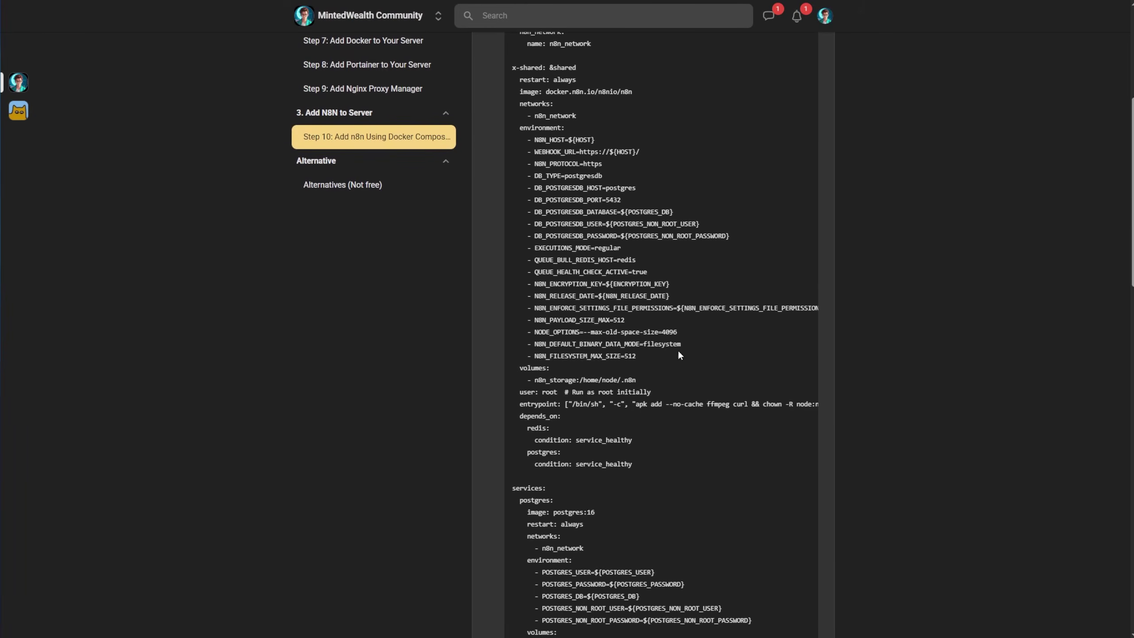
{"action": "left_click_drag", "start_coordinate": [695, 345], "coordinate": [540, 344]}
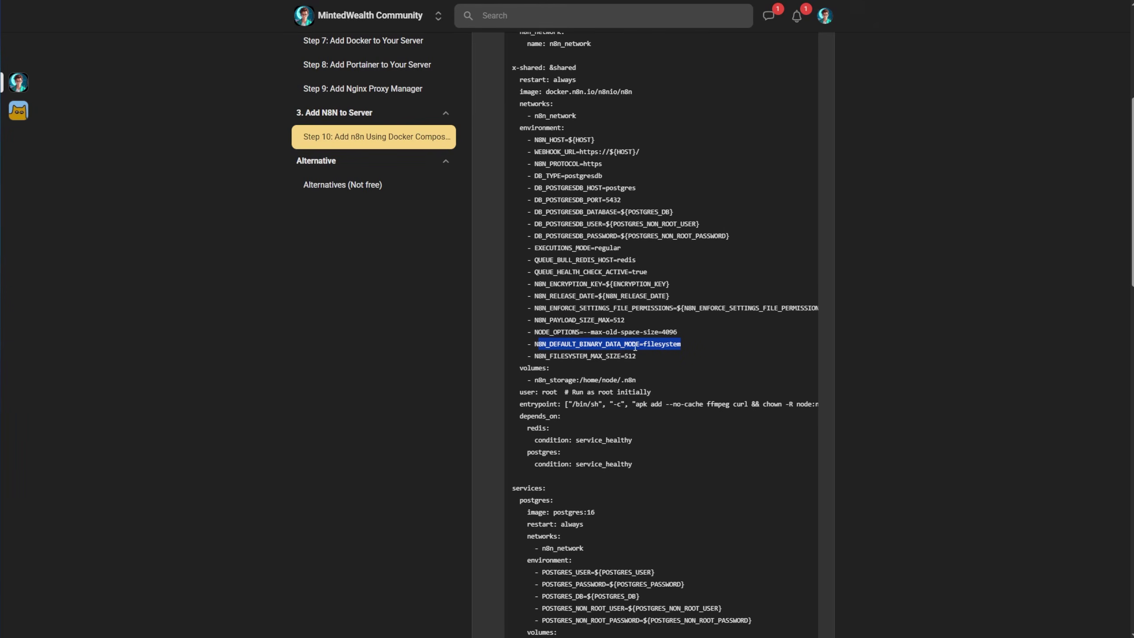
{"action": "left_click", "coordinate": [698, 345]}
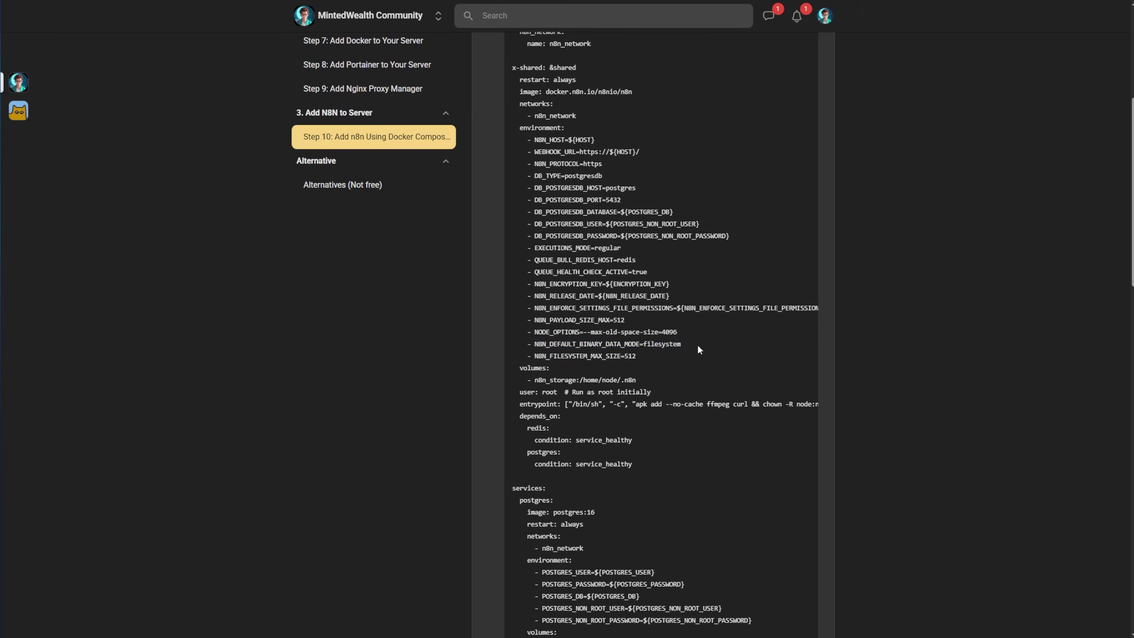
{"action": "scroll", "coordinate": [687, 342], "scroll_direction": "up", "scroll_amount": 7}
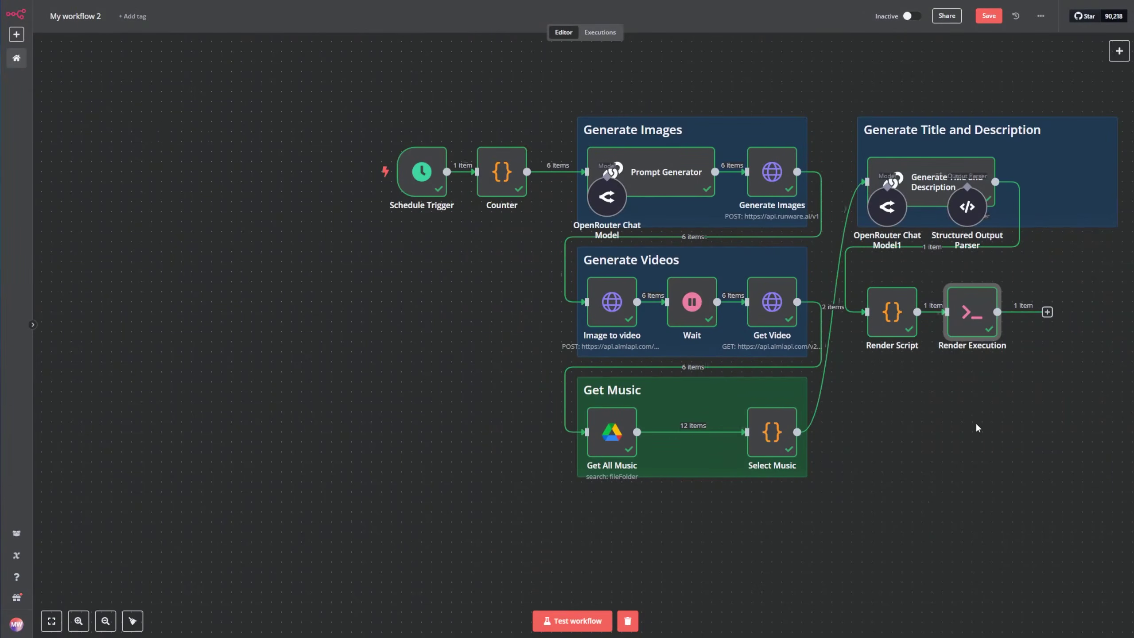
Back in n8n, add a Read File(s) From Disk node after Render Execution and rename it Get Video from Disk.
{"action": "left_click", "coordinate": [1047, 312]}
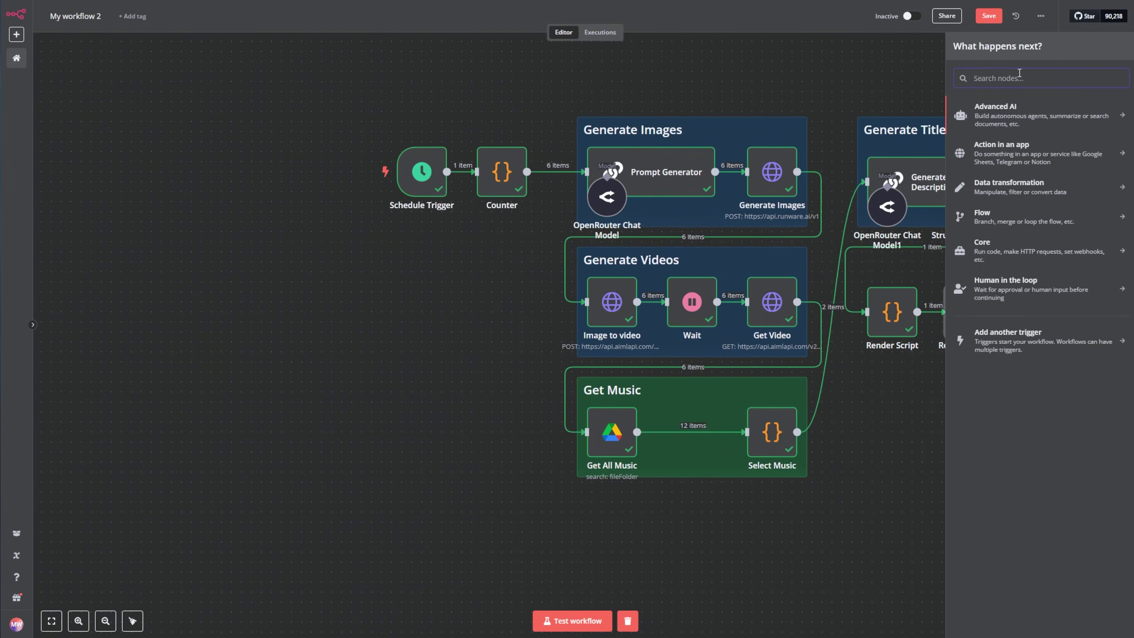
{"action": "type", "text": "read"}
{"action": "left_click", "coordinate": [1025, 130]}
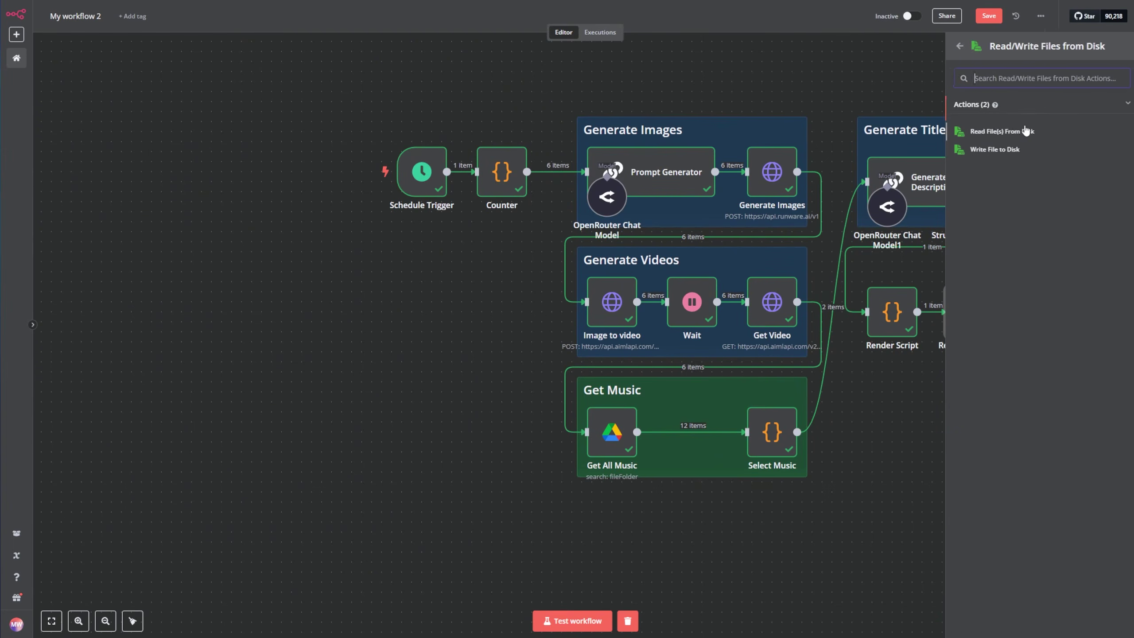
{"action": "left_click", "coordinate": [1010, 134]}
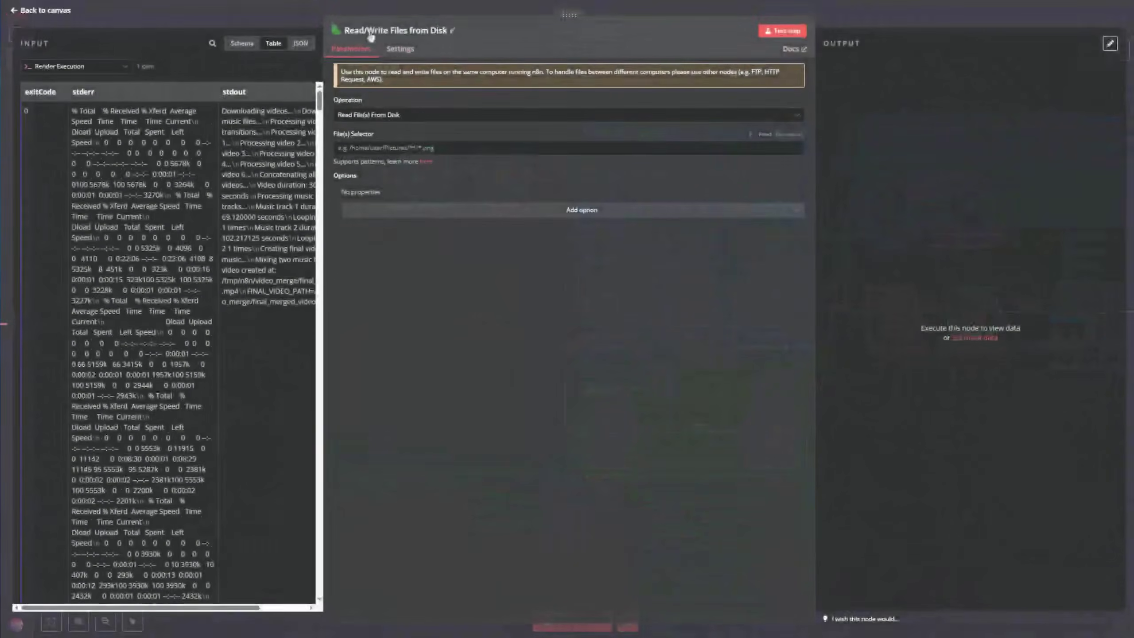
{"action": "left_click", "coordinate": [440, 30]}
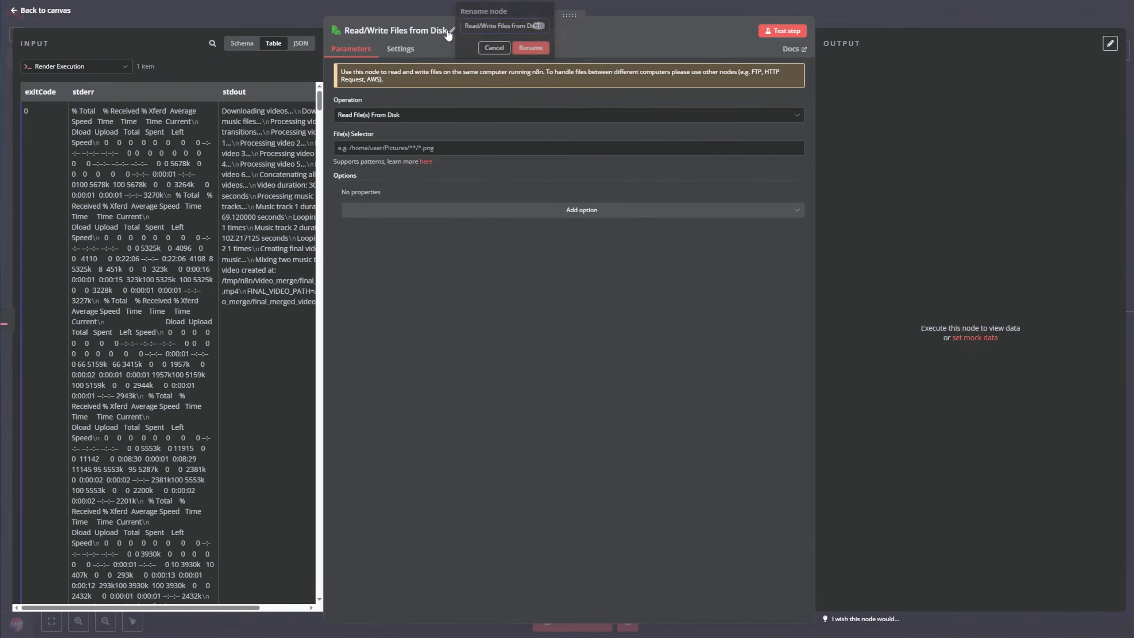
{"action": "type", "text": "Get Video from Disk"}
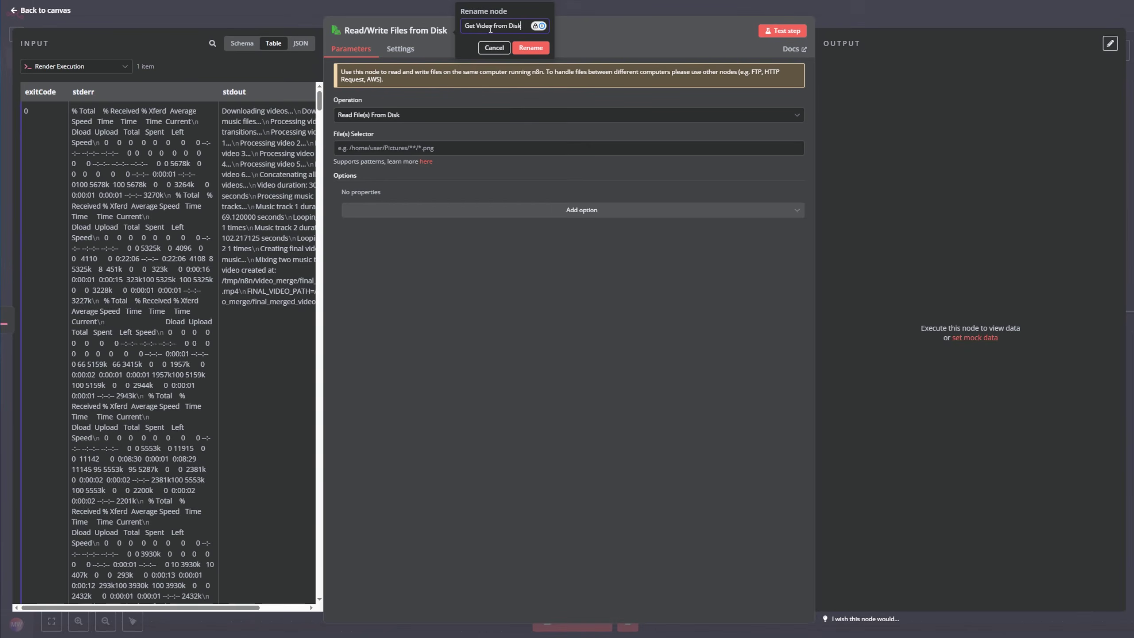
{"action": "left_click", "coordinate": [519, 50]}
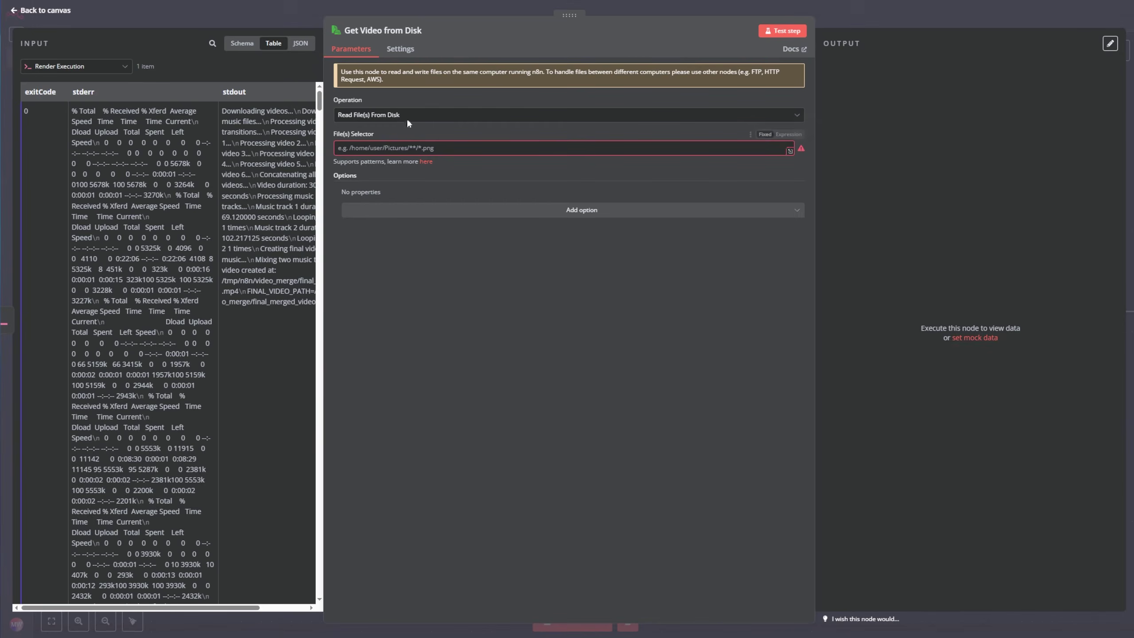
Map Get Video from Disk's File(s) Selector to the file_path output of Render Script.
{"action": "left_click", "coordinate": [80, 66]}
{"action": "left_click", "coordinate": [83, 113]}
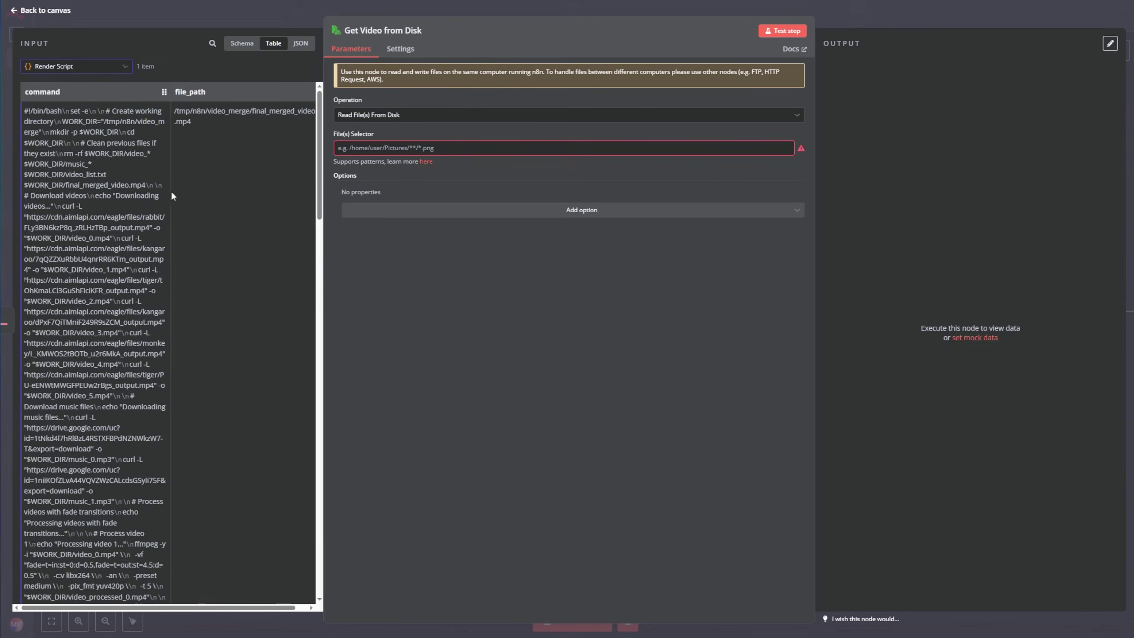
{"action": "left_click_drag", "start_coordinate": [190, 93], "coordinate": [402, 148]}
{"action": "left_click", "coordinate": [484, 324]}
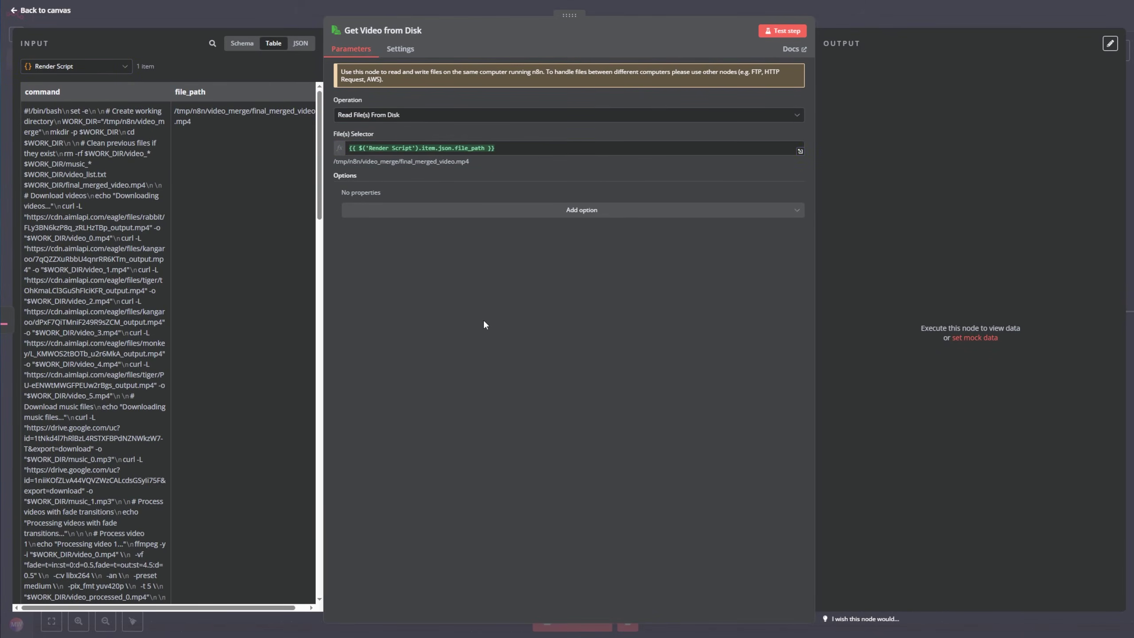
Test Get Video from Disk and play back the merged video from its binary output.
{"action": "left_click", "coordinate": [783, 32]}
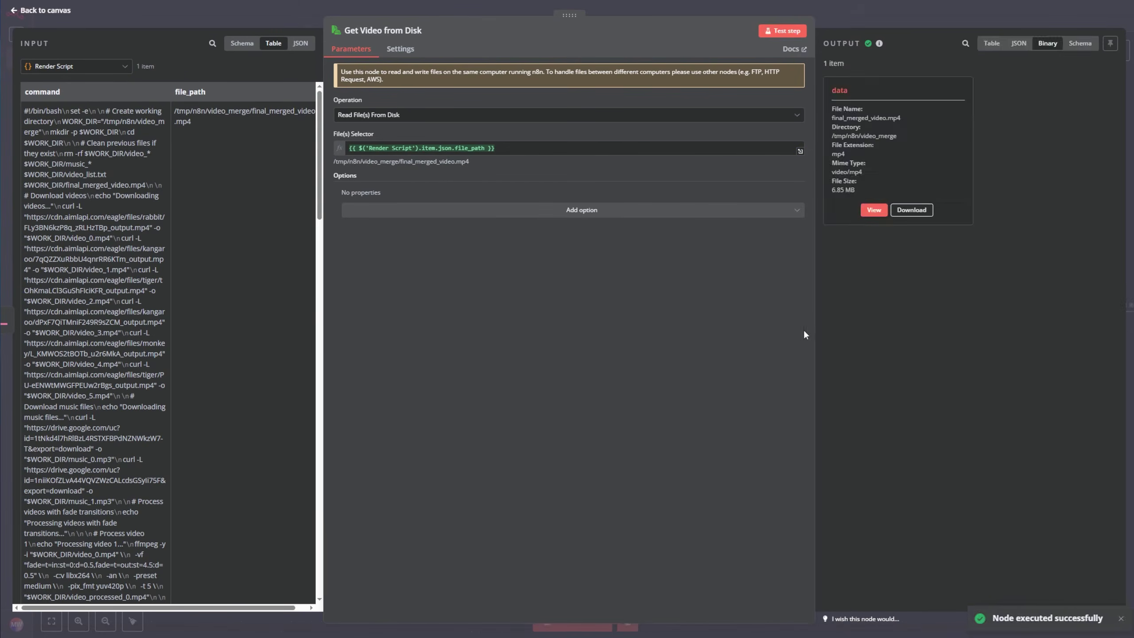
{"action": "left_click", "coordinate": [873, 210]}
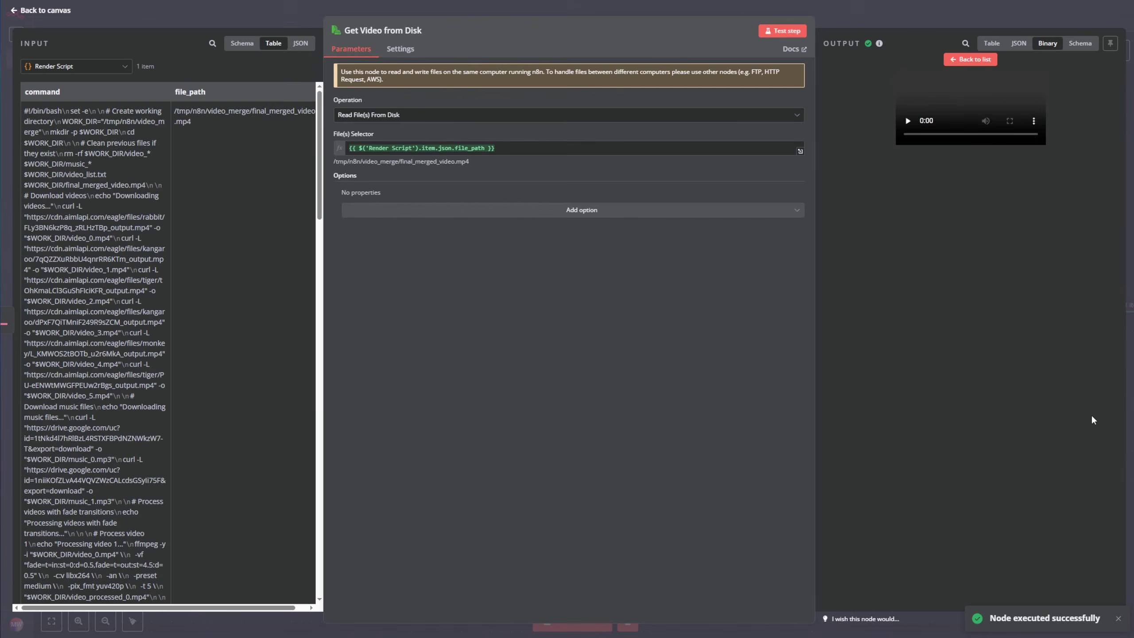
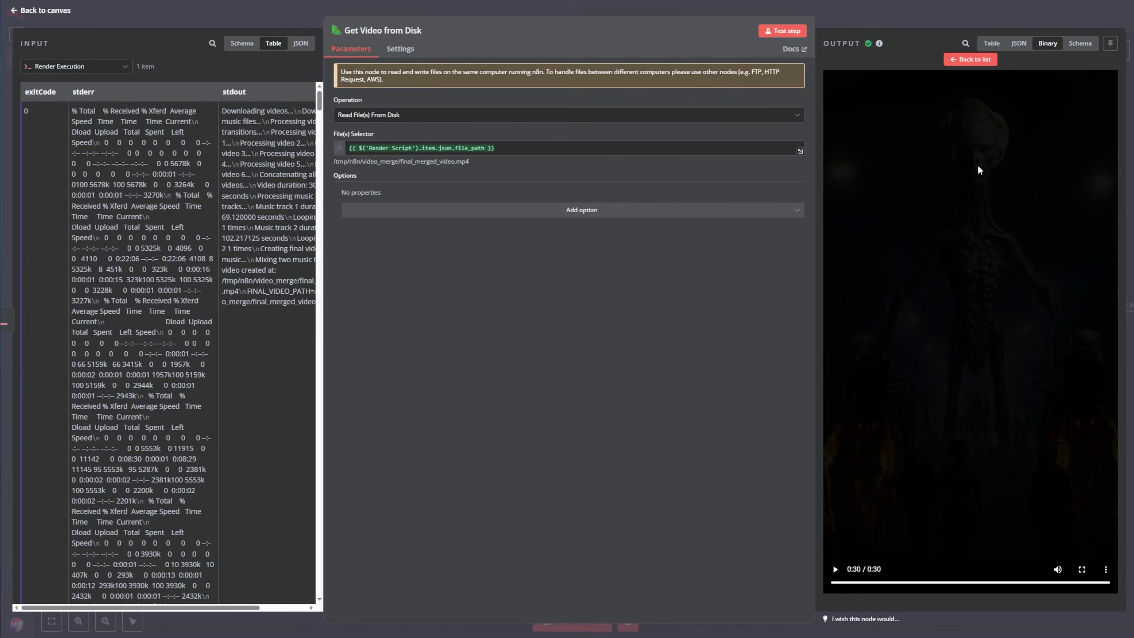
{"action": "left_click", "coordinate": [958, 59]}
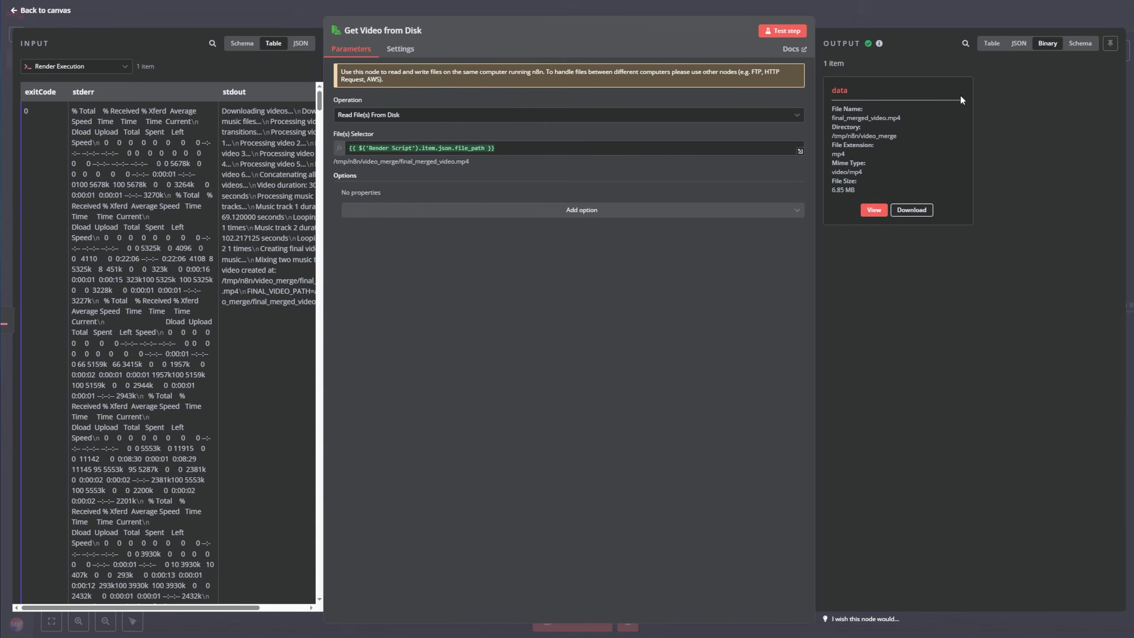
On the canvas, space Render Execution evenly between its neighbours and frame the three render nodes with a pasted "Render video" sticky note.
{"action": "left_click", "coordinate": [57, 18]}
{"action": "left_click_drag", "start_coordinate": [1030, 449], "coordinate": [930, 443]}
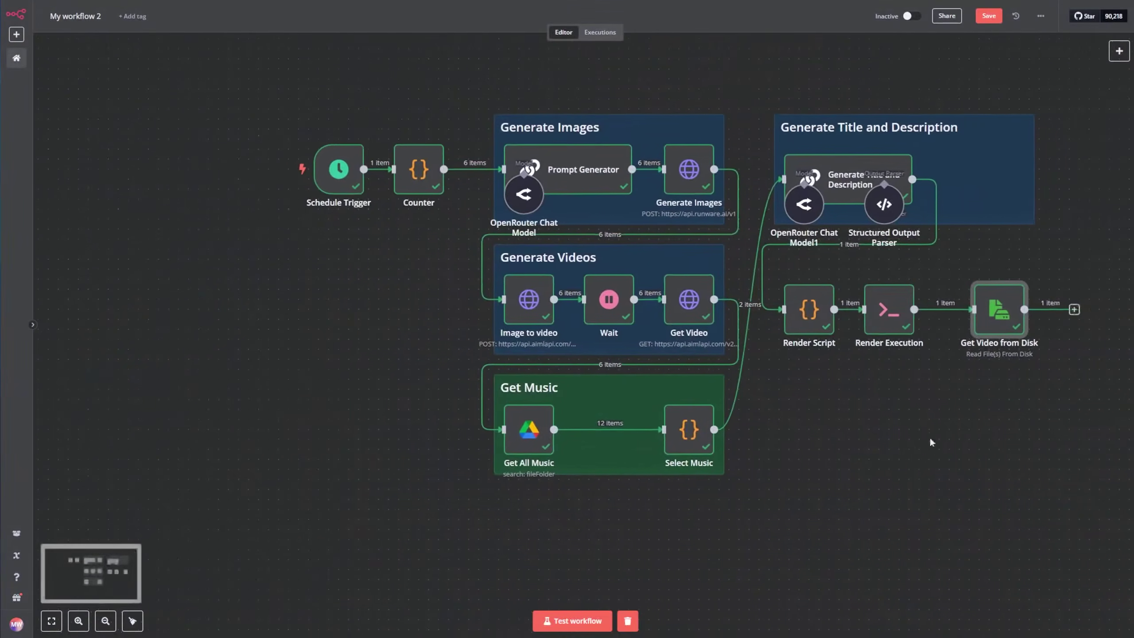
{"action": "left_click_drag", "start_coordinate": [890, 310], "coordinate": [910, 309]}
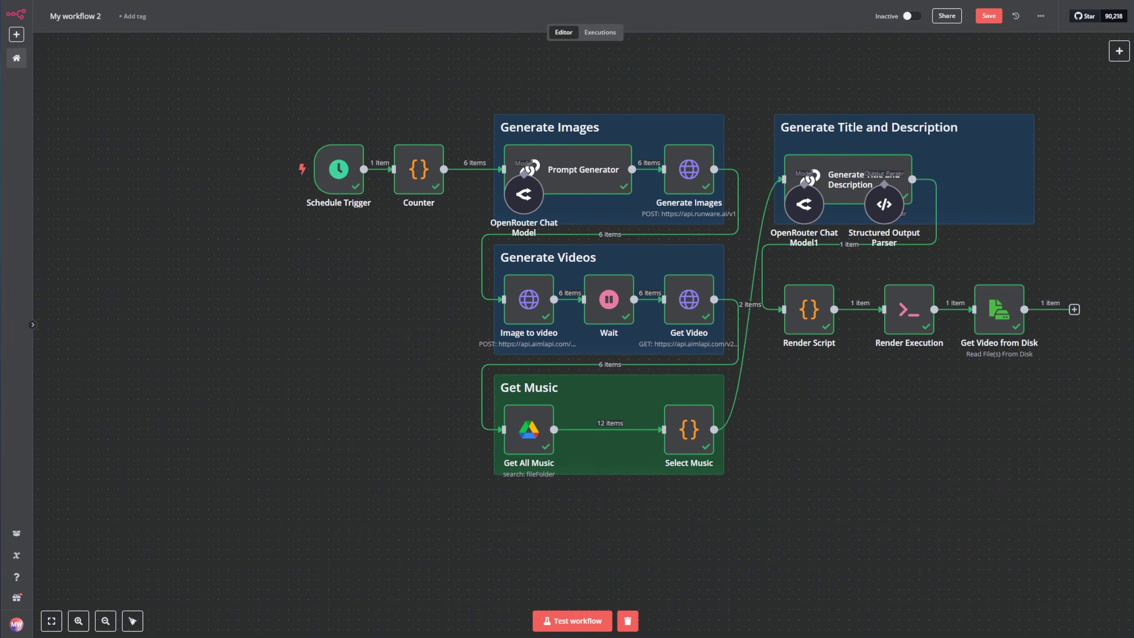
{"action": "scroll", "coordinate": [850, 460], "scroll_direction": "down", "scroll_amount": 2}
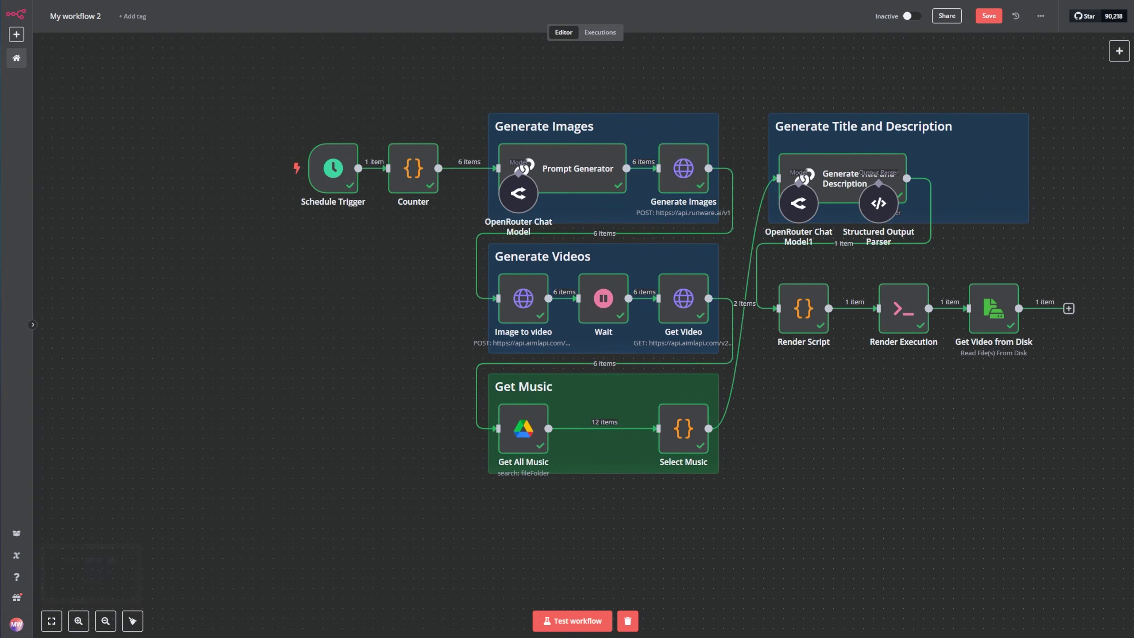
{"action": "key", "text": "ctrl+v"}
{"action": "left_click_drag", "start_coordinate": [936, 420], "coordinate": [938, 347]}
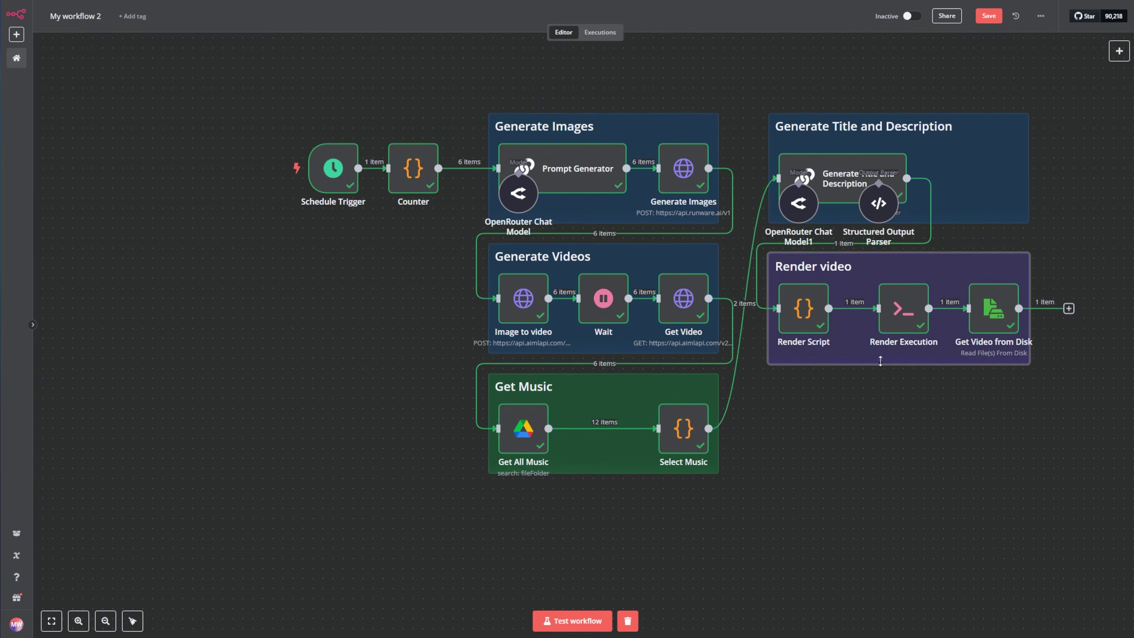
Add a YouTube node with the Upload a video action after Get Video from Disk.
{"action": "left_click", "coordinate": [1069, 308]}
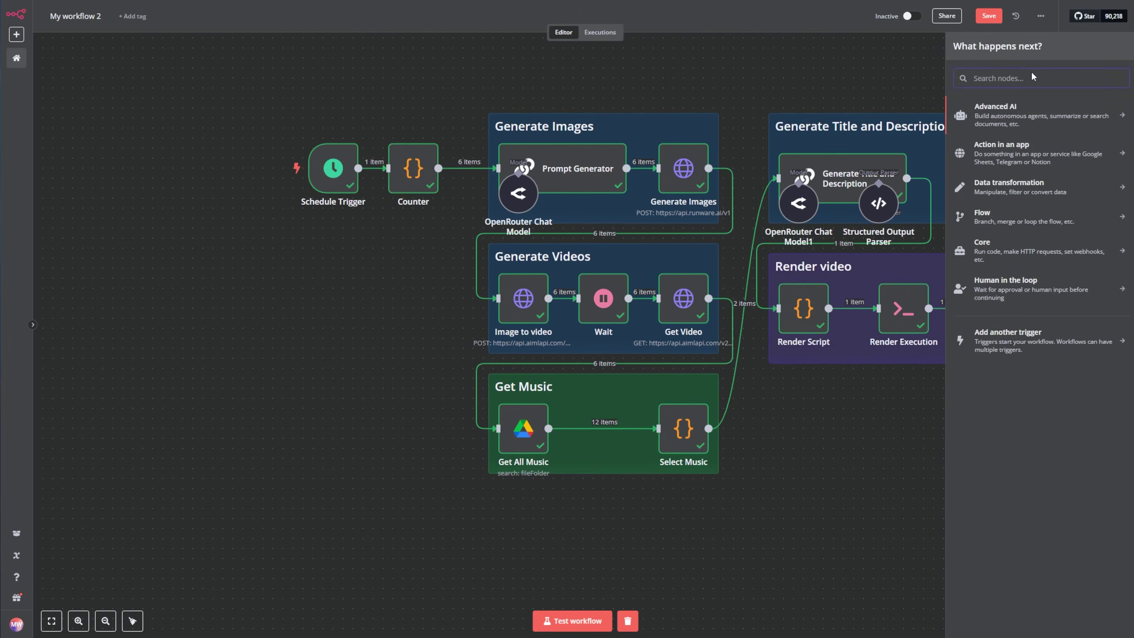
{"action": "type", "text": "yout"}
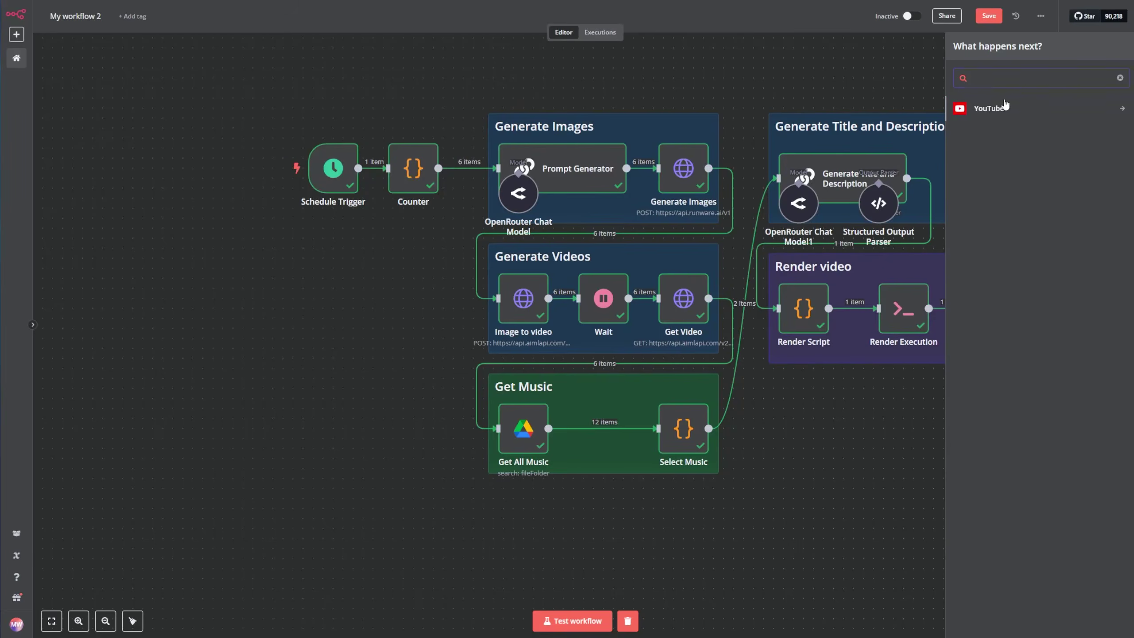
{"action": "left_click", "coordinate": [1005, 107]}
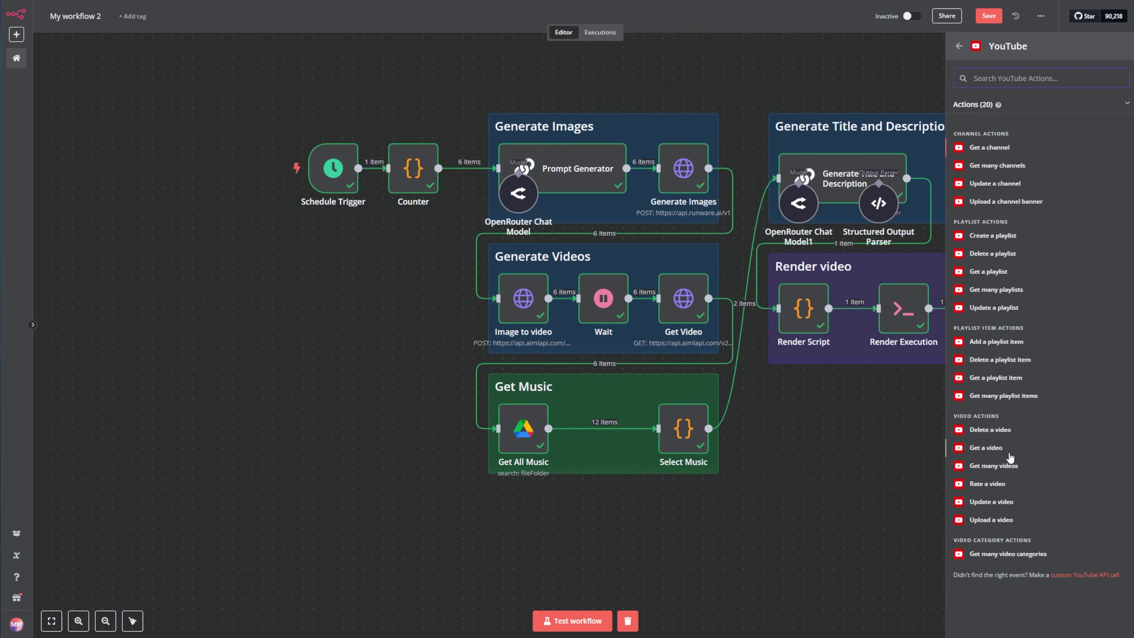
{"action": "left_click", "coordinate": [996, 520]}
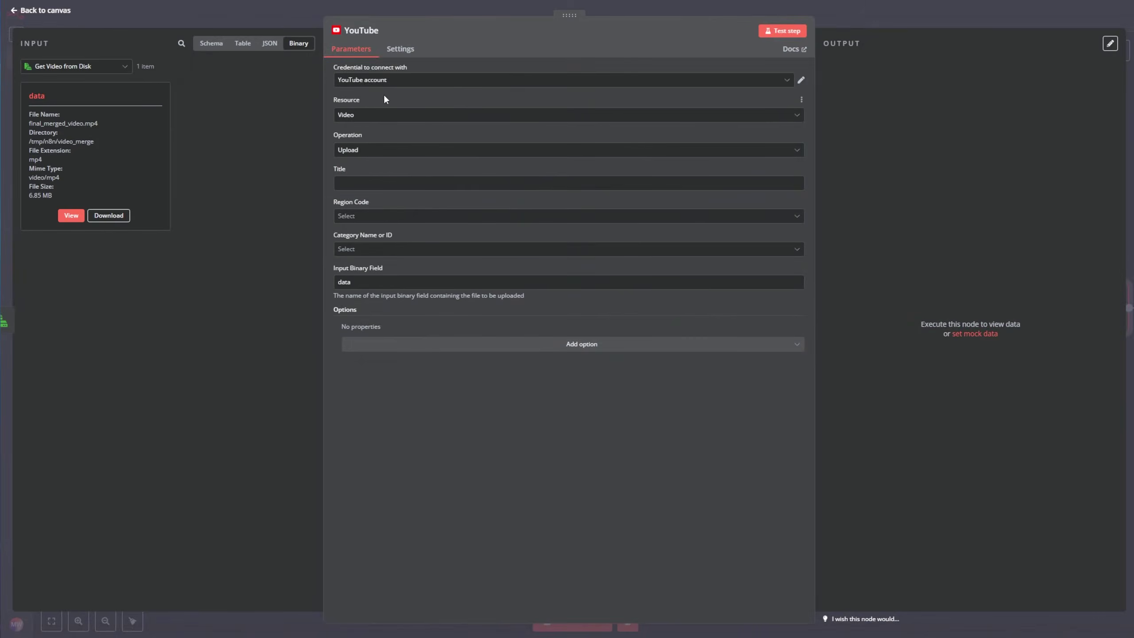
Map the YouTube node's Title to {{ $('Generate Title and Description').item.json.output.title }}.
{"action": "left_click", "coordinate": [361, 183]}
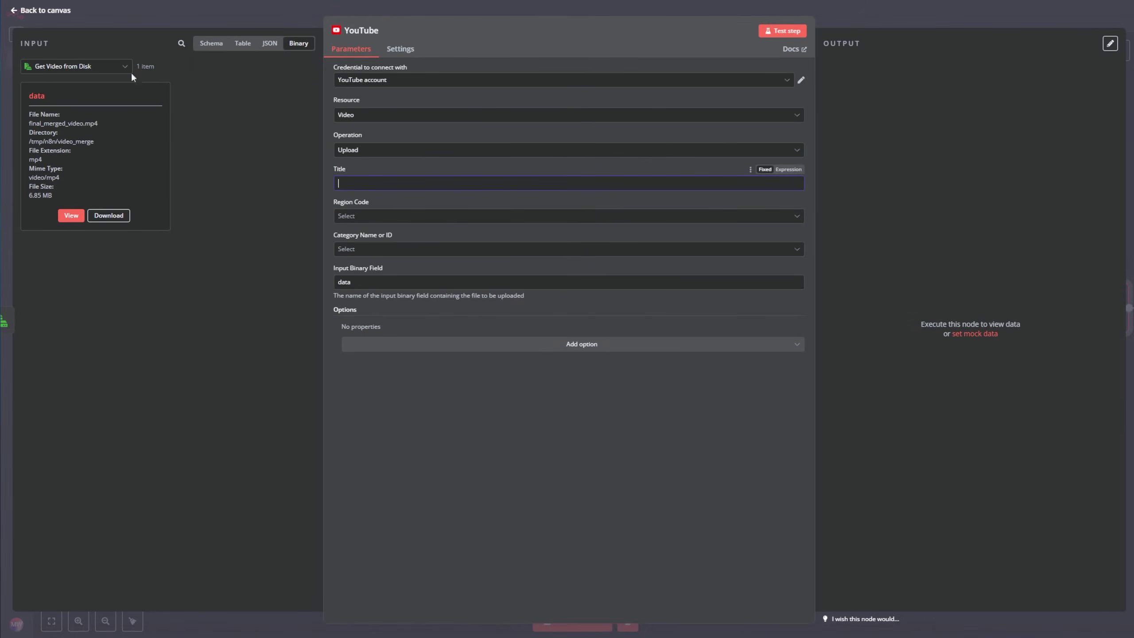
{"action": "left_click", "coordinate": [100, 69]}
{"action": "scroll", "coordinate": [99, 179], "scroll_direction": "down", "scroll_amount": 3}
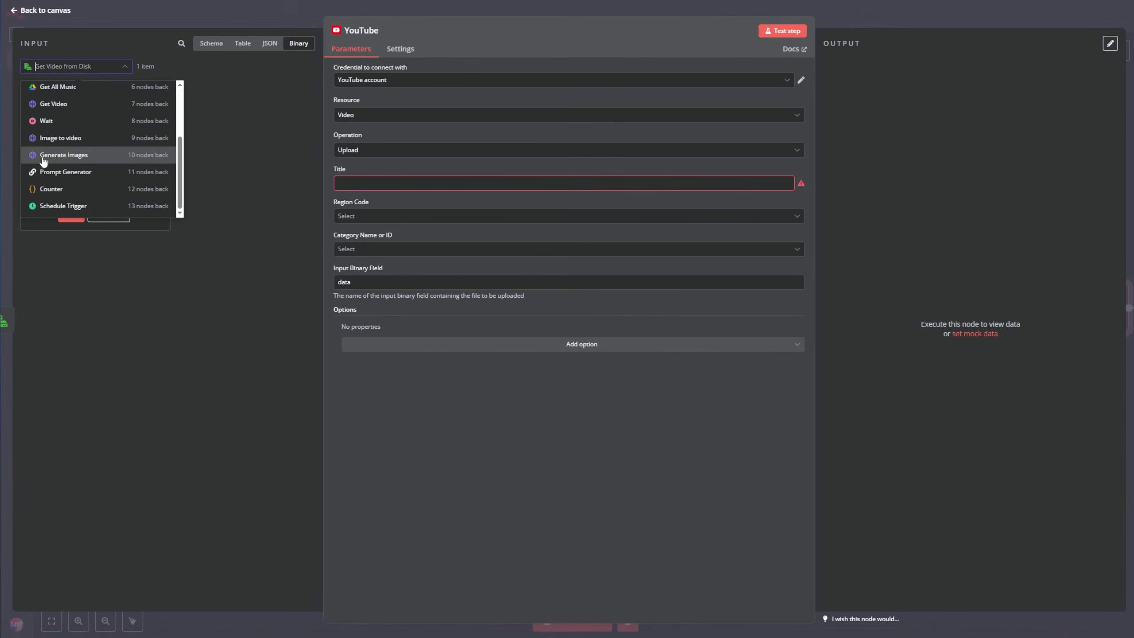
{"action": "scroll", "coordinate": [105, 152], "scroll_direction": "up", "scroll_amount": 4}
{"action": "left_click", "coordinate": [103, 109]}
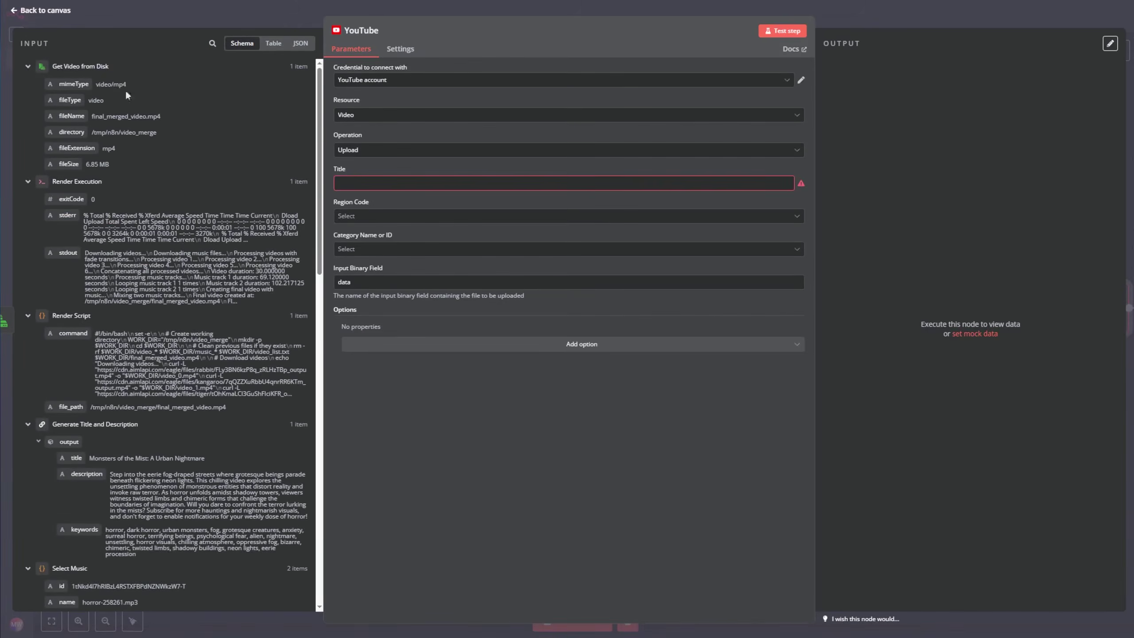
{"action": "left_click", "coordinate": [271, 43]}
{"action": "left_click_drag", "start_coordinate": [35, 113], "coordinate": [355, 183]}
{"action": "left_click", "coordinate": [512, 435]}
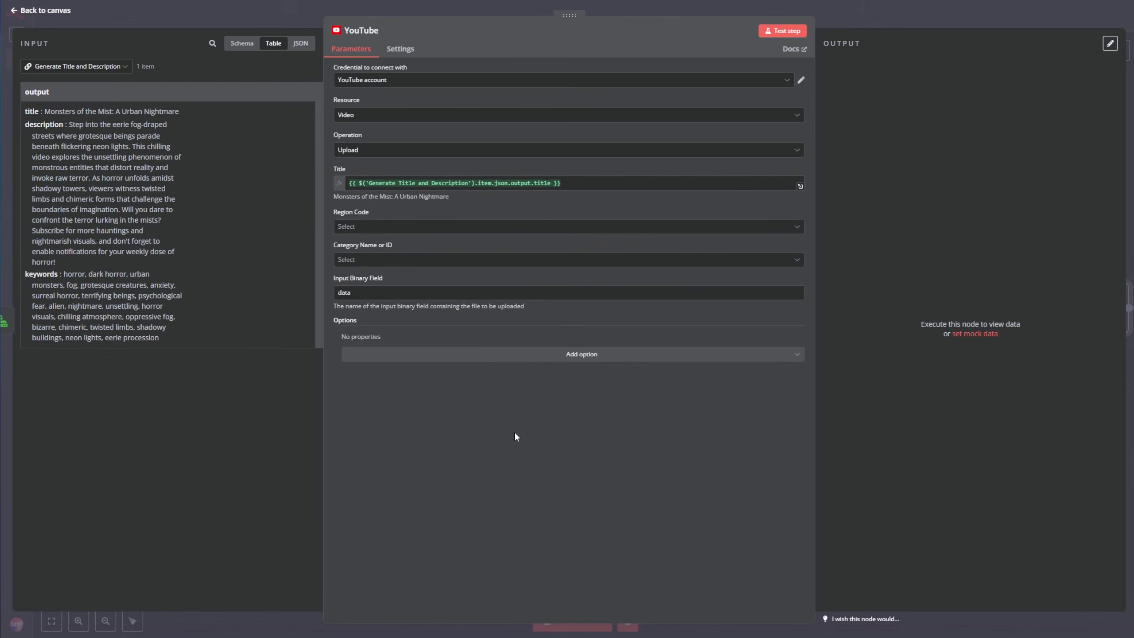
Set the upload's Region Code to United States of America (the) - US and its category to Entertainment.
{"action": "left_click", "coordinate": [373, 228]}
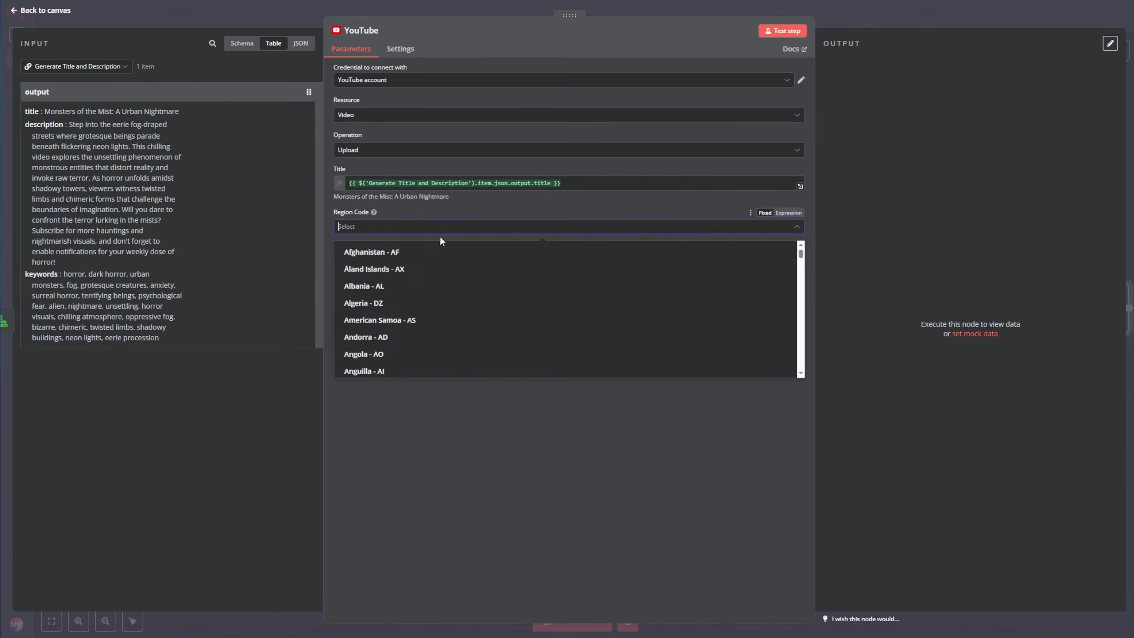
{"action": "type", "text": "unite"}
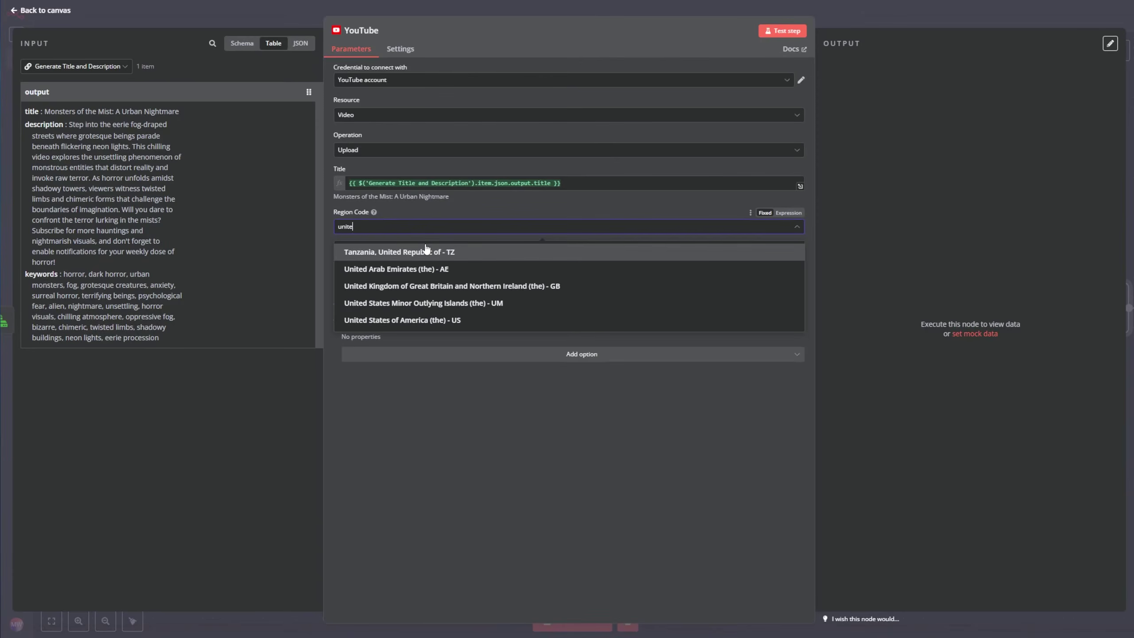
{"action": "type", "text": "d"}
{"action": "left_click", "coordinate": [479, 322]}
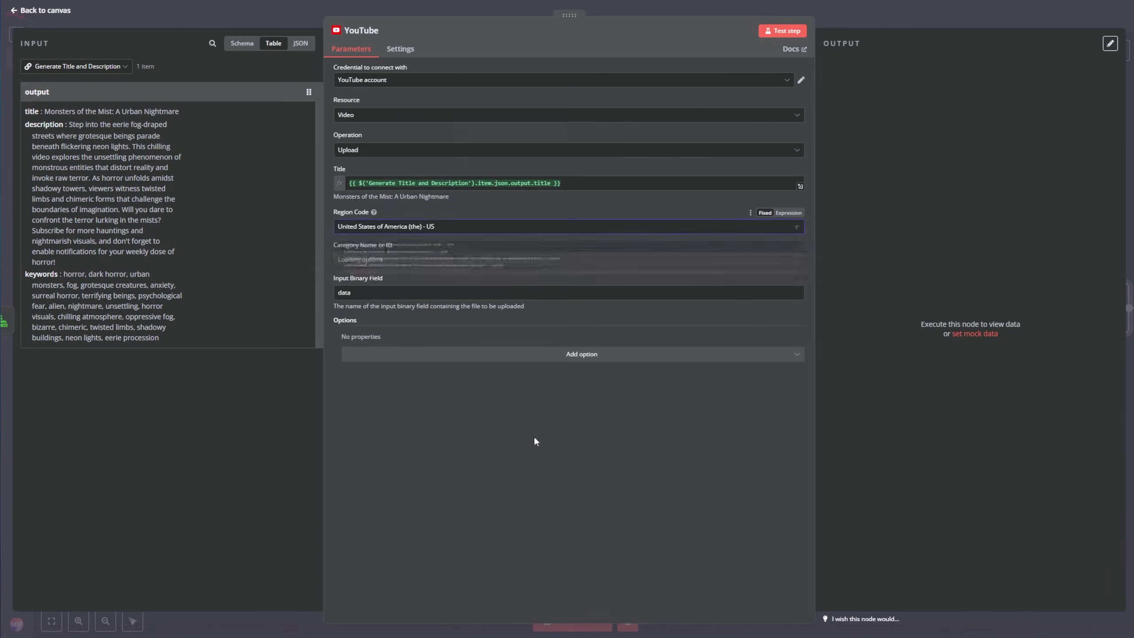
{"action": "left_click", "coordinate": [411, 261]}
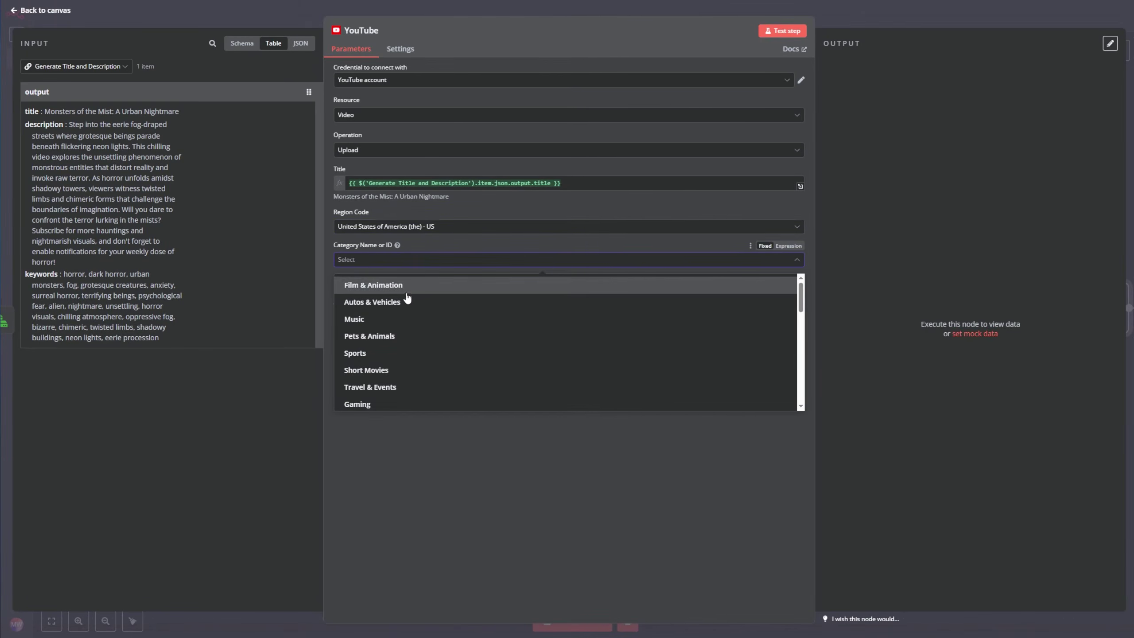
{"action": "type", "text": "enter"}
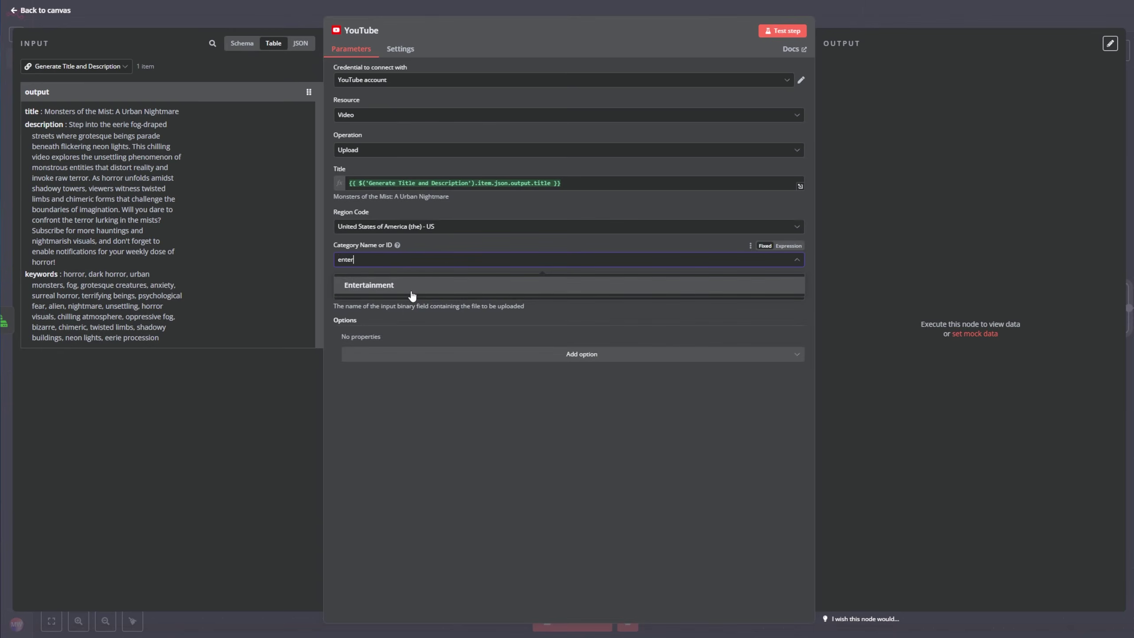
{"action": "left_click", "coordinate": [411, 290]}
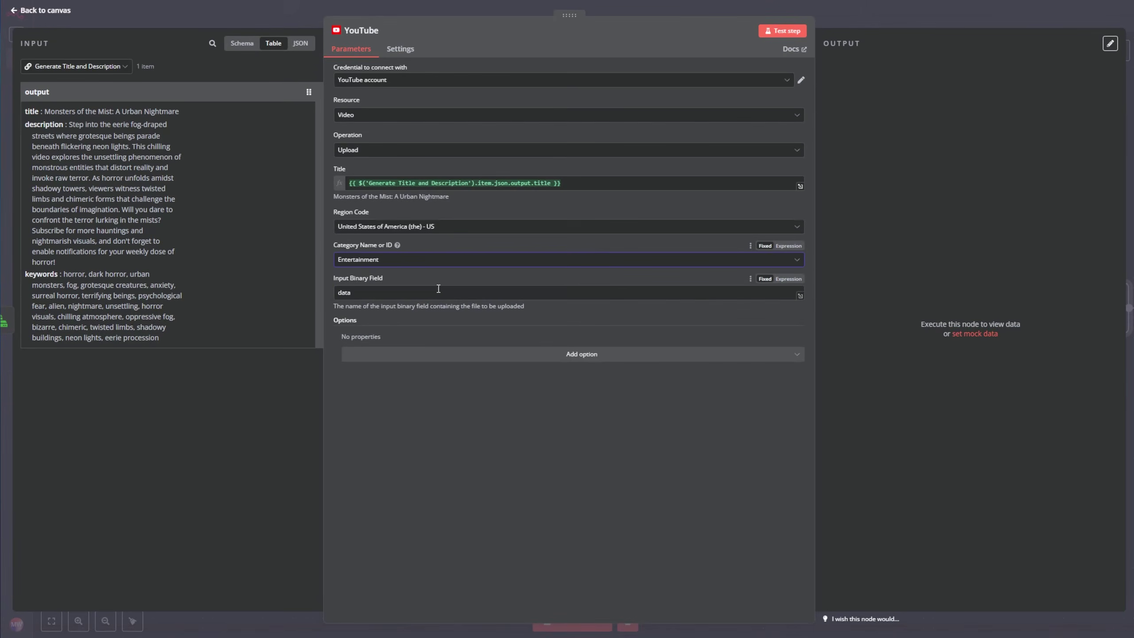
Return to the canvas and place the YouTube node below Render Script, under the Render video group.
{"action": "left_click", "coordinate": [298, 43]}
{"action": "left_click", "coordinate": [244, 43]}
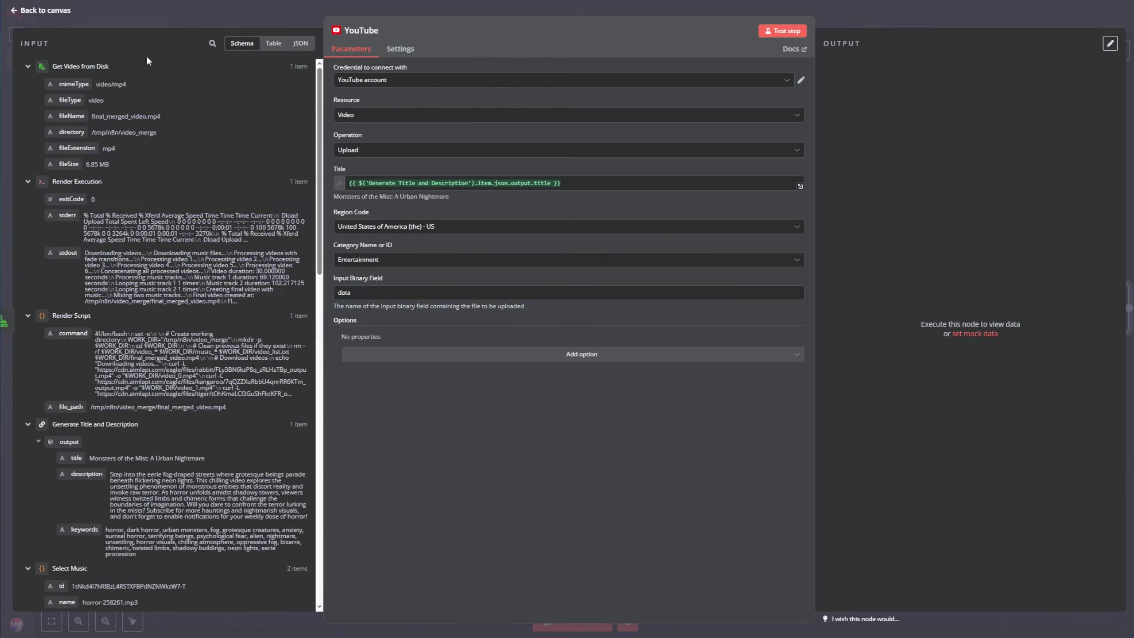
{"action": "left_click", "coordinate": [269, 45]}
{"action": "left_click", "coordinate": [299, 43]}
{"action": "left_click", "coordinate": [45, 9]}
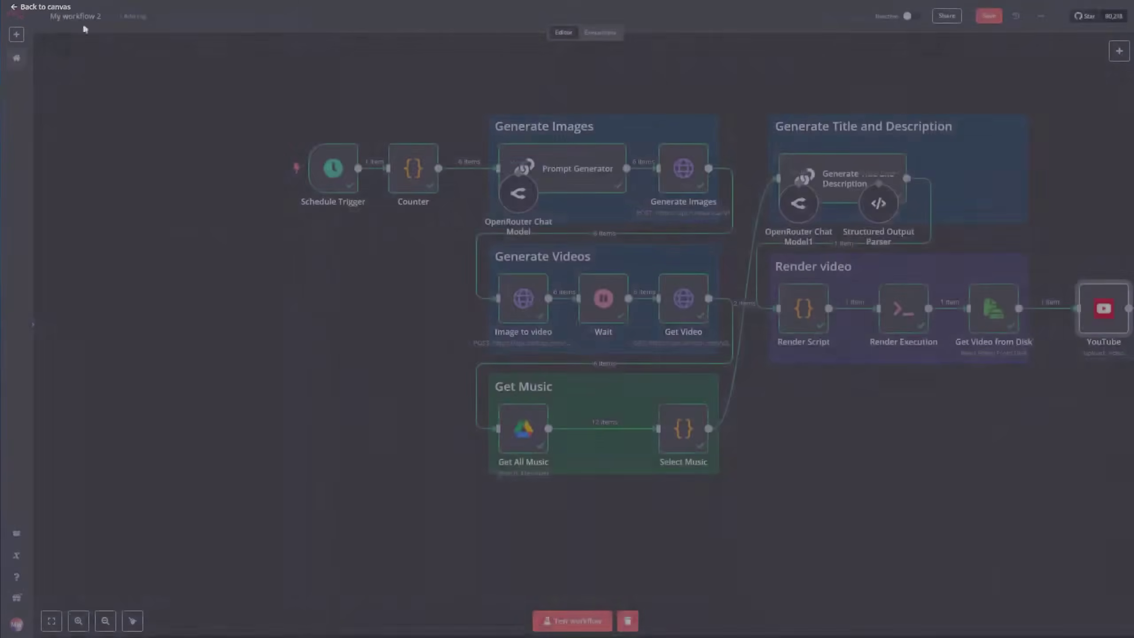
{"action": "left_click_drag", "start_coordinate": [1081, 325], "coordinate": [780, 433]}
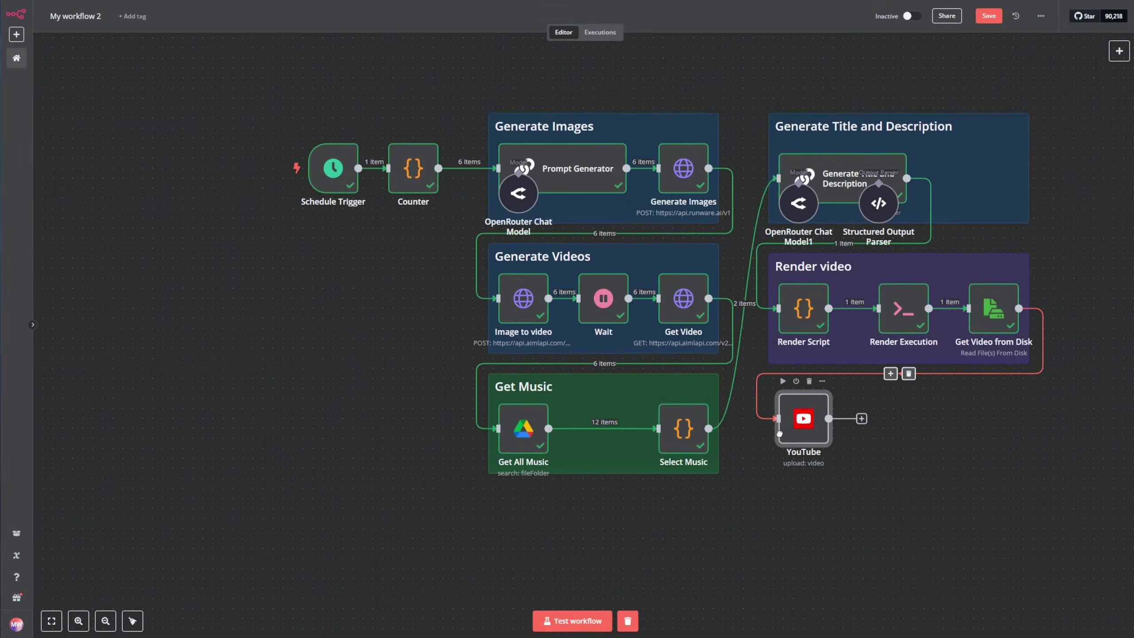
Reopen the YouTube node and add a Description option mapped to {{ $('Generate Title and Description').item.json.output.description }}.
{"action": "double_click", "coordinate": [802, 428]}
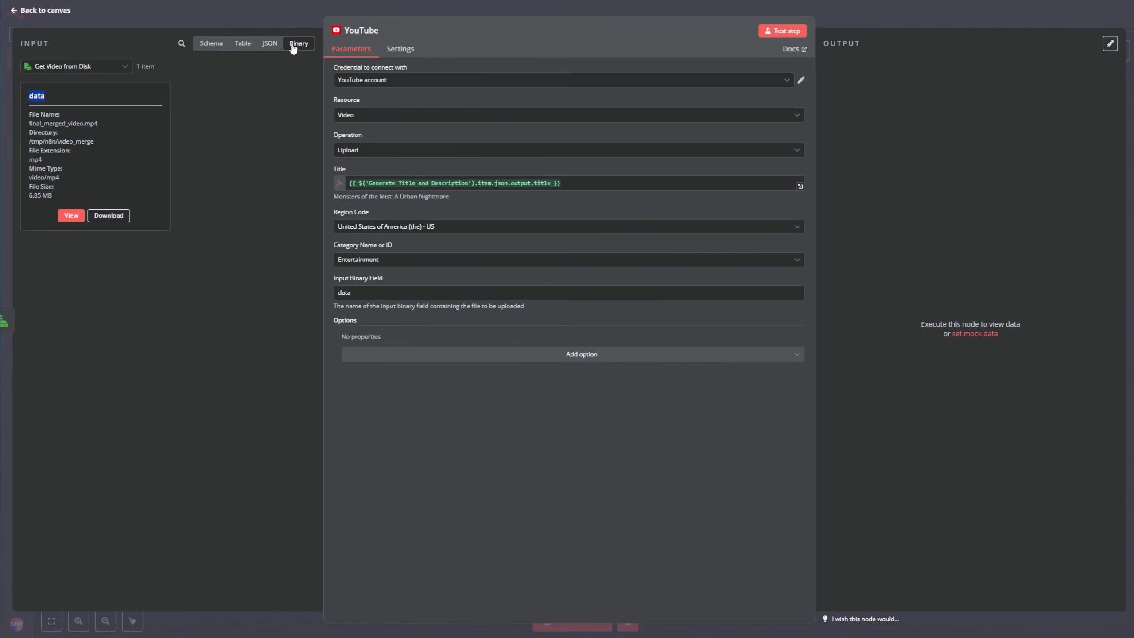
{"action": "left_click", "coordinate": [612, 448]}
{"action": "left_click", "coordinate": [481, 355]}
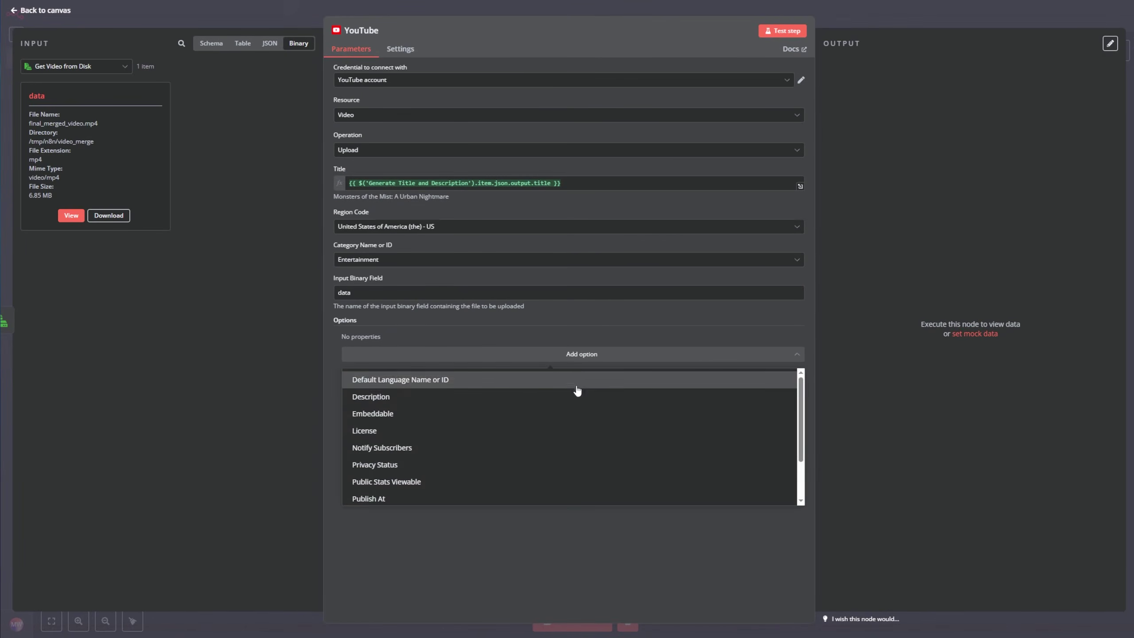
{"action": "left_click", "coordinate": [570, 395]}
{"action": "left_click", "coordinate": [72, 66]}
{"action": "scroll", "coordinate": [116, 183], "scroll_direction": "down", "scroll_amount": 5}
{"action": "scroll", "coordinate": [105, 170], "scroll_direction": "up", "scroll_amount": 5}
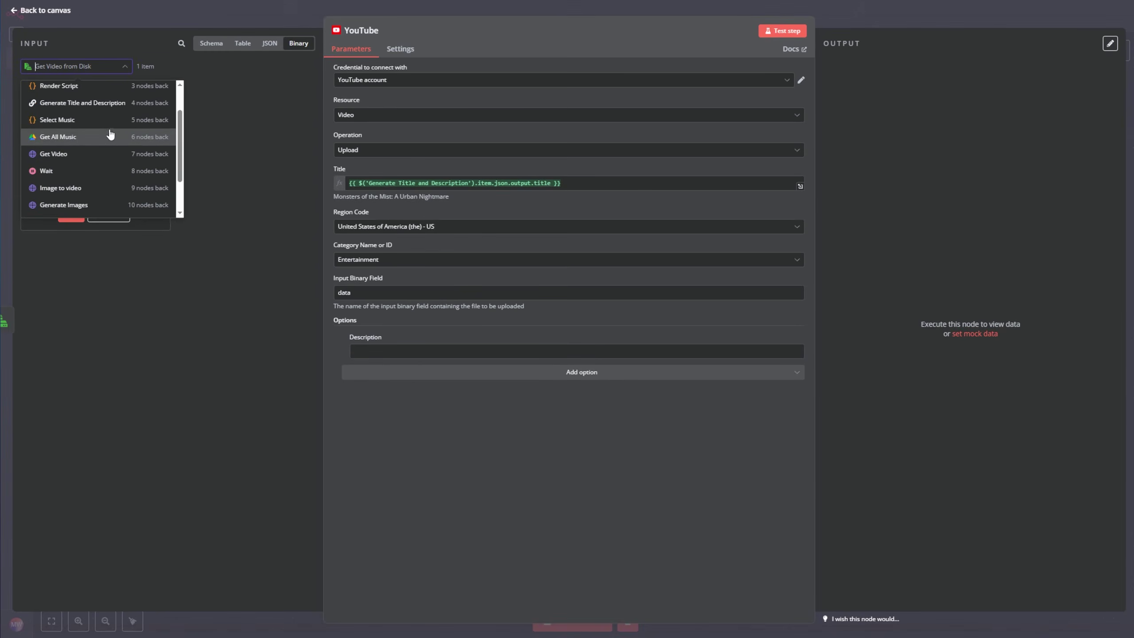
{"action": "left_click", "coordinate": [102, 108]}
{"action": "left_click", "coordinate": [273, 43]}
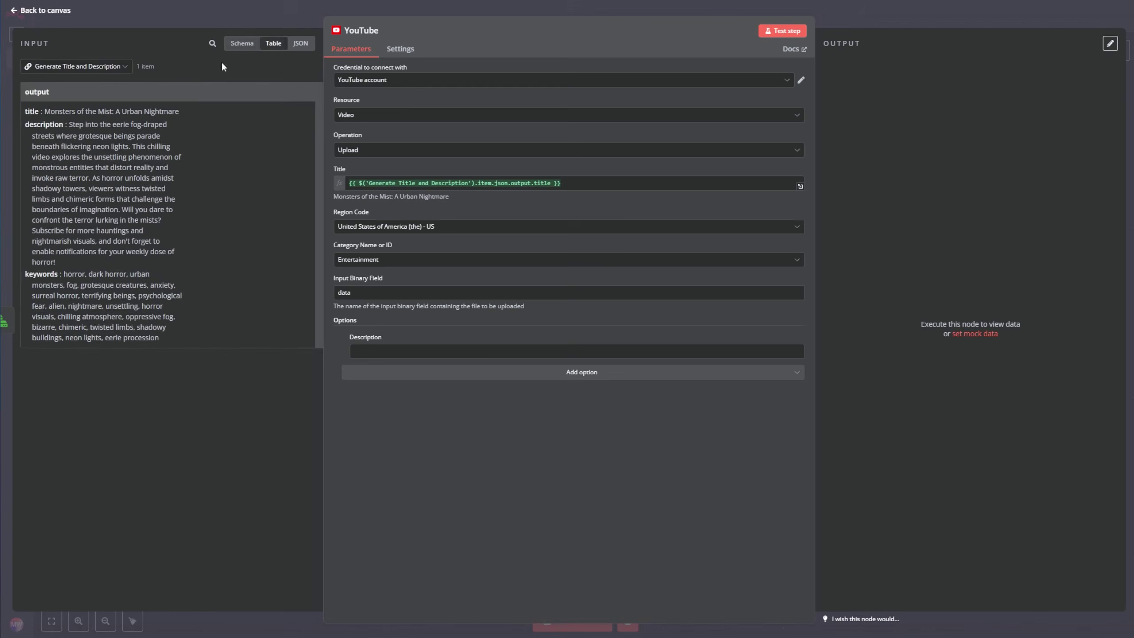
{"action": "left_click_drag", "start_coordinate": [44, 124], "coordinate": [393, 342]}
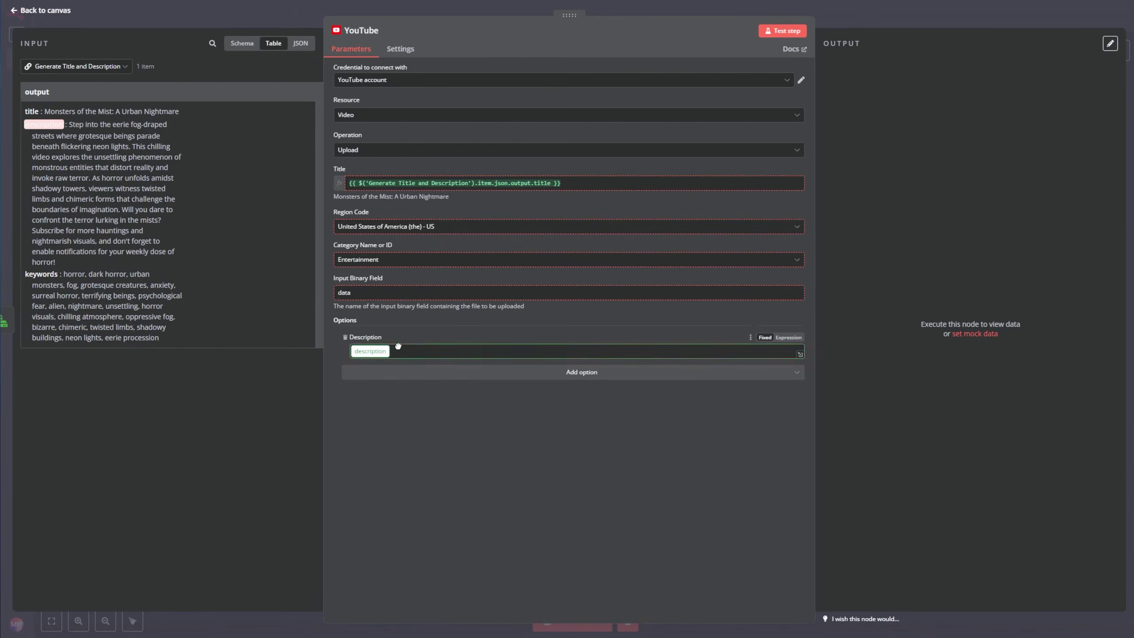
{"action": "left_click", "coordinate": [651, 451]}
Add a Privacy Status option to the YouTube upload and set it to Public.
{"action": "left_click", "coordinate": [582, 382]}
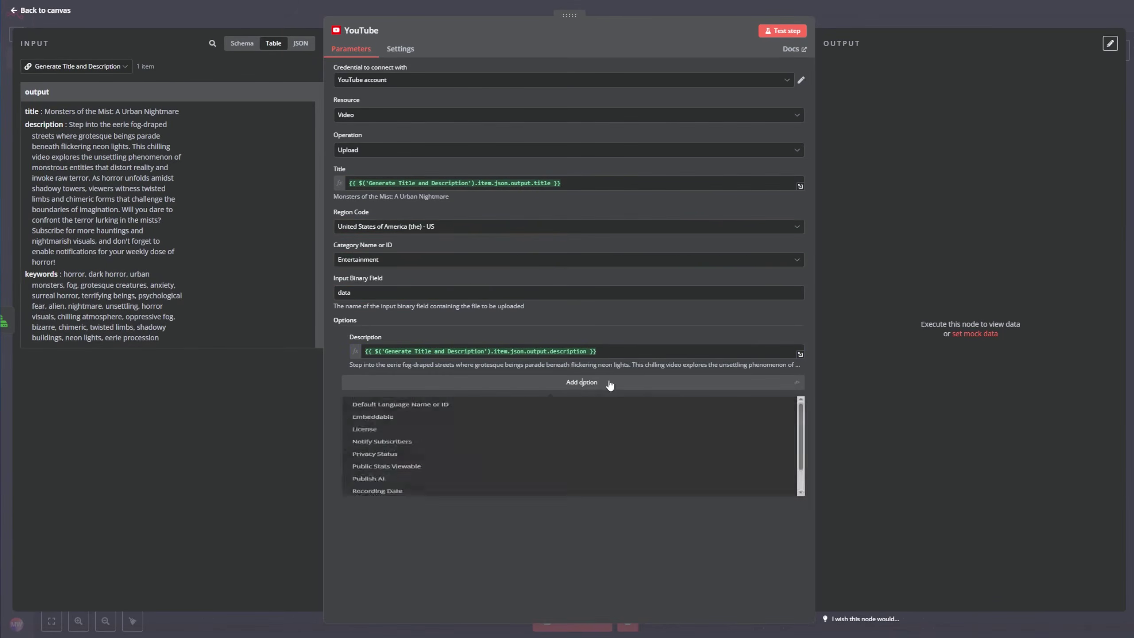
{"action": "scroll", "coordinate": [431, 463], "scroll_direction": "down", "scroll_amount": 2}
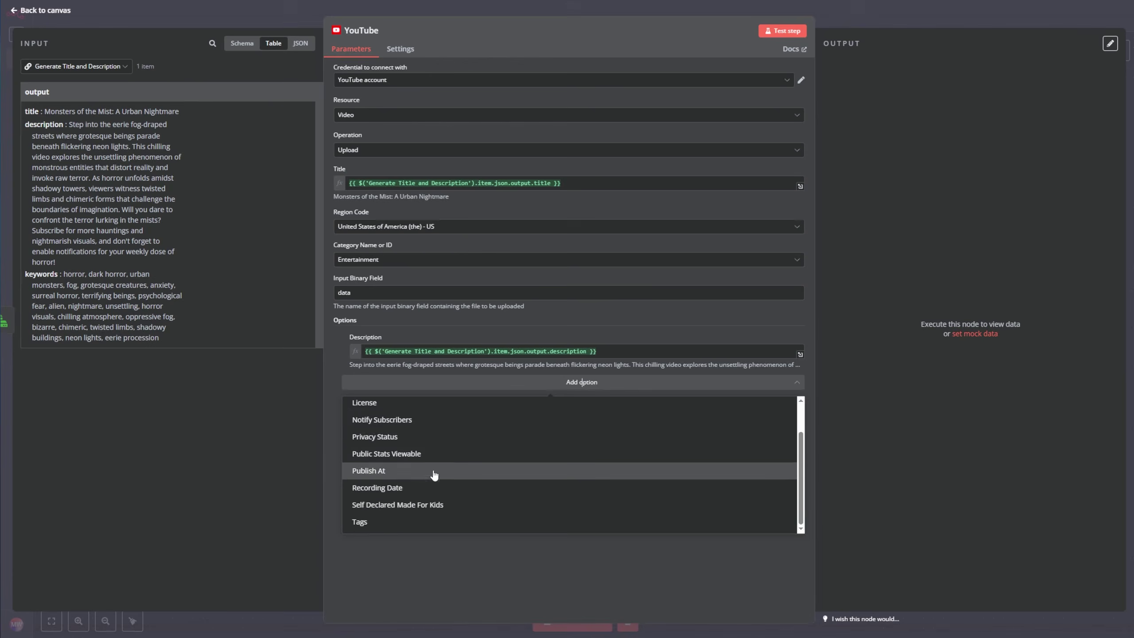
{"action": "left_click", "coordinate": [472, 436]}
{"action": "left_click", "coordinate": [417, 395]}
{"action": "left_click", "coordinate": [409, 438]}
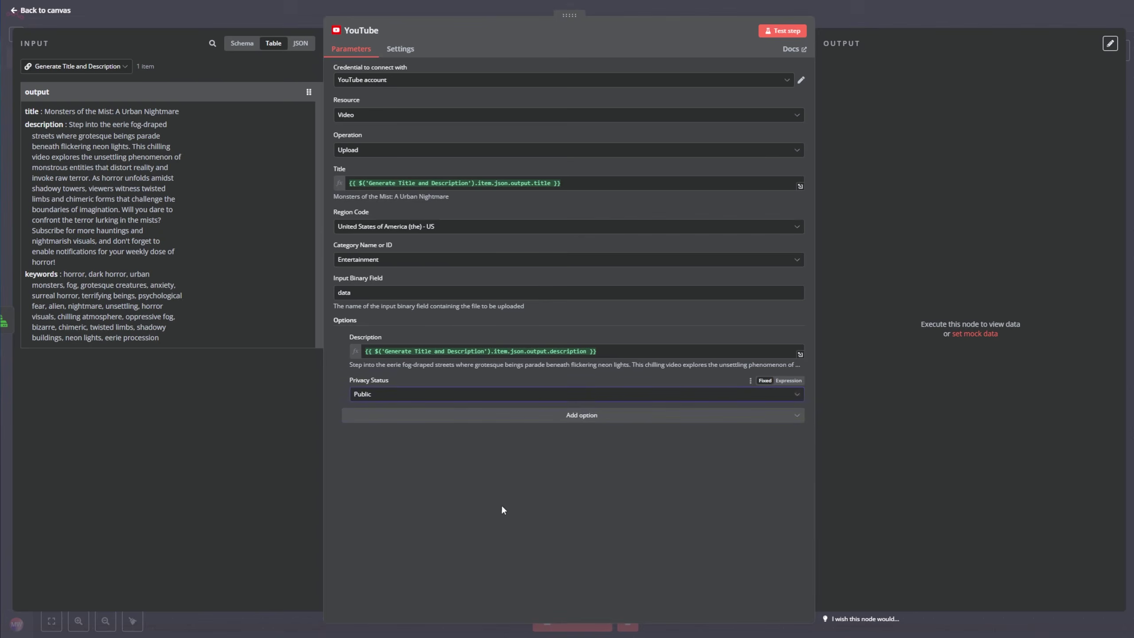
Add a Tags option mapped to {{ $('Generate Title and Description').item.json.output.keywords }}, test the YouTube upload and return to the canvas.
{"action": "left_click", "coordinate": [530, 419]}
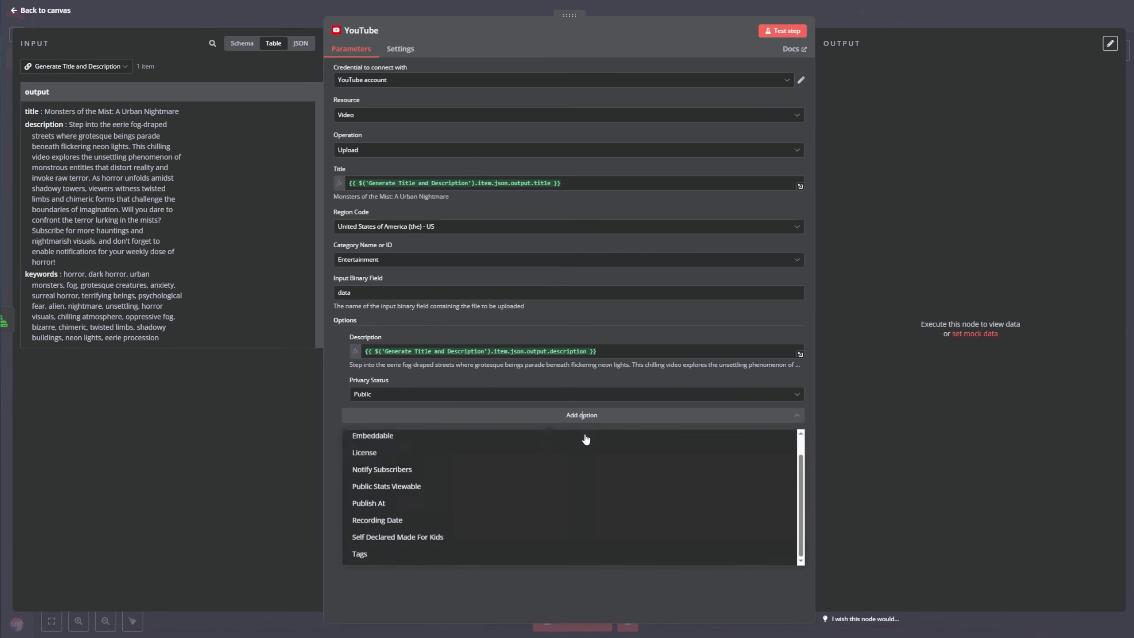
{"action": "scroll", "coordinate": [396, 536], "scroll_direction": "up", "scroll_amount": 1}
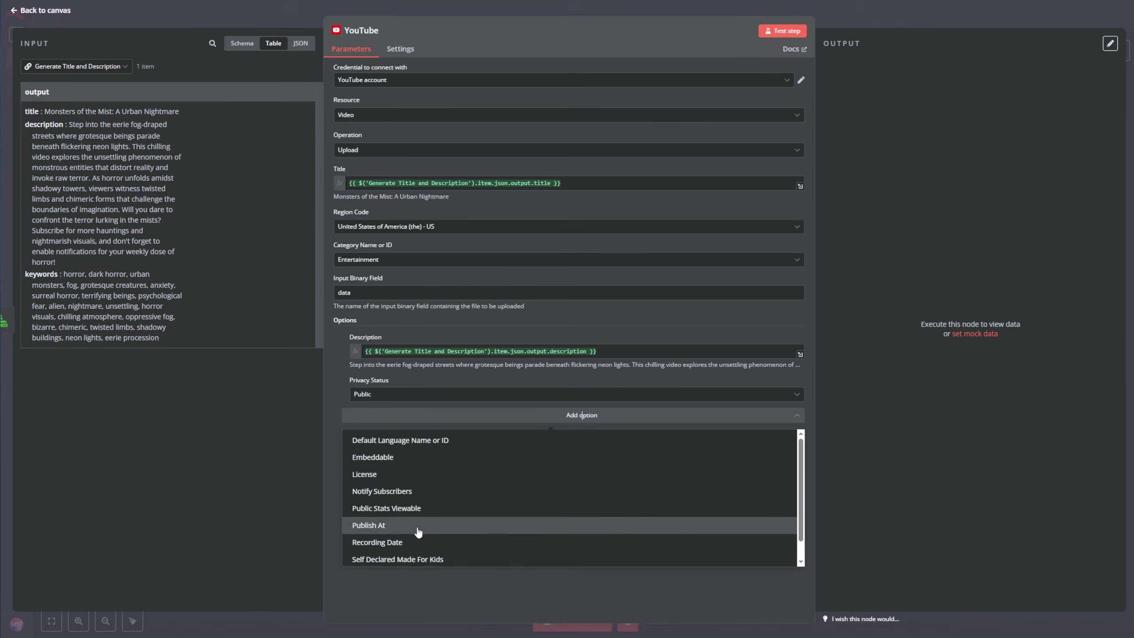
{"action": "scroll", "coordinate": [401, 559], "scroll_direction": "down", "scroll_amount": 1}
{"action": "left_click", "coordinate": [392, 561]}
{"action": "left_click_drag", "start_coordinate": [39, 284], "coordinate": [402, 427]}
{"action": "left_click", "coordinate": [556, 515]}
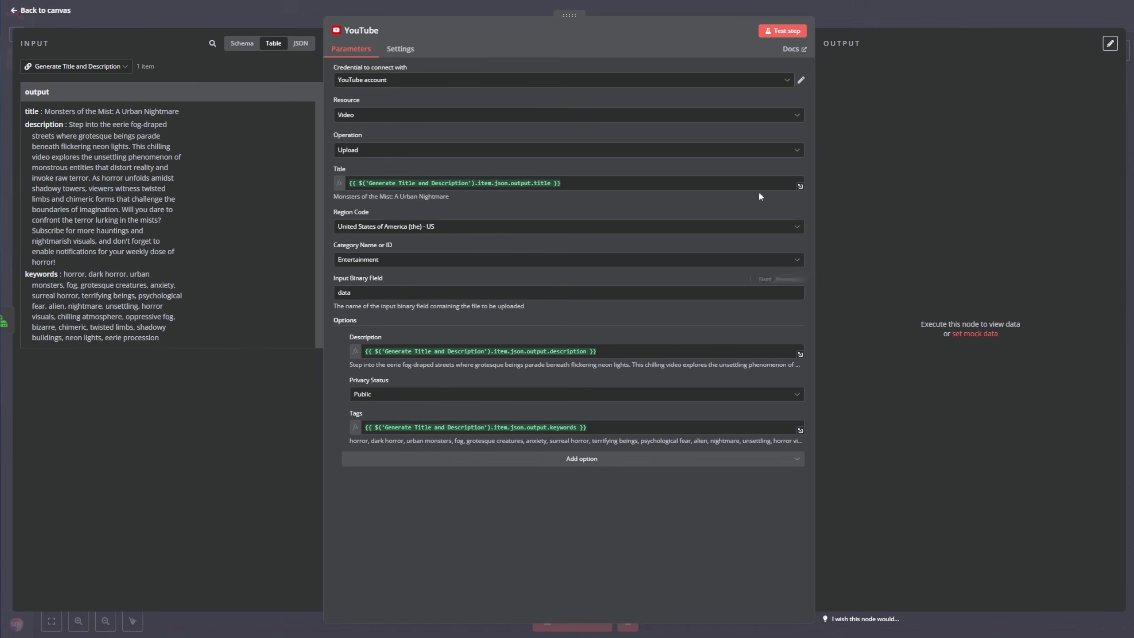
{"action": "left_click", "coordinate": [784, 34]}
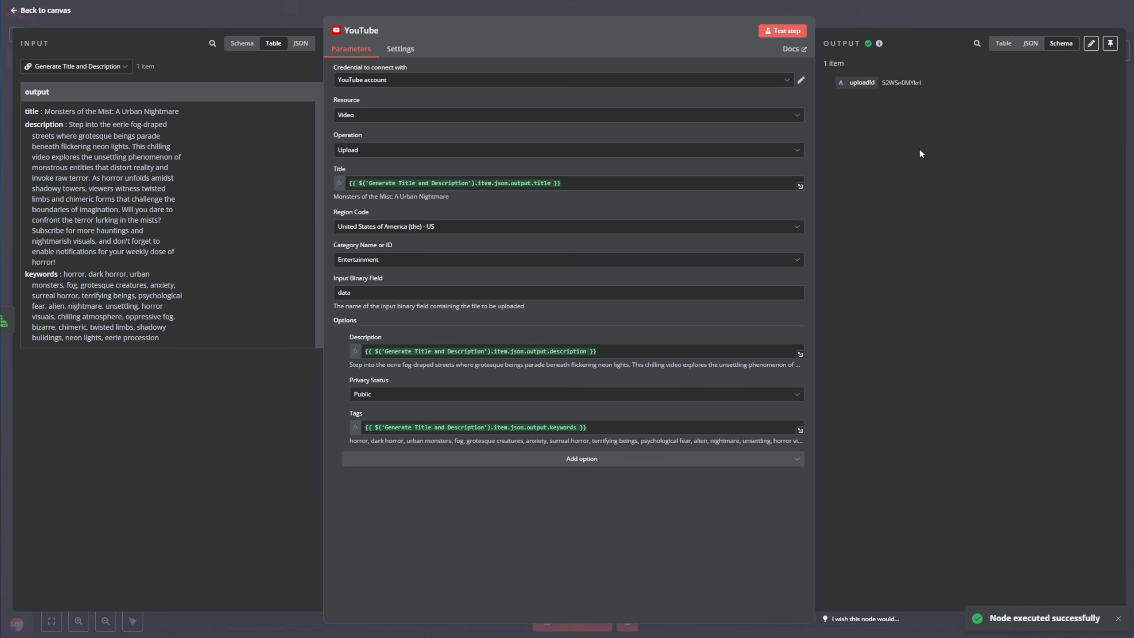
{"action": "left_click", "coordinate": [49, 11]}
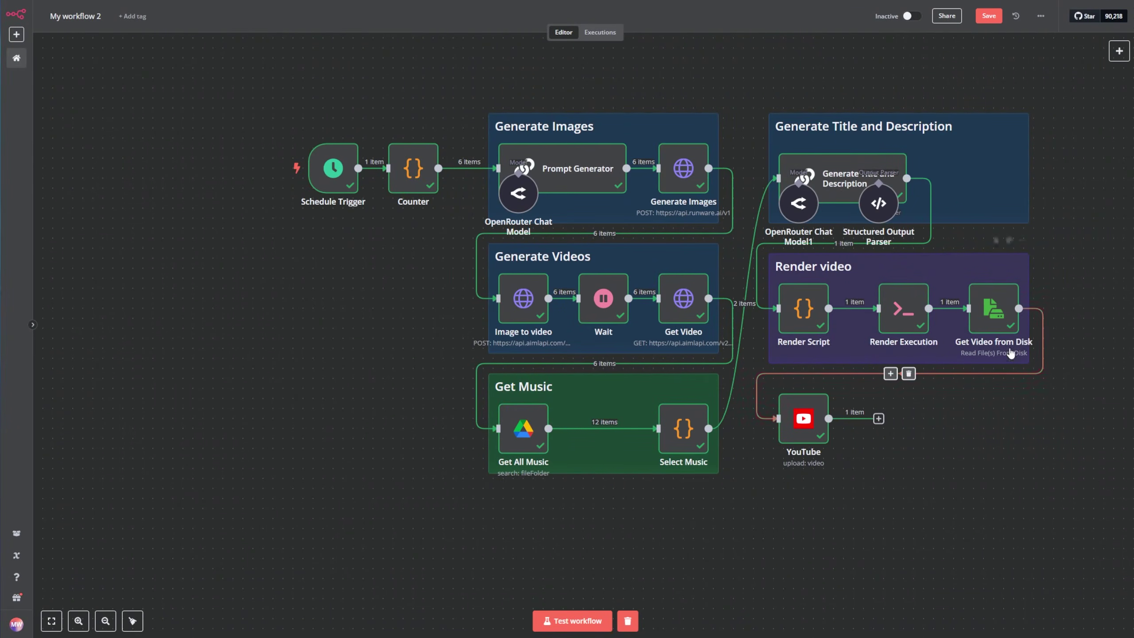
{"action": "left_click_drag", "start_coordinate": [1020, 308], "coordinate": [1020, 365]}
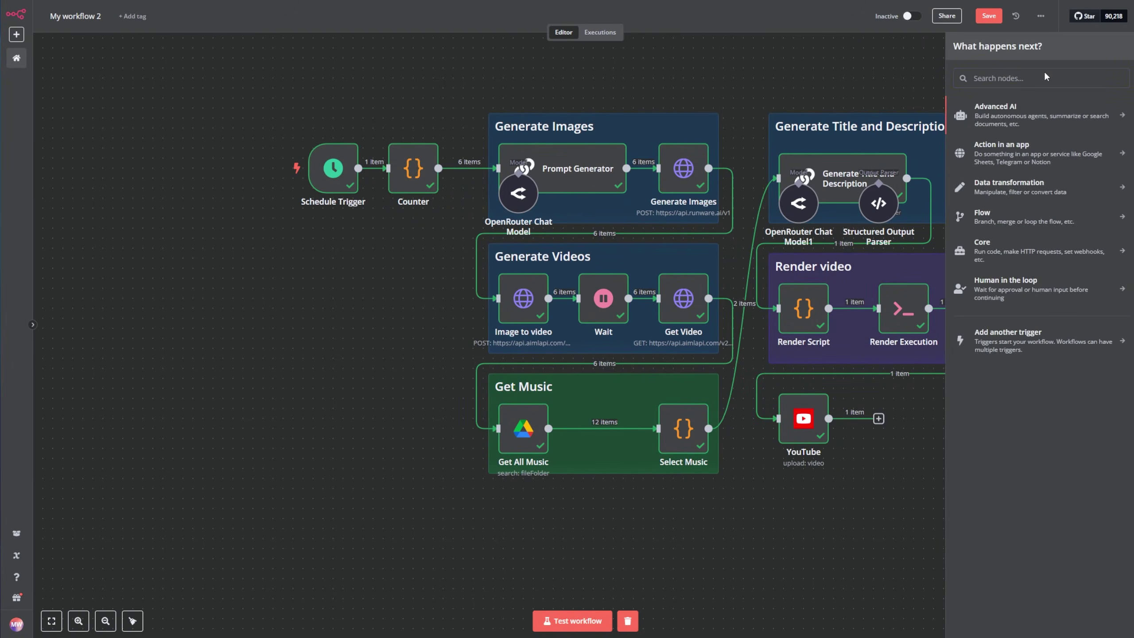
{"action": "type", "text": "http"}
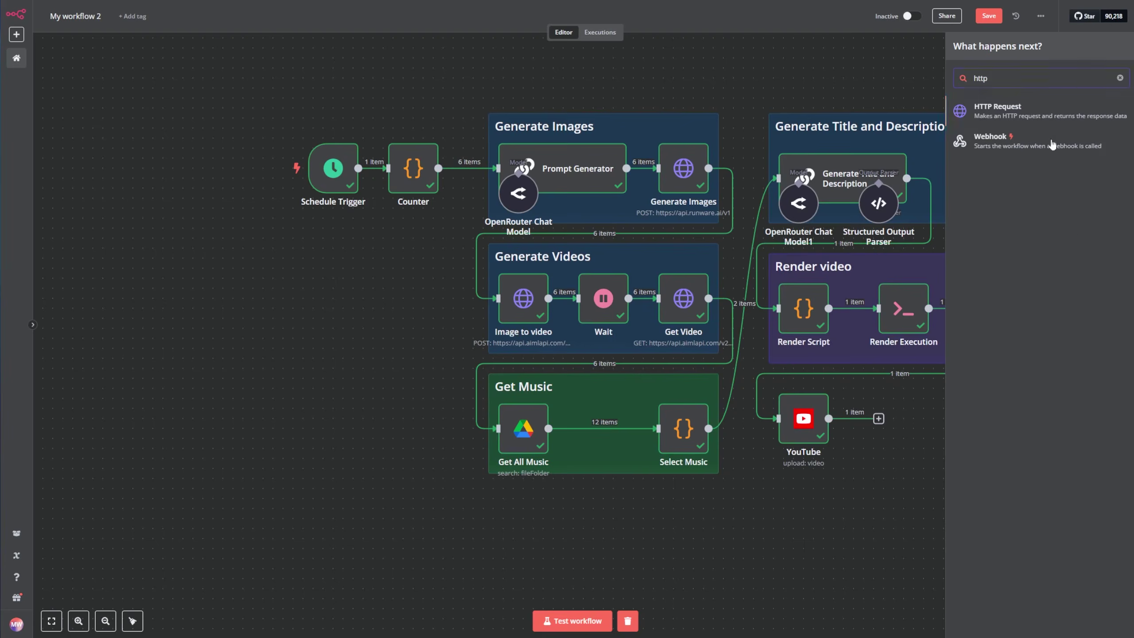
{"action": "key", "text": "Return"}
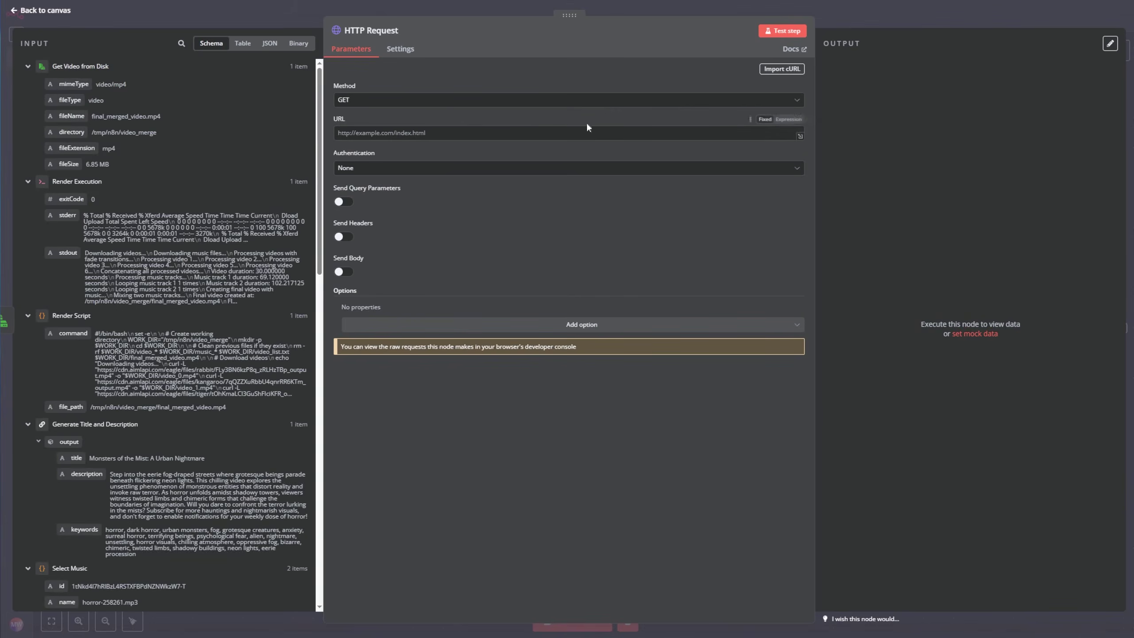
{"action": "left_click", "coordinate": [453, 101]}
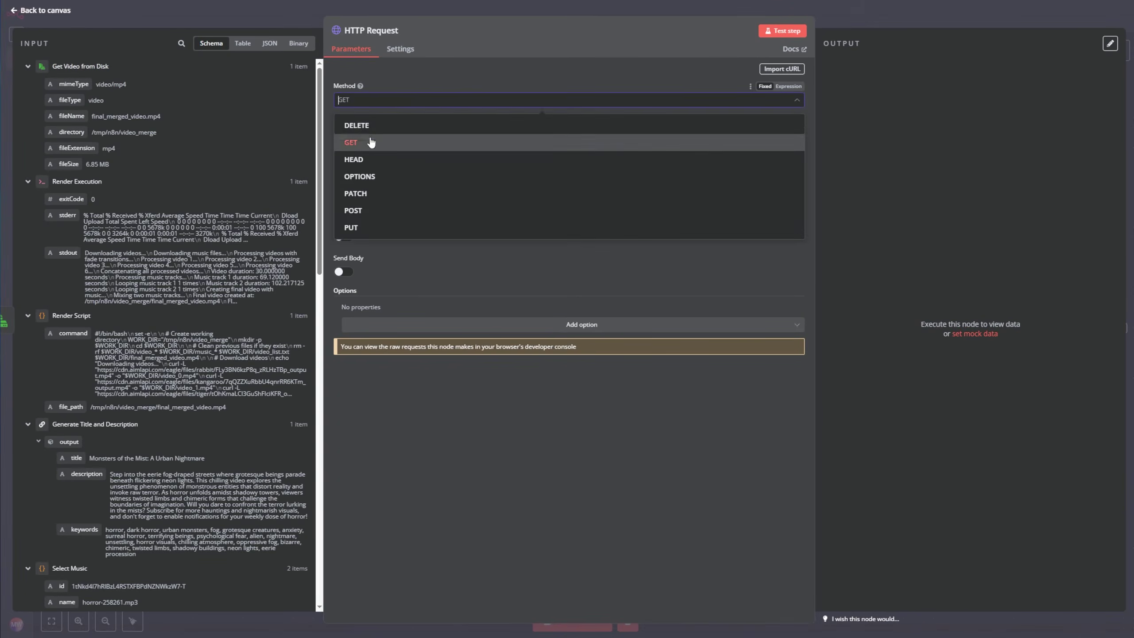
{"action": "left_click", "coordinate": [384, 207]}
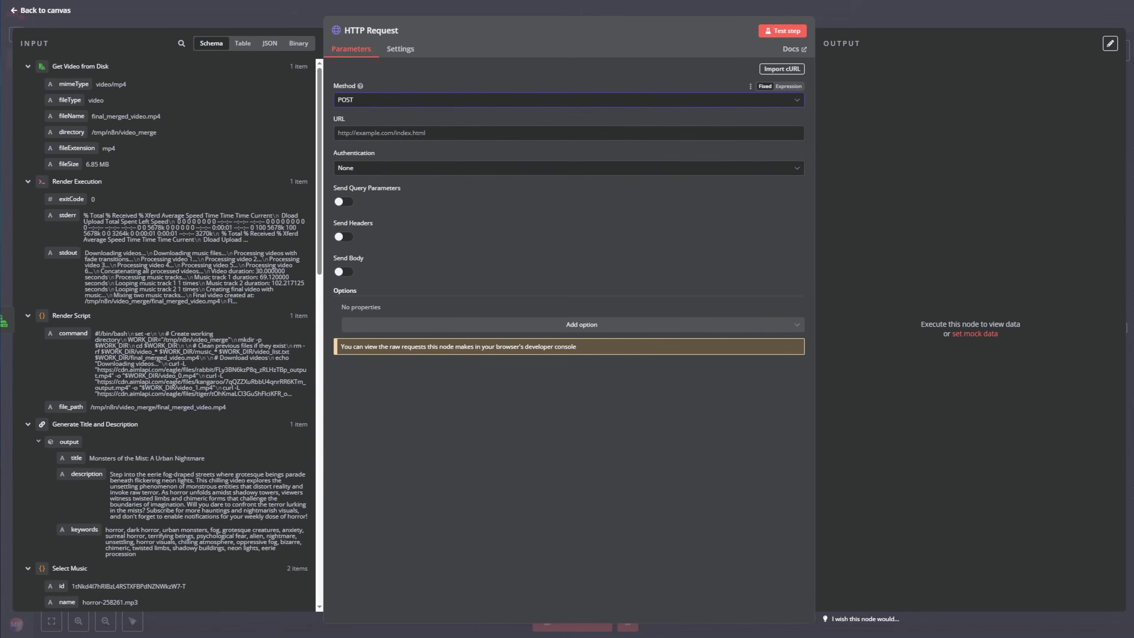
{"action": "type", "text": "https://api.upload-post.com/api/upload"}
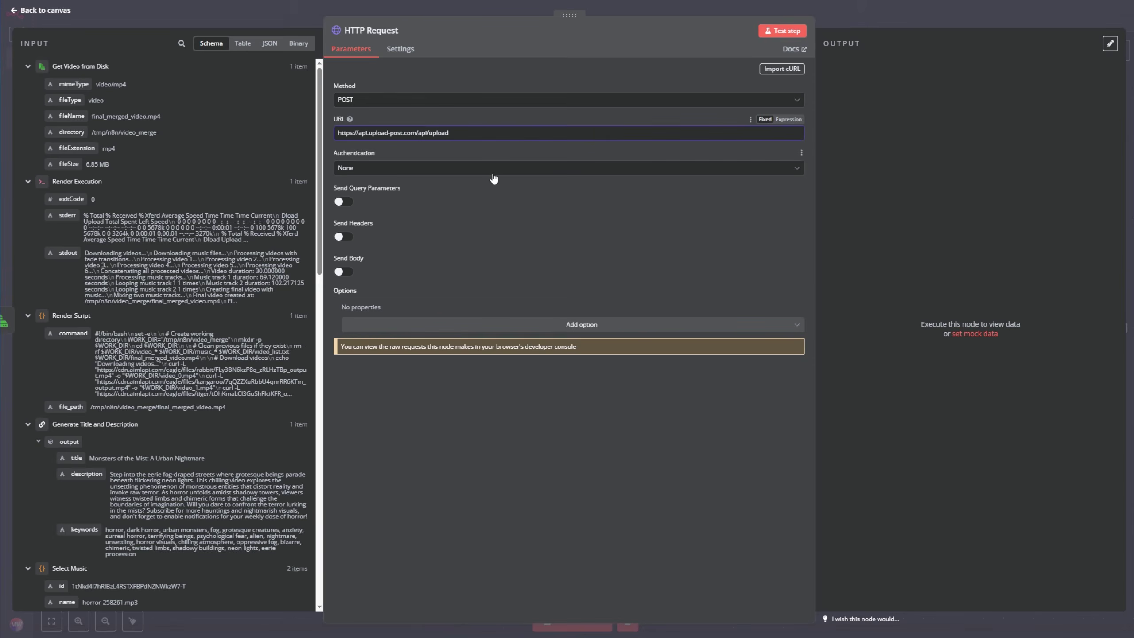
Set the request's authentication to Generic Credential Type with Header Auth.
{"action": "left_click", "coordinate": [417, 170]}
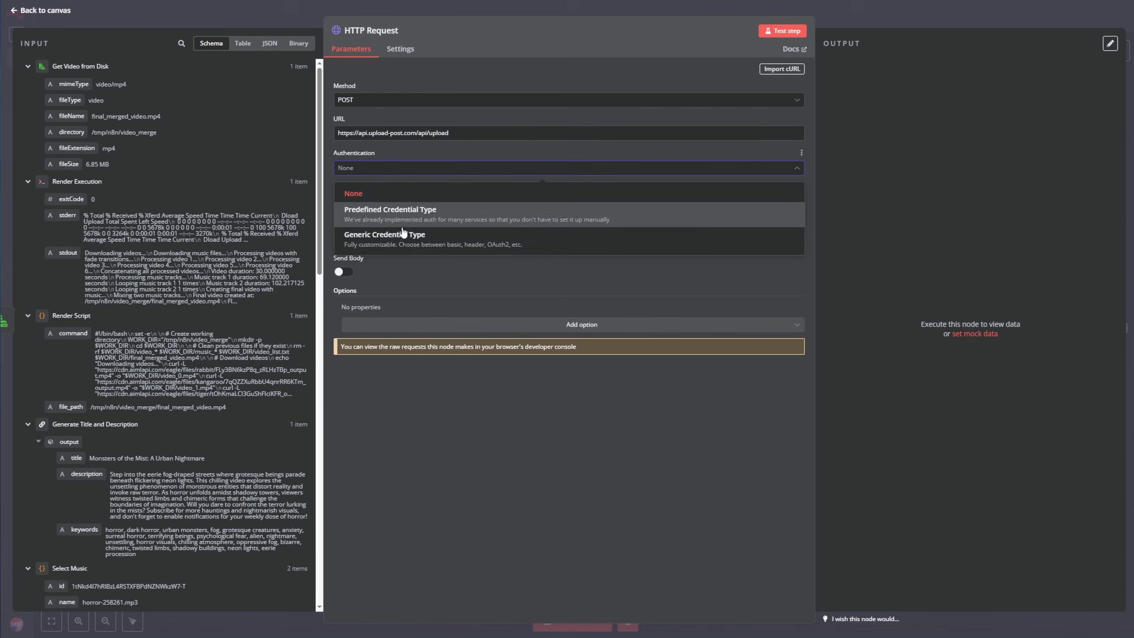
{"action": "left_click", "coordinate": [407, 228]}
{"action": "left_click", "coordinate": [436, 202]}
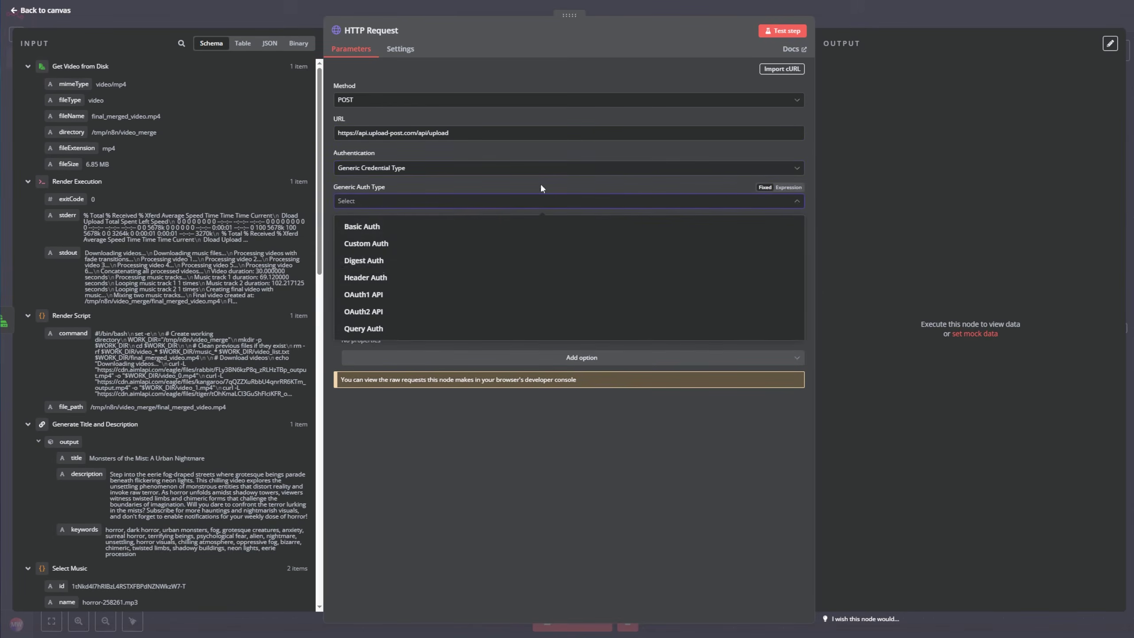
{"action": "left_click", "coordinate": [379, 281]}
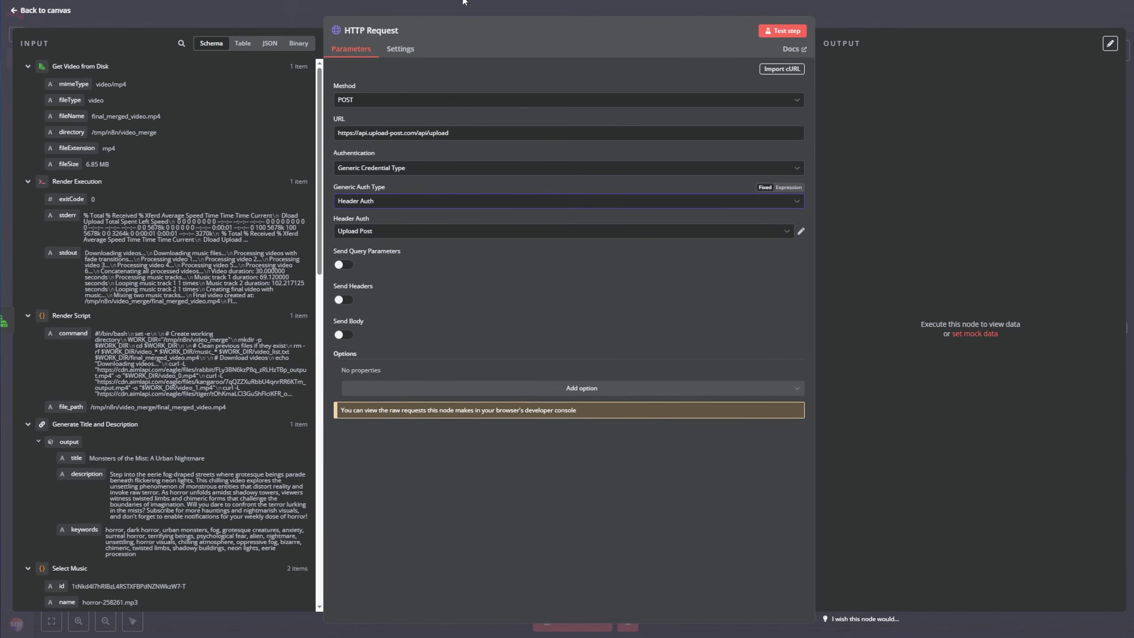
Rename the HTTP Request node to TikTok.
{"action": "left_click", "coordinate": [379, 30]}
{"action": "type", "text": "TikTok"}
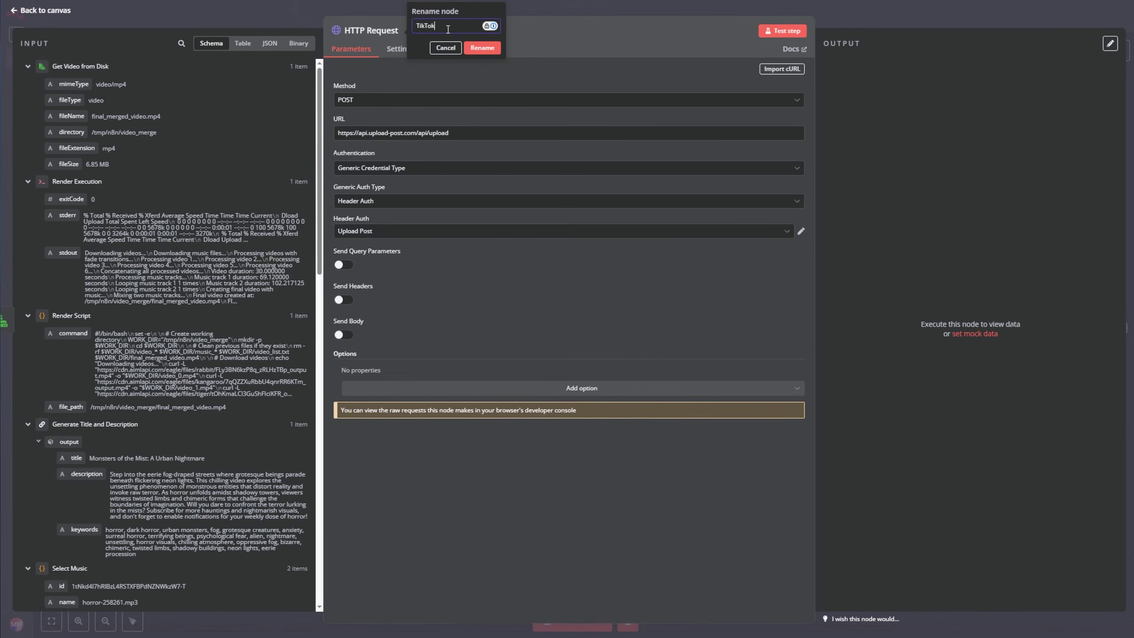
{"action": "left_click", "coordinate": [492, 48]}
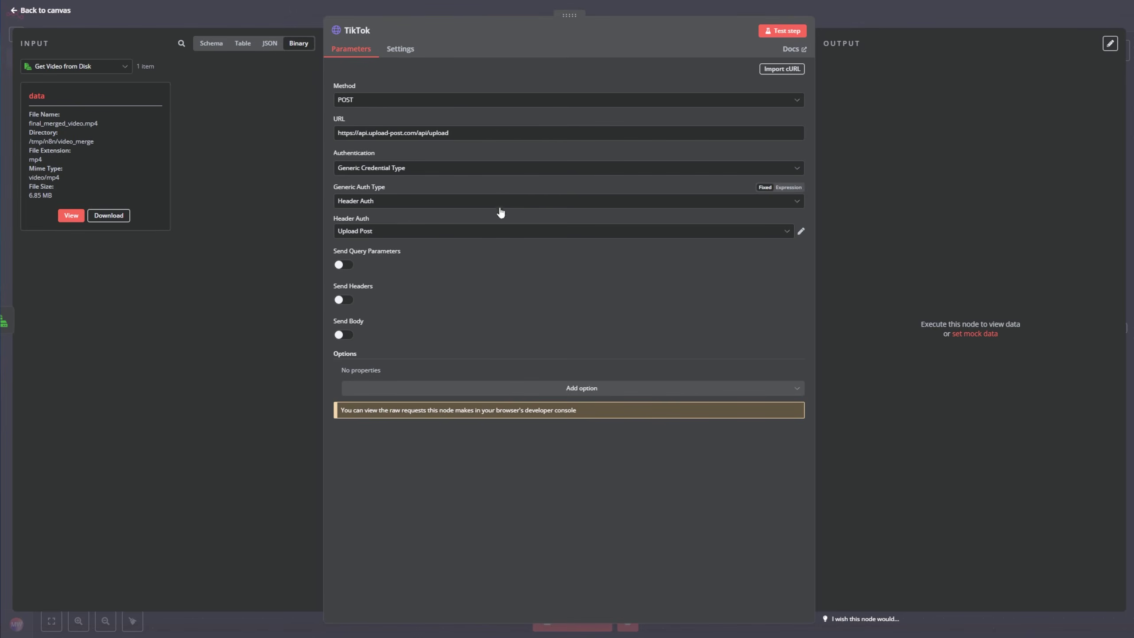
Enable the request body and add a title parameter mapped to {{ $('Generate Title and Description').item.json.output.title }}.
{"action": "left_click", "coordinate": [344, 334]}
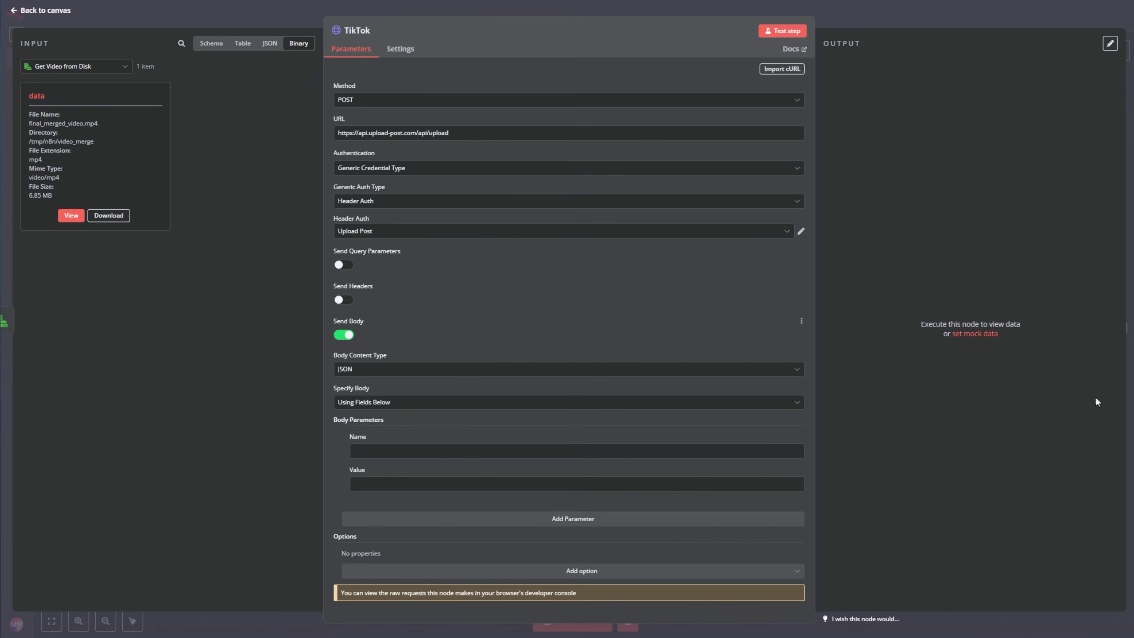
{"action": "left_click", "coordinate": [357, 450]}
{"action": "type", "text": "title"}
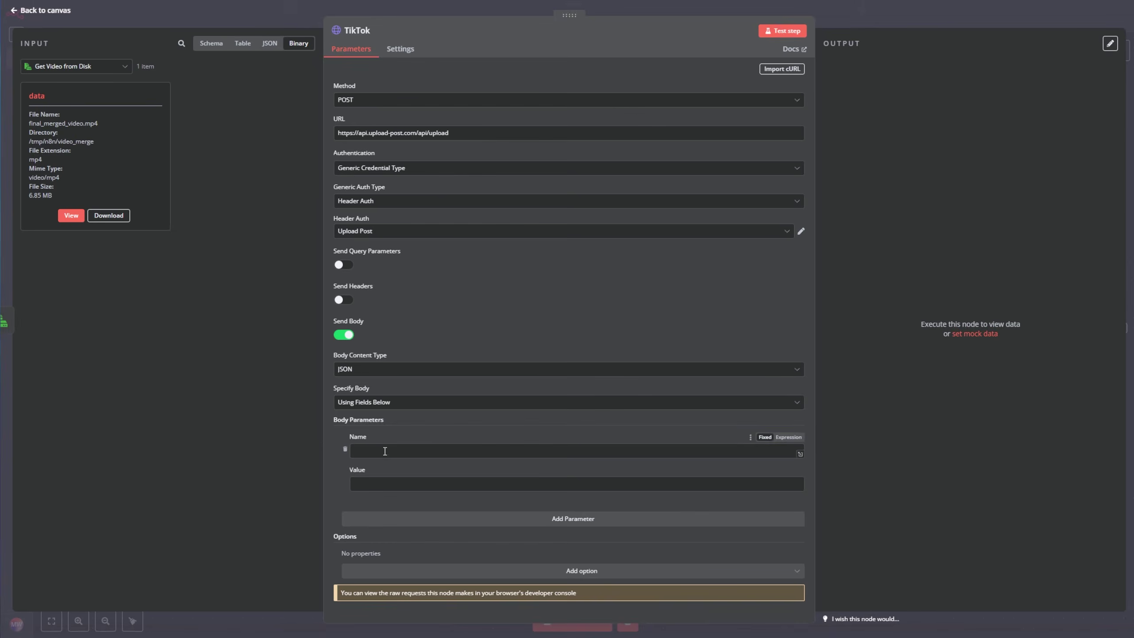
{"action": "left_click", "coordinate": [253, 44]}
{"action": "left_click", "coordinate": [89, 66]}
{"action": "scroll", "coordinate": [93, 173], "scroll_direction": "down", "scroll_amount": 5}
{"action": "scroll", "coordinate": [94, 172], "scroll_direction": "up", "scroll_amount": 3}
{"action": "left_click", "coordinate": [54, 103]}
{"action": "left_click_drag", "start_coordinate": [33, 113], "coordinate": [464, 483]}
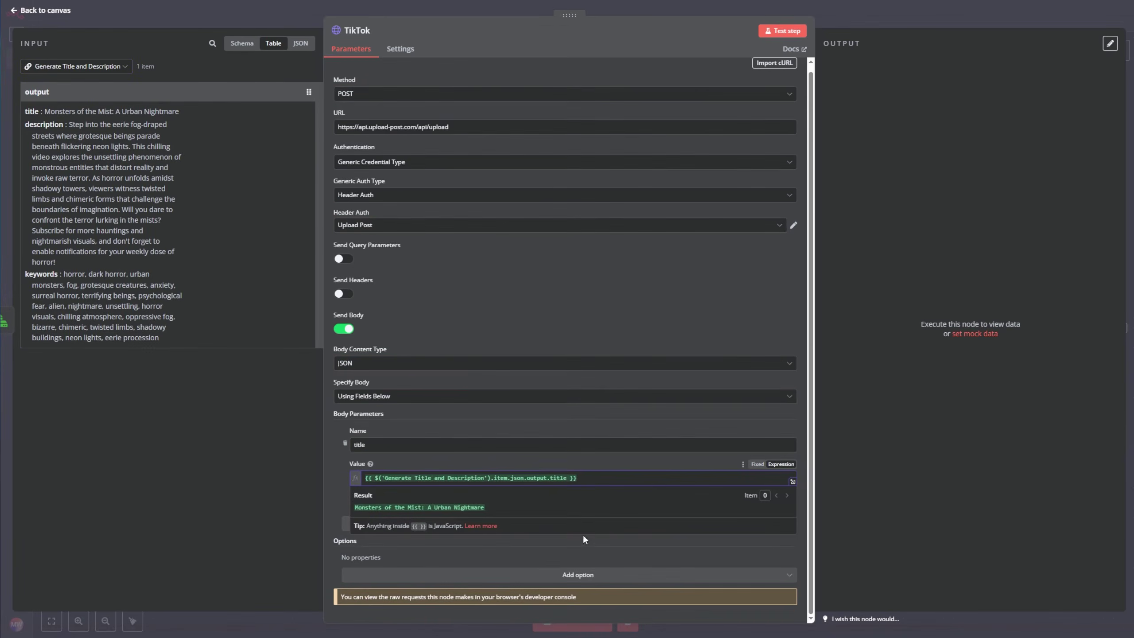
{"action": "left_click", "coordinate": [589, 538]}
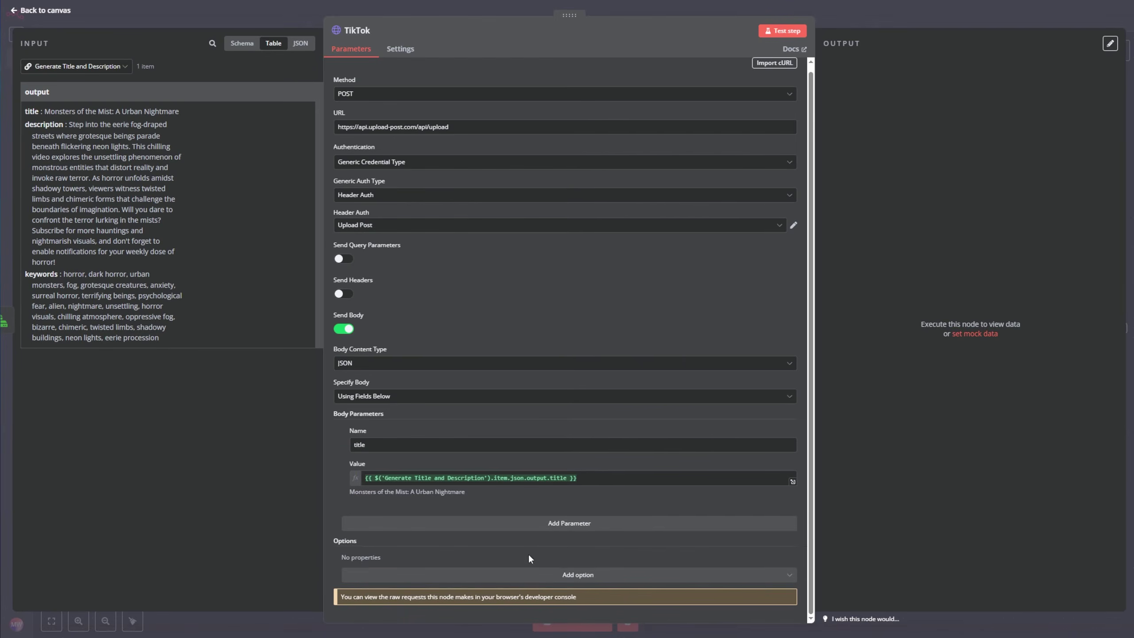
Switch the body content type to Form-Data and enter the title parameter again, mapped to the generated title.
{"action": "left_click", "coordinate": [561, 527]}
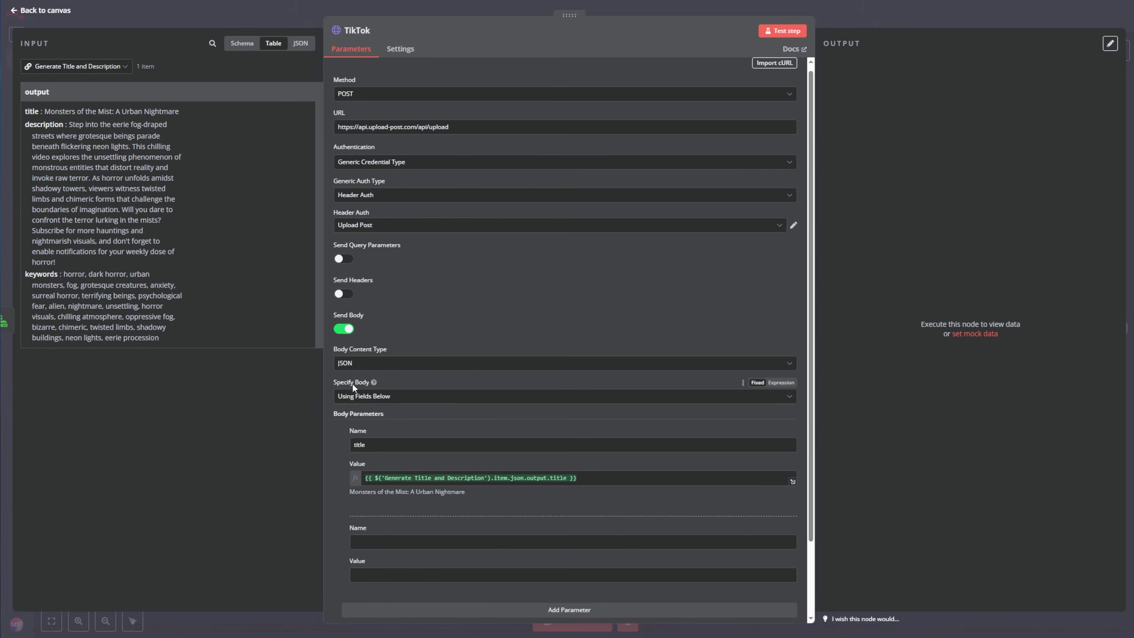
{"action": "left_click", "coordinate": [386, 371]}
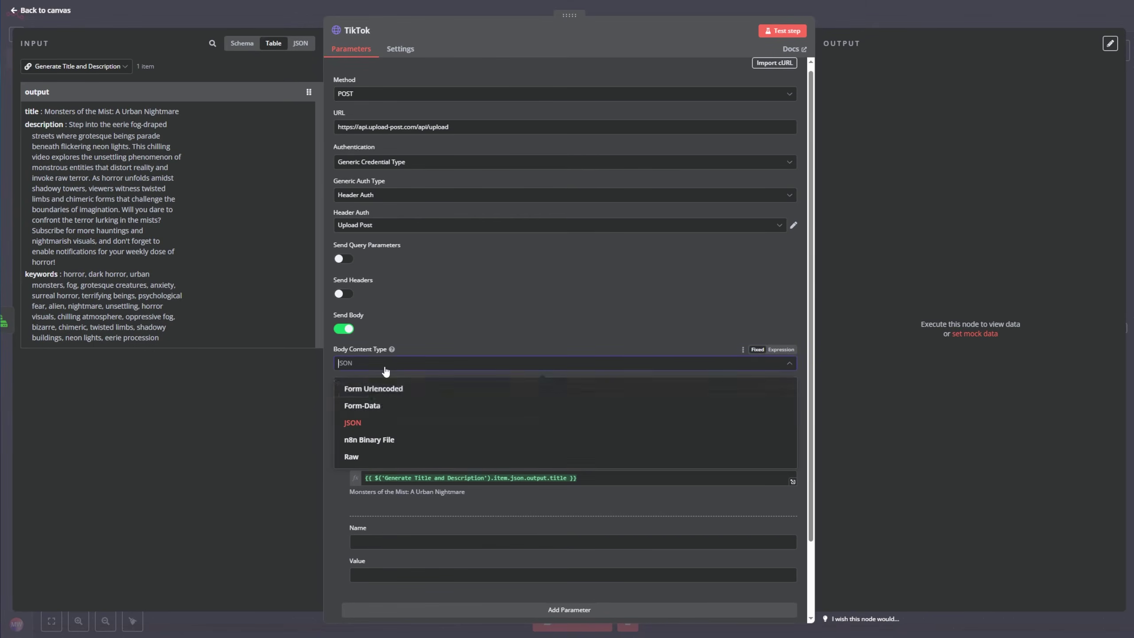
{"action": "left_click", "coordinate": [389, 405]}
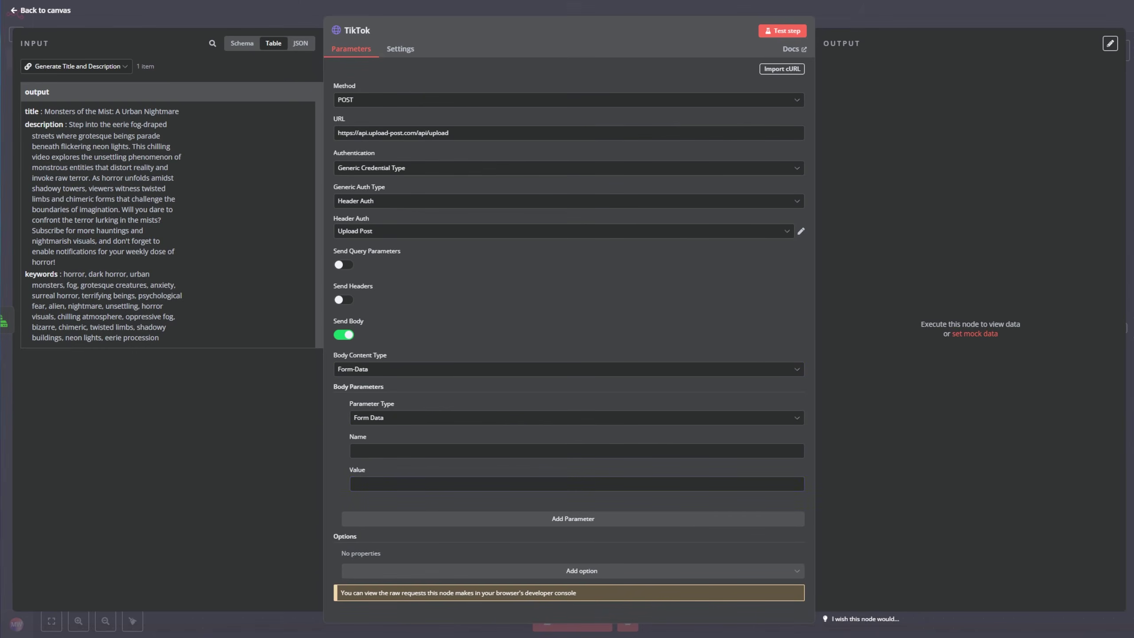
{"action": "left_click", "coordinate": [393, 450]}
{"action": "type", "text": "title"}
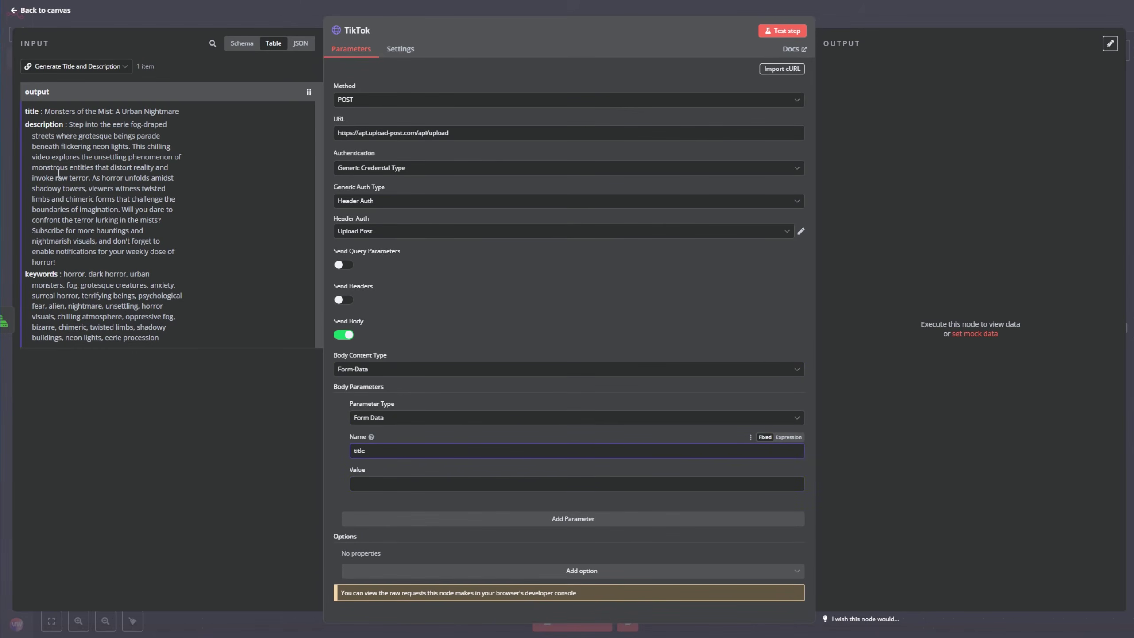
{"action": "left_click_drag", "start_coordinate": [35, 112], "coordinate": [418, 484]}
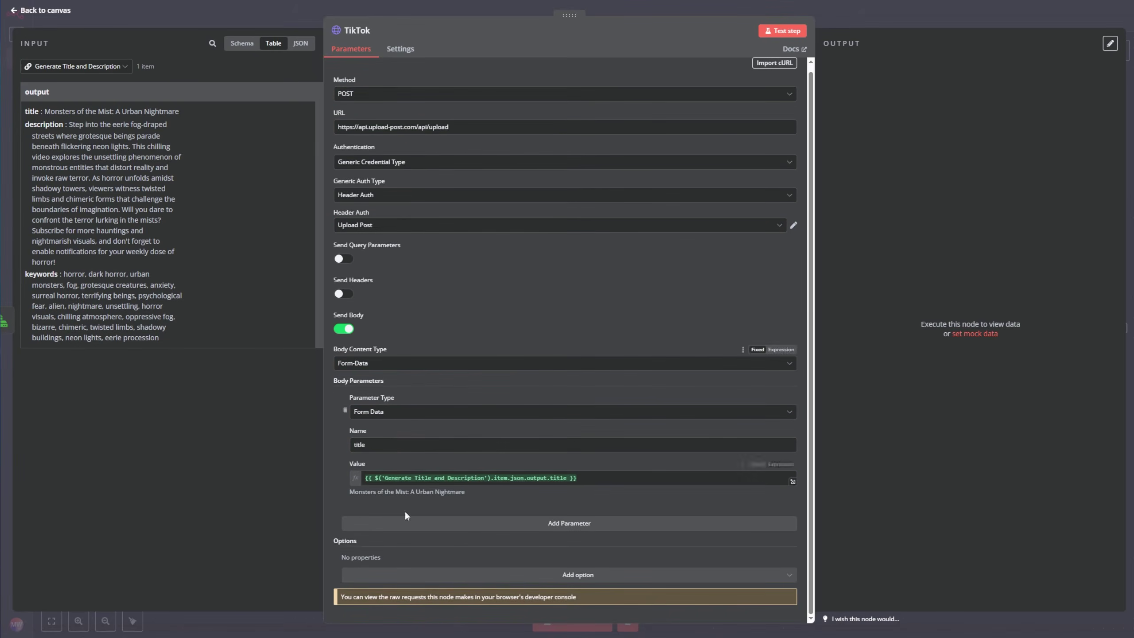
Add a Form Data body parameter named platform[] with the value tiktok.
{"action": "left_click", "coordinate": [474, 530]}
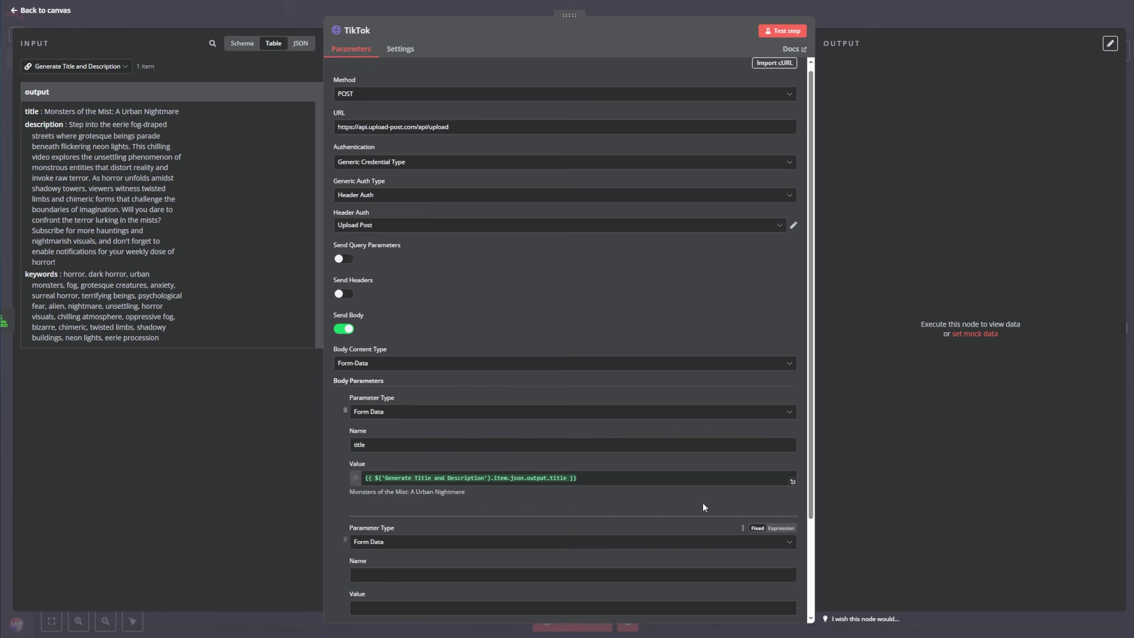
{"action": "scroll", "coordinate": [703, 507], "scroll_direction": "down", "scroll_amount": 3}
{"action": "left_click", "coordinate": [494, 474]}
{"action": "type", "text": "platform[]"}
{"action": "left_click", "coordinate": [376, 508]}
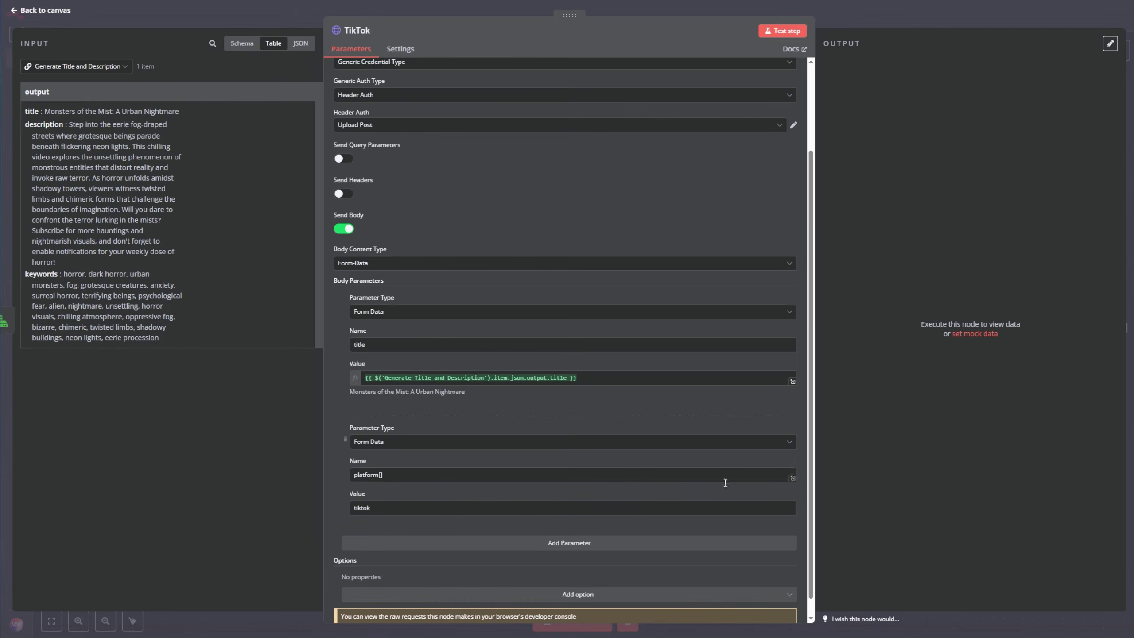
Add an n8n Binary File parameter named video with input data field data, and check it against the Get Video from Disk output.
{"action": "scroll", "coordinate": [619, 500], "scroll_direction": "down", "scroll_amount": 1}
{"action": "left_click", "coordinate": [481, 527]}
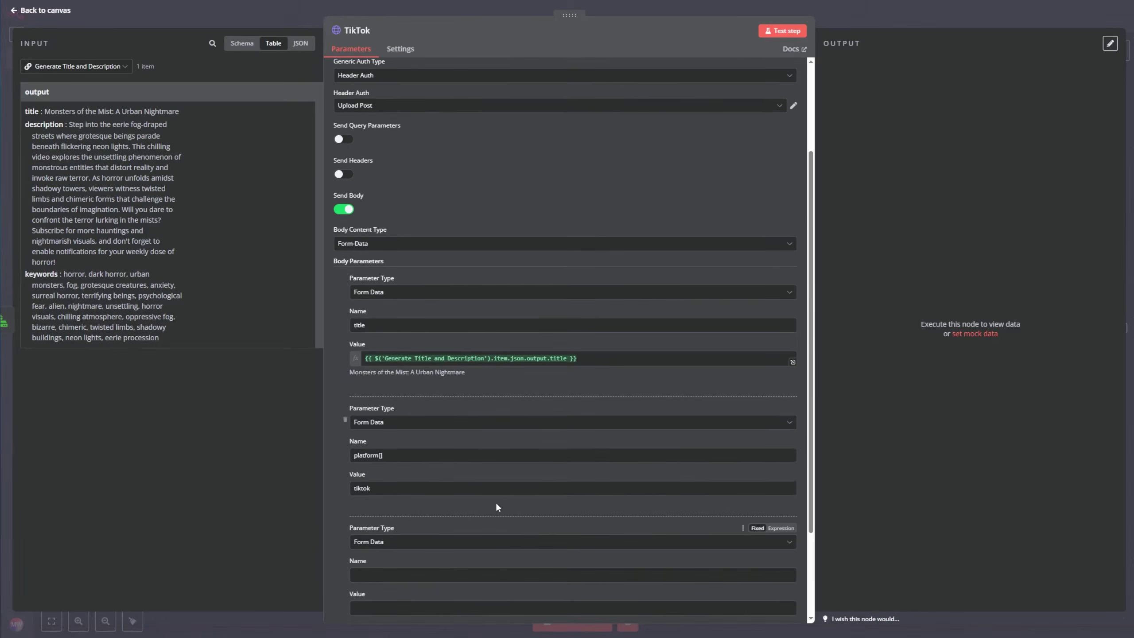
{"action": "scroll", "coordinate": [447, 474], "scroll_direction": "down", "scroll_amount": 3}
{"action": "left_click", "coordinate": [393, 444]}
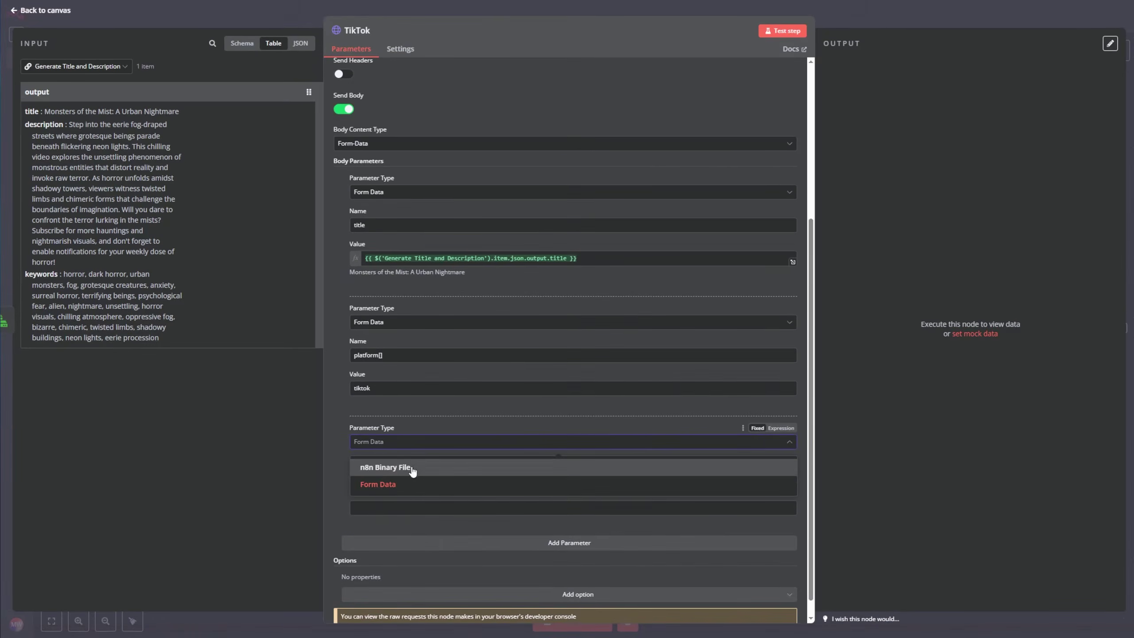
{"action": "left_click", "coordinate": [412, 469]}
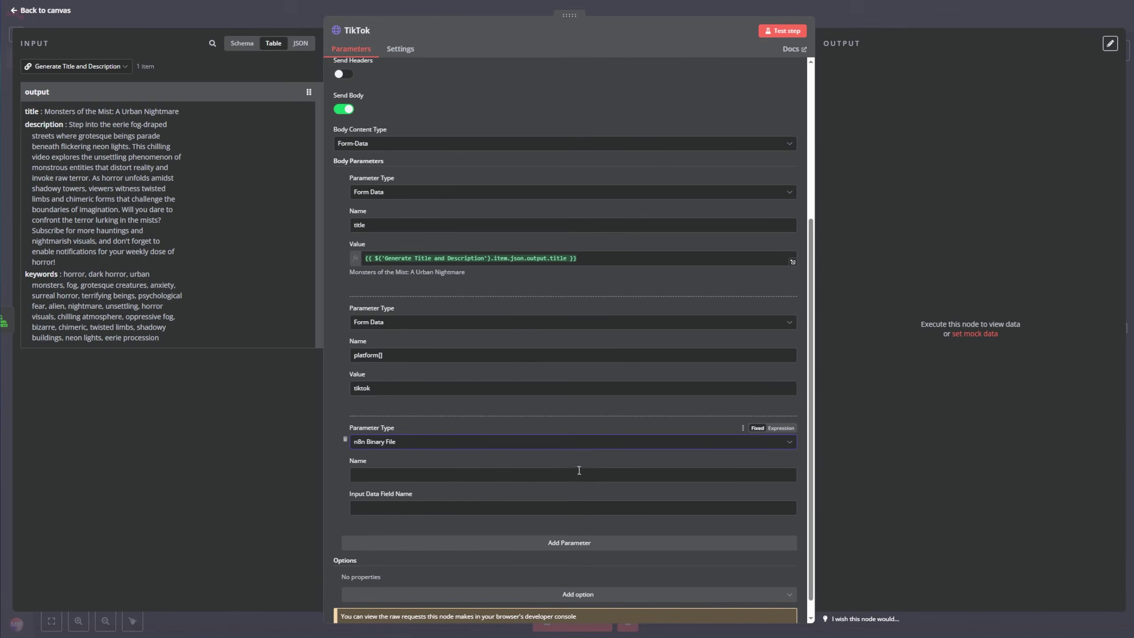
{"action": "left_click", "coordinate": [517, 476]}
{"action": "type", "text": "da"}
{"action": "key", "text": "BackSpace"}
{"action": "type", "text": "video"}
{"action": "left_click", "coordinate": [497, 508]}
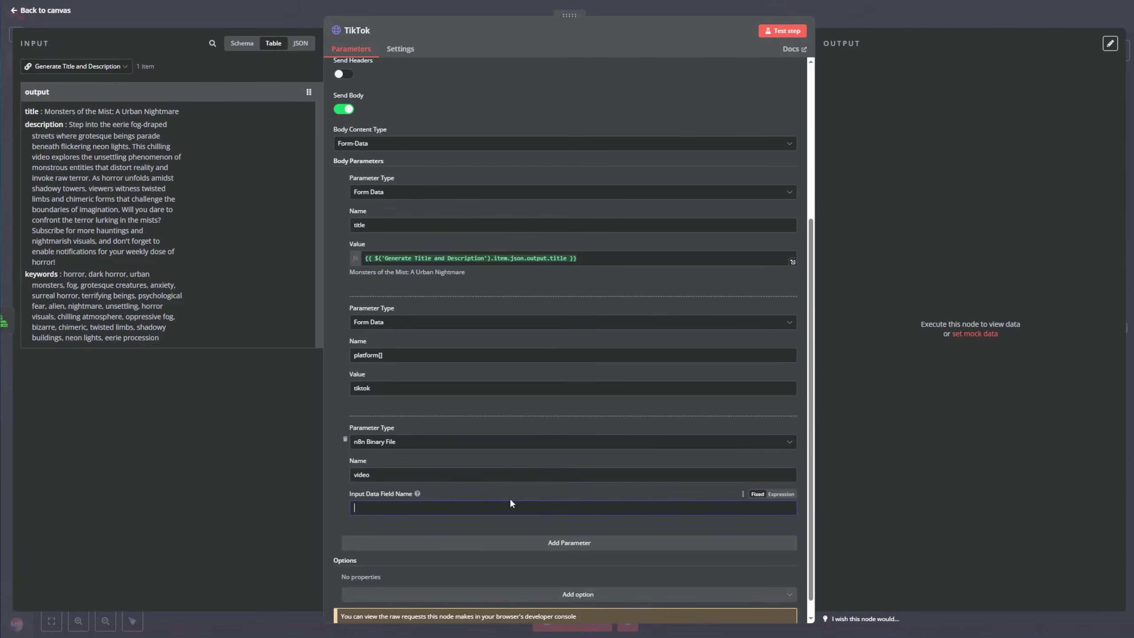
{"action": "type", "text": "data"}
{"action": "left_click", "coordinate": [119, 66]}
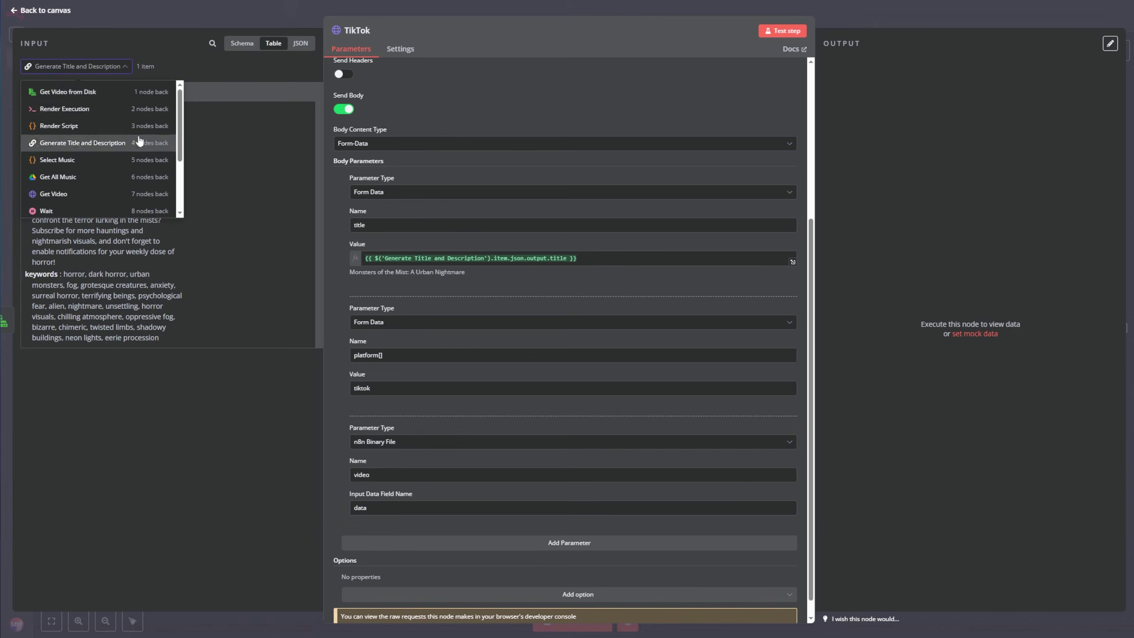
{"action": "left_click", "coordinate": [82, 93]}
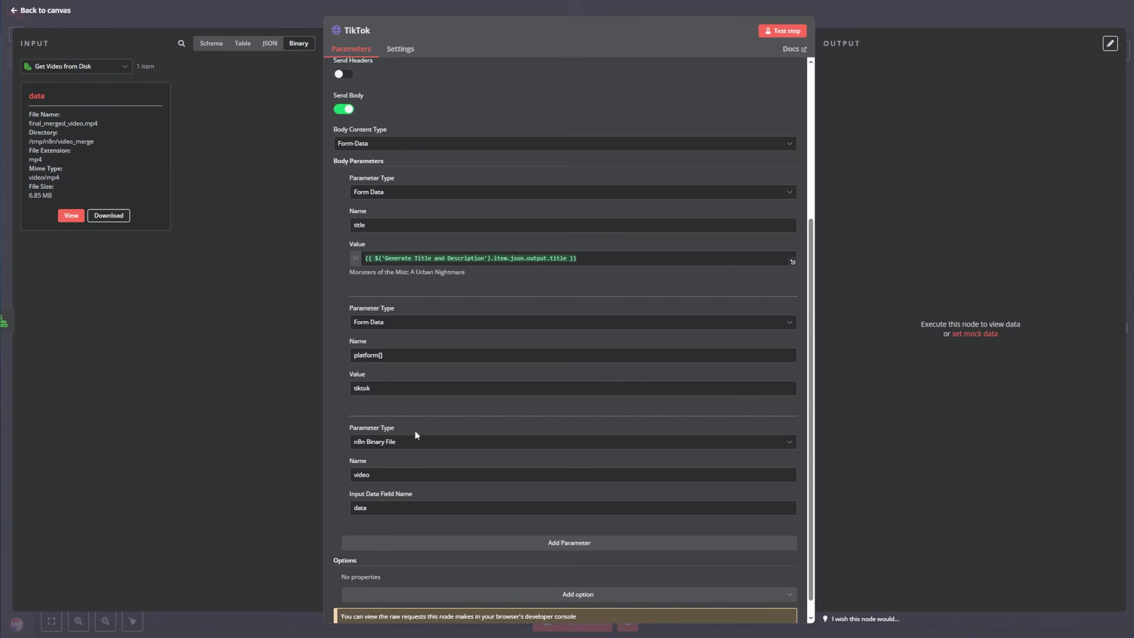
Add a Form Data body parameter named user with the value mintedwealth and return to the canvas.
{"action": "scroll", "coordinate": [597, 537], "scroll_direction": "down", "scroll_amount": 1}
{"action": "left_click", "coordinate": [595, 530]}
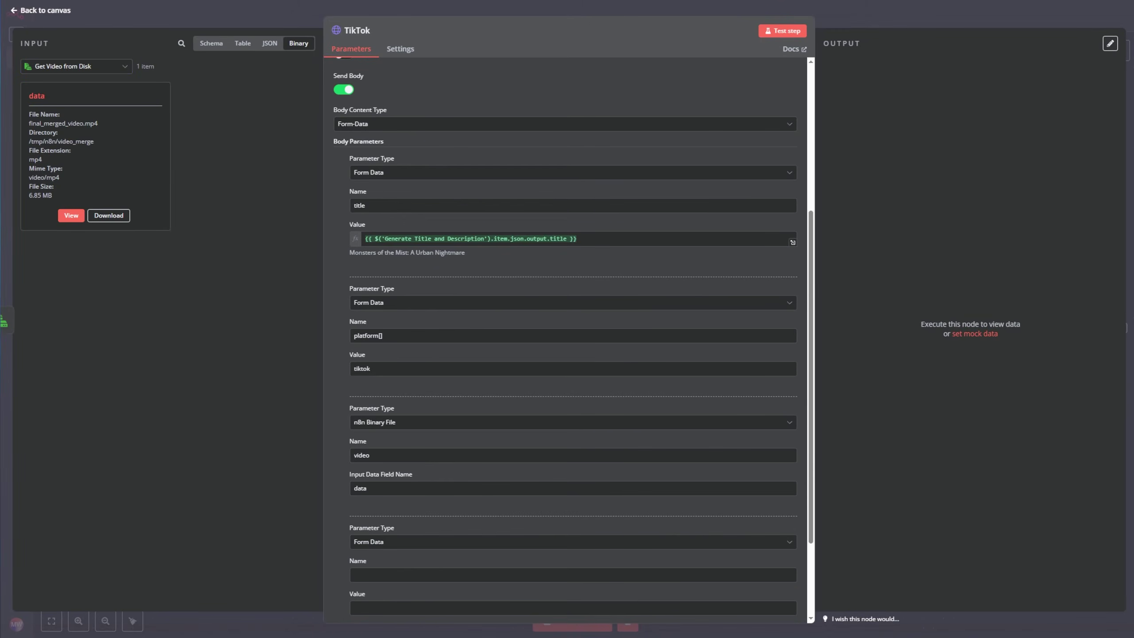
{"action": "scroll", "coordinate": [443, 554], "scroll_direction": "down", "scroll_amount": 2}
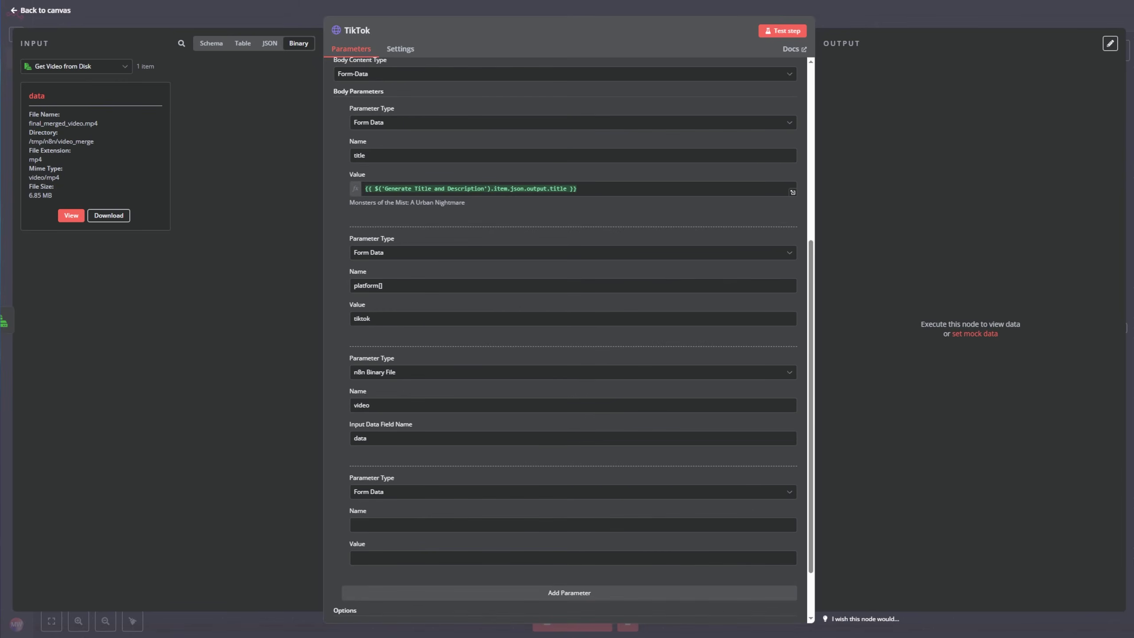
{"action": "left_click", "coordinate": [446, 523]}
{"action": "type", "text": "user"}
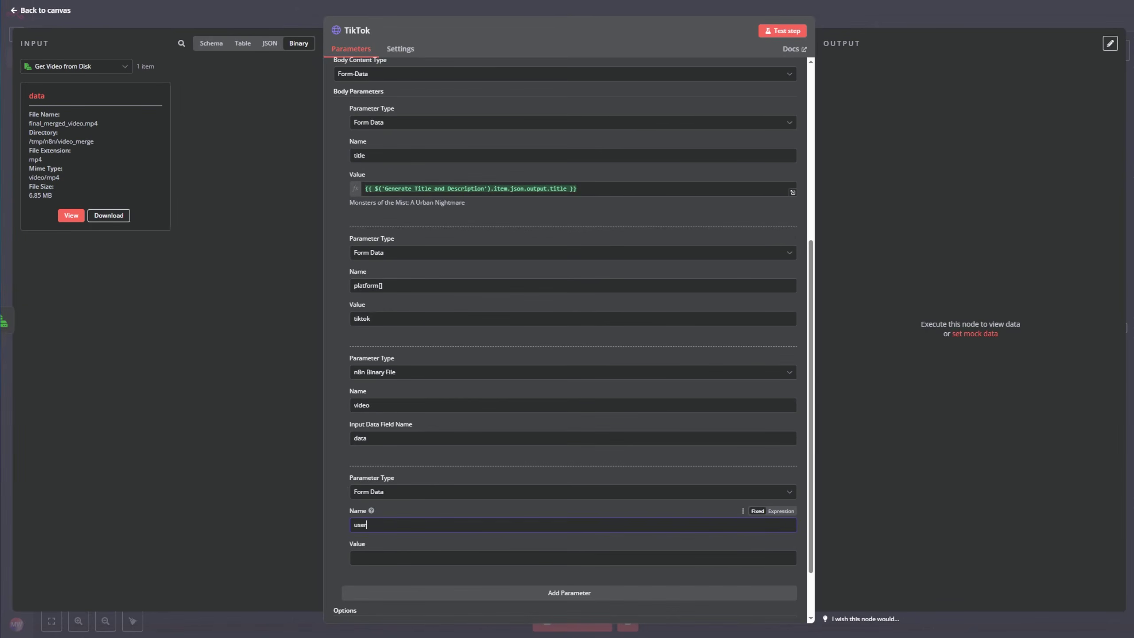
{"action": "left_click", "coordinate": [406, 559]}
{"action": "type", "text": "mintedwealth"}
{"action": "scroll", "coordinate": [502, 524], "scroll_direction": "down", "scroll_amount": 2}
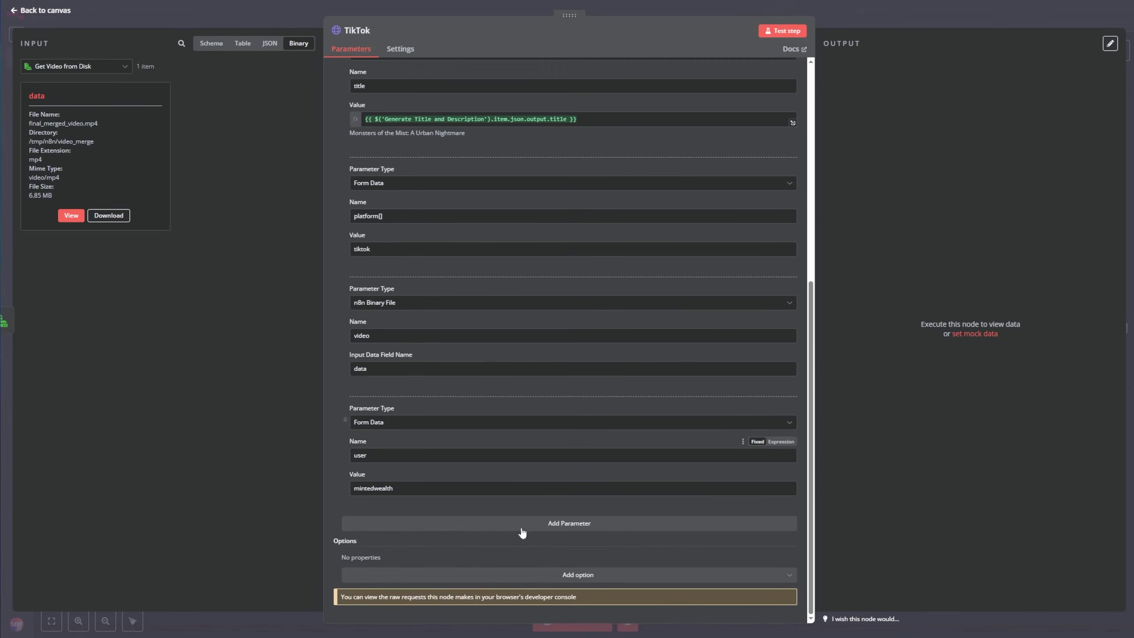
{"action": "scroll", "coordinate": [699, 496], "scroll_direction": "up", "scroll_amount": 10}
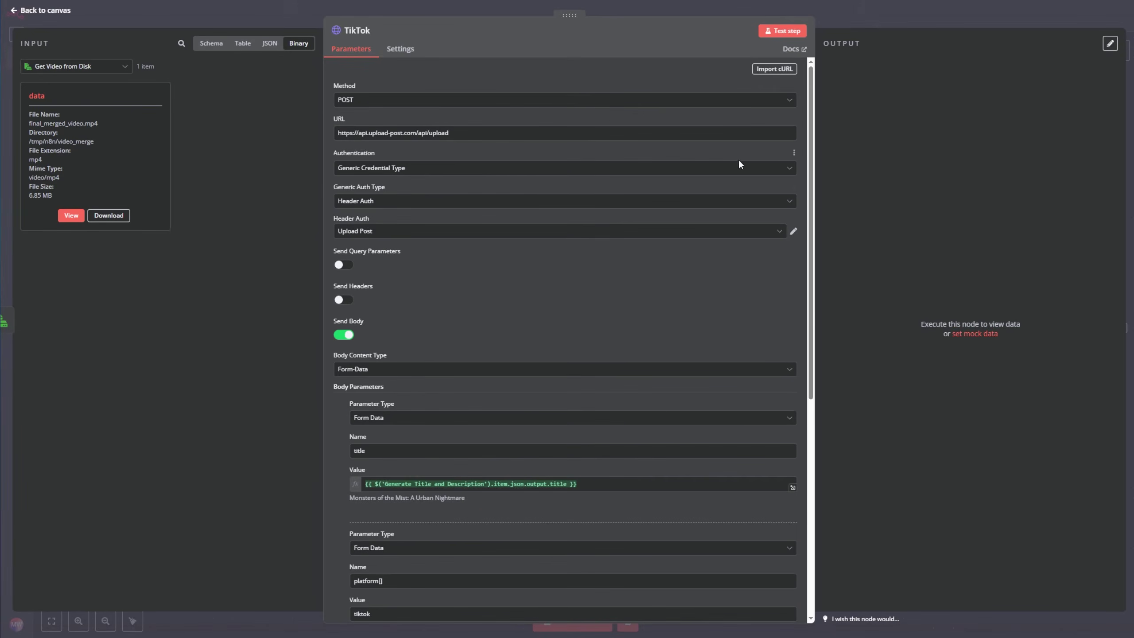
{"action": "left_click", "coordinate": [50, 16]}
Move the TikTok node beside the YouTube node and place a duplicate of it alongside.
{"action": "left_click_drag", "start_coordinate": [1061, 336], "coordinate": [912, 430]}
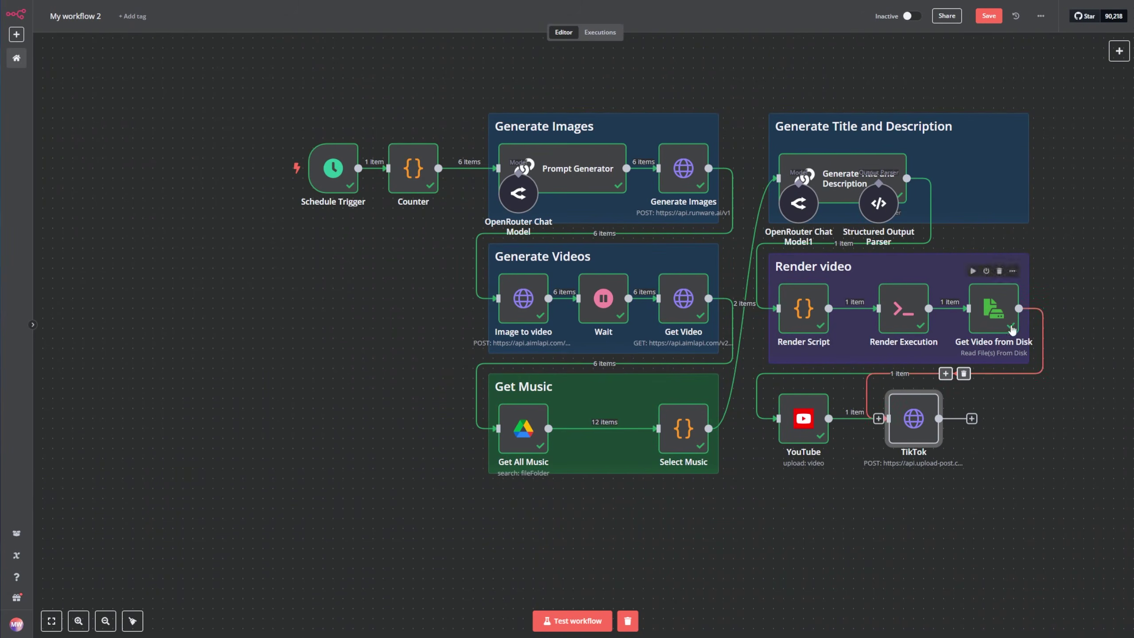
{"action": "key", "text": "ctrl+c"}
{"action": "key", "text": "ctrl+v"}
{"action": "left_click_drag", "start_coordinate": [943, 489], "coordinate": [1013, 436]}
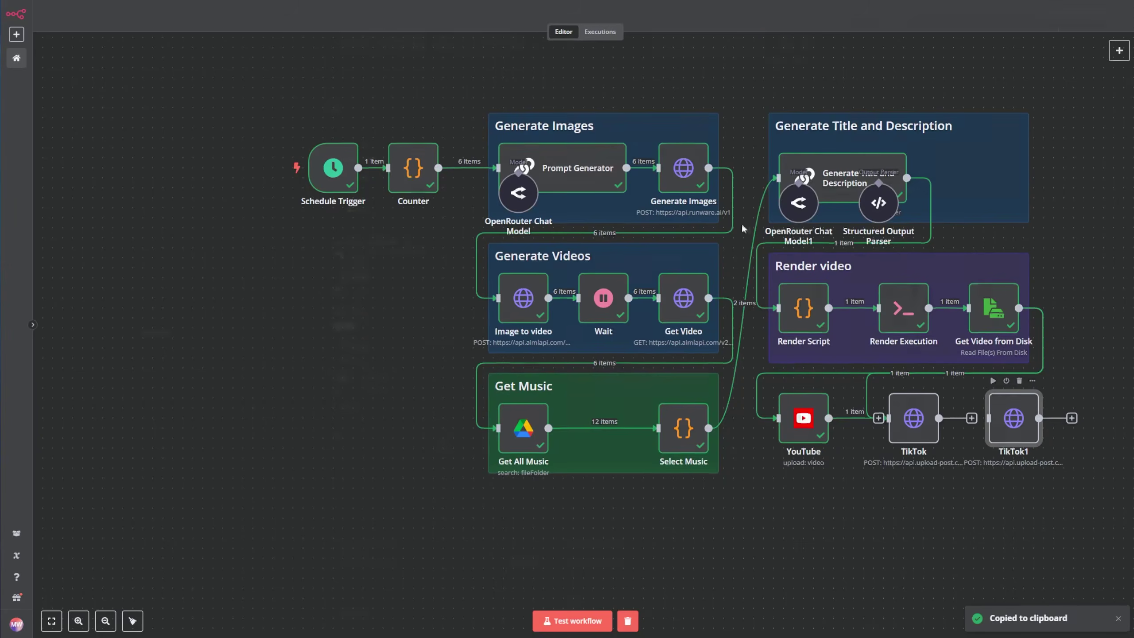
{"action": "double_click", "coordinate": [1012, 435]}
{"action": "left_click", "coordinate": [374, 30]}
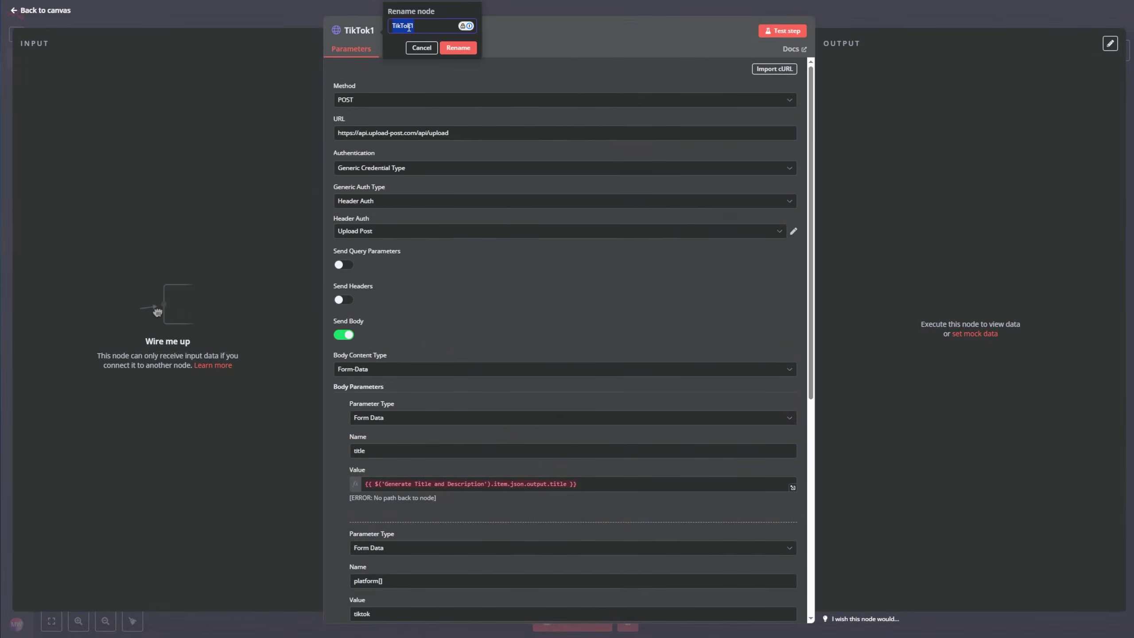
{"action": "type", "text": "Instagram"}
{"action": "left_click", "coordinate": [56, 12]}
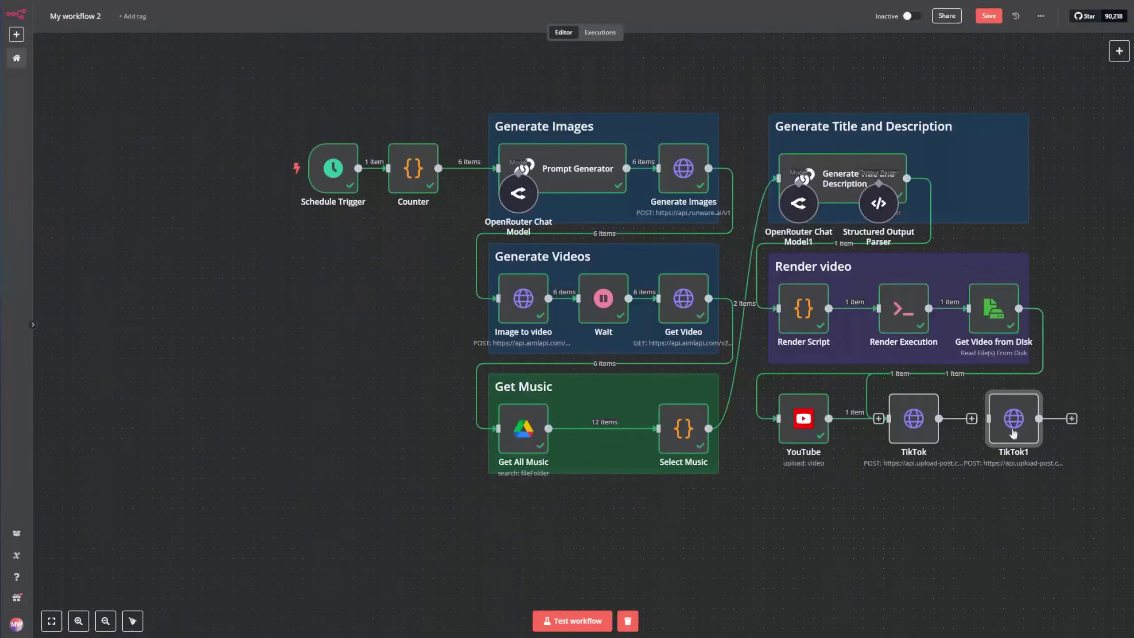
Connect Get Video from Disk to the duplicated TikTok node and set its platform[] parameter to instagram.
{"action": "left_click_drag", "start_coordinate": [1011, 304], "coordinate": [1016, 433]}
{"action": "double_click", "coordinate": [1014, 433]}
{"action": "scroll", "coordinate": [491, 422], "scroll_direction": "down", "scroll_amount": 4}
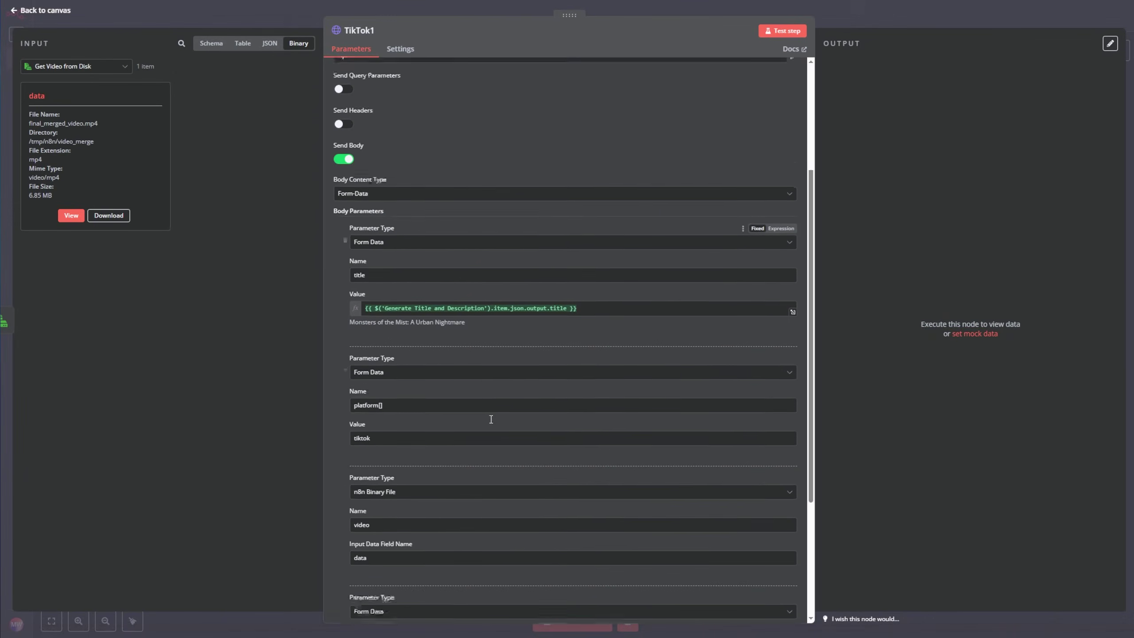
{"action": "double_click", "coordinate": [361, 414]}
{"action": "type", "text": "instagram"}
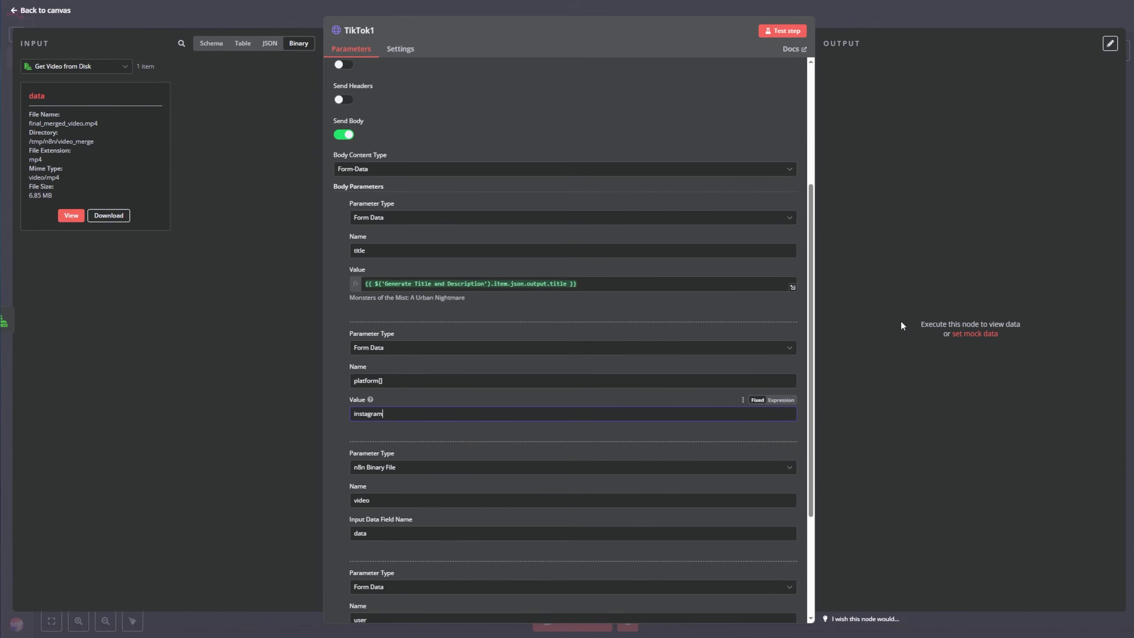
Rename the duplicated TikTok node to Instagram and return to the canvas.
{"action": "left_click", "coordinate": [372, 33]}
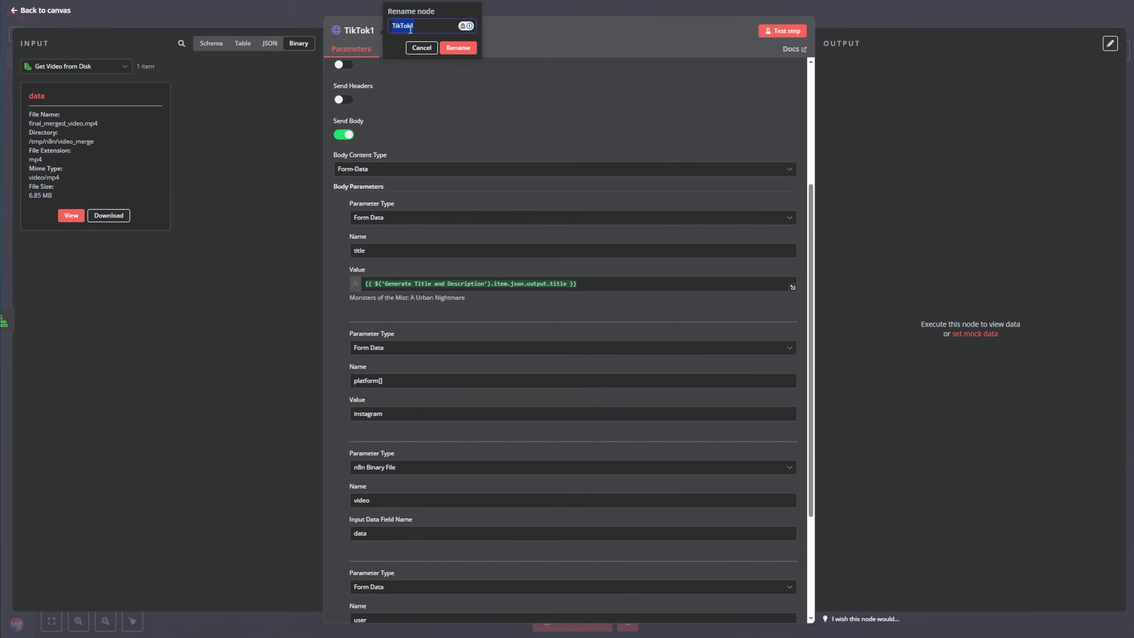
{"action": "type", "text": "In"}
{"action": "left_click", "coordinate": [459, 47]}
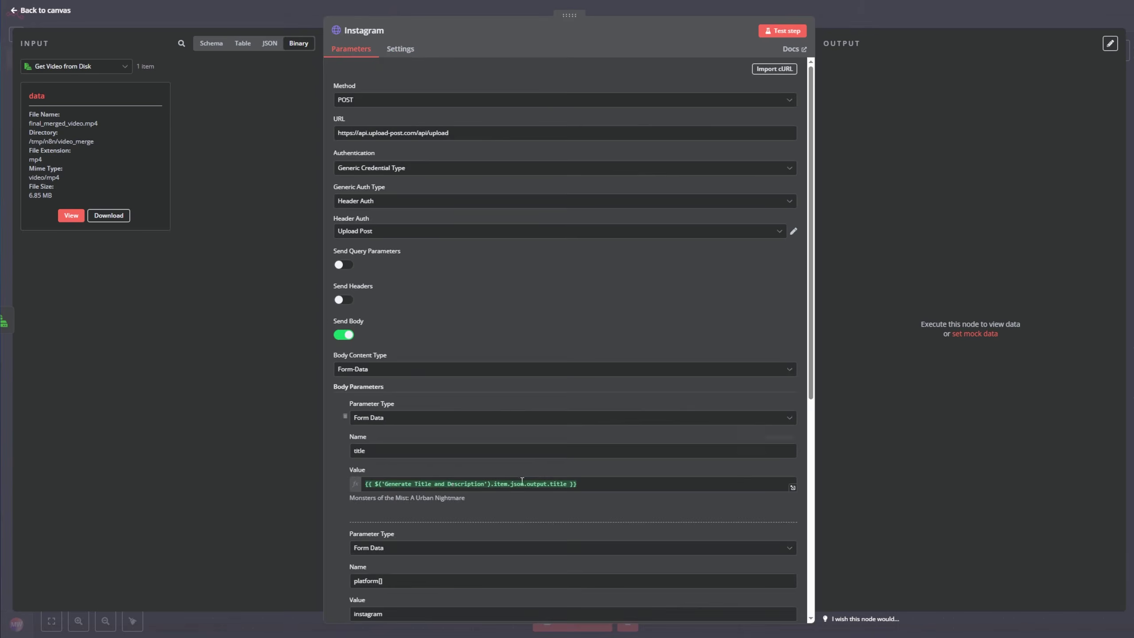
{"action": "scroll", "coordinate": [529, 473], "scroll_direction": "down", "scroll_amount": 4}
{"action": "left_click", "coordinate": [19, 14]}
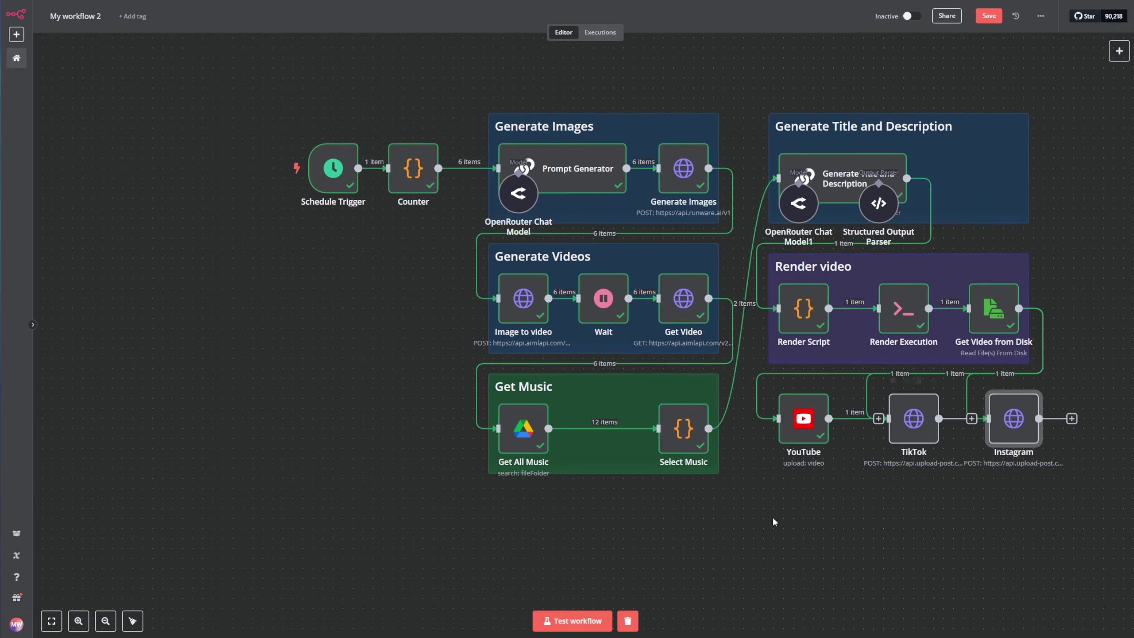
Group the YouTube, TikTok and Instagram nodes inside a pasted Publish video sticky note below Render video, and save the workflow.
{"action": "key", "text": "ctrl+v"}
{"action": "left_click_drag", "start_coordinate": [937, 517], "coordinate": [883, 467]}
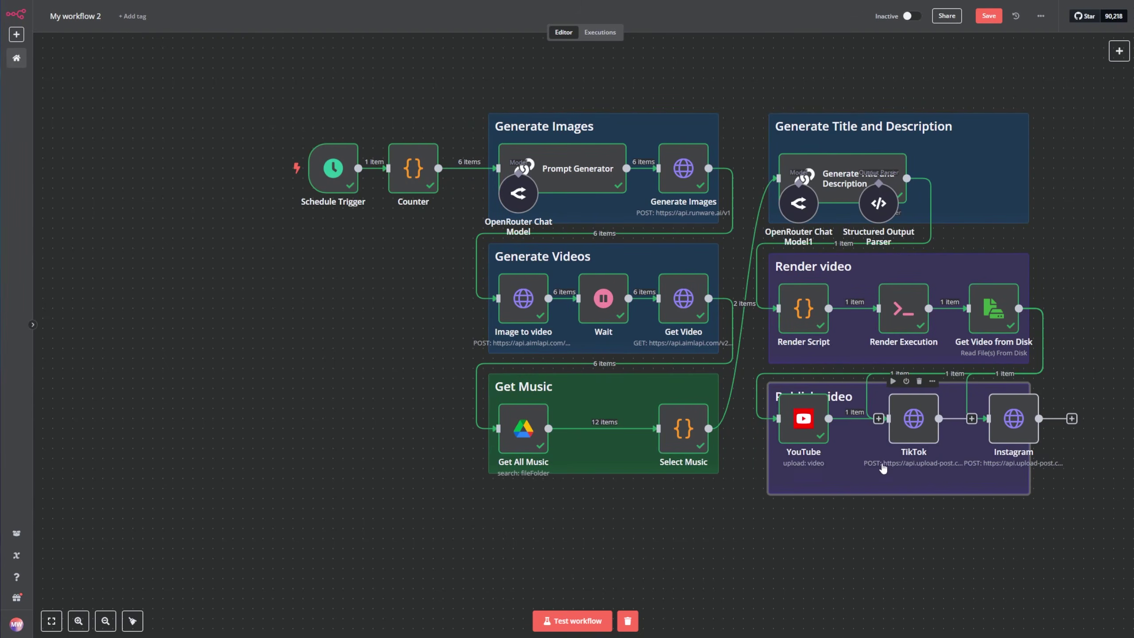
{"action": "left_click_drag", "start_coordinate": [804, 436], "coordinate": [803, 456]}
{"action": "left_click_drag", "start_coordinate": [899, 431], "coordinate": [899, 450]}
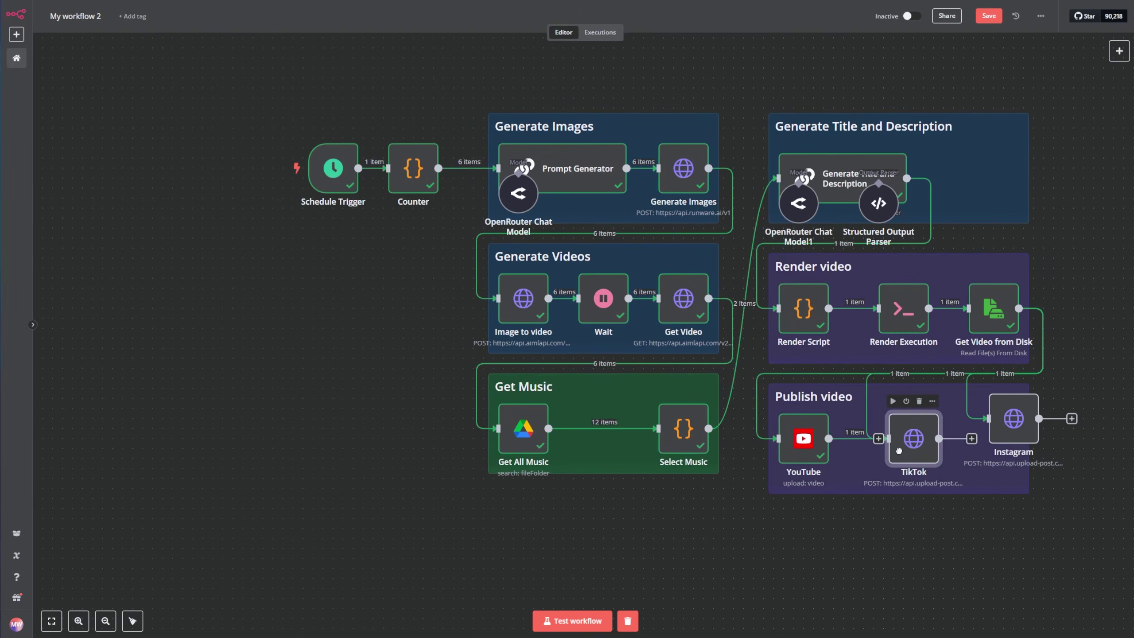
{"action": "left_click_drag", "start_coordinate": [1019, 429], "coordinate": [999, 449]}
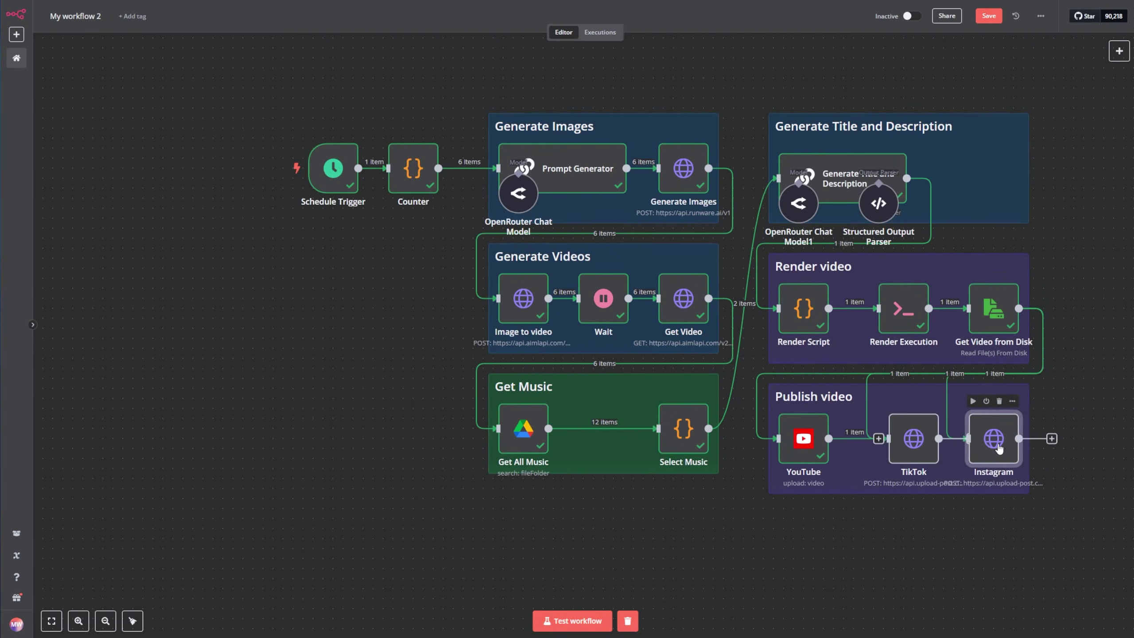
{"action": "left_click_drag", "start_coordinate": [914, 442], "coordinate": [904, 442]}
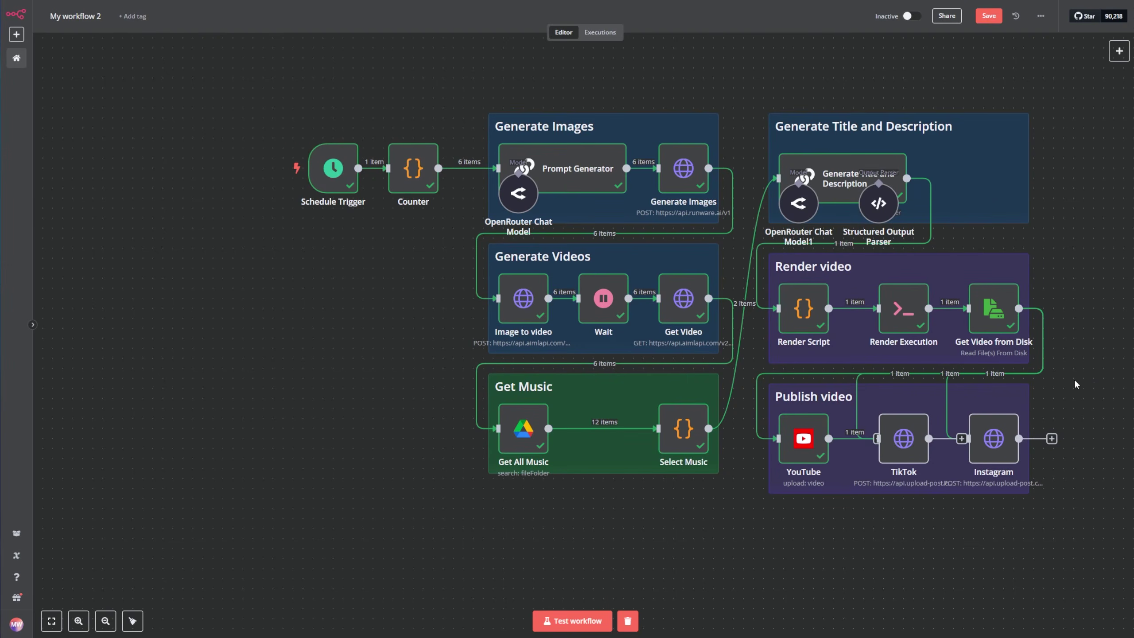
{"action": "left_click", "coordinate": [989, 17]}
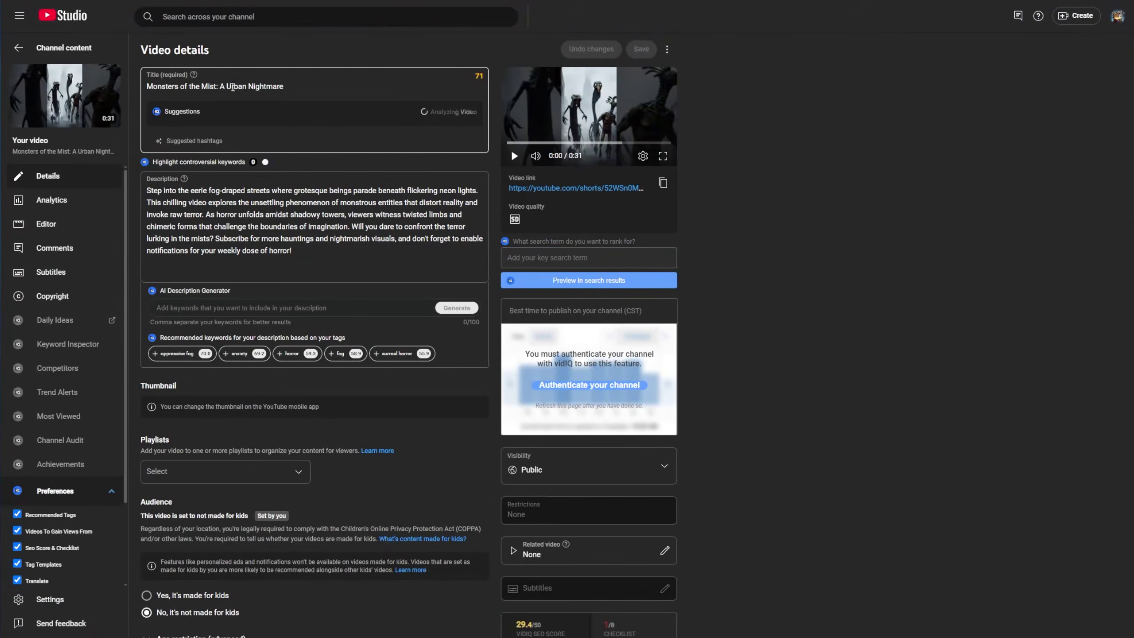
Review the uploaded video's title, description, audience settings and tags on its YouTube Studio details page.
{"action": "scroll", "coordinate": [268, 147], "scroll_direction": "down", "scroll_amount": 1}
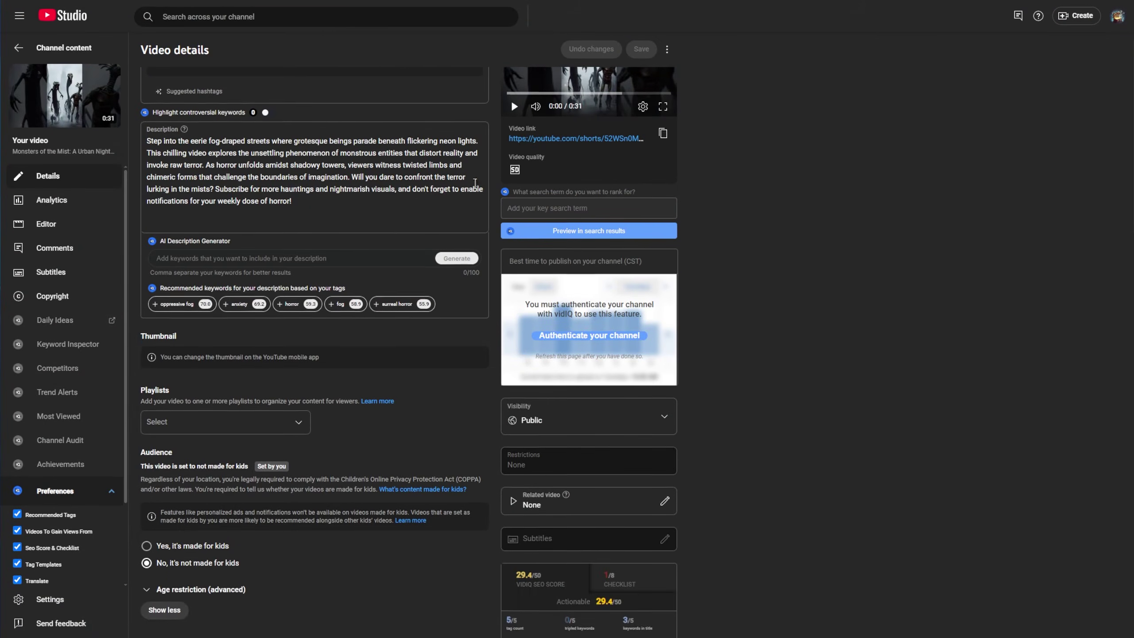
{"action": "scroll", "coordinate": [254, 168], "scroll_direction": "down", "scroll_amount": 15}
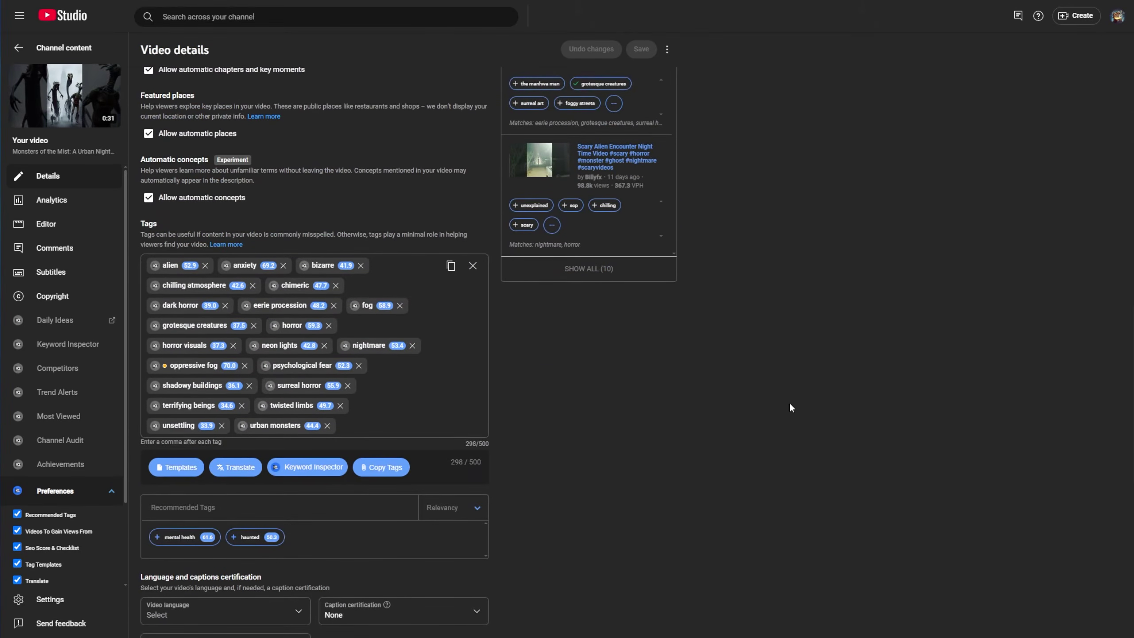
{"action": "scroll", "coordinate": [793, 405], "scroll_direction": "up", "scroll_amount": 8}
{"action": "scroll", "coordinate": [794, 406], "scroll_direction": "up", "scroll_amount": 10}
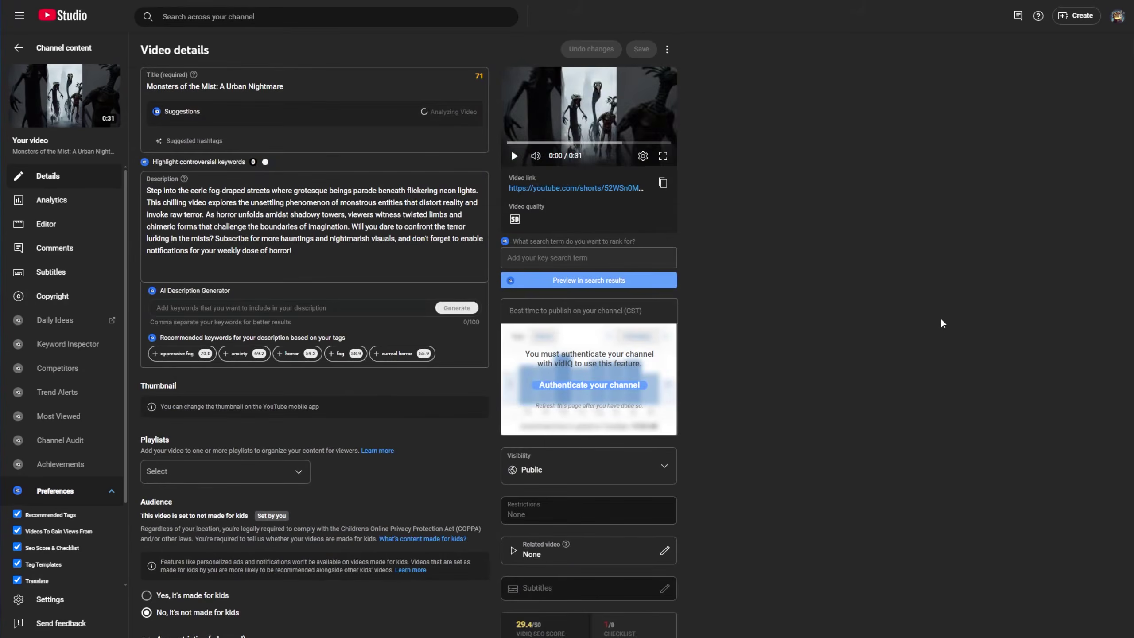